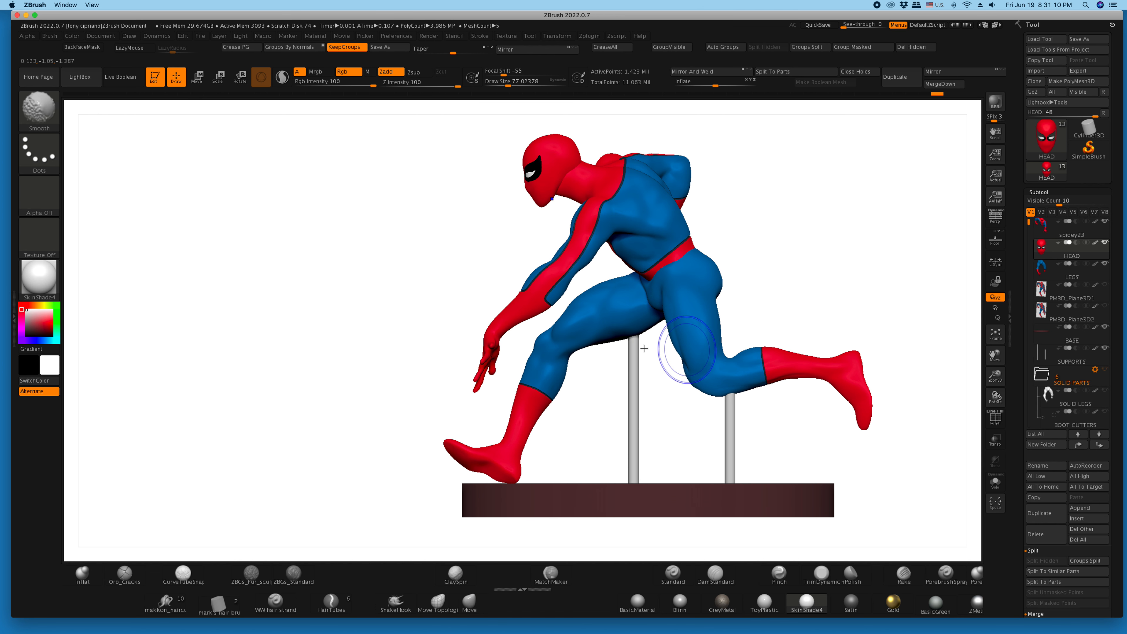
- Turn off the LEGS subtool's paint display and show the PM3D_Plane3D2 comic reference beside the figure
left_click_drag(382, 302, 427, 309)
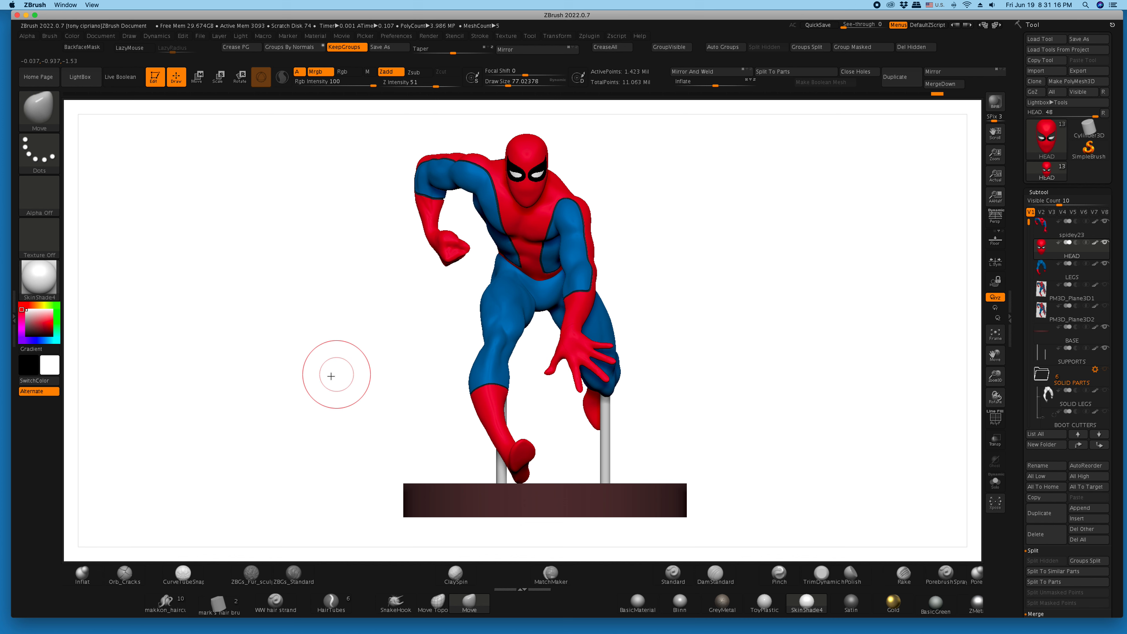
left_click_drag(335, 373, 355, 372)
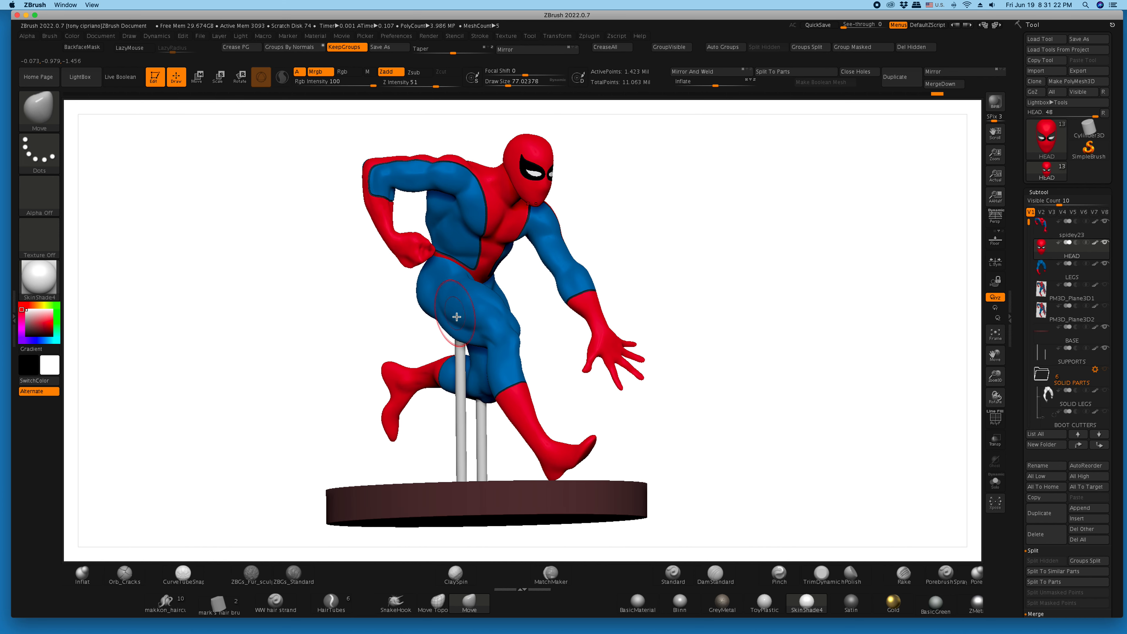
mouse_move(298, 316)
left_mouse_down()
mouse_move(271, 312)
mouse_move(293, 316)
left_mouse_up()
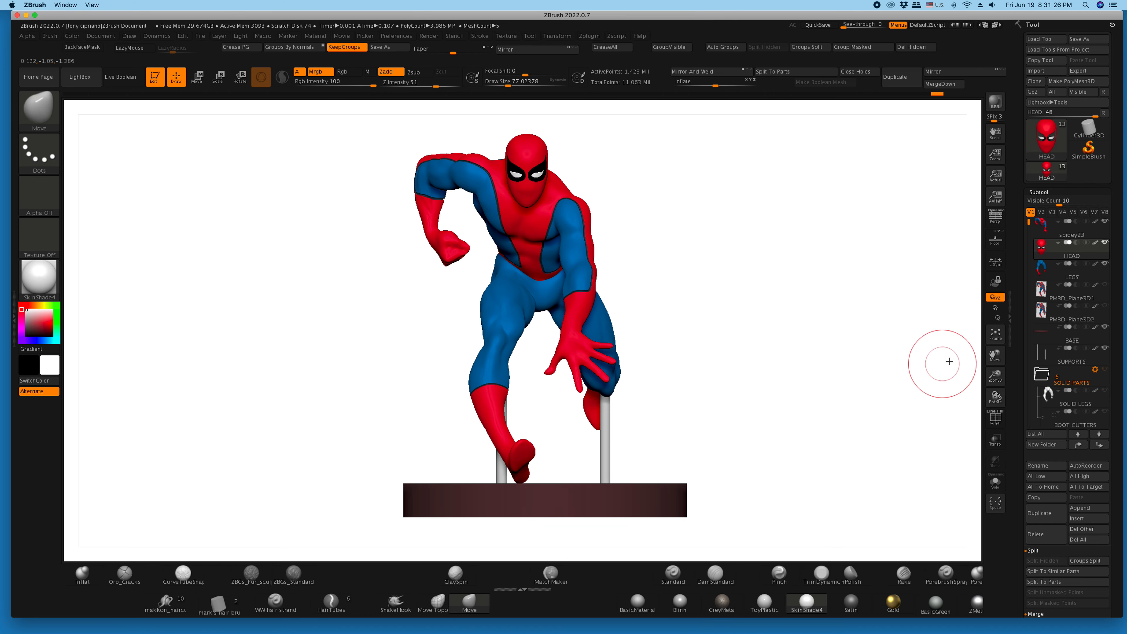
mouse_move(1086, 286)
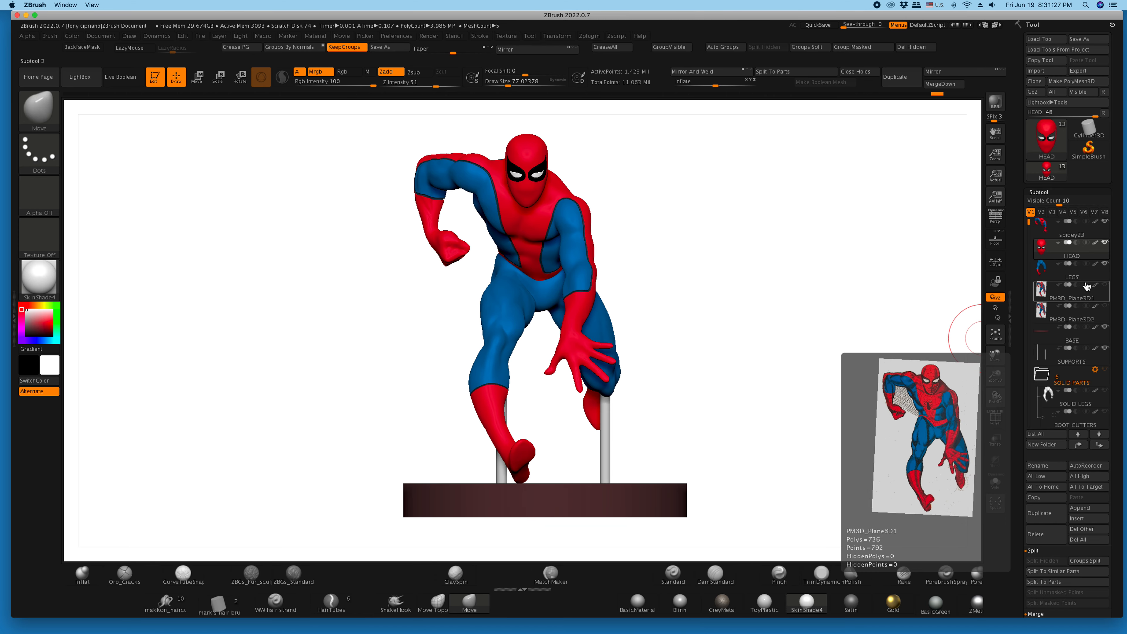
left_click(1094, 265)
left_click(1106, 306)
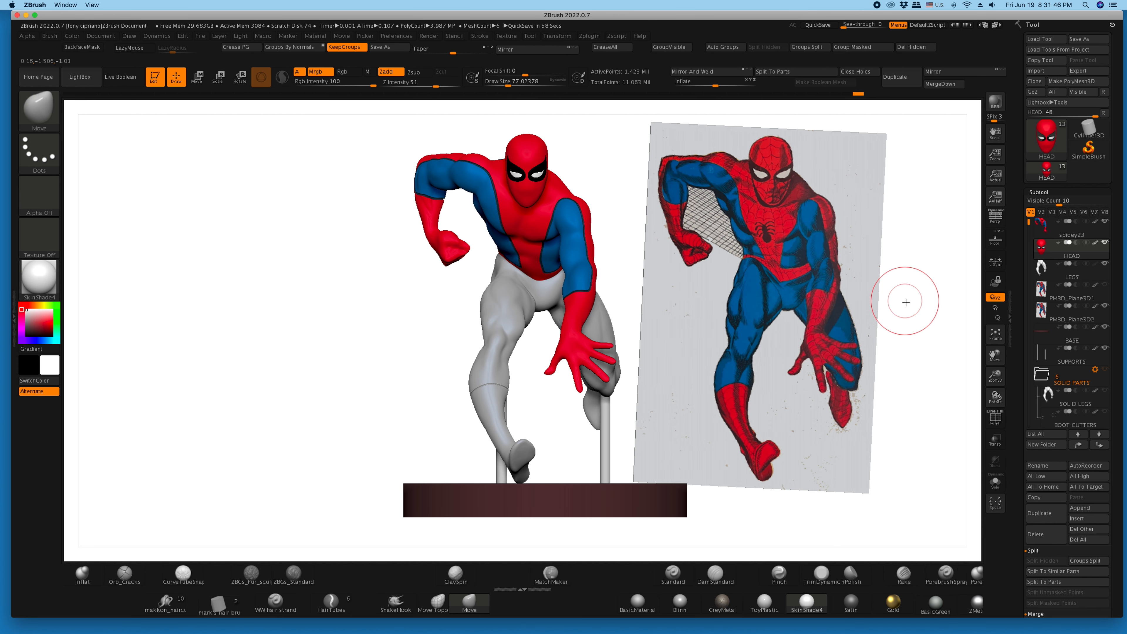
- Select the Rake brush from the sculpting brush library for hatching the figure
left_click_drag(995, 375, 1041, 382)
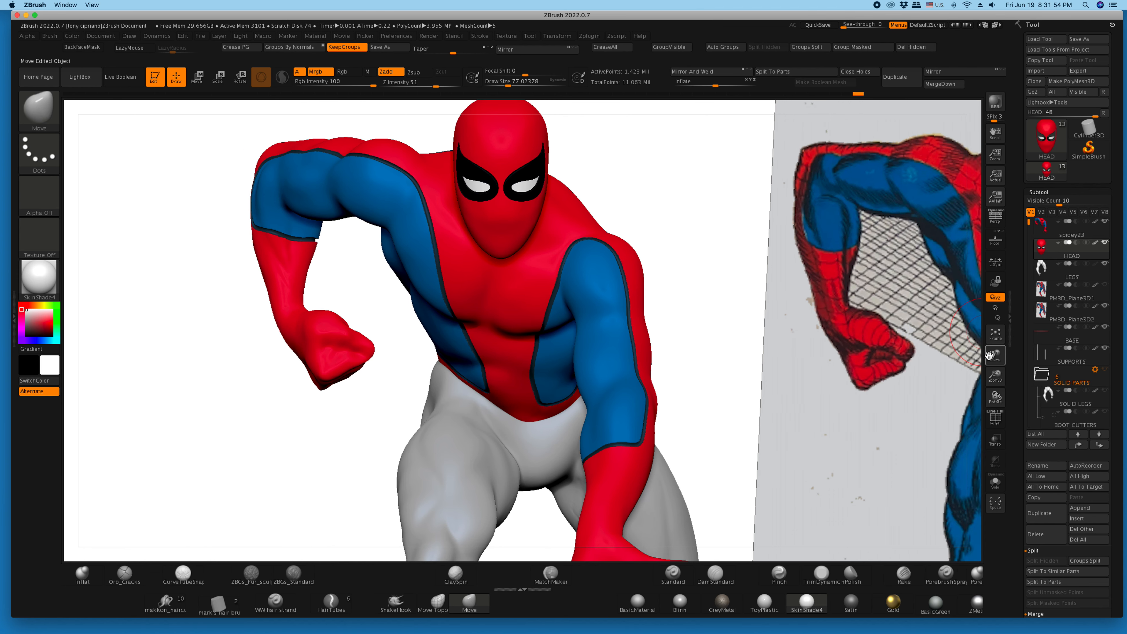
left_click_drag(981, 362, 891, 389)
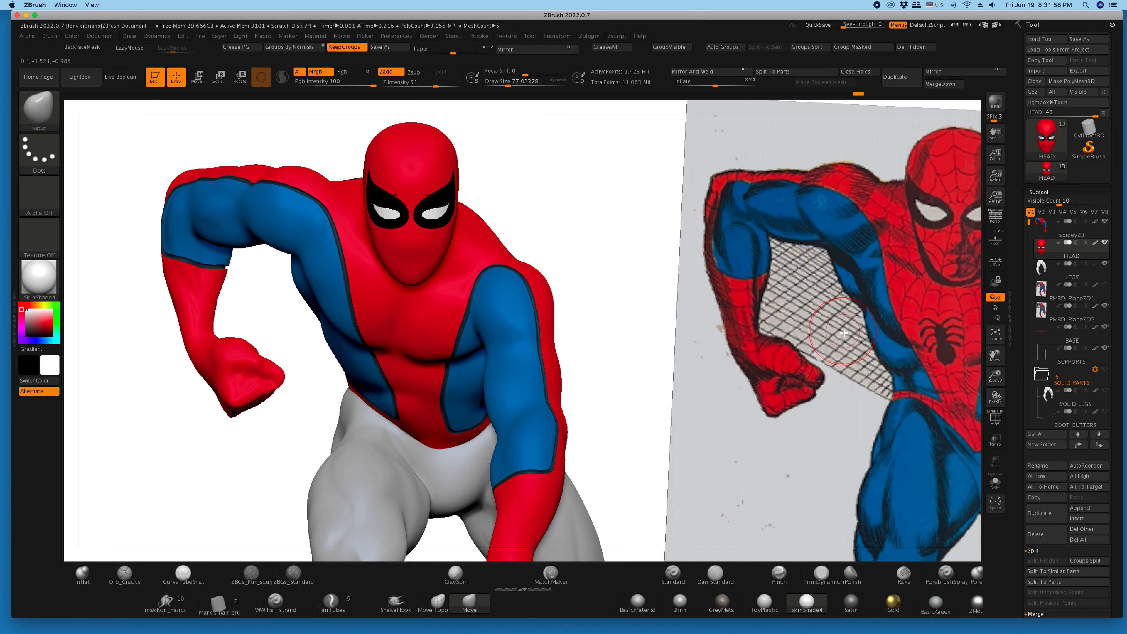
mouse_move(994, 358)
left_mouse_down()
mouse_move(1046, 372)
mouse_move(1015, 386)
left_mouse_up()
left_click_drag(721, 399, 724, 395)
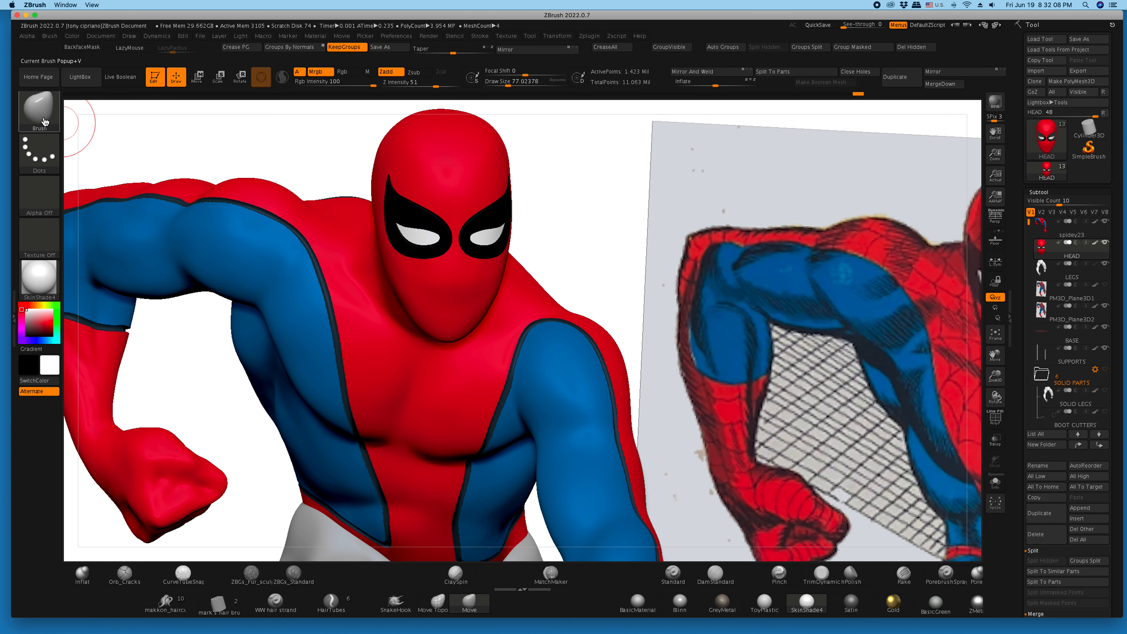
key("b")
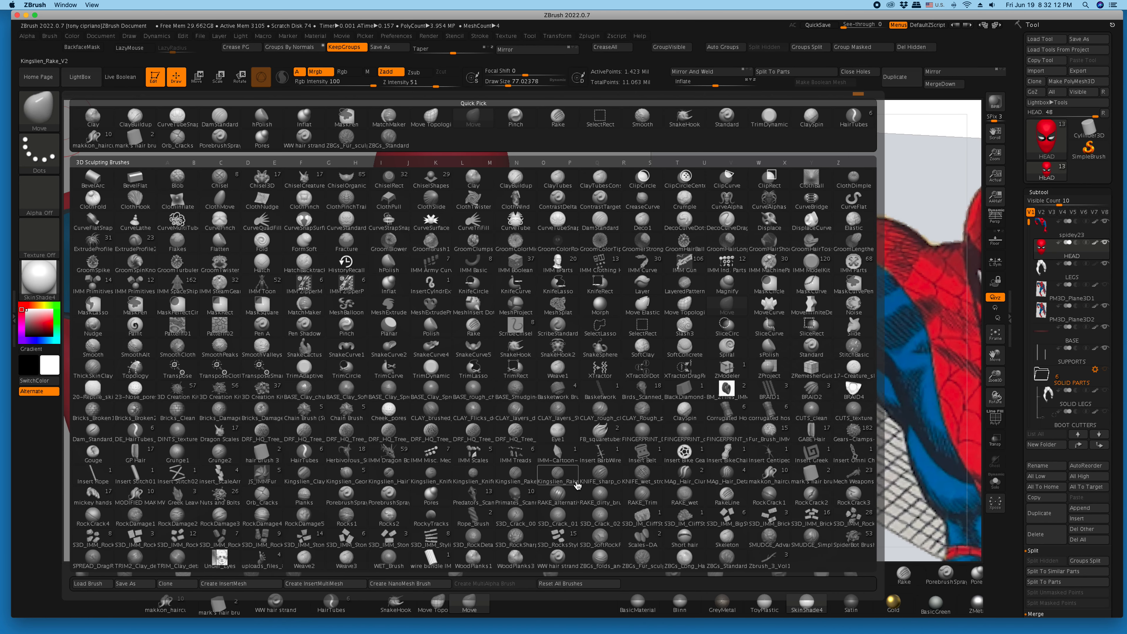
mouse_move(594, 482)
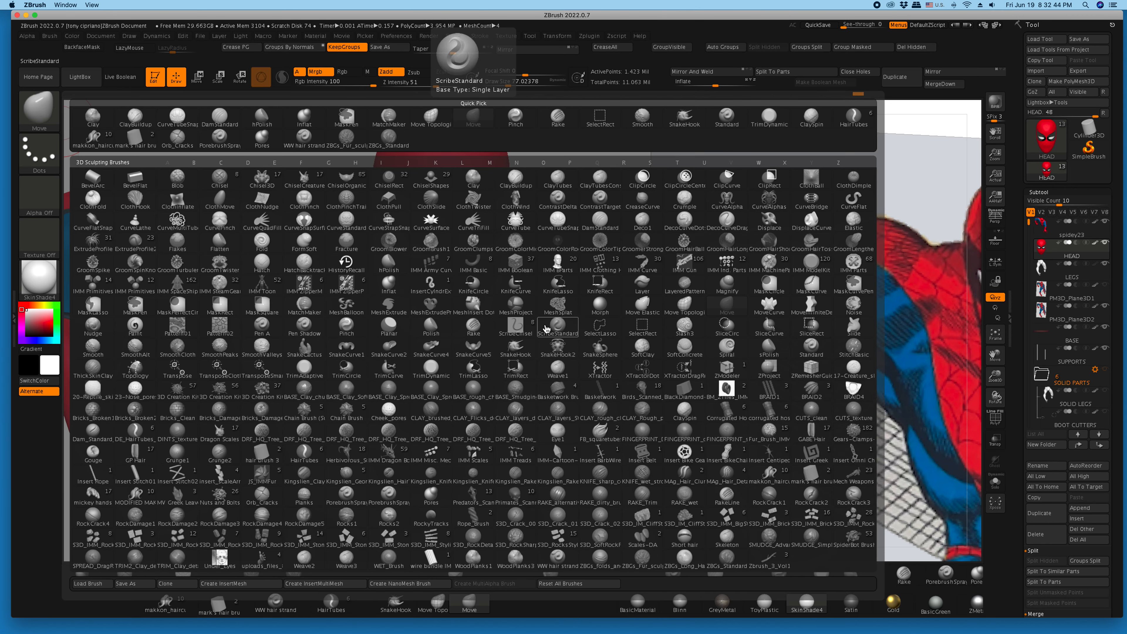
left_click(474, 329)
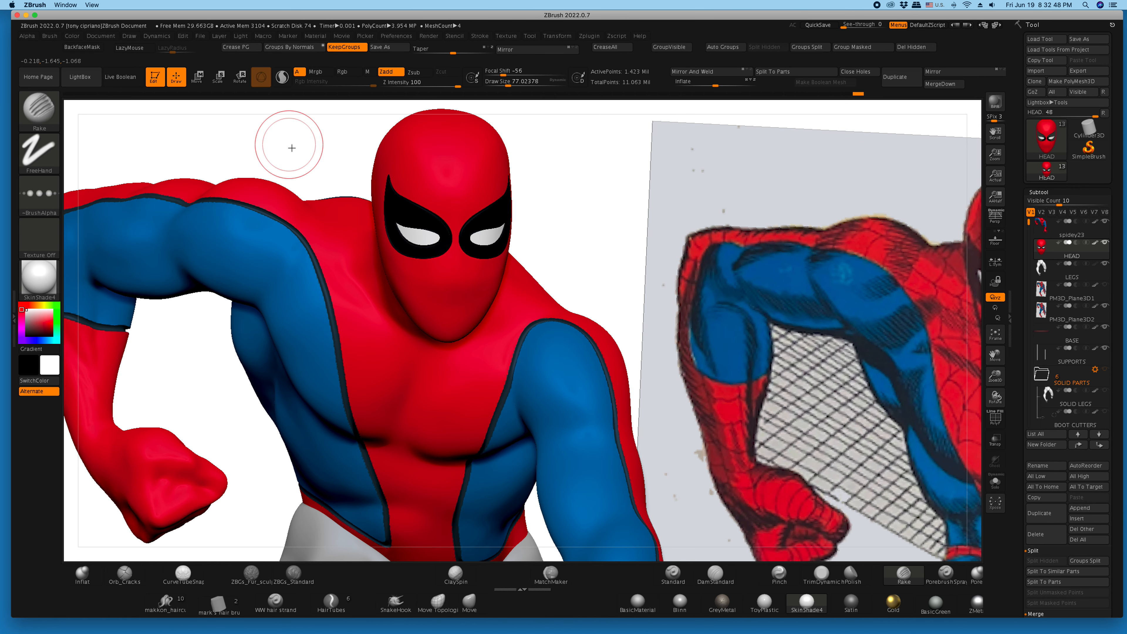
- Make the spidey23 body subtool active and set the painting colour to black
left_click_drag(310, 152, 316, 240)
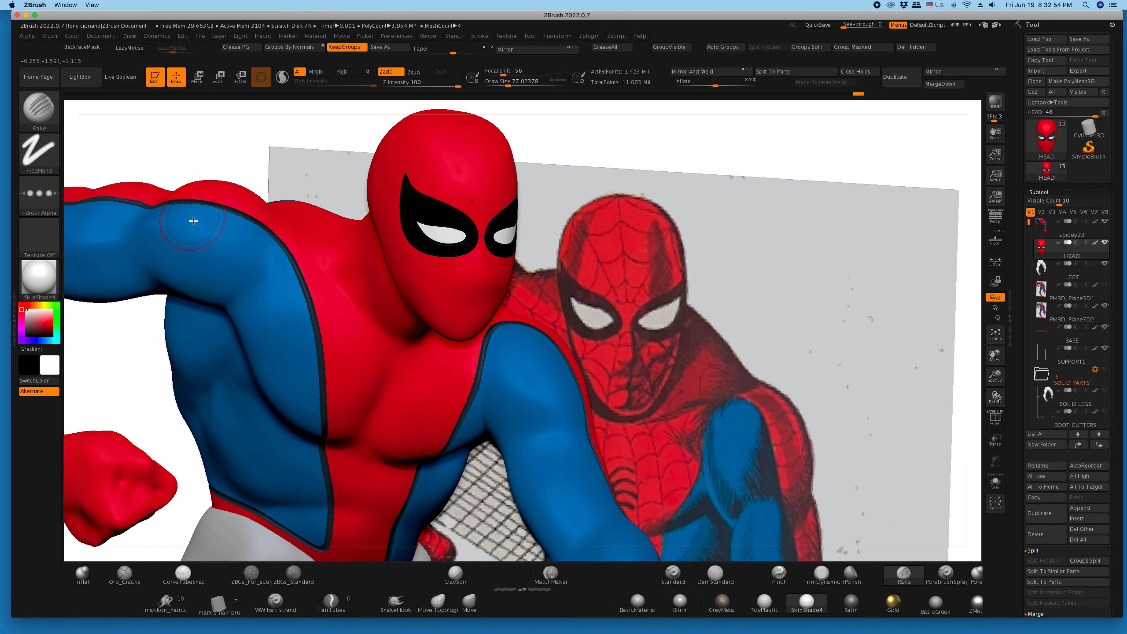
left_click(1068, 239)
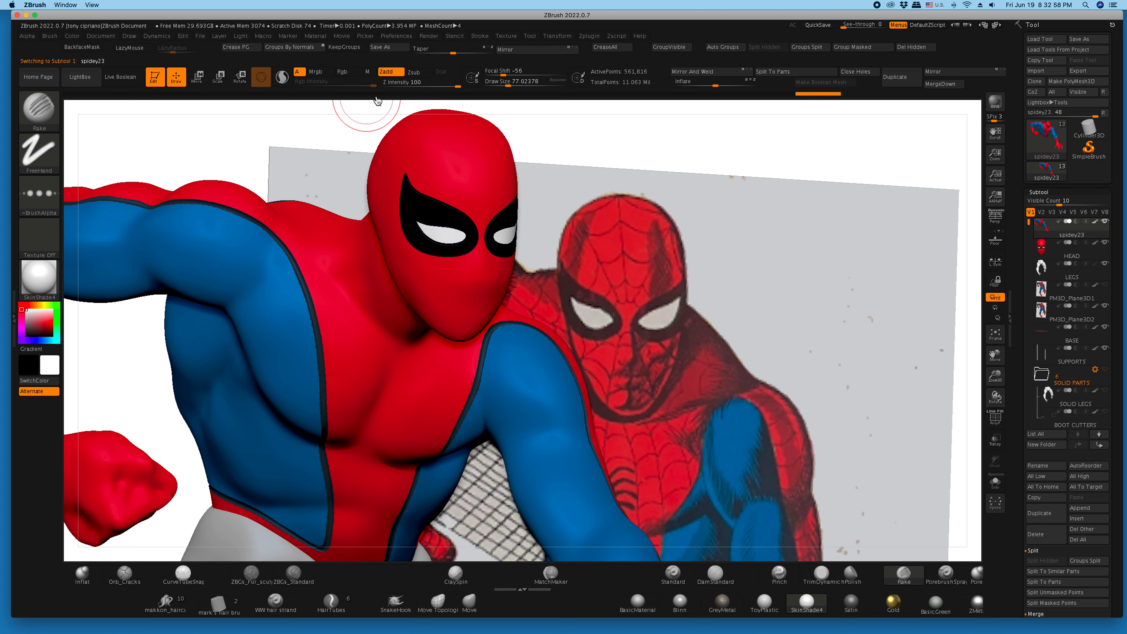
left_click_drag(38, 324, 23, 337)
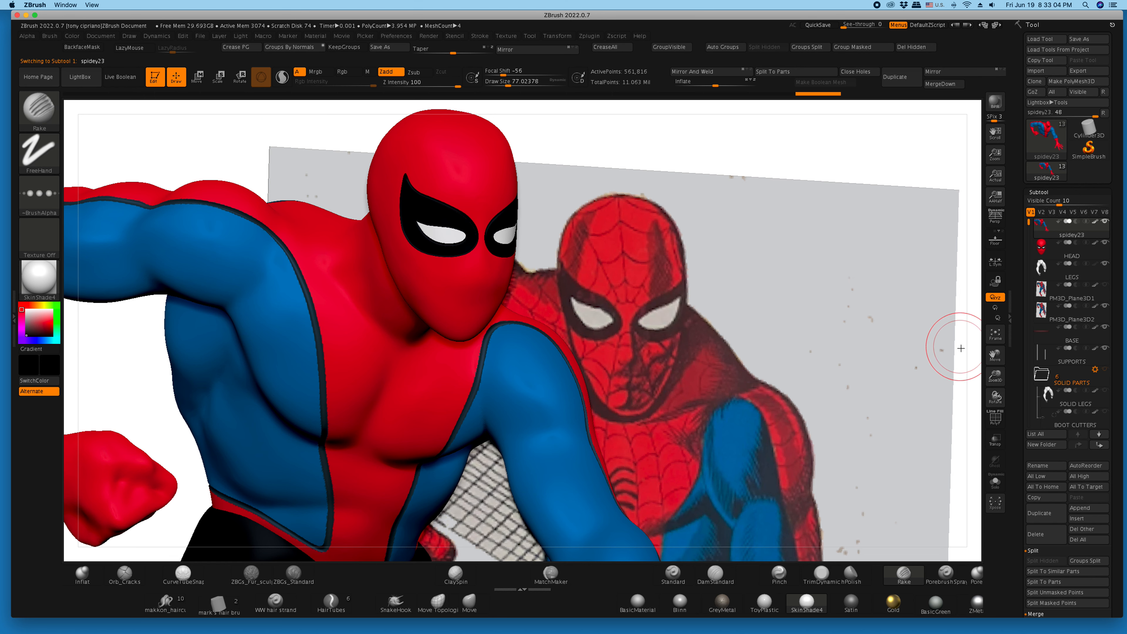
- Turn the LEGS subtool's paint display back on, then frame the chest and shoulder for close work
left_click(997, 338)
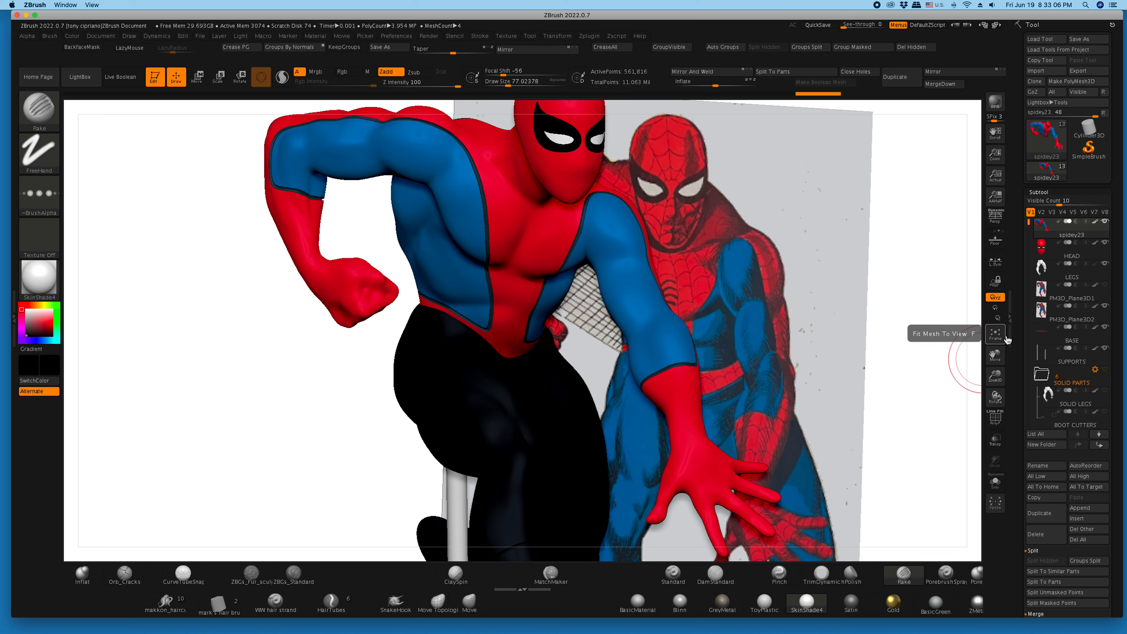
left_click(1099, 266)
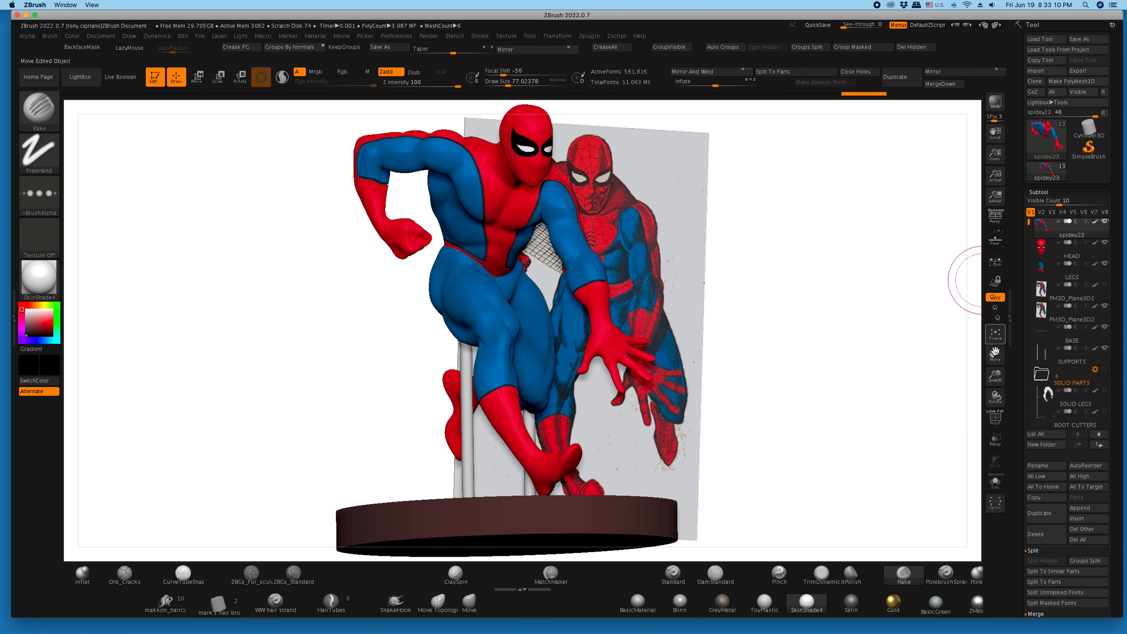
left_click(993, 337)
left_click_drag(993, 376, 994, 433)
left_click_drag(992, 354, 968, 512)
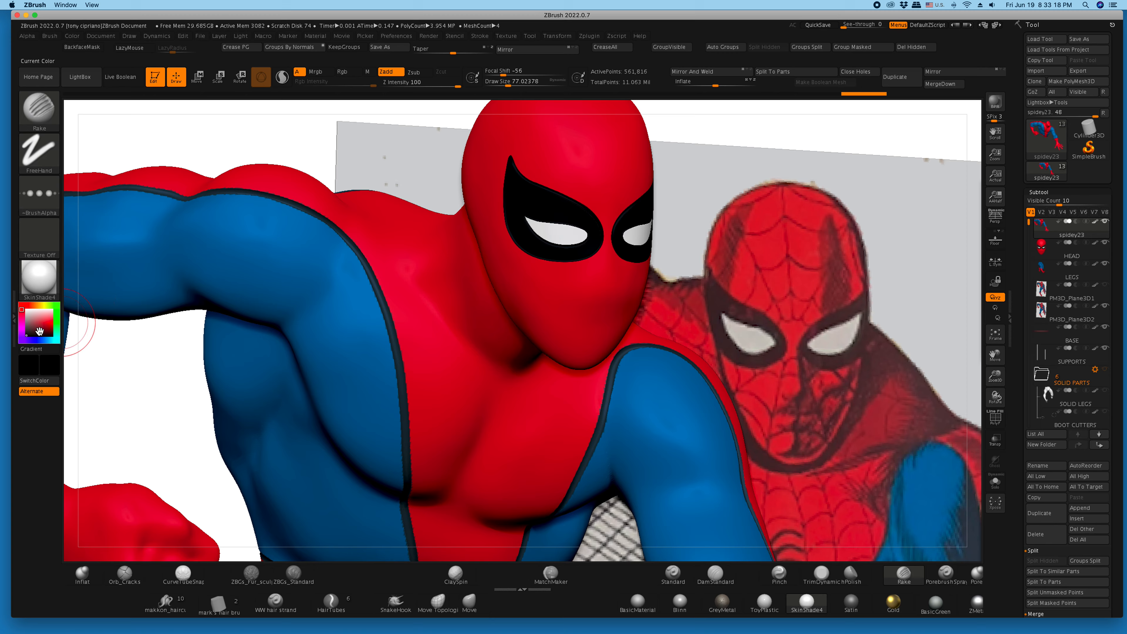
- Enable Mrgb, try a black Rake stroke on the front of the shoulder at a draw size of about 132, and undo it
left_click(319, 73)
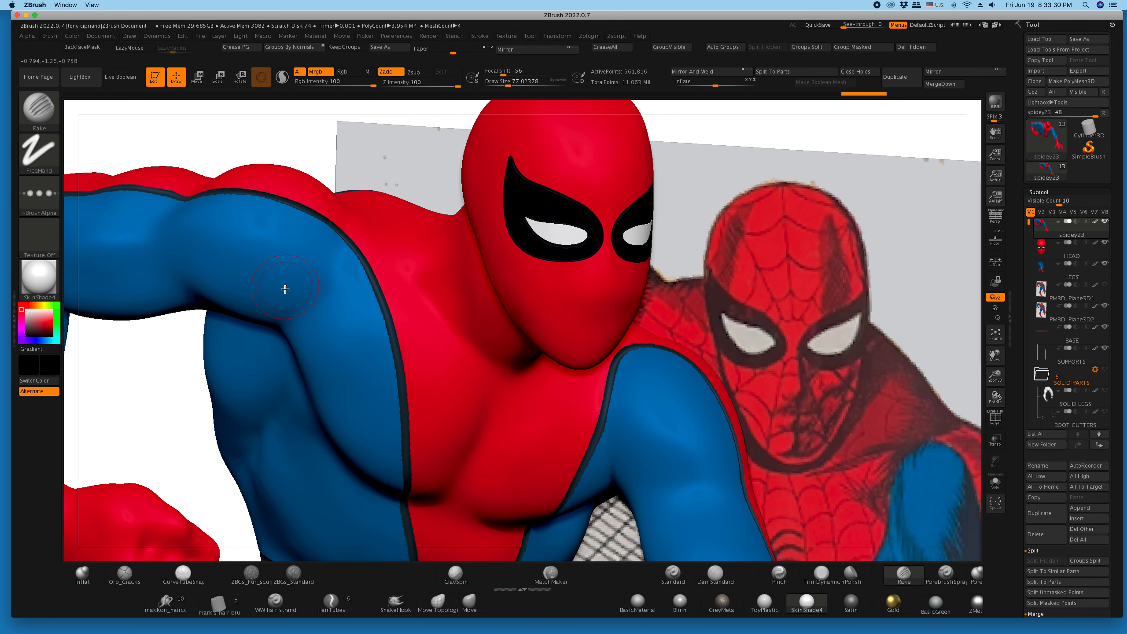
left_click_drag(507, 85, 515, 84)
left_click_drag(279, 314, 224, 262)
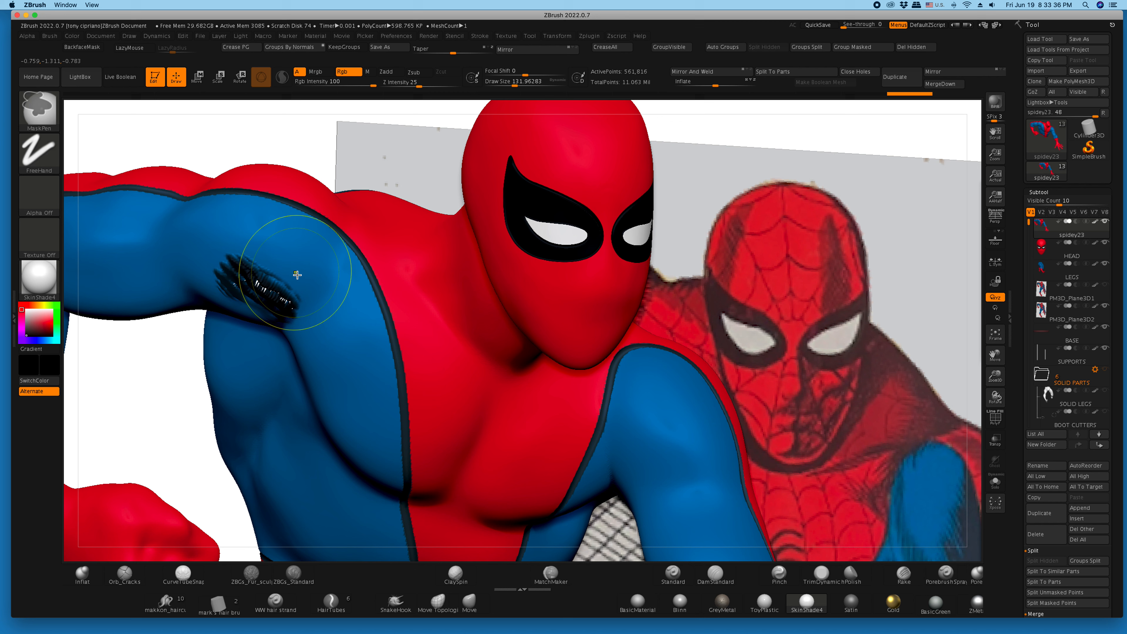
key("super+z")
- Set the Rake brush to Z Intensity 34 and a draw size of about 59, with LazyMouse enabled
left_click_drag(444, 85, 428, 85)
left_click_drag(515, 84, 505, 84)
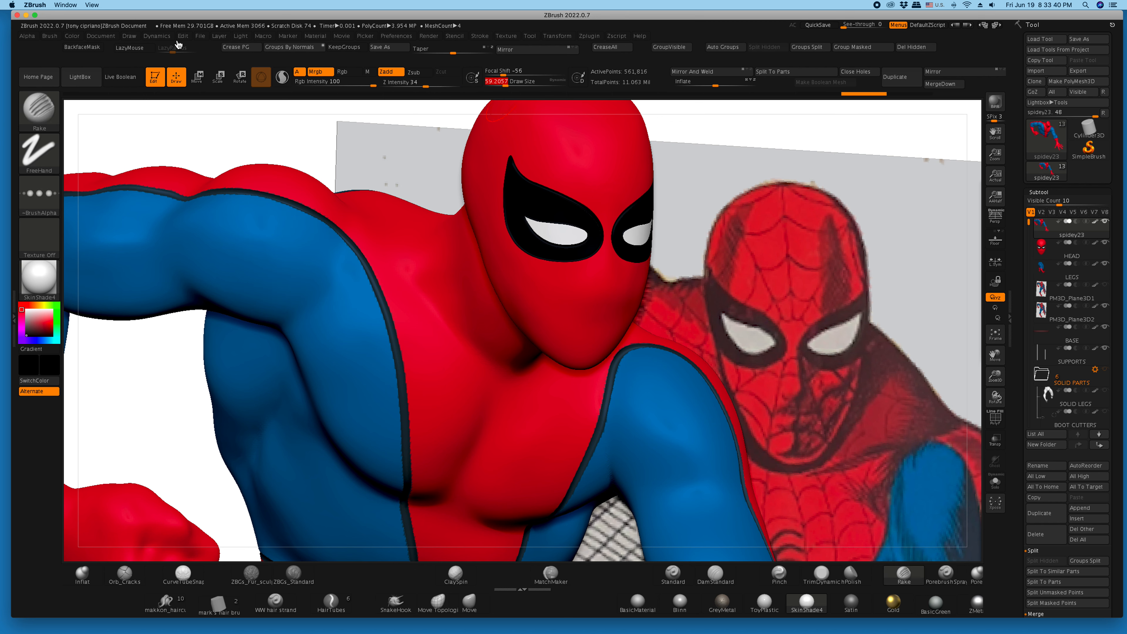
left_click(134, 47)
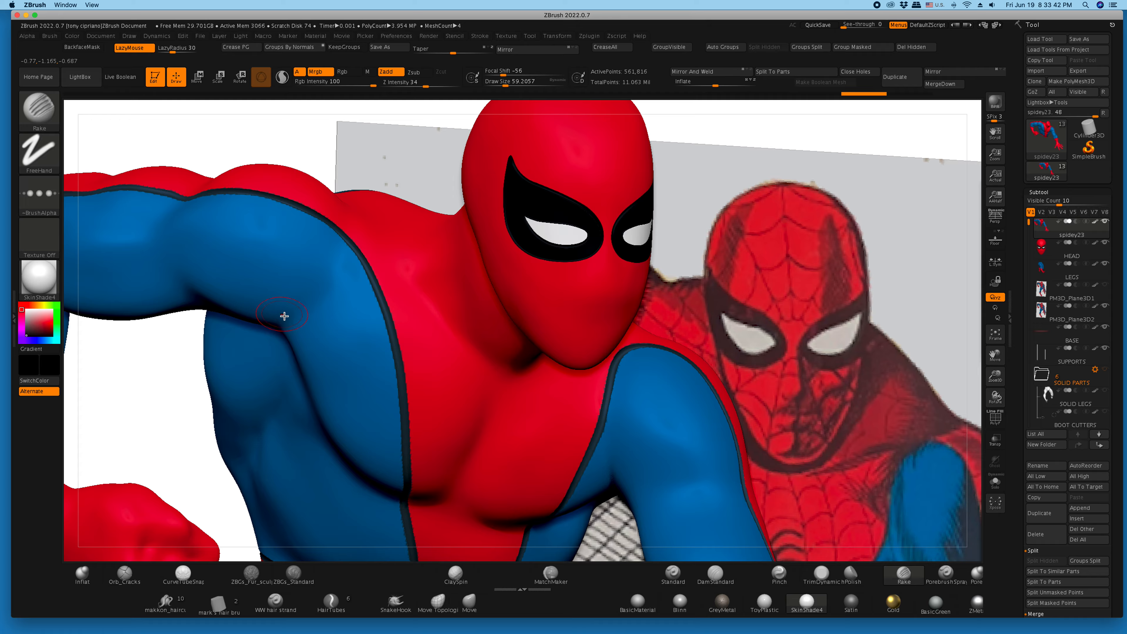
- Rake black hatching strokes onto the front of the shoulder, the upper arm and the centre of the chest
left_click_drag(260, 300, 234, 277)
mouse_move(295, 307)
left_mouse_down()
mouse_move(262, 272)
mouse_move(296, 255)
left_mouse_up()
left_click_drag(266, 321, 227, 290)
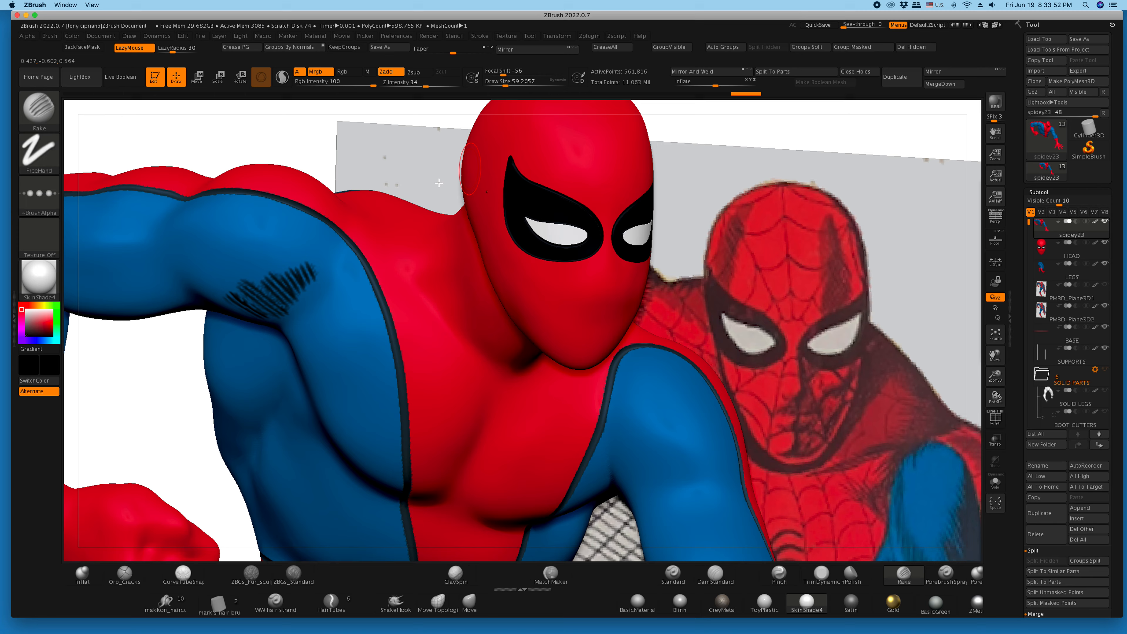
mouse_move(179, 275)
left_mouse_down()
mouse_move(156, 242)
mouse_move(191, 249)
left_mouse_up()
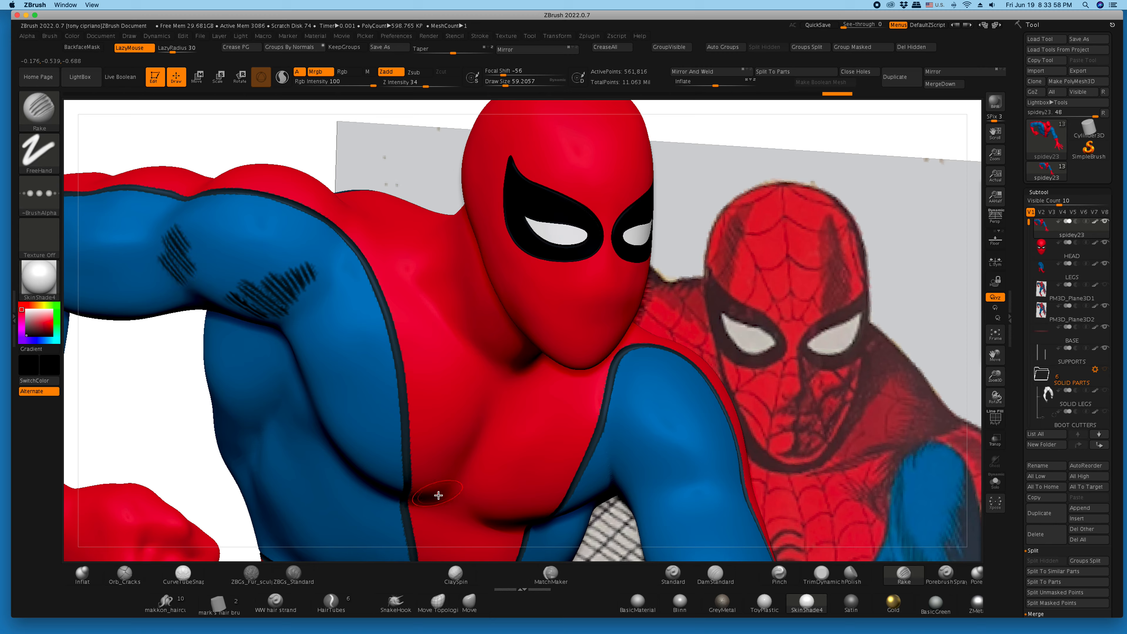
mouse_move(419, 482)
left_mouse_down()
mouse_move(455, 464)
mouse_move(470, 439)
left_mouse_up()
mouse_move(285, 143)
left_mouse_down()
mouse_move(251, 146)
mouse_move(264, 142)
left_mouse_up()
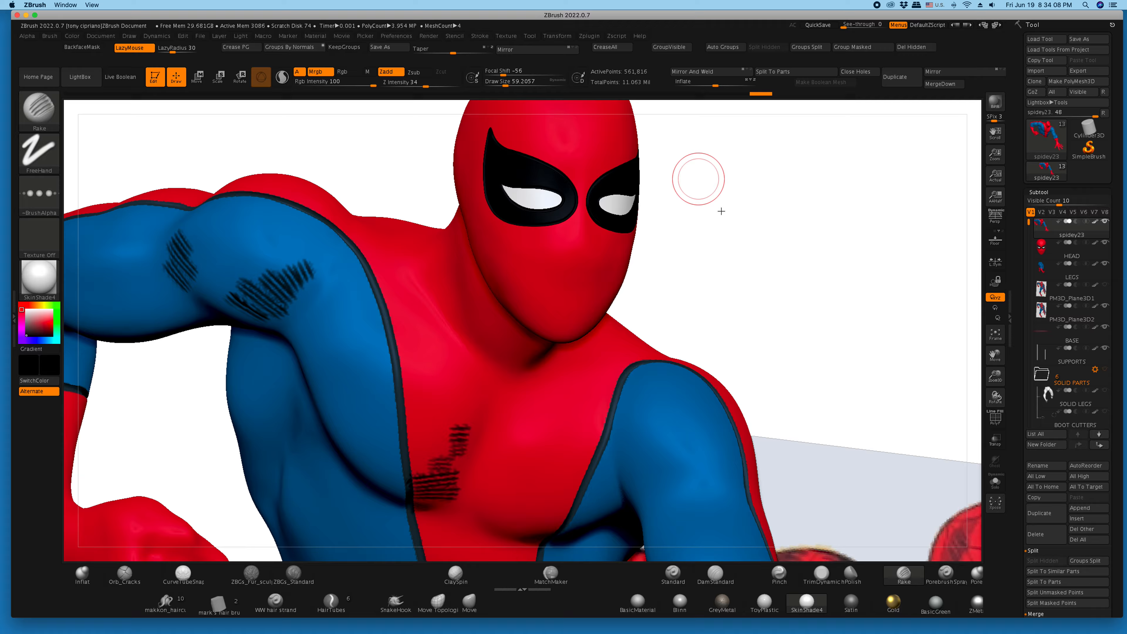
- Undo all the hatching strokes on the chest, upper arm and shoulder
key("ctrl")
key("ctrl+z")
key("ctrl+z")
key("ctrl+z")
key("ctrl+z")
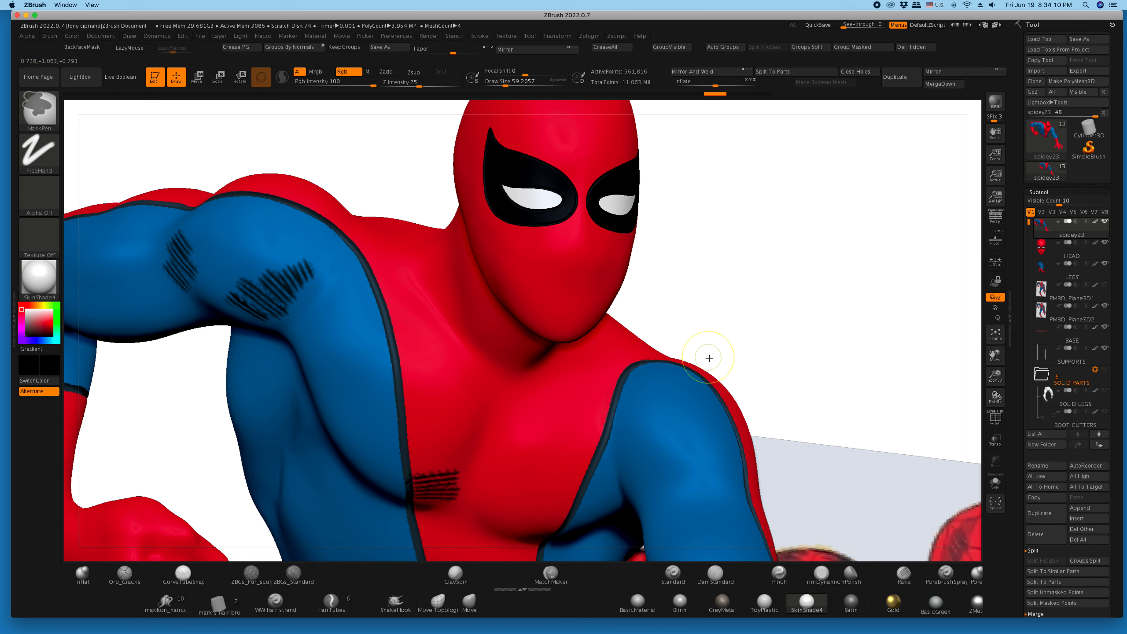
key("ctrl+z")
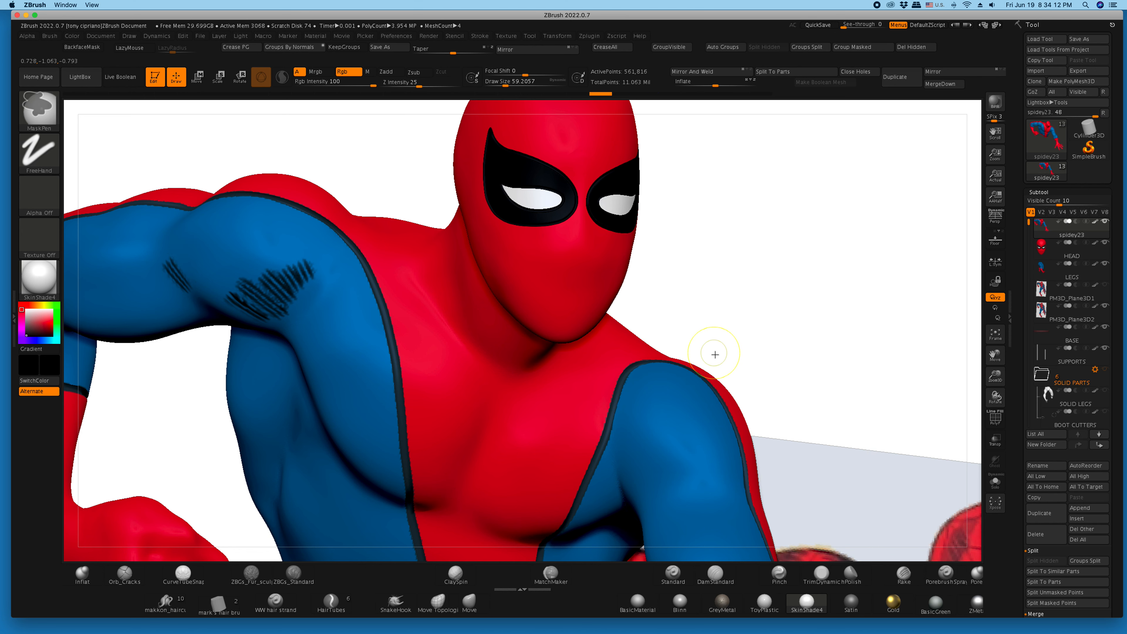
key("ctrl+z")
key("ctrl+z")
key("ctrl+z")
key("ctrl+z")
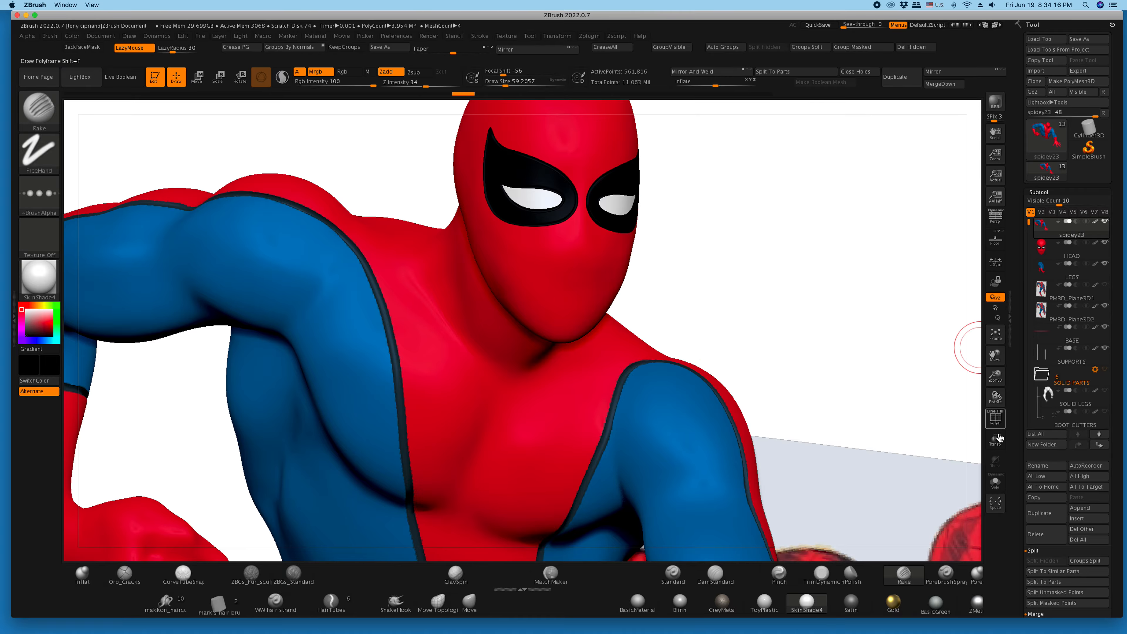
- Divide the spidey23 mesh to subdivision level 2 and rake black hatching across the front of the shoulder
left_click(1083, 508)
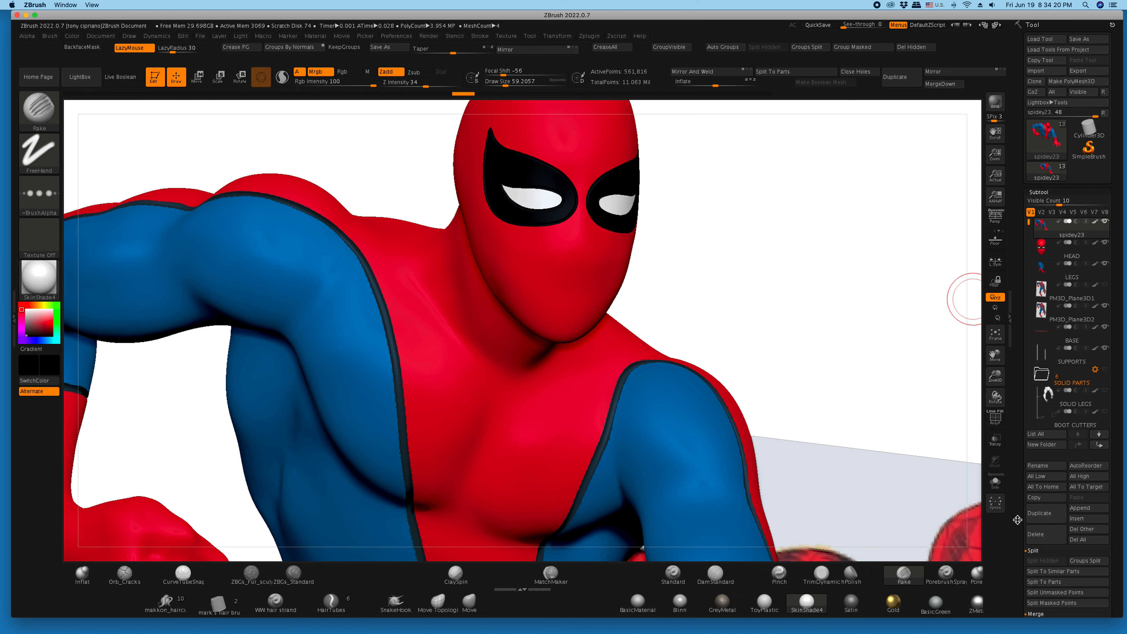
scroll(1034, 501, "down", 6)
left_click(1037, 513)
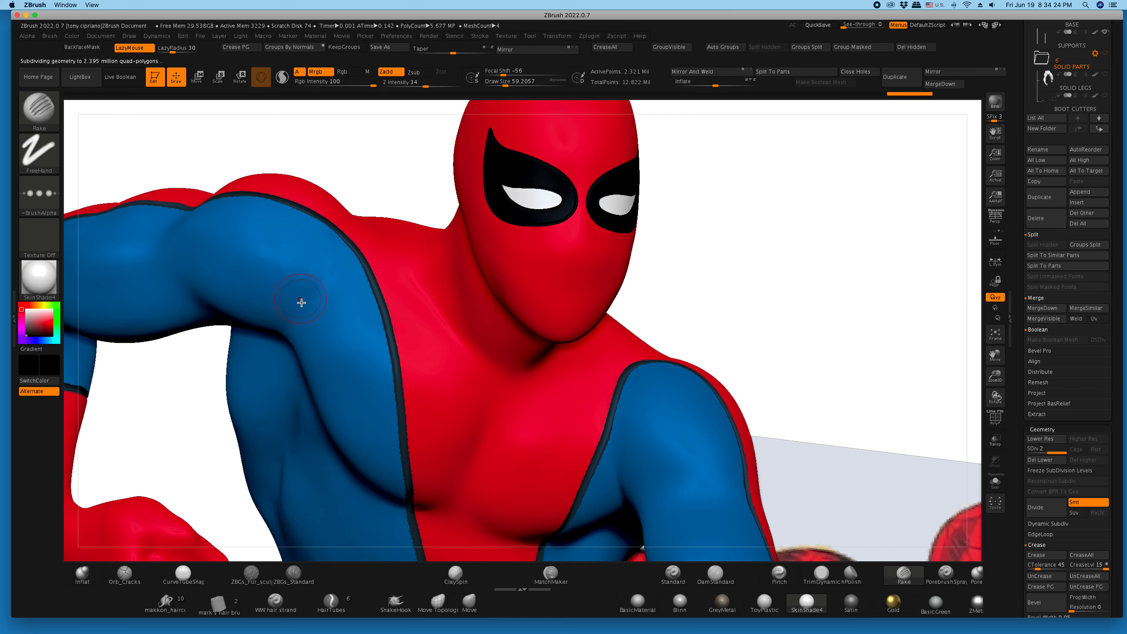
left_click_drag(267, 295, 296, 294)
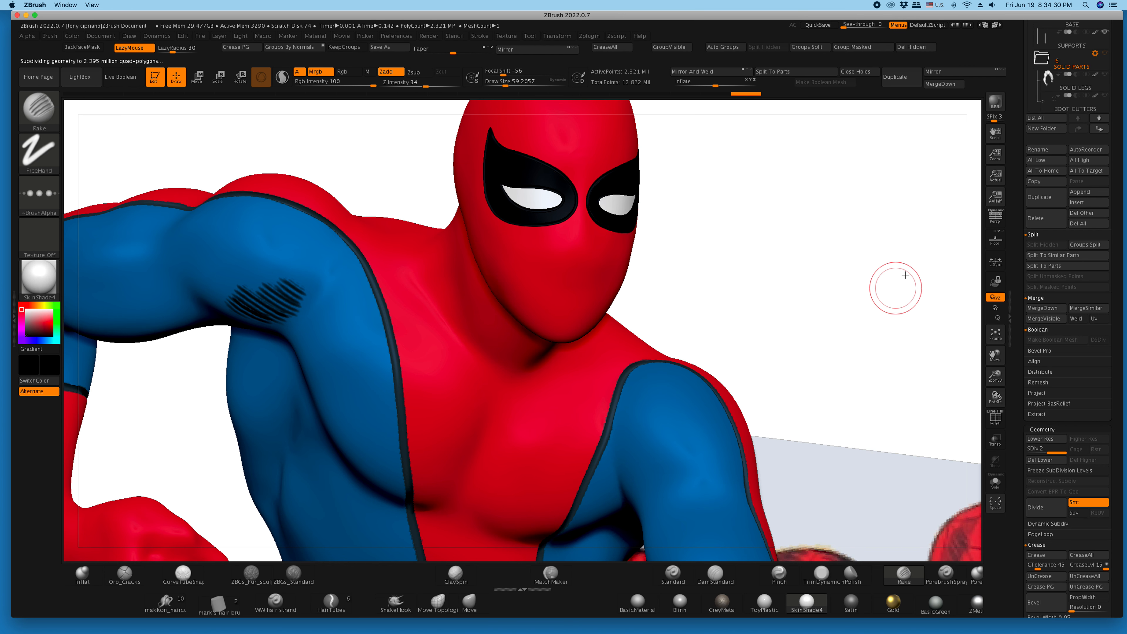
- Examine the raked shoulder grooves up close with the spidey23 paint display off and the colour set to white, then restore the paint
left_click_drag(1027, 102, 1056, 226)
left_click(1095, 222, "shift")
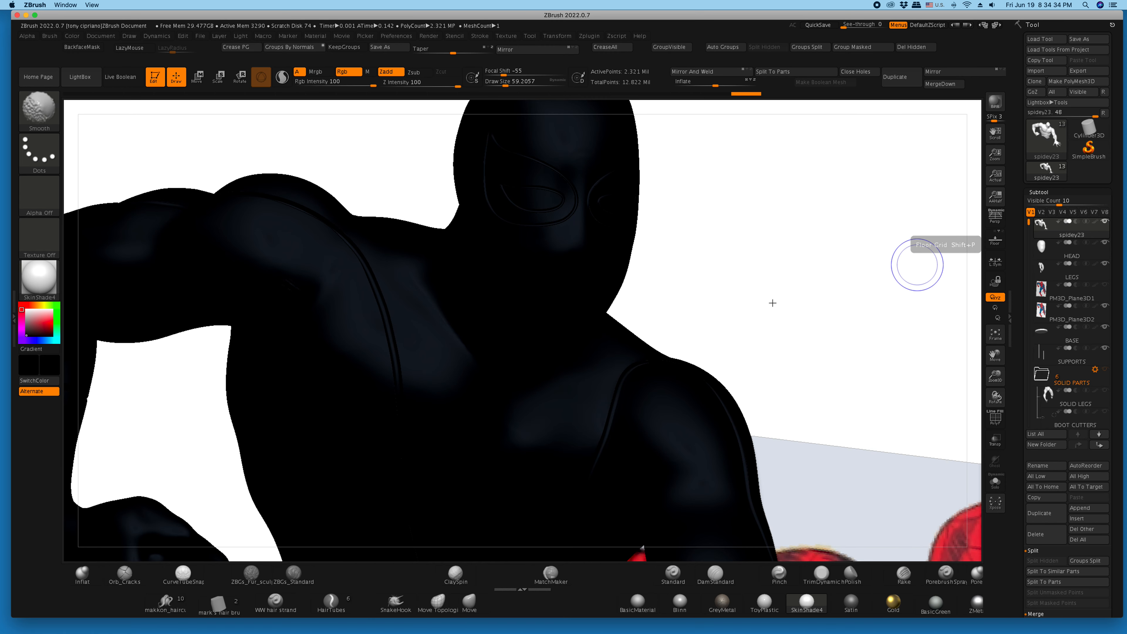
left_click_drag(27, 310, 22, 305)
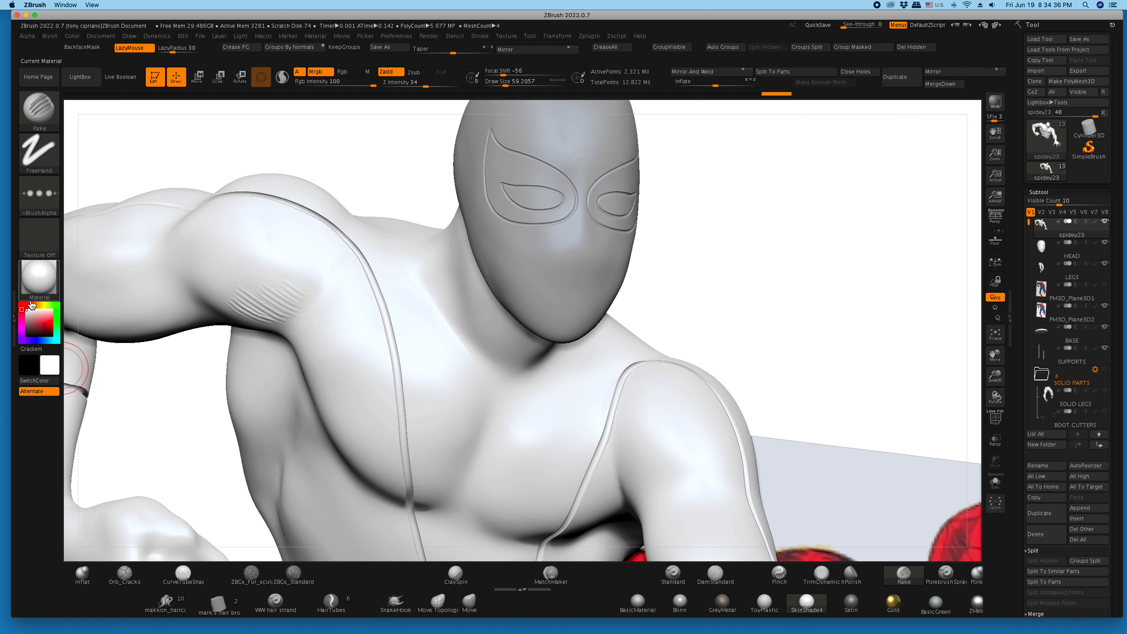
left_click_drag(187, 392, 187, 377)
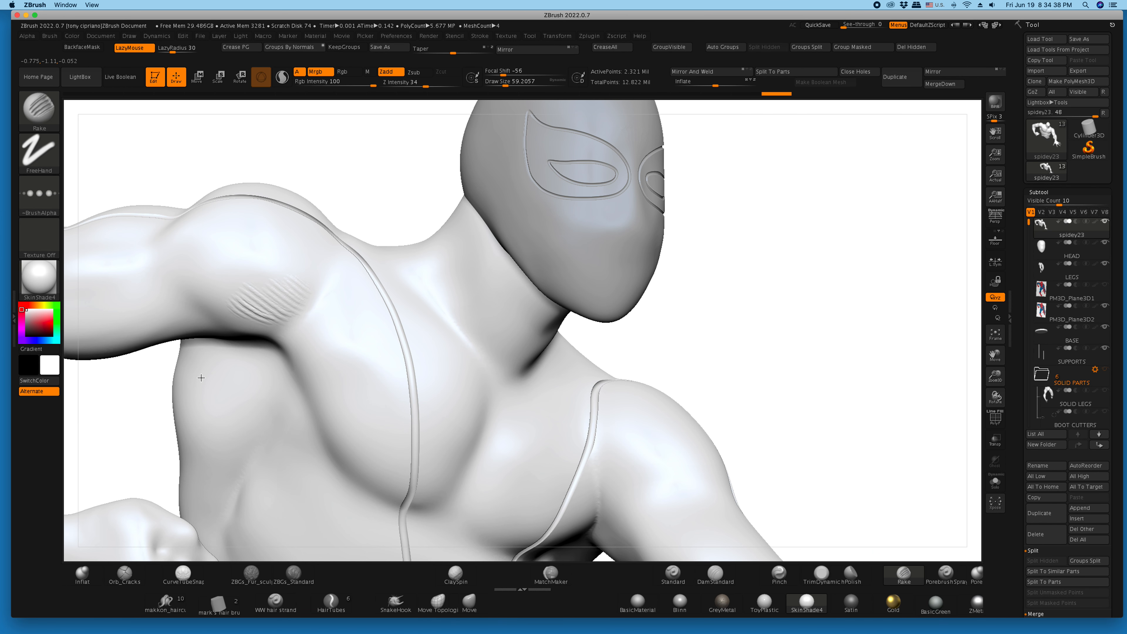
mouse_move(995, 376)
left_mouse_down()
mouse_move(1015, 391)
mouse_move(943, 403)
left_mouse_up()
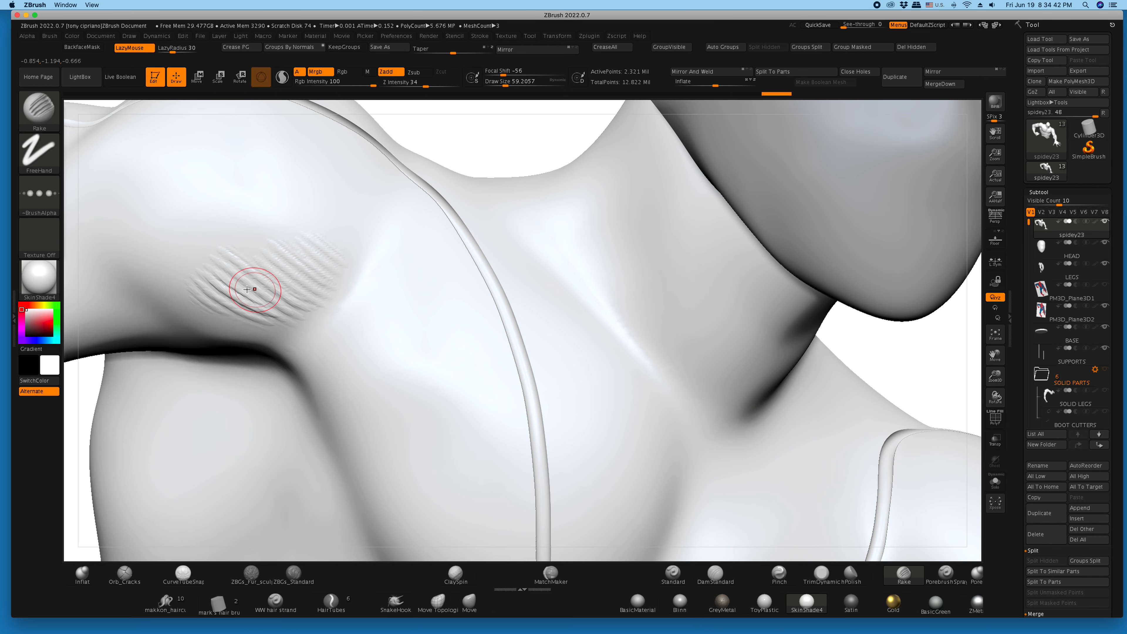
key("ctrl+z")
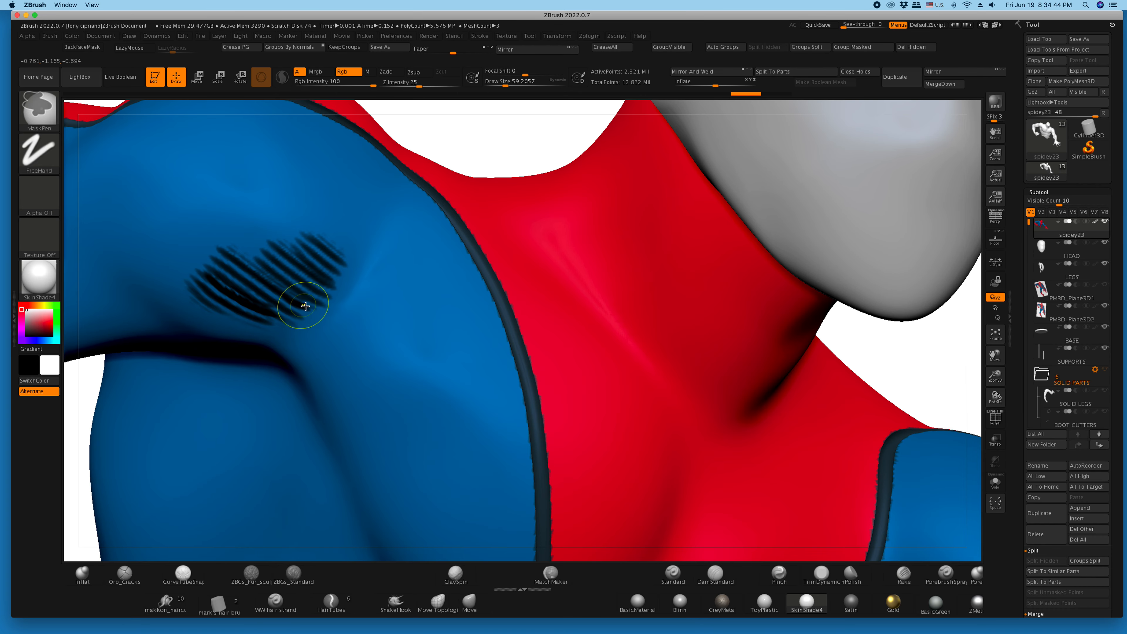
- Undo the raked hatching strokes on the front of the shoulder
key("ctrl+z")
key("ctrl+z")
key("ctrl+z")
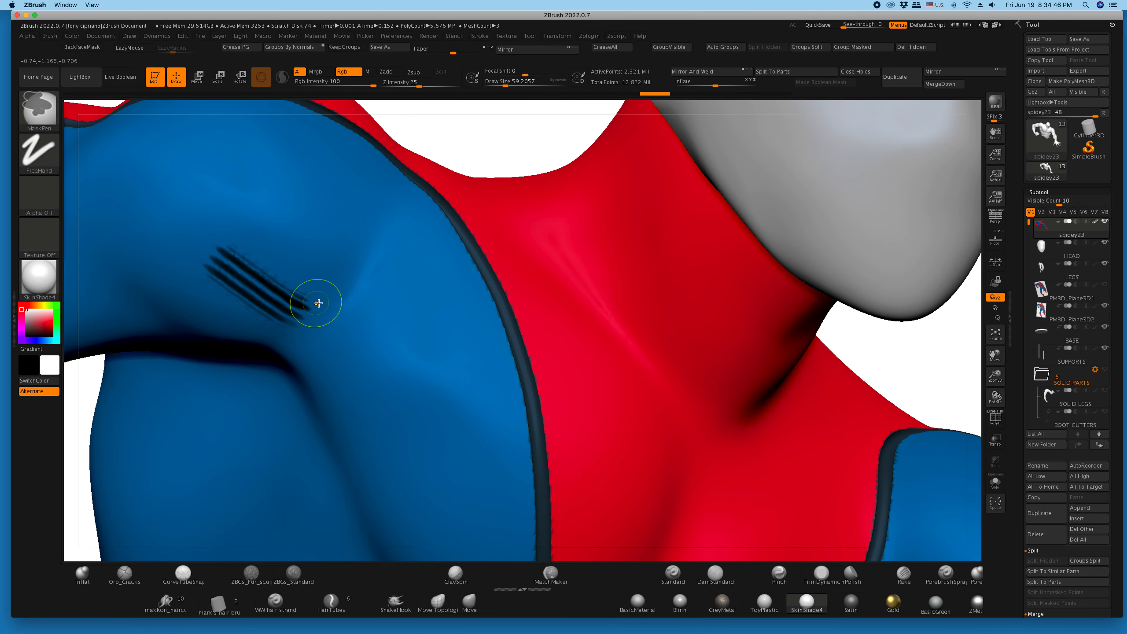
key("ctrl+z")
- Set the Rake brush to Zsub with draw size about 80, LazyRadius 59 and black paint, undoing the white trial stroke
left_click(419, 76)
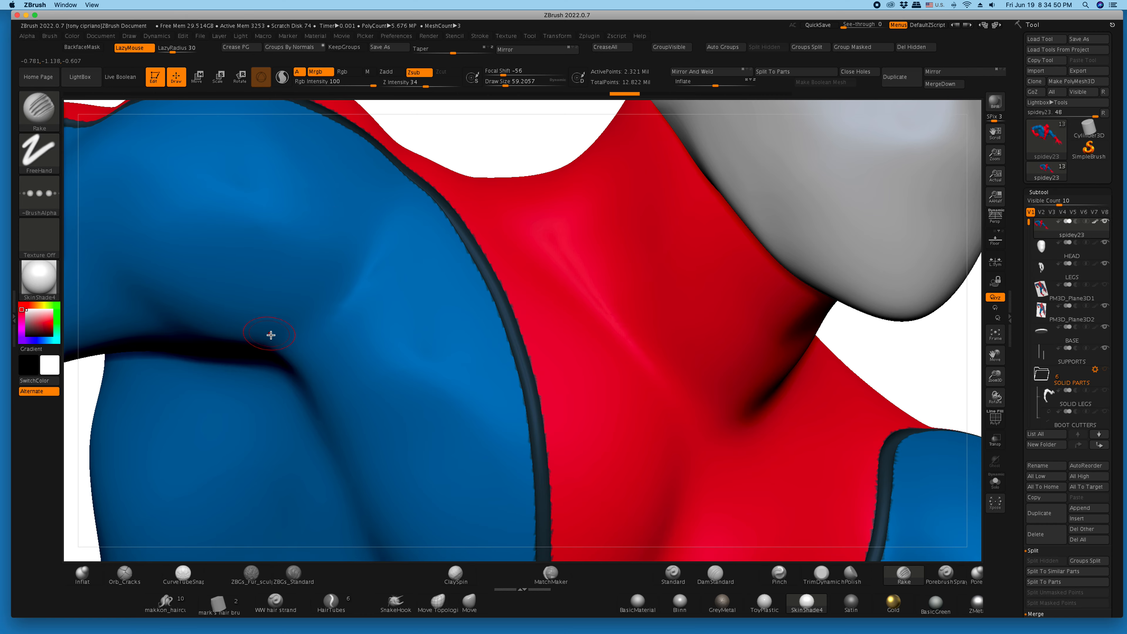
left_click_drag(504, 84, 509, 85)
left_click_drag(175, 52, 178, 52)
mouse_move(287, 340)
left_mouse_down()
mouse_move(201, 301)
mouse_move(160, 266)
left_mouse_up()
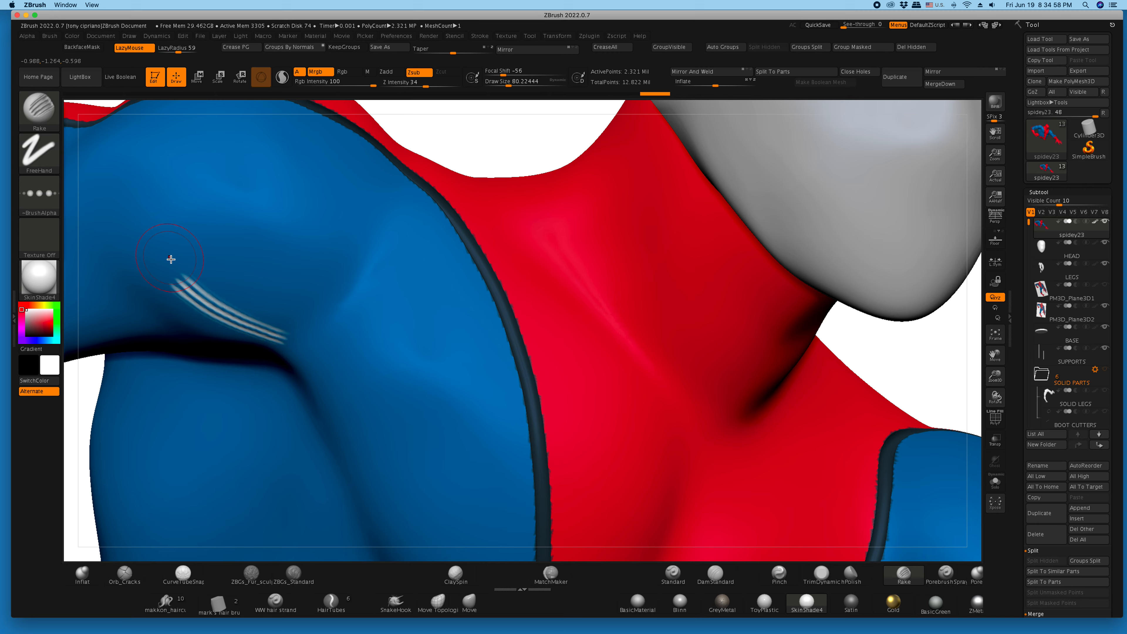
key("ctrl+z")
left_click(27, 335)
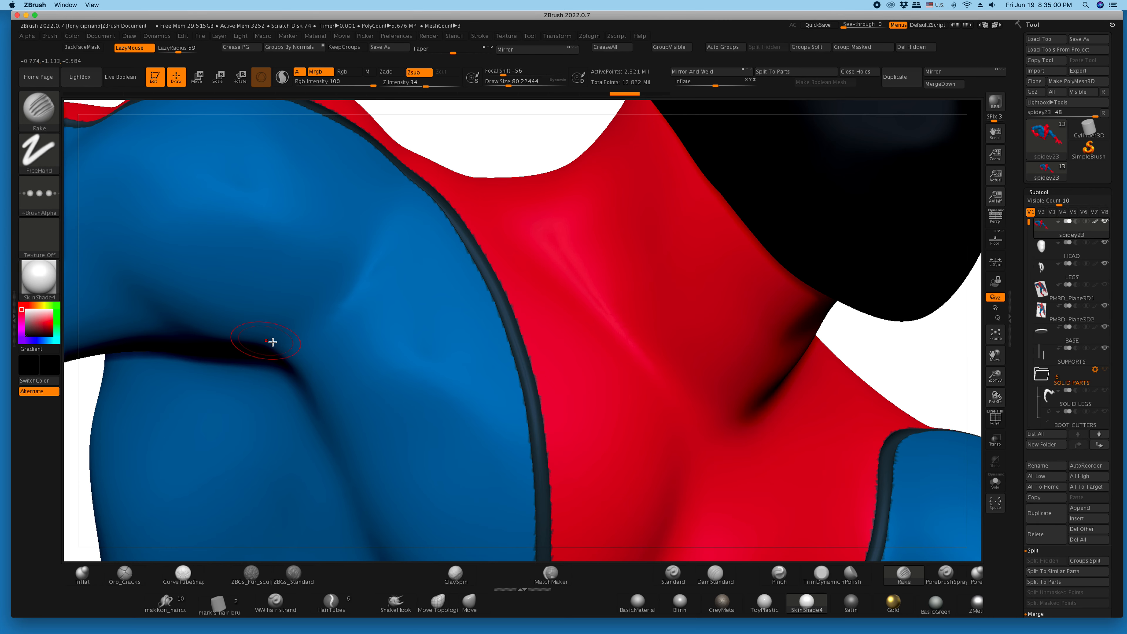
- Try raking black hatching across the front of the shoulder with draw sizes of about 80 and 223
left_click_drag(278, 340, 158, 276)
left_click_drag(525, 79, 540, 80)
left_click_drag(305, 322, 179, 257)
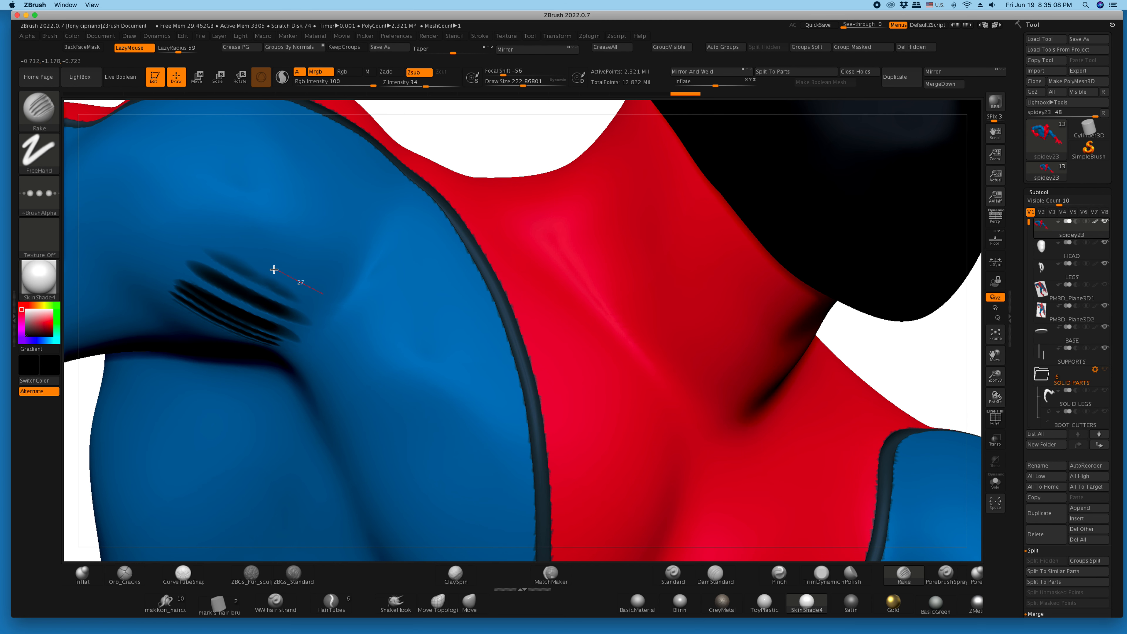
left_click_drag(286, 275, 226, 239)
key("ctrl+z")
key("ctrl+z")
key("ctrl+z")
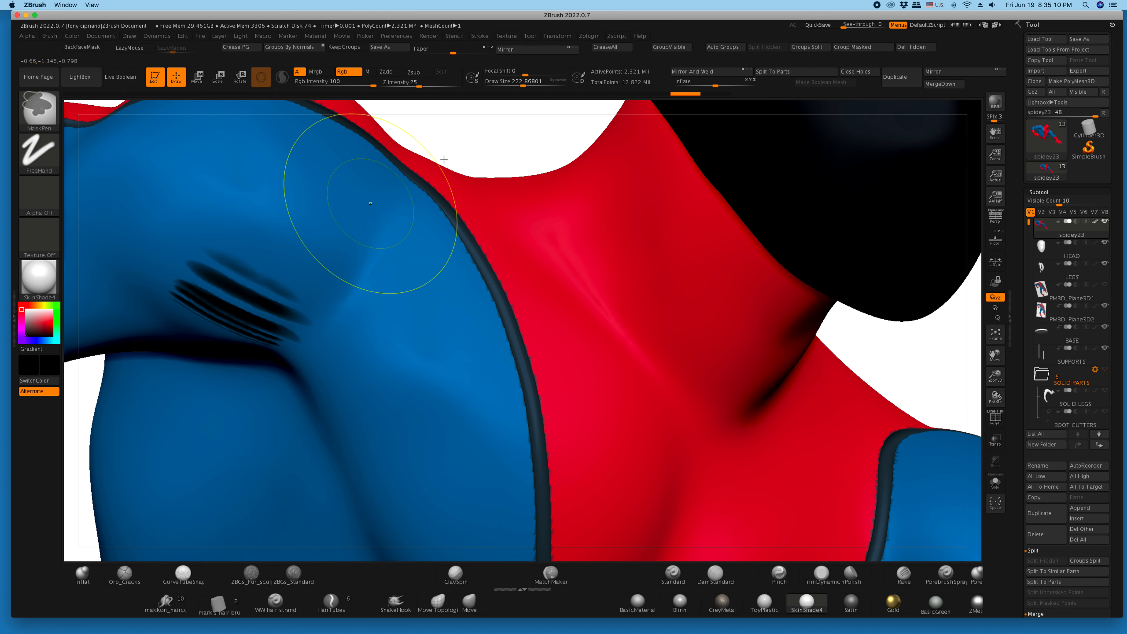
key("ctrl+z")
- Set the draw size to about 83 and rake rows of black hatching across the front of the shoulder
left_click_drag(523, 81, 508, 81)
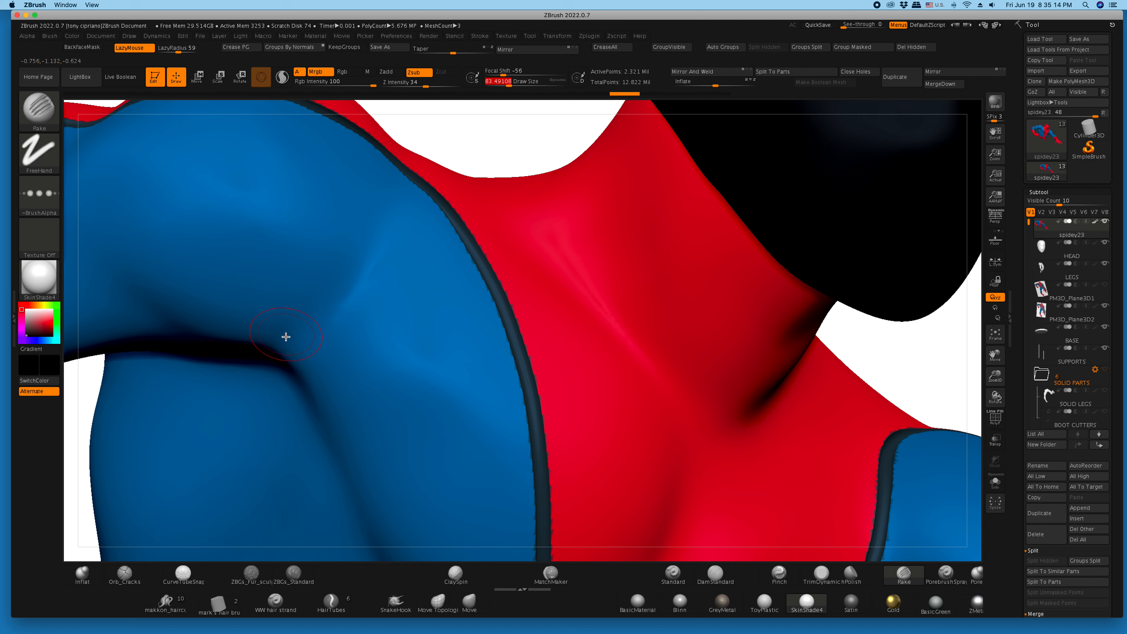
mouse_move(284, 335)
left_mouse_down()
mouse_move(188, 312)
mouse_move(159, 266)
left_mouse_up()
mouse_move(299, 315)
left_mouse_down()
mouse_move(212, 298)
mouse_move(171, 259)
left_mouse_up()
left_click_drag(302, 295, 181, 252)
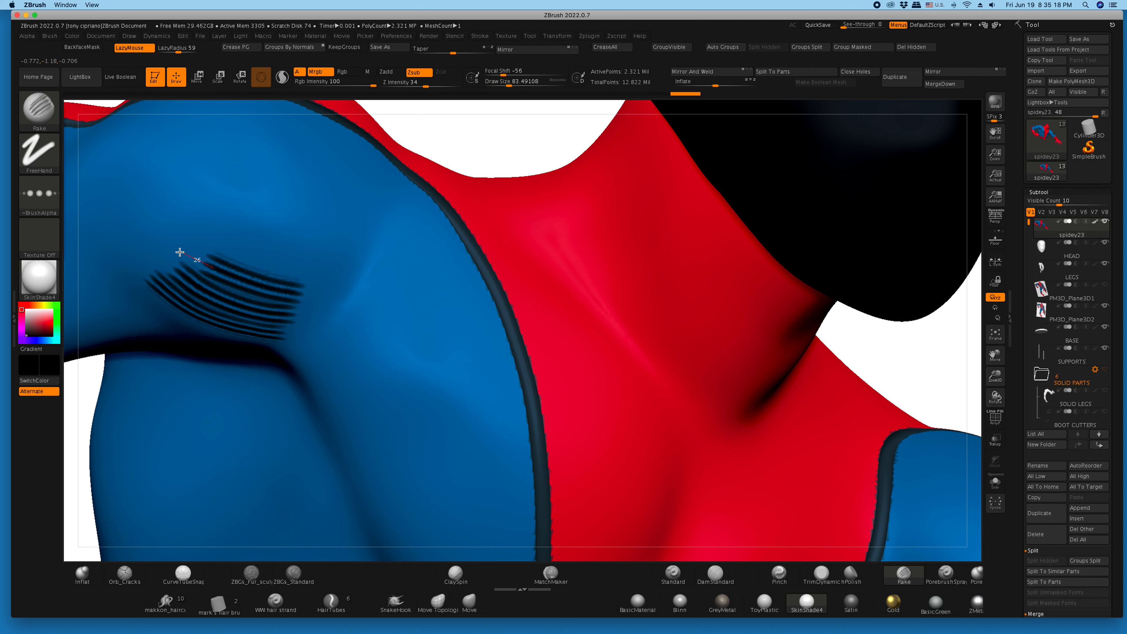
mouse_move(267, 258)
left_mouse_down()
mouse_move(196, 239)
mouse_move(208, 235)
left_mouse_up()
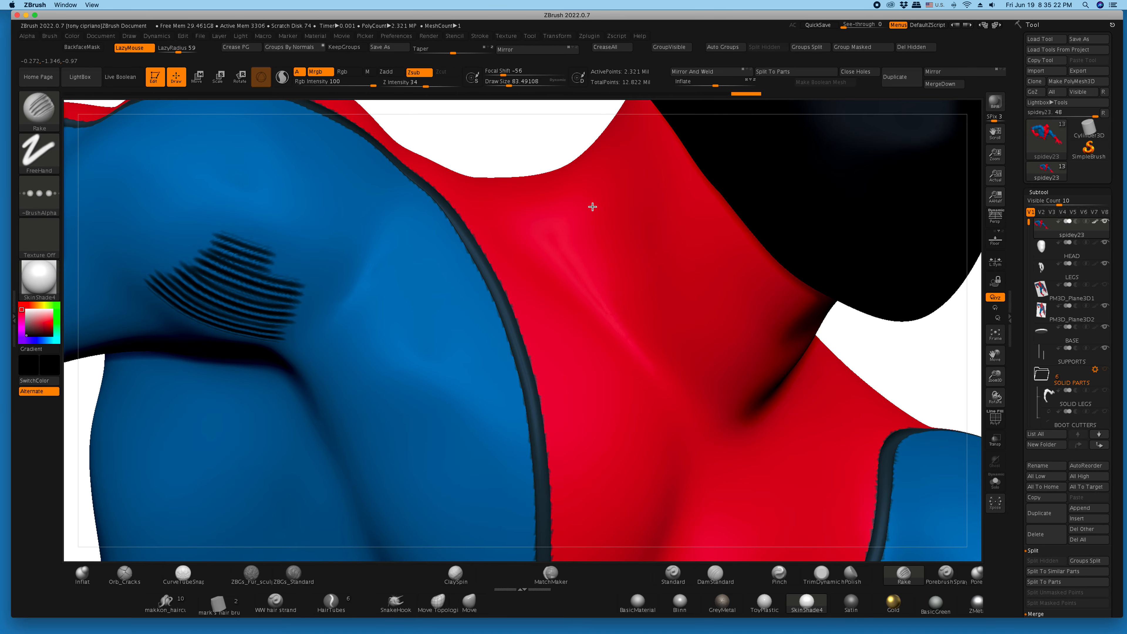
- Rake three parallel patches of black hatching down the side of the neck
left_click_drag(590, 206, 627, 286)
left_click_drag(626, 202, 668, 308)
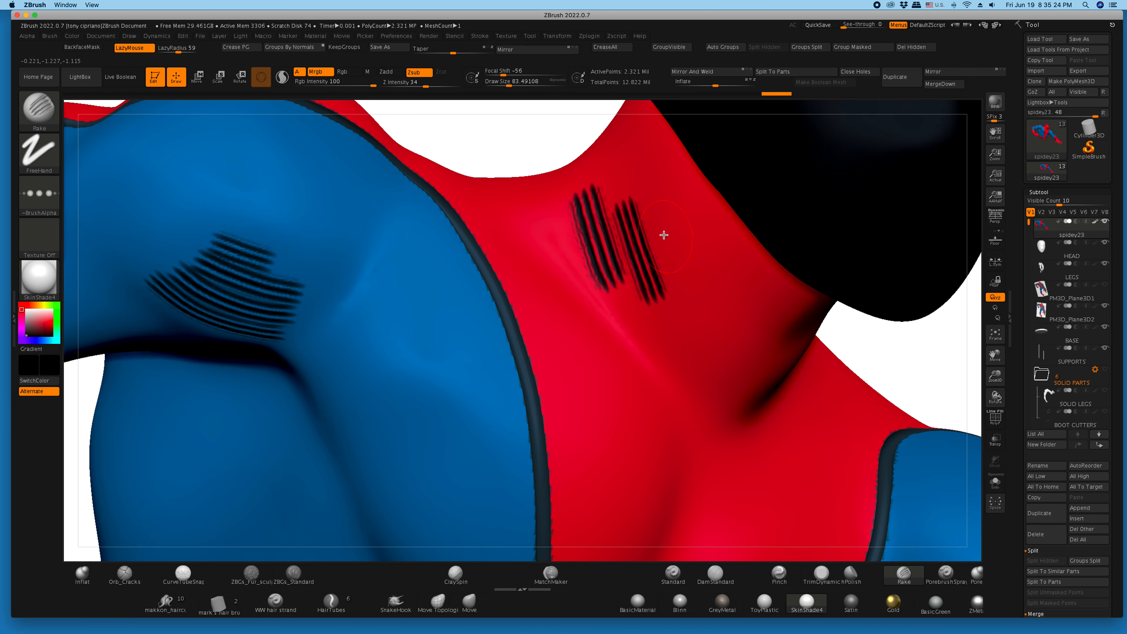
left_click_drag(665, 236, 701, 317)
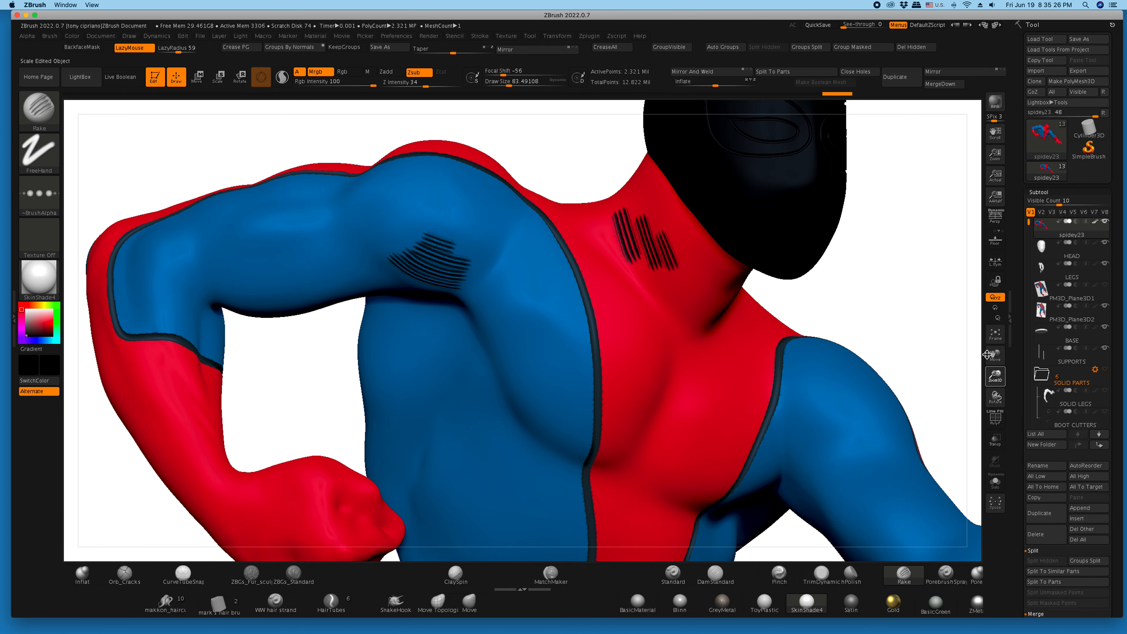
- Rake black hatching along the lower edge of the chest muscle, over the ribs and across the other upper arm
mouse_move(995, 375)
left_mouse_down()
mouse_move(746, 308)
mouse_move(694, 359)
left_mouse_up()
left_click_drag(612, 358, 551, 297)
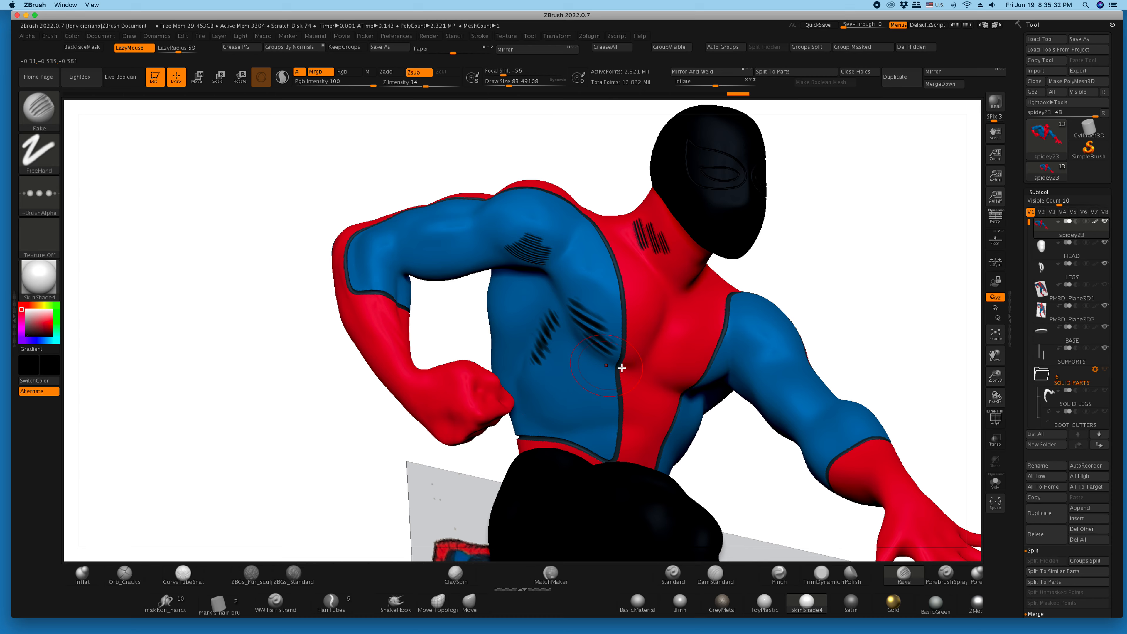
left_click_drag(734, 343, 782, 358)
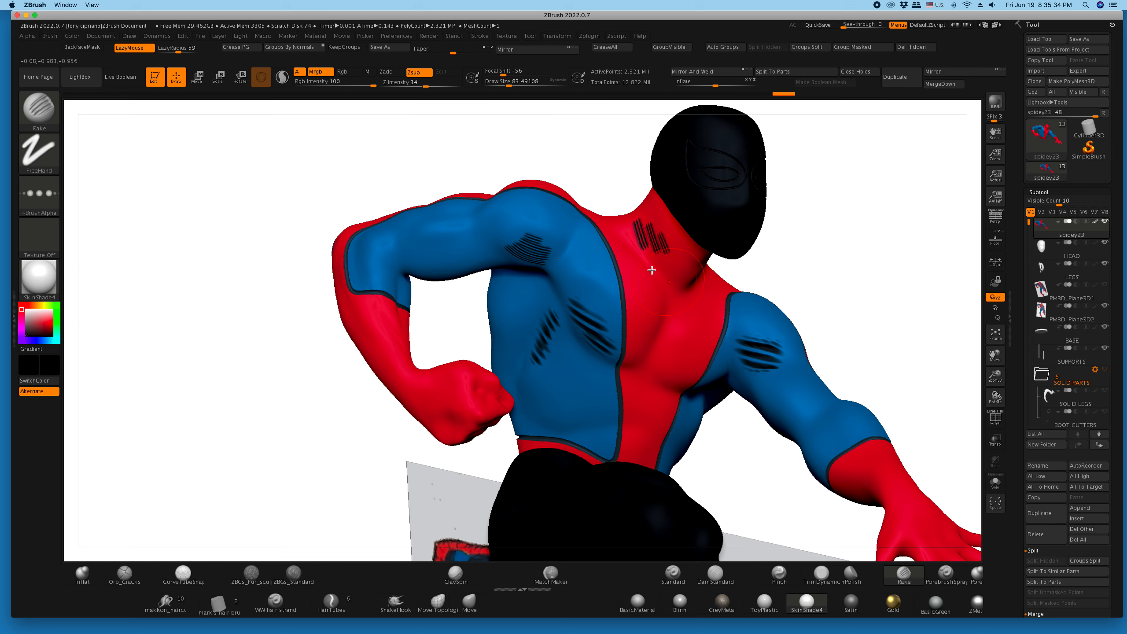
- Undo the last strokes on the upper arm and ribs, and hatch that arm more finely with draw size about 35
key("ctrl+z")
key("ctrl+z")
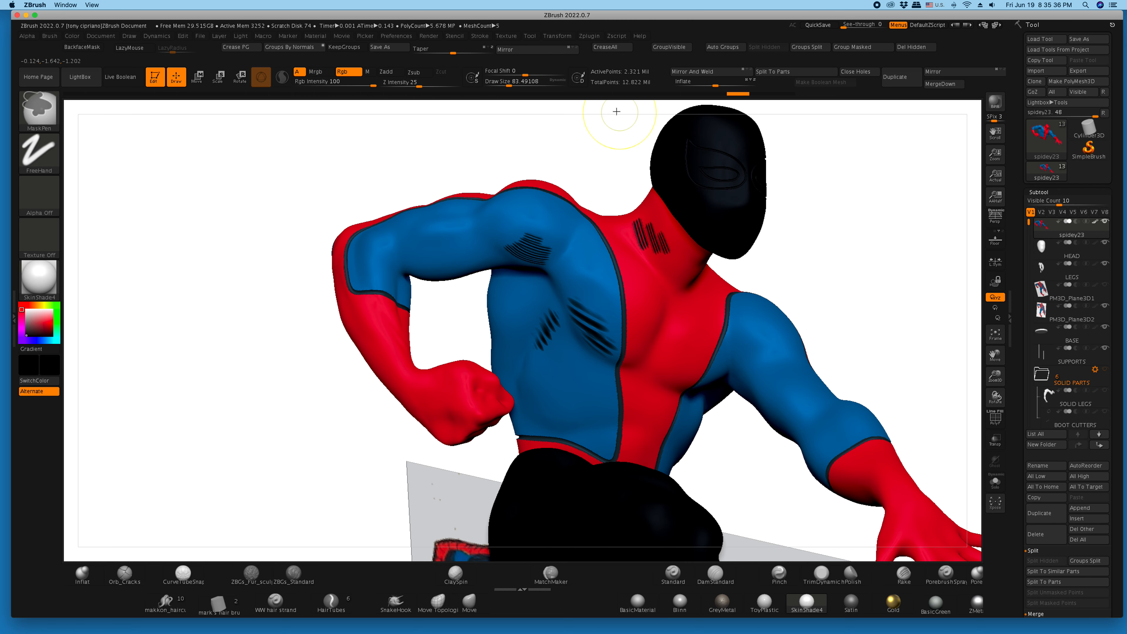
left_click_drag(545, 90, 530, 90)
left_click_drag(739, 353, 765, 355)
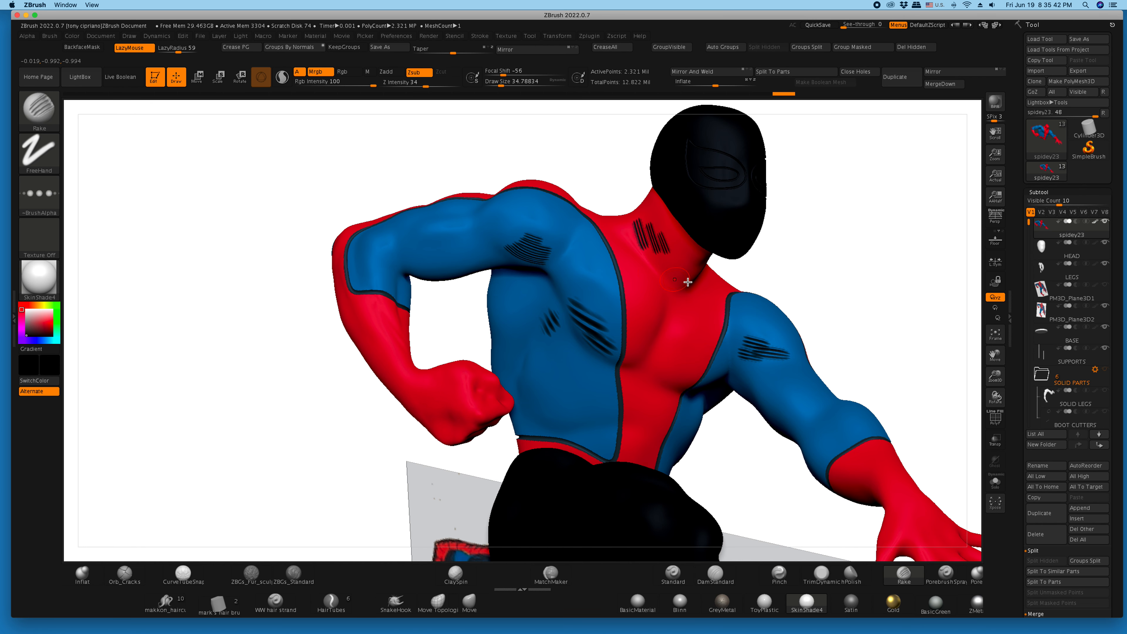
- Turn off the spidey23 paint display and set the colour to white
mouse_move(863, 311)
left_mouse_down()
mouse_move(890, 320)
mouse_move(869, 315)
left_mouse_up()
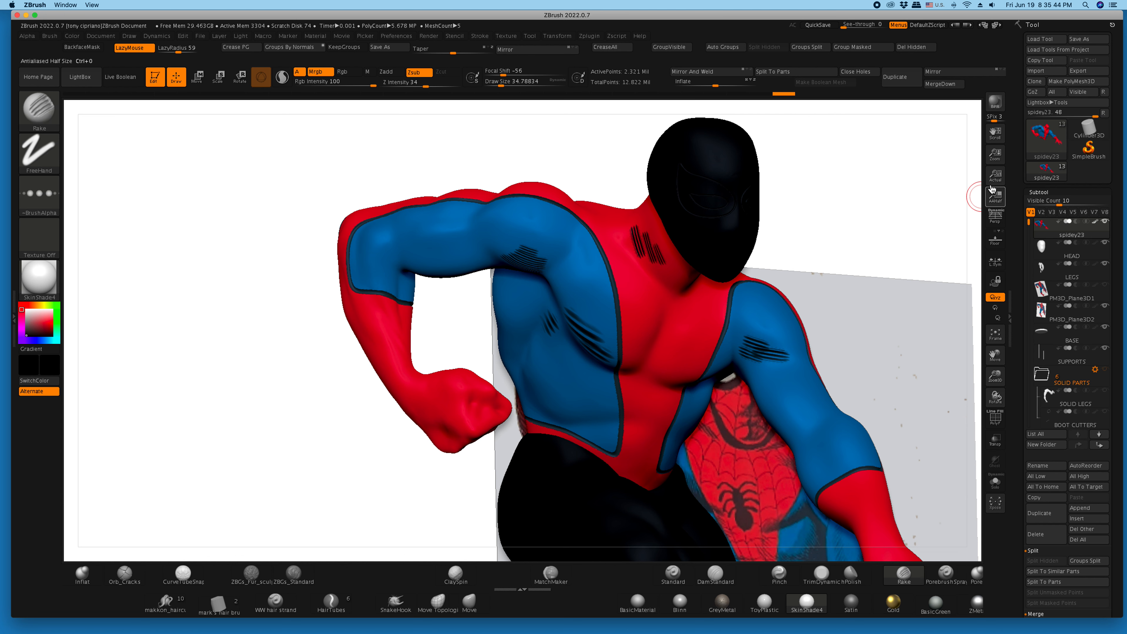
left_click(1094, 221)
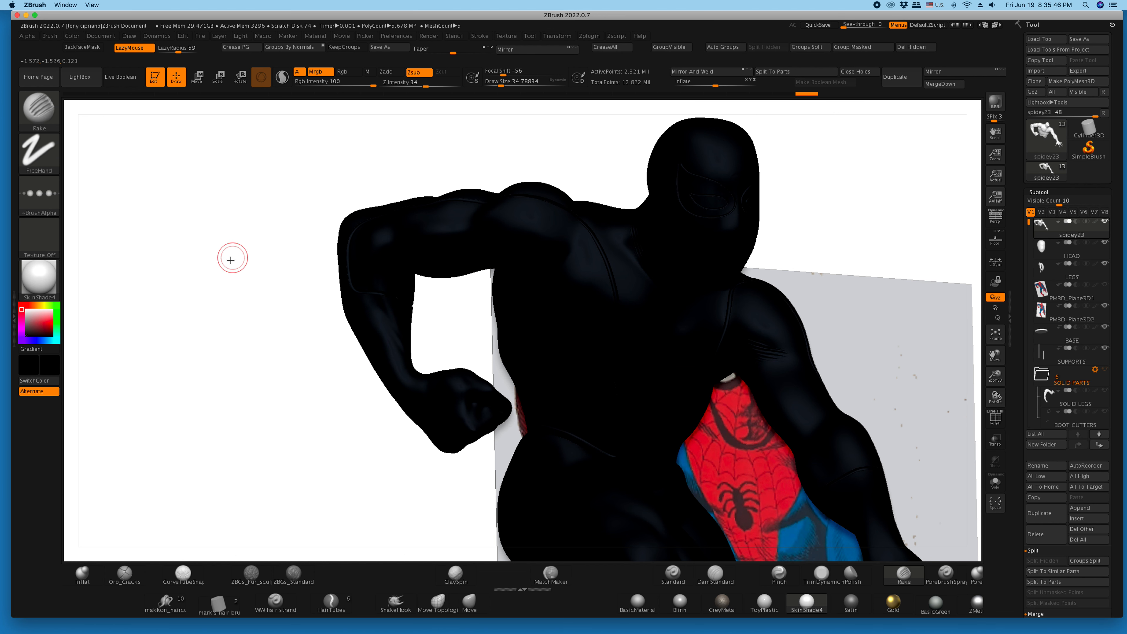
left_click_drag(40, 327, 23, 309)
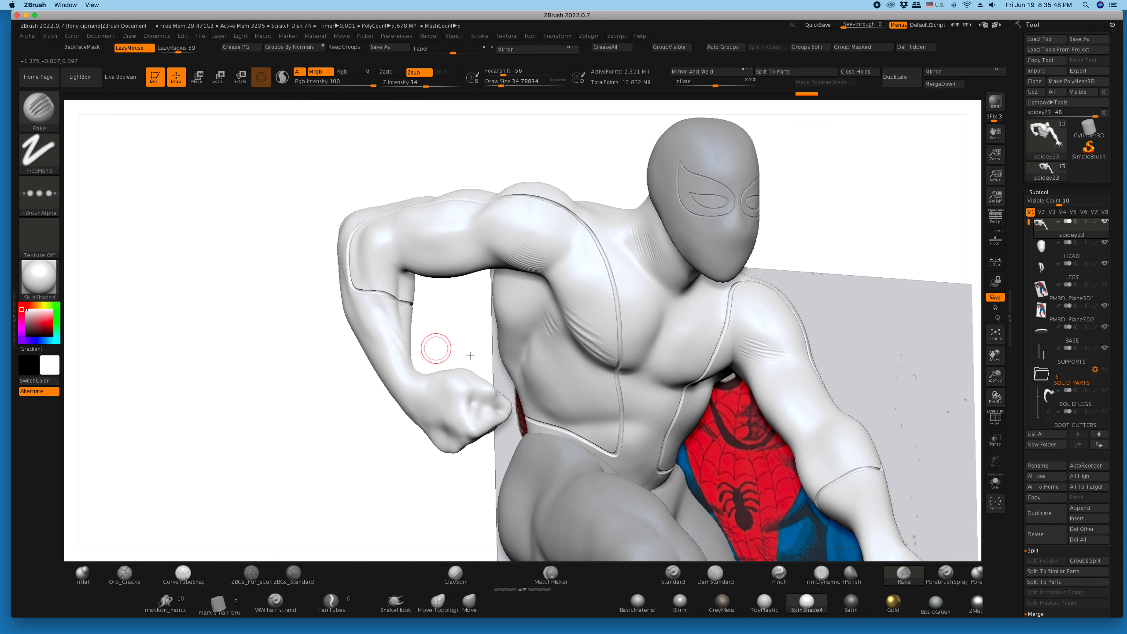
- Apply the Blinn material and examine the unpainted hatching grooves from several angles beside the comic reference
mouse_move(1001, 384)
left_mouse_down()
mouse_move(957, 356)
mouse_move(969, 364)
left_mouse_up()
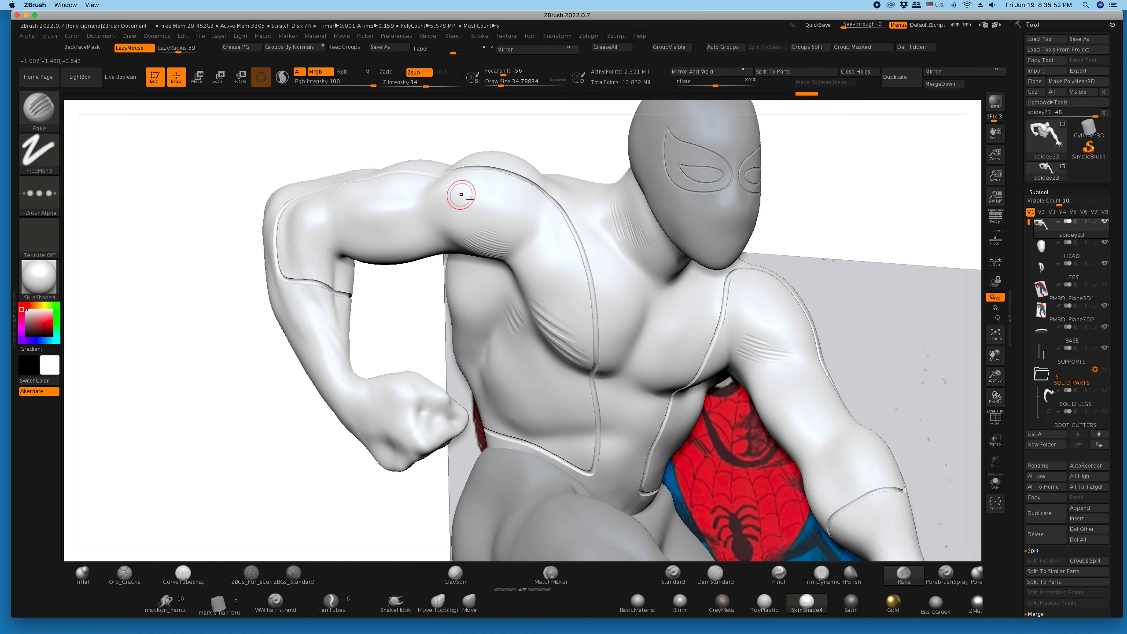
left_click_drag(537, 139, 536, 139)
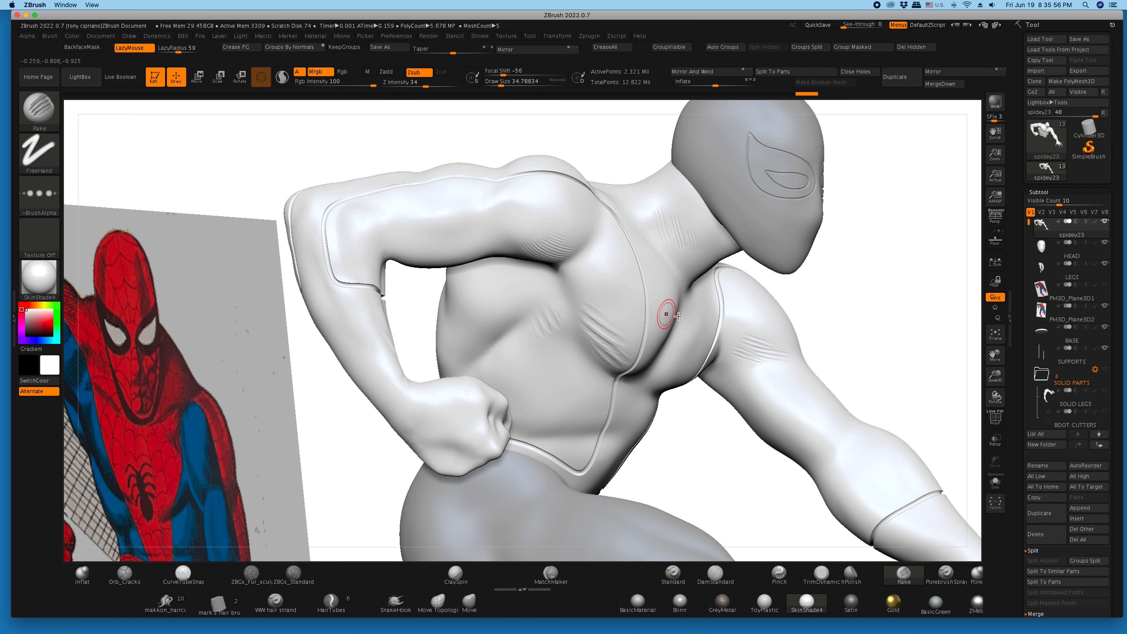
left_click(680, 602)
mouse_move(881, 332)
left_mouse_down()
mouse_move(851, 327)
mouse_move(869, 328)
left_mouse_up()
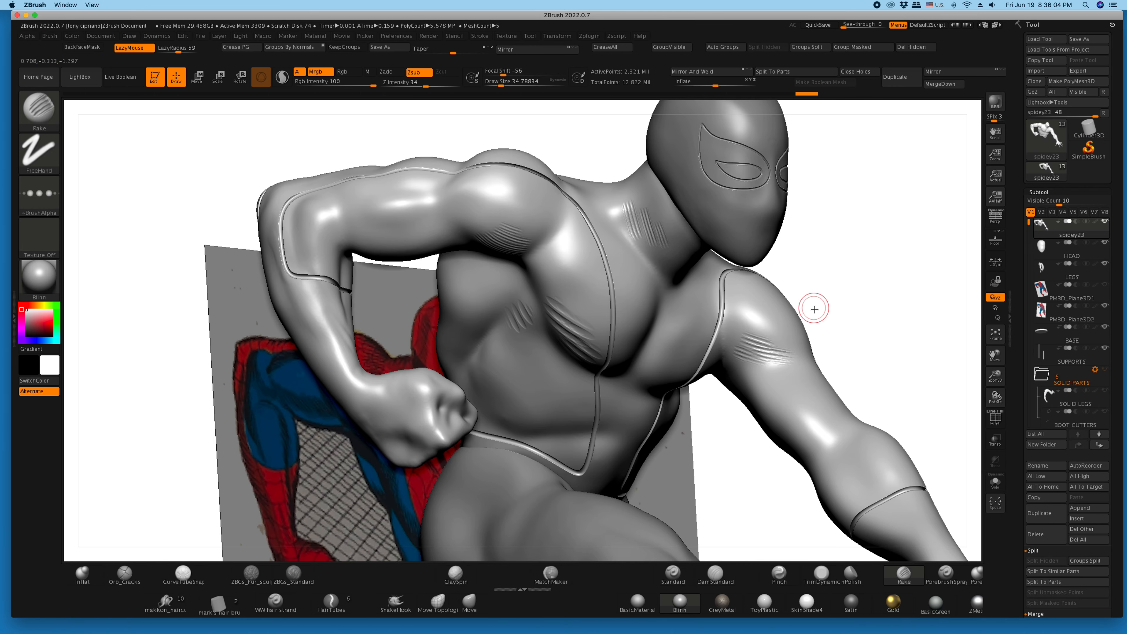
mouse_move(842, 316)
left_mouse_down()
mouse_move(824, 316)
mouse_move(856, 319)
mouse_move(842, 317)
left_mouse_up()
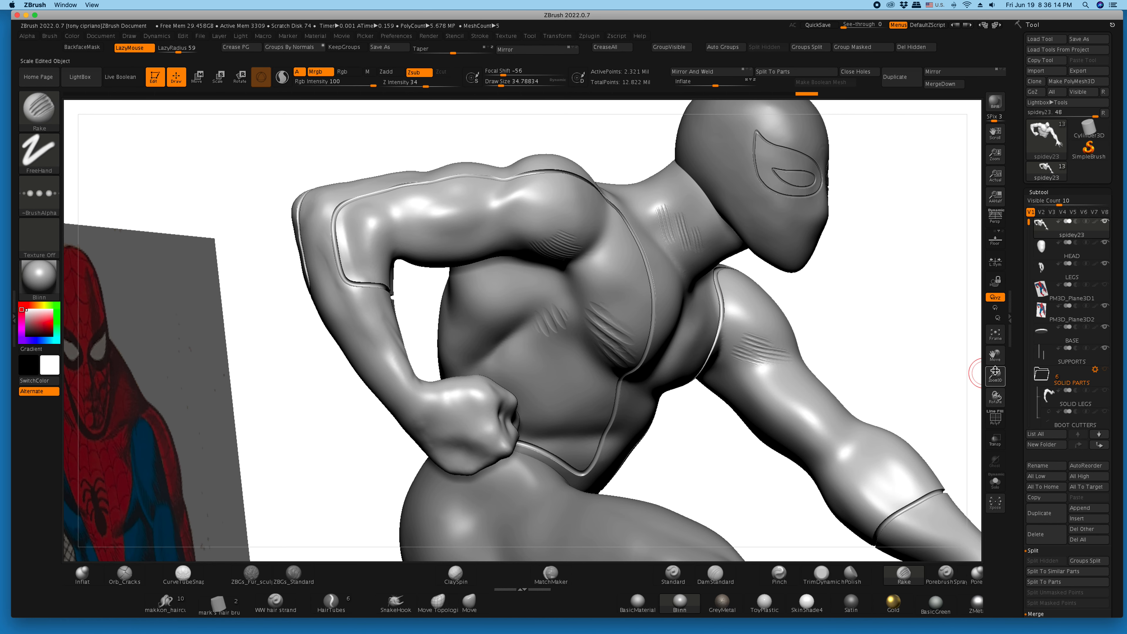
left_click_drag(999, 377, 999, 300)
left_click_drag(916, 323, 676, 288)
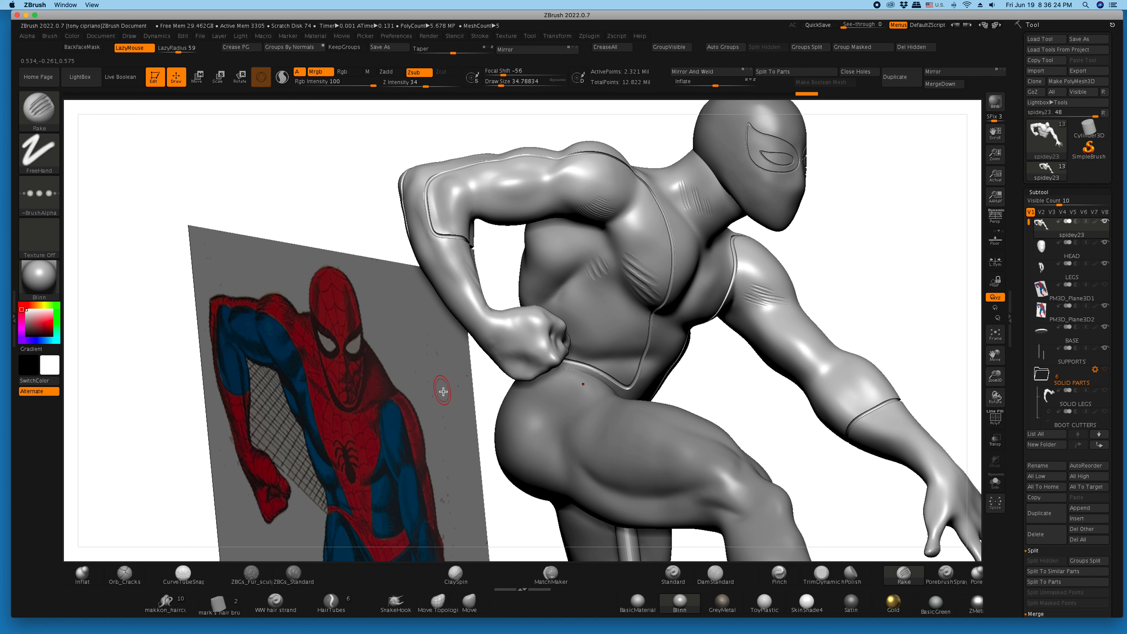
- Undo all the hatching strokes on the arms, ribs, chest, neck and shoulder
key("ctrl")
key("ctrl+z")
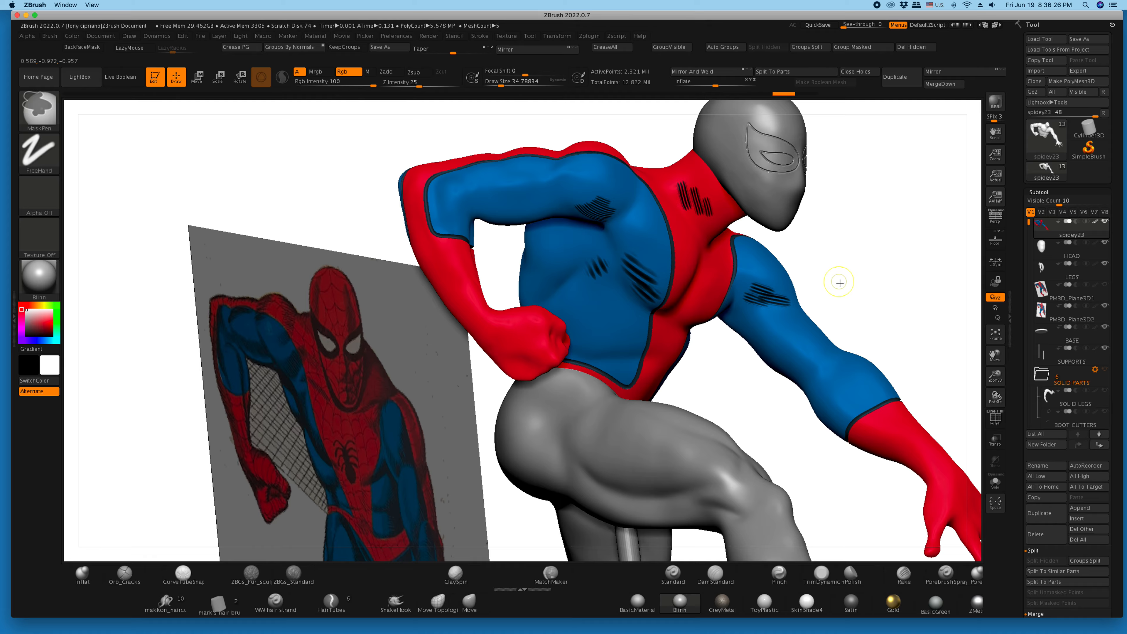
key("ctrl+z")
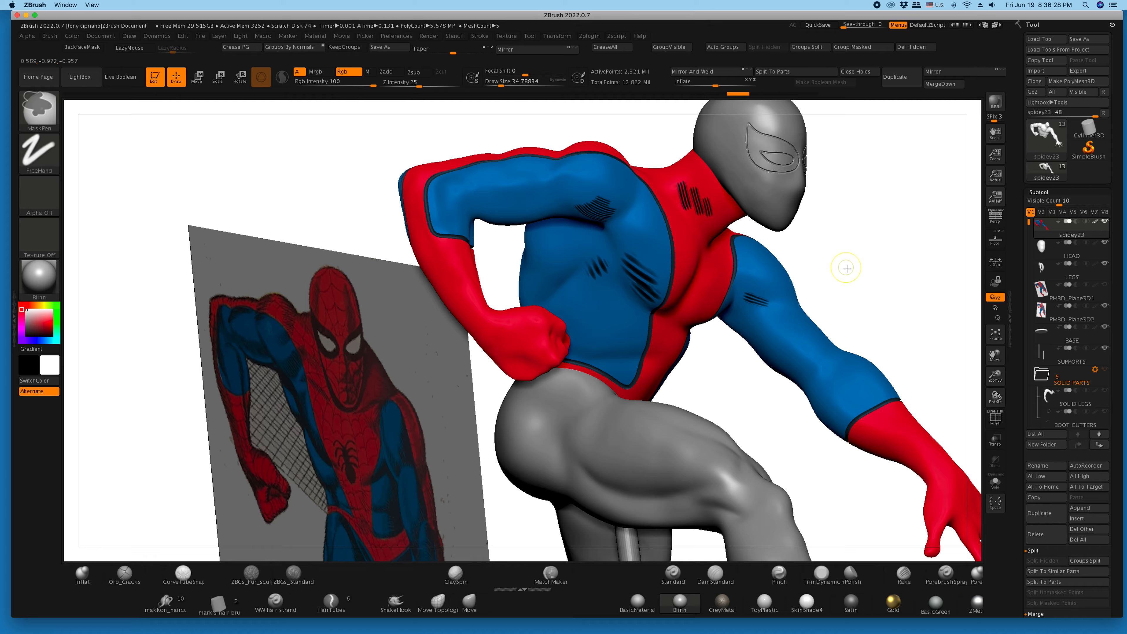
key("ctrl+z")
key("ctrl+z")
key("ctrl+z")
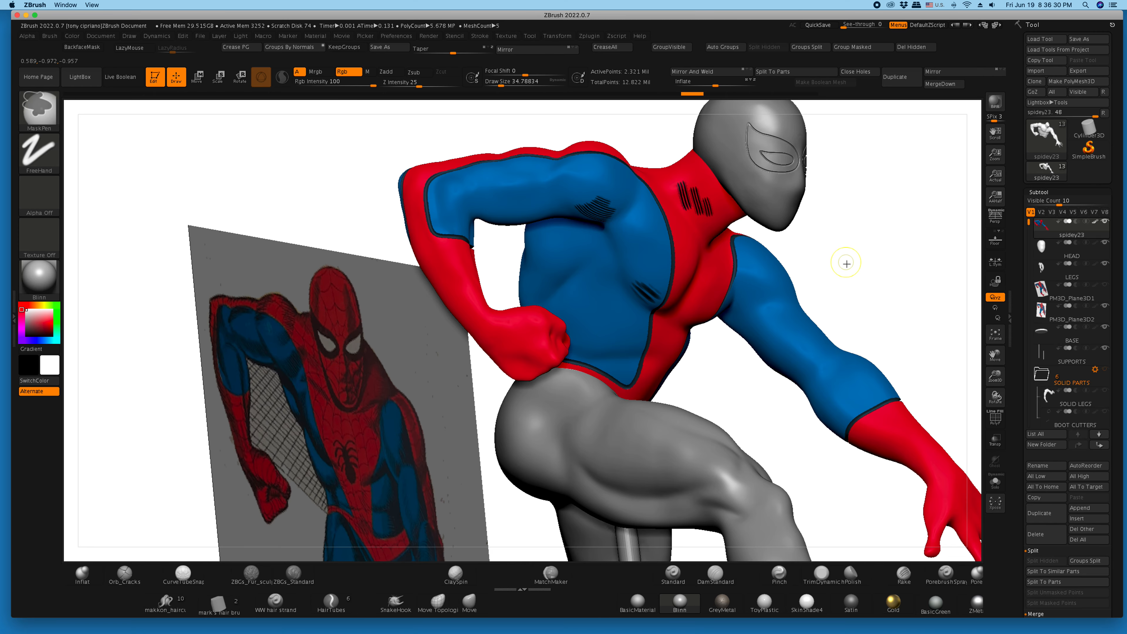
key("ctrl+z")
key("ctrl+z")
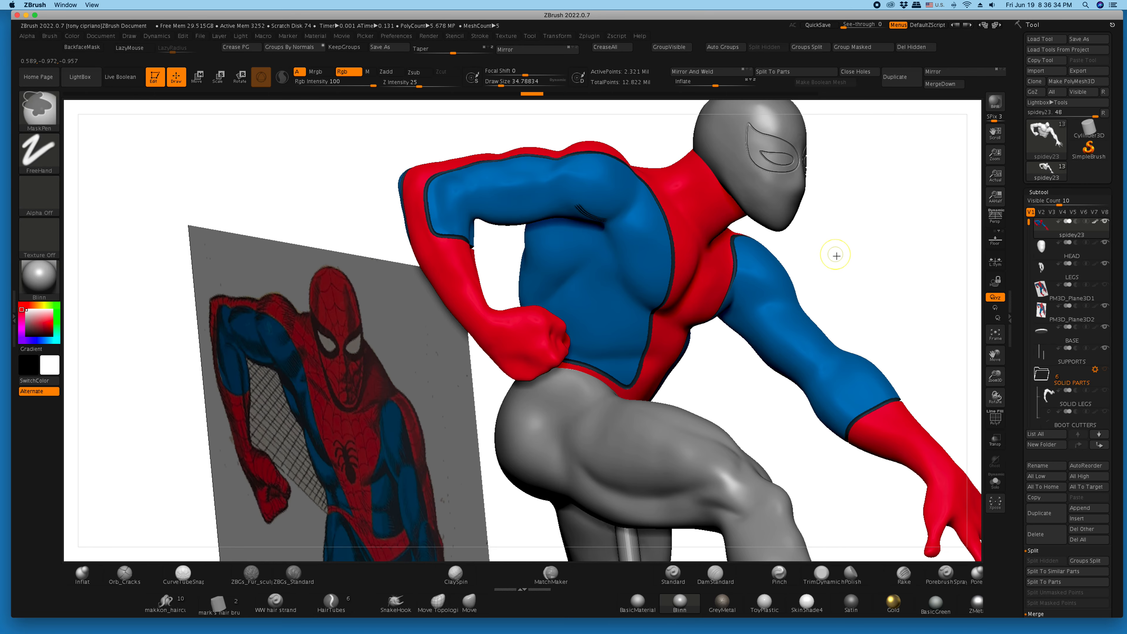
key("ctrl+z")
- Show the paint on all subtools, compare the whole figure with the comic reference, and turn the paint display off again
mouse_move(833, 255)
left_mouse_down()
mouse_move(800, 255)
mouse_move(811, 256)
left_mouse_up()
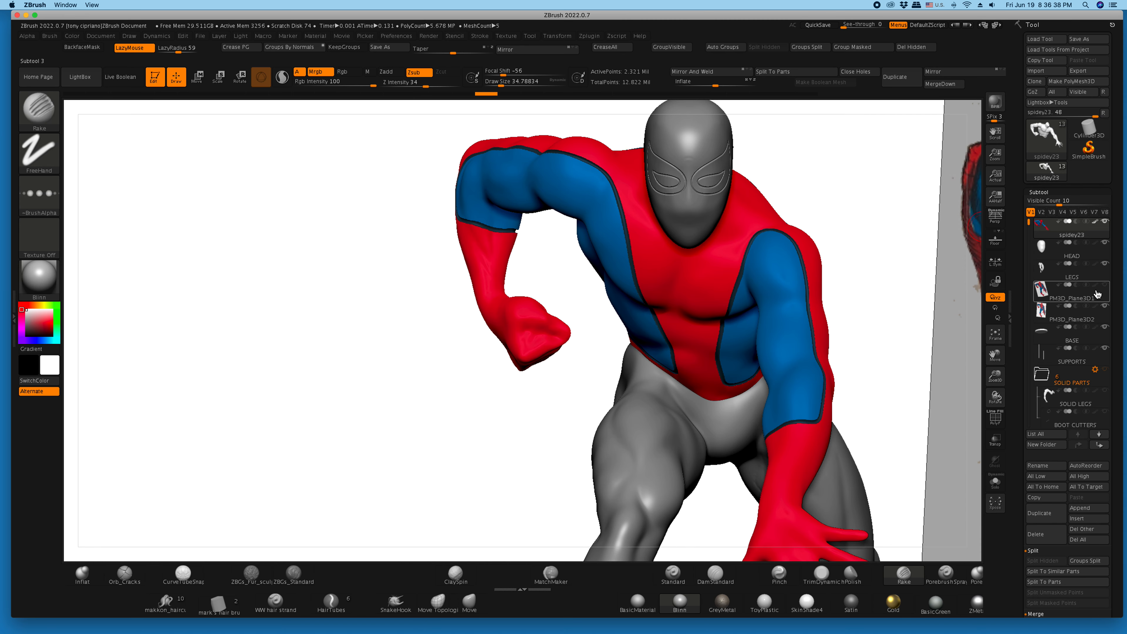
left_click(1095, 306, "shift")
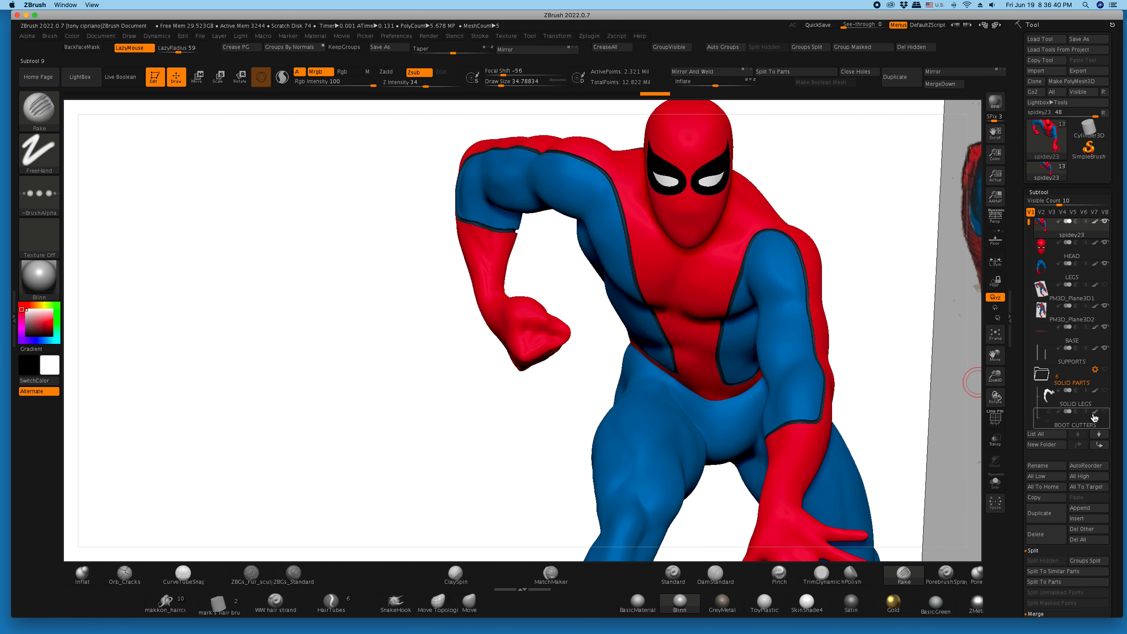
mouse_move(995, 381)
left_mouse_down()
mouse_move(988, 364)
mouse_move(999, 356)
left_mouse_up()
left_click_drag(998, 356, 888, 332)
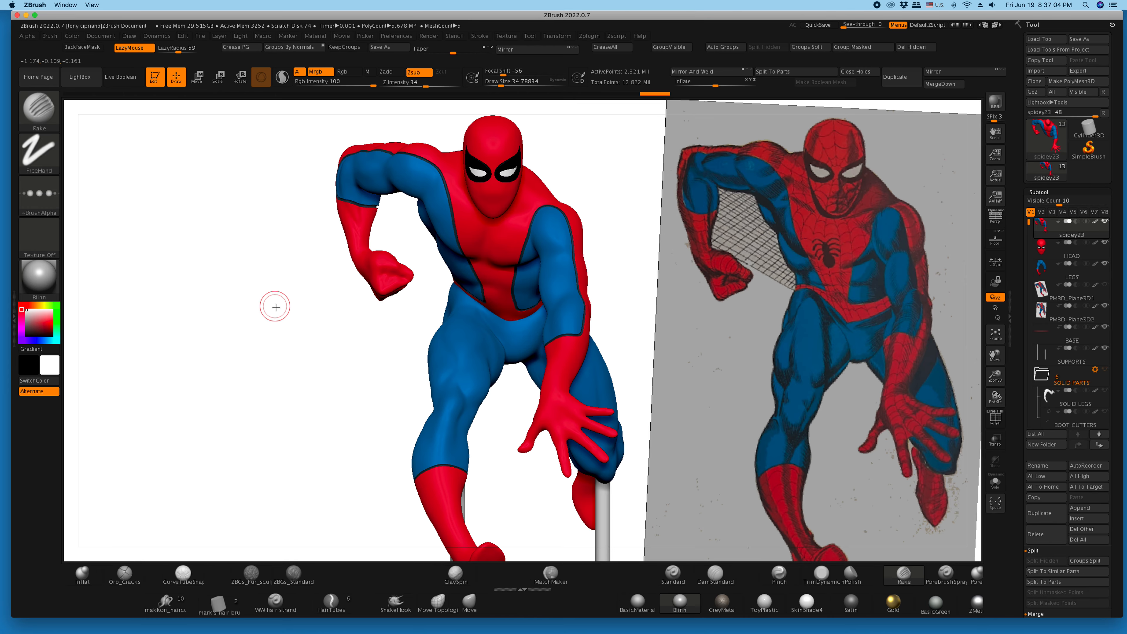
left_click_drag(231, 267, 194, 256)
left_click_drag(286, 236, 295, 234, "shift")
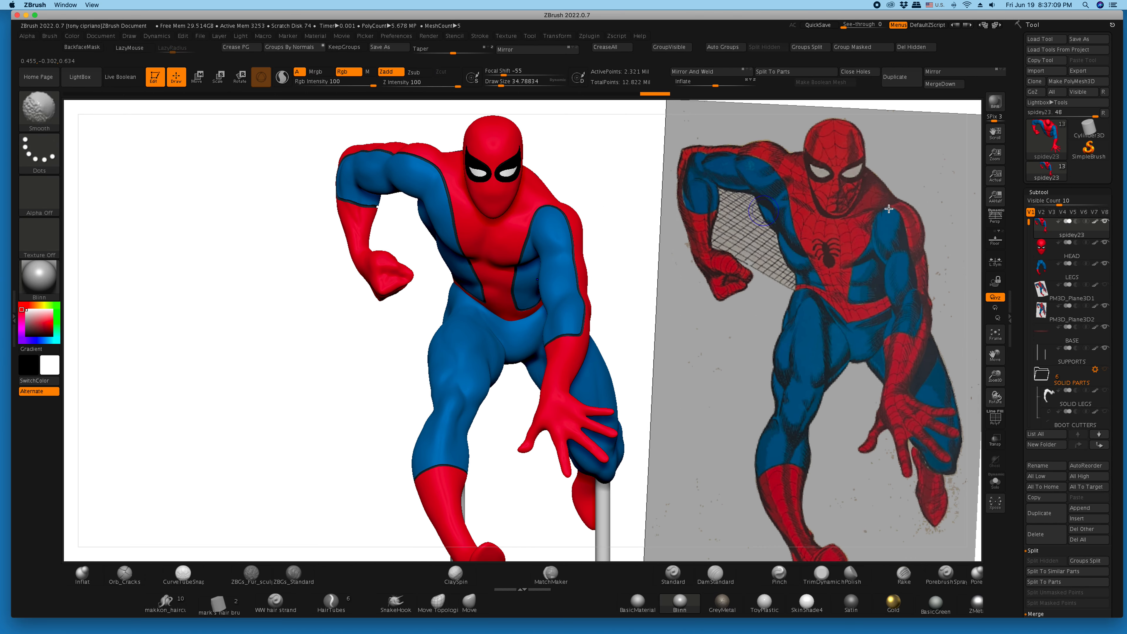
left_click(1095, 244, "shift")
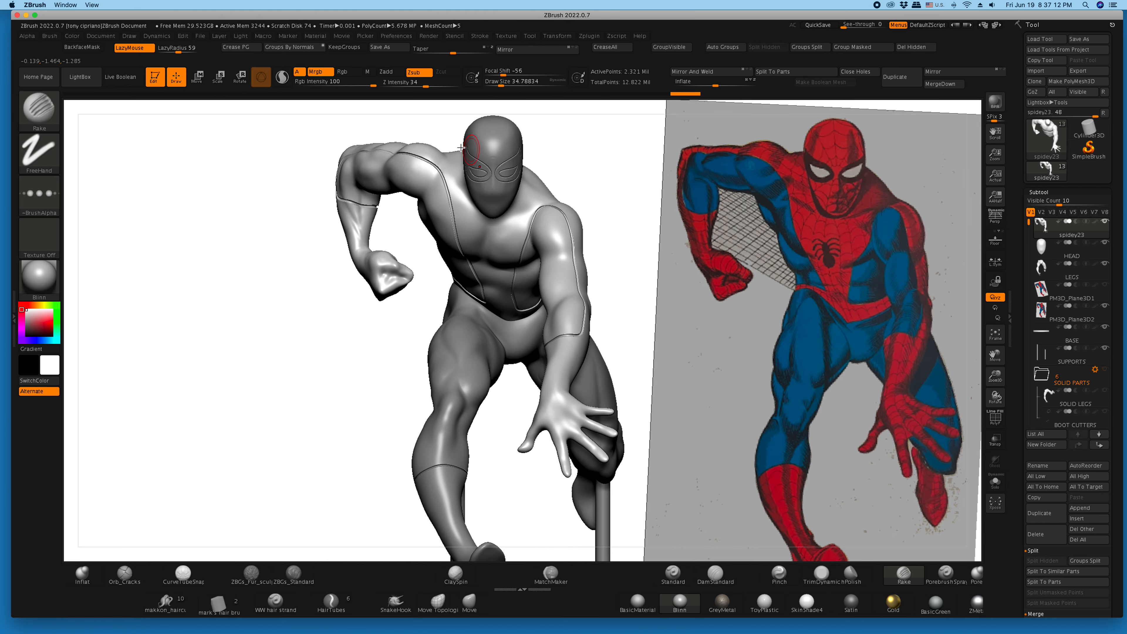
mouse_move(259, 249)
left_mouse_down()
mouse_move(241, 245)
mouse_move(348, 273)
mouse_move(346, 308)
mouse_move(282, 249)
mouse_move(248, 249)
left_mouse_up()
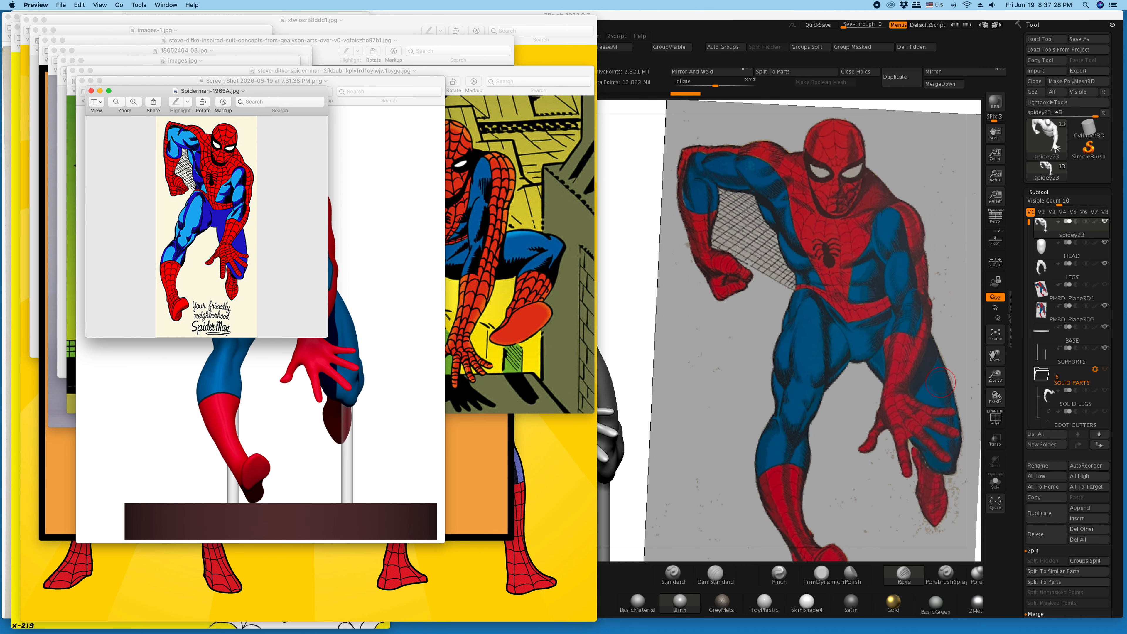
- Switch to Preview, move Spiderman-1965A.jpg aside, examine its inking close up, and close the image
left_click_drag(211, 96, 647, 98)
left_click(569, 110)
left_click(569, 110)
left_click(569, 110)
left_click(569, 110)
scroll(621, 195, "up", 8)
scroll(622, 195, "up", 6)
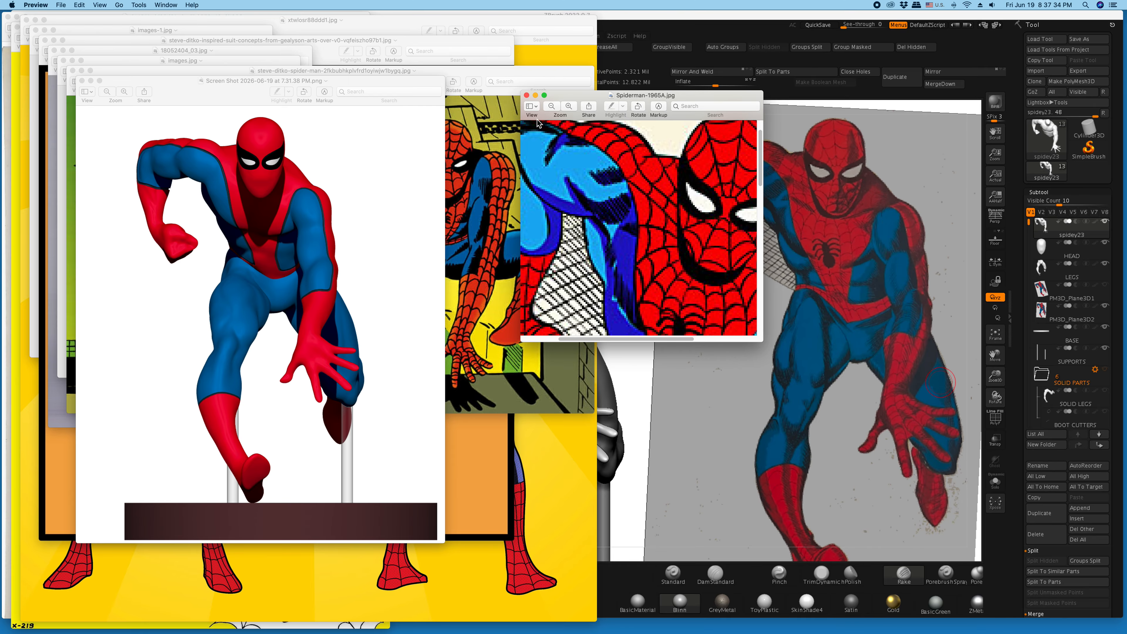
left_click(550, 107)
left_click(550, 107)
left_click(550, 108)
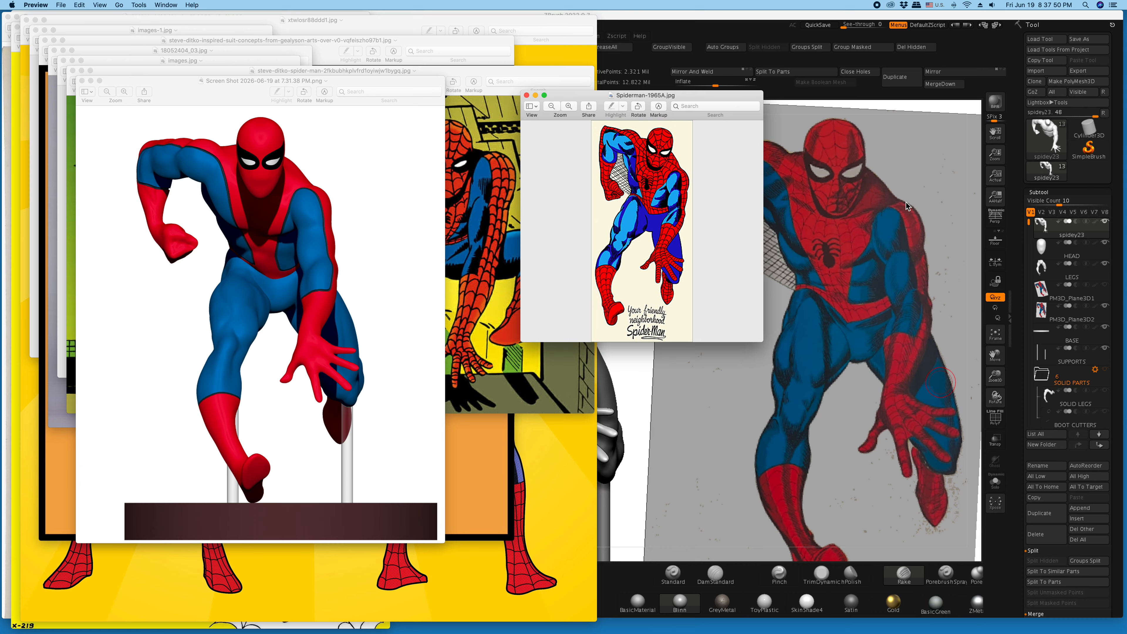
left_click(527, 96)
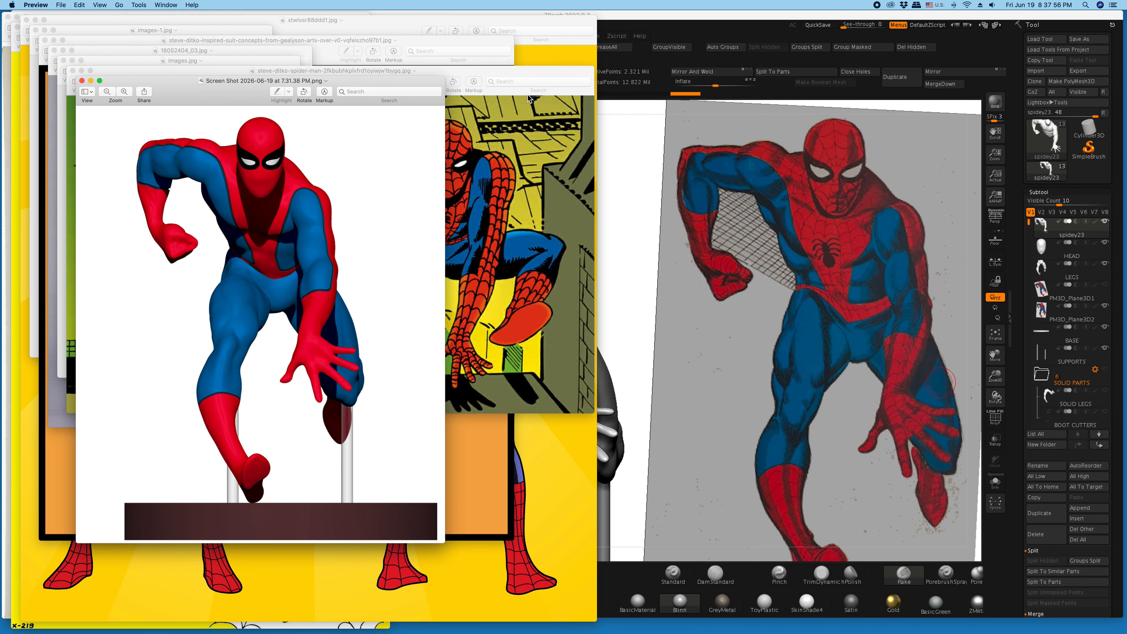
- Compare the painted sculpt screenshot with the Steve Ditko city illustration, and close the screenshot and the images.jpg comic cover
left_click_drag(209, 95, 673, 132)
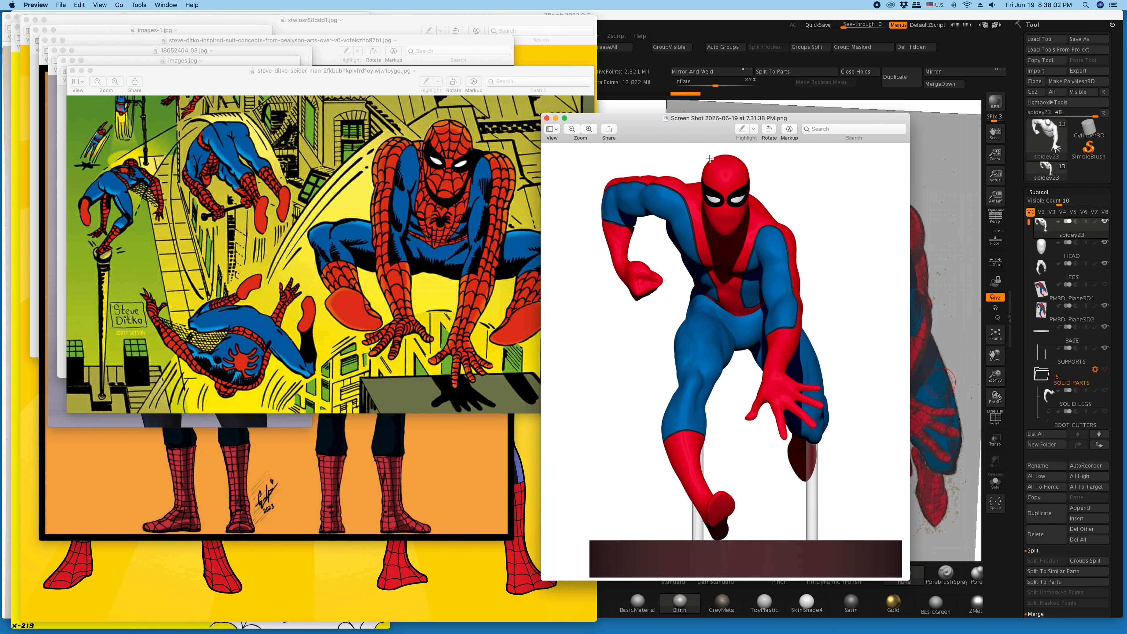
left_click(546, 118)
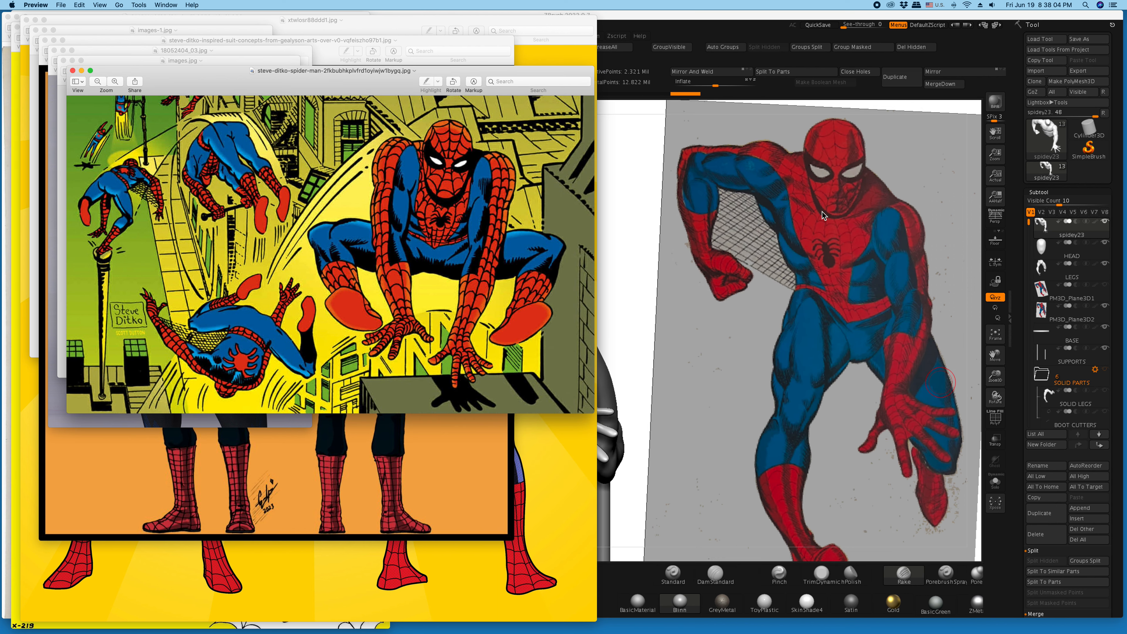
left_click_drag(297, 85, 538, 214)
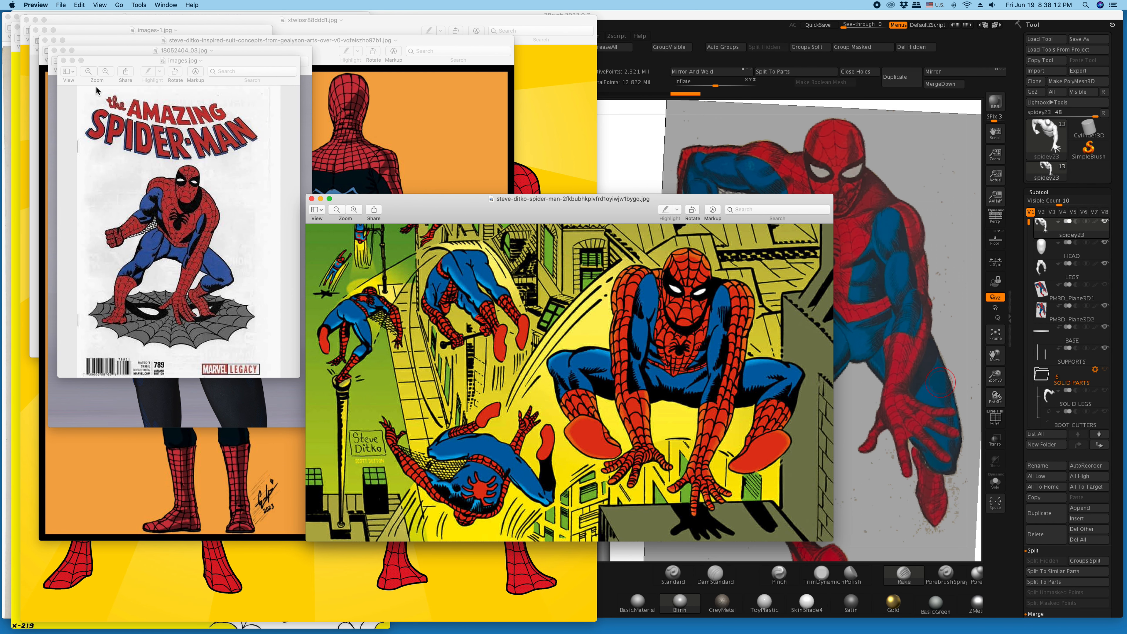
left_click(64, 61)
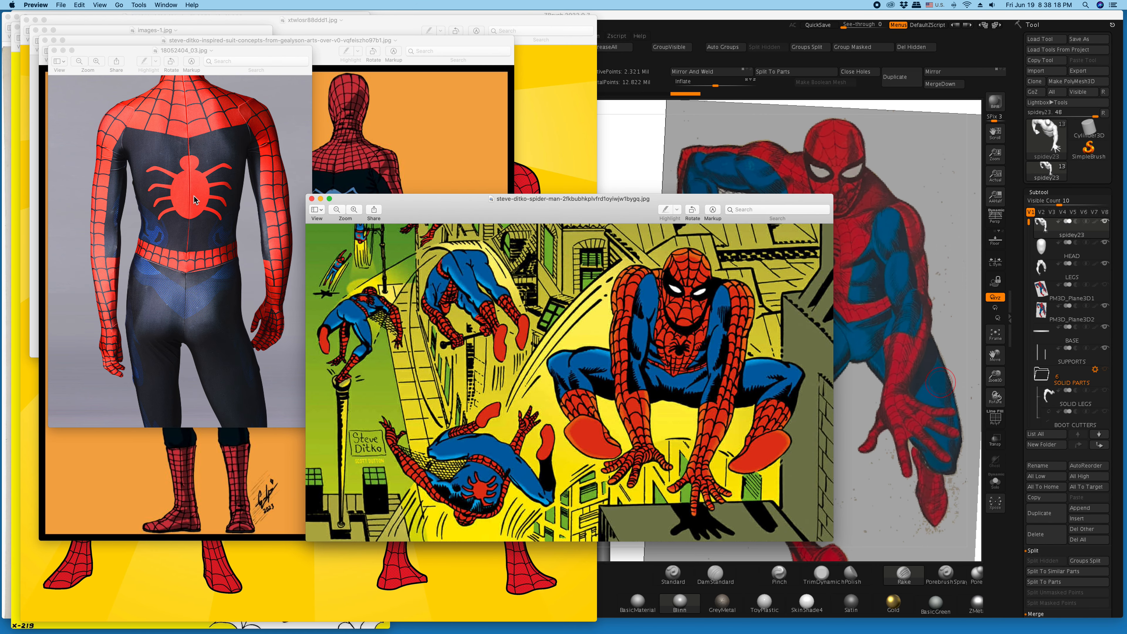
- Examine the Ditko-inspired suit concept and the costume photo 18052404_03.jpg, and close the photo
left_click_drag(127, 55, 118, 89)
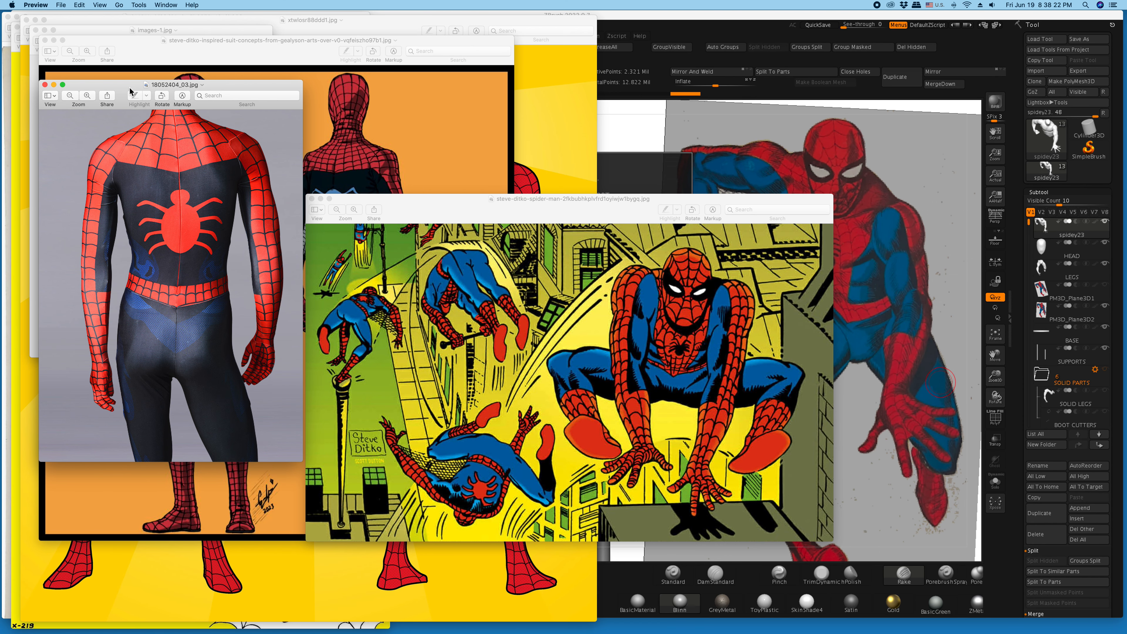
left_click(375, 122)
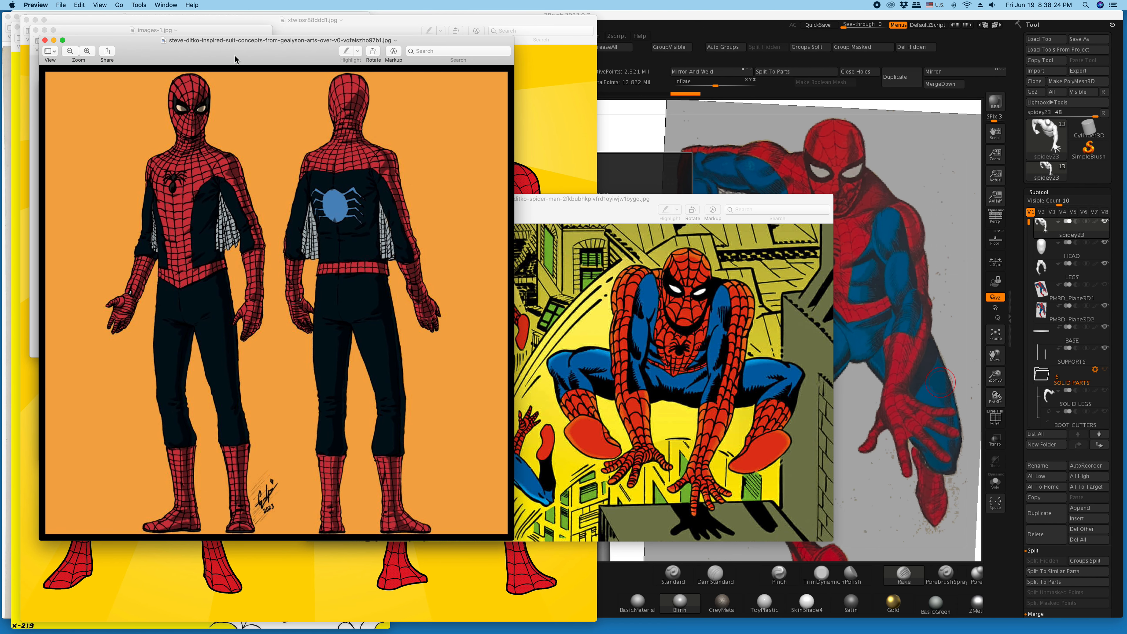
left_click_drag(235, 59, 606, 113)
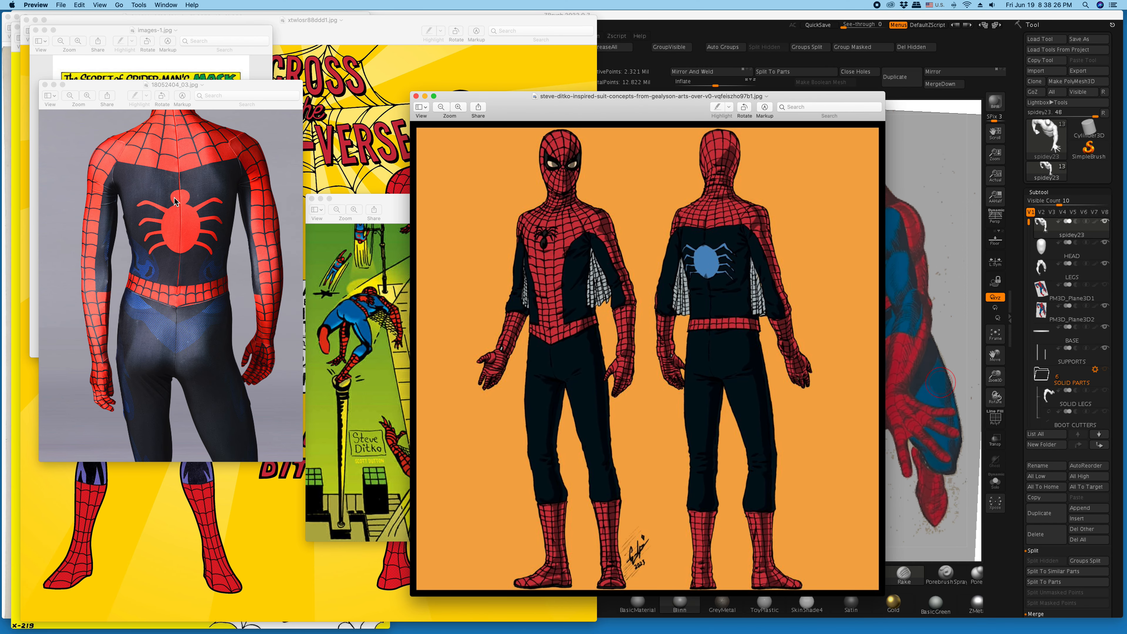
left_click(45, 85)
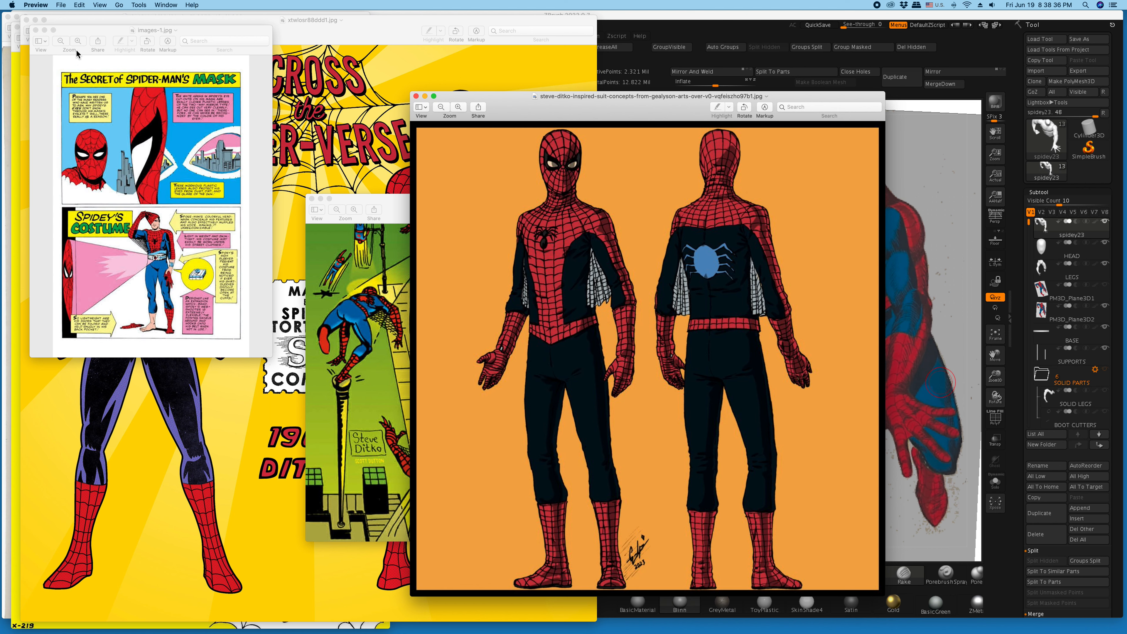
- Examine the costume inking in images-1.jpg close up and close the image
left_click(78, 41)
left_click(78, 41)
left_click(78, 41)
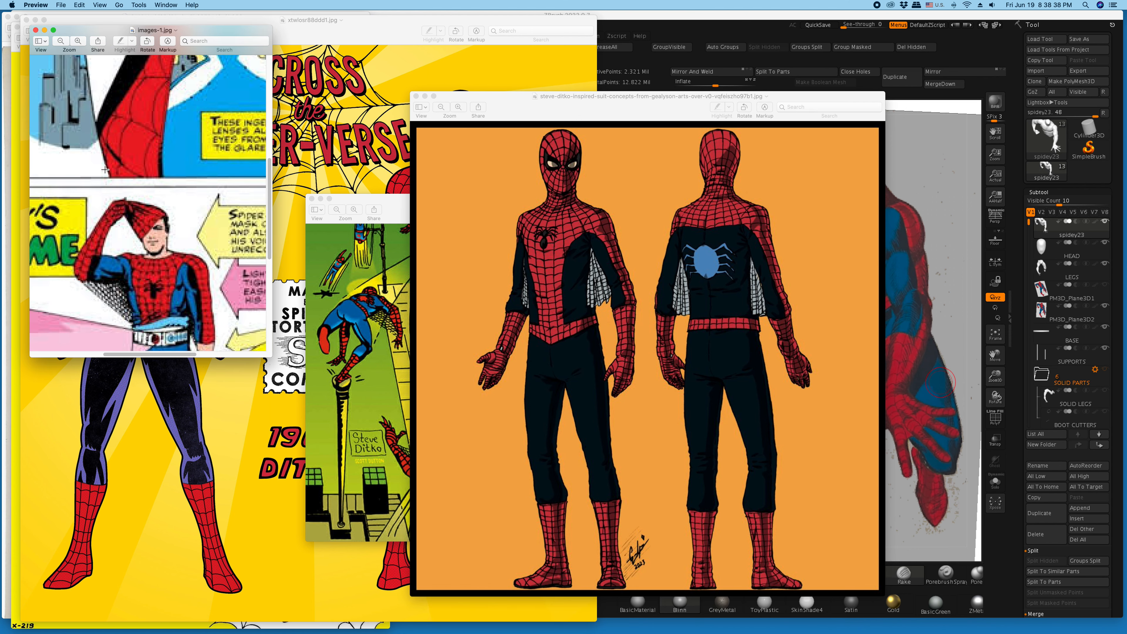
left_click(36, 30)
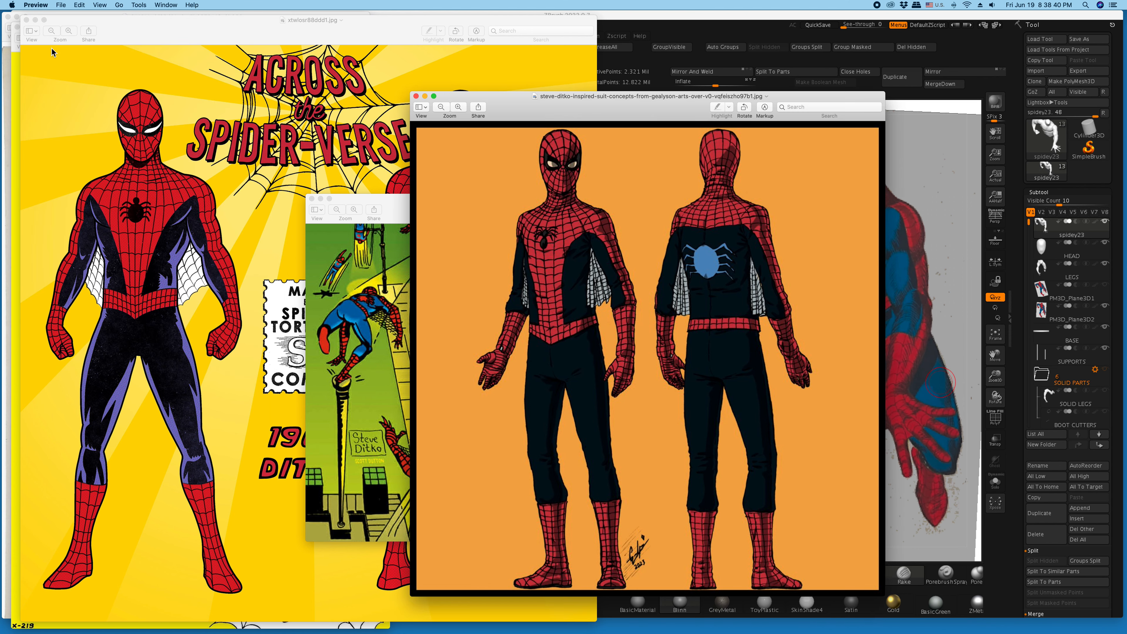
- Review the 1962 Ditko front and back costume artwork, and close all reference images except the Steve Ditko city illustration
left_click(127, 138)
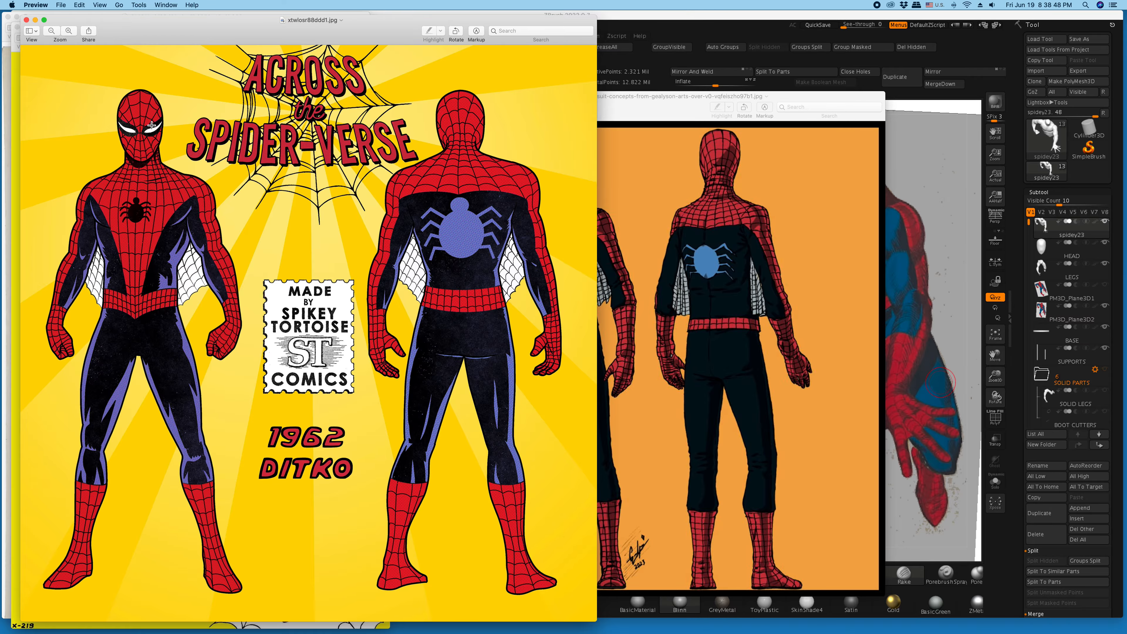
left_click(26, 20)
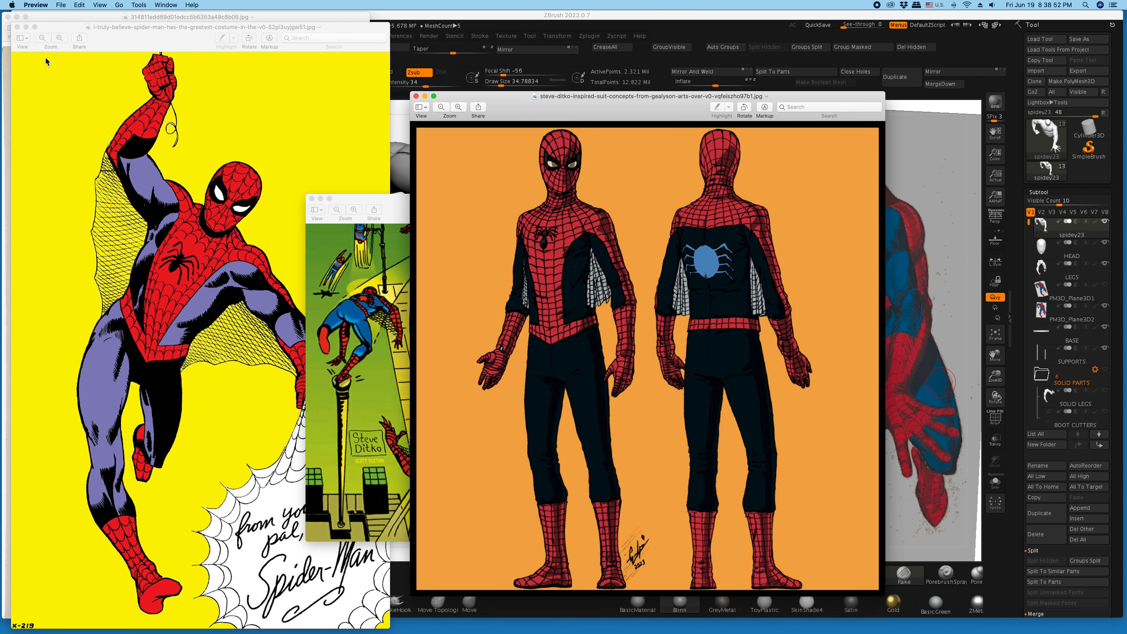
left_click(18, 27)
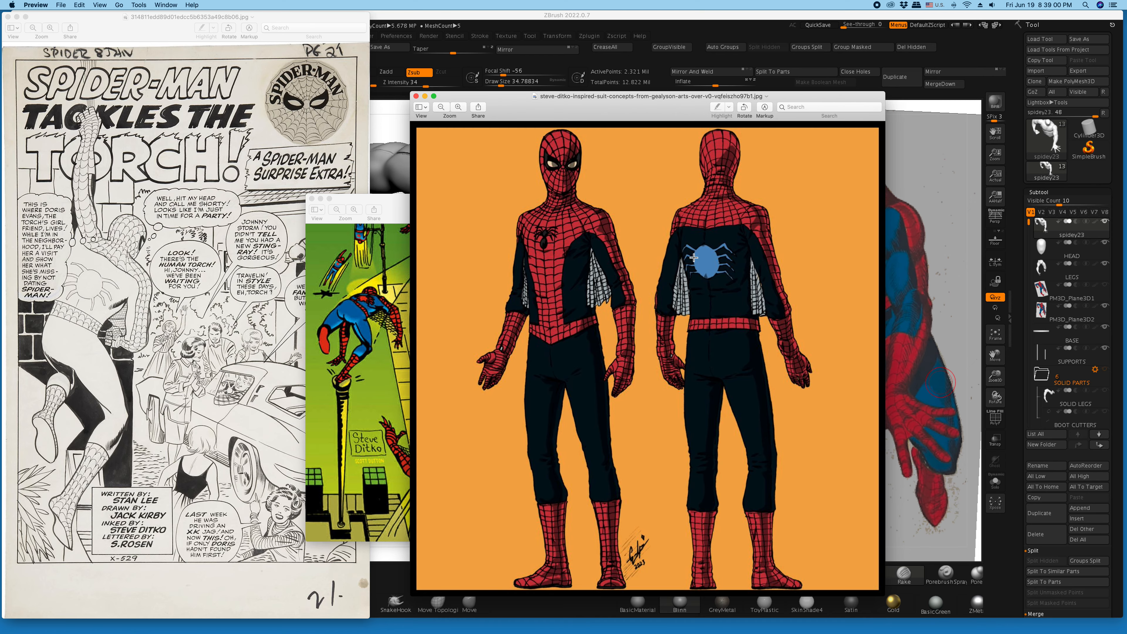
double_click(525, 112)
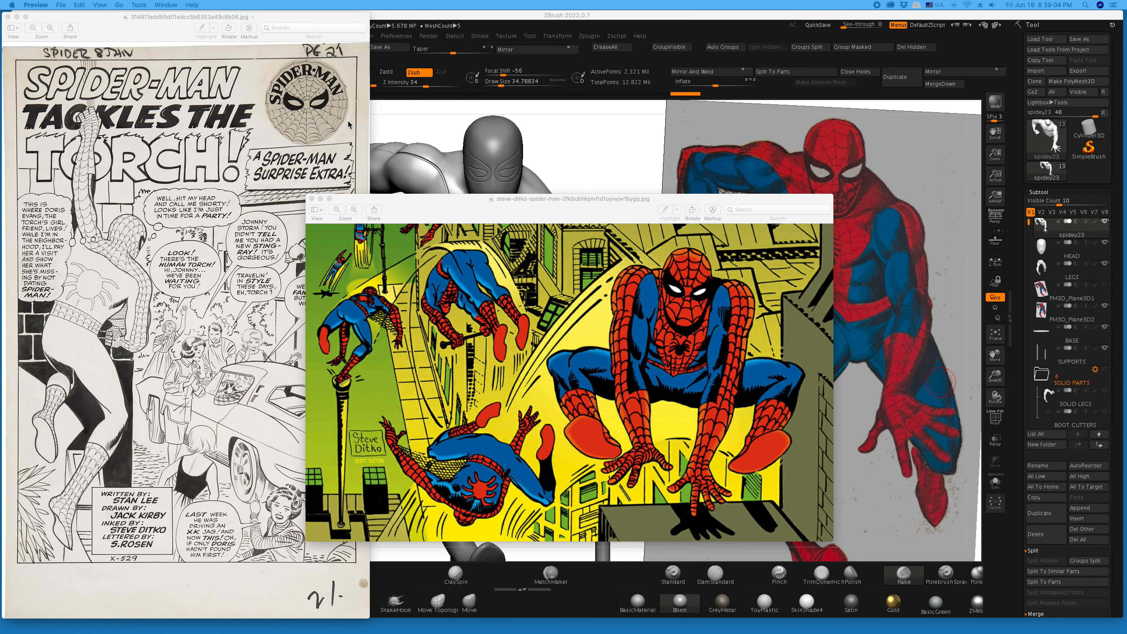
double_click(150, 35)
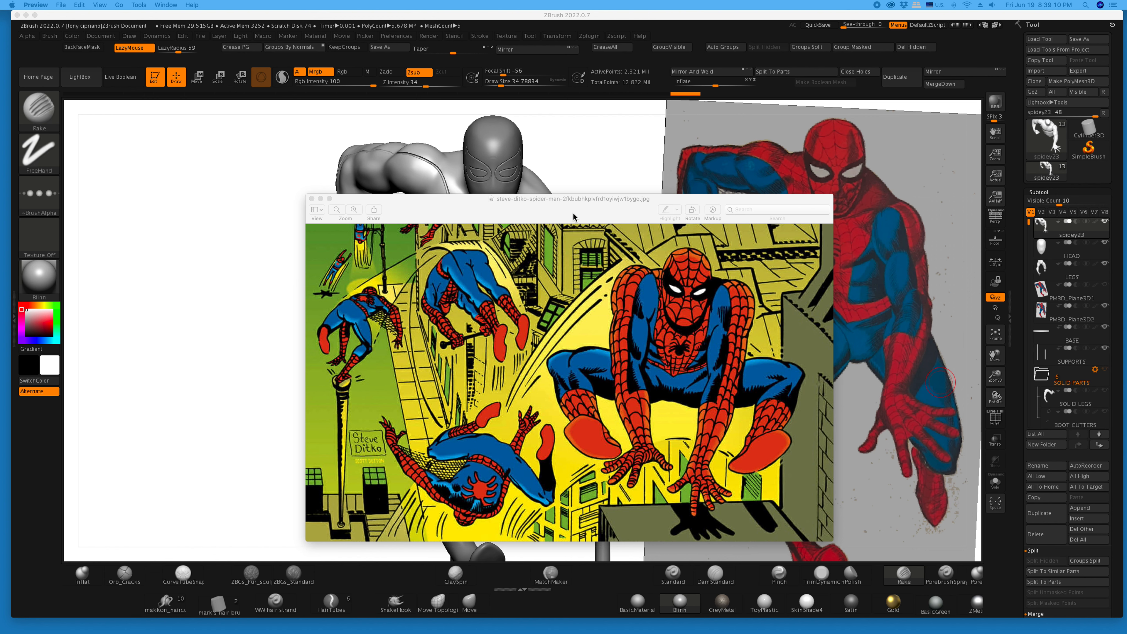
- Flip the Steve Ditko city illustration vertically, examine the swinging figure's back emblem close up, and move the image off the sculpt
left_click_drag(575, 217, 462, 230)
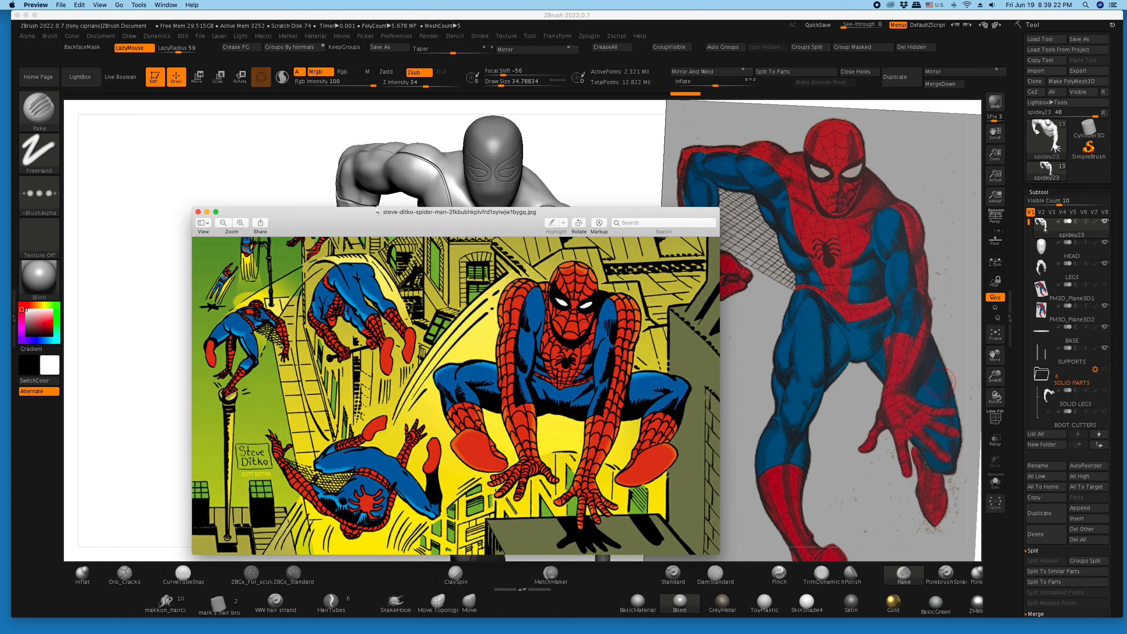
left_click(139, 4)
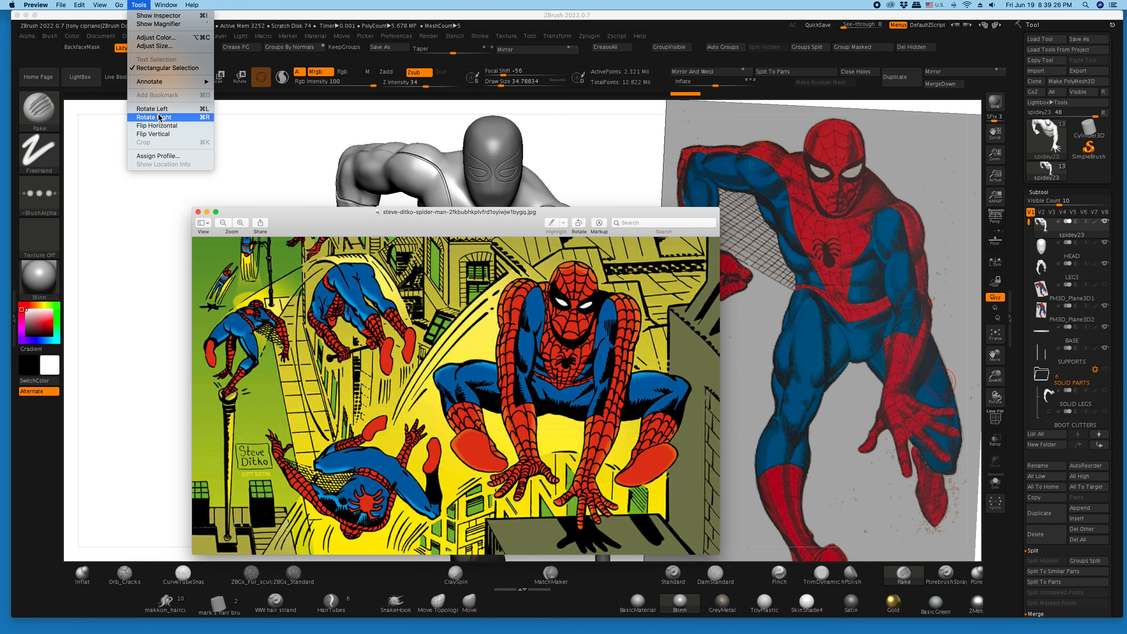
left_click(156, 134)
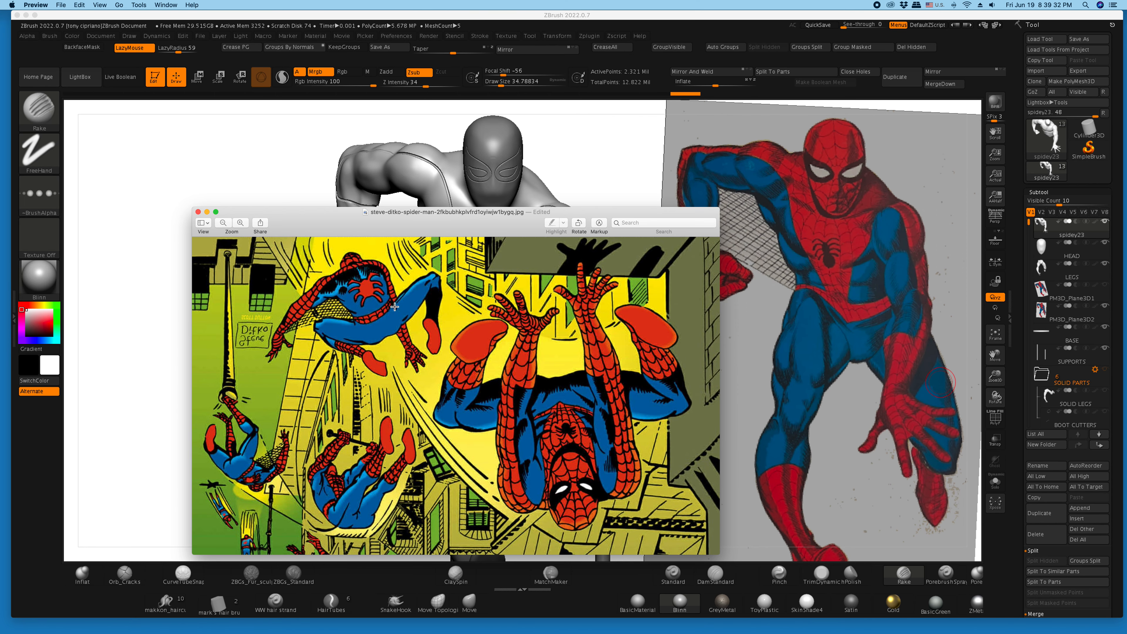
left_click(240, 223)
scroll(321, 312, "up", 5)
scroll(322, 313, "up", 2)
scroll(322, 313, "left", 2)
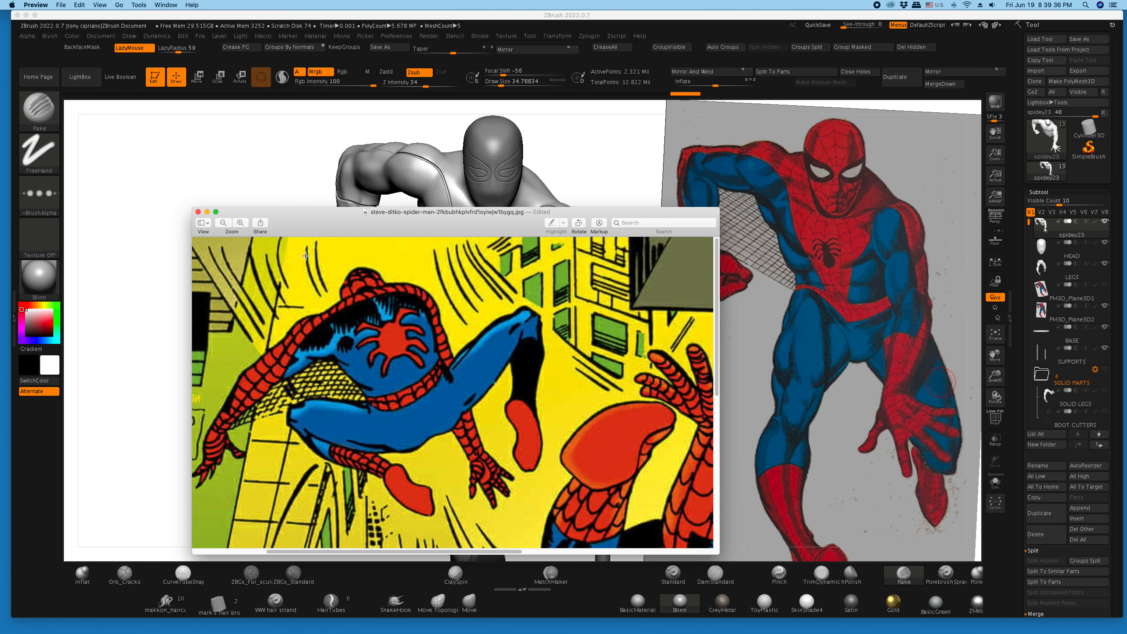
left_click_drag(306, 233, 1126, 284)
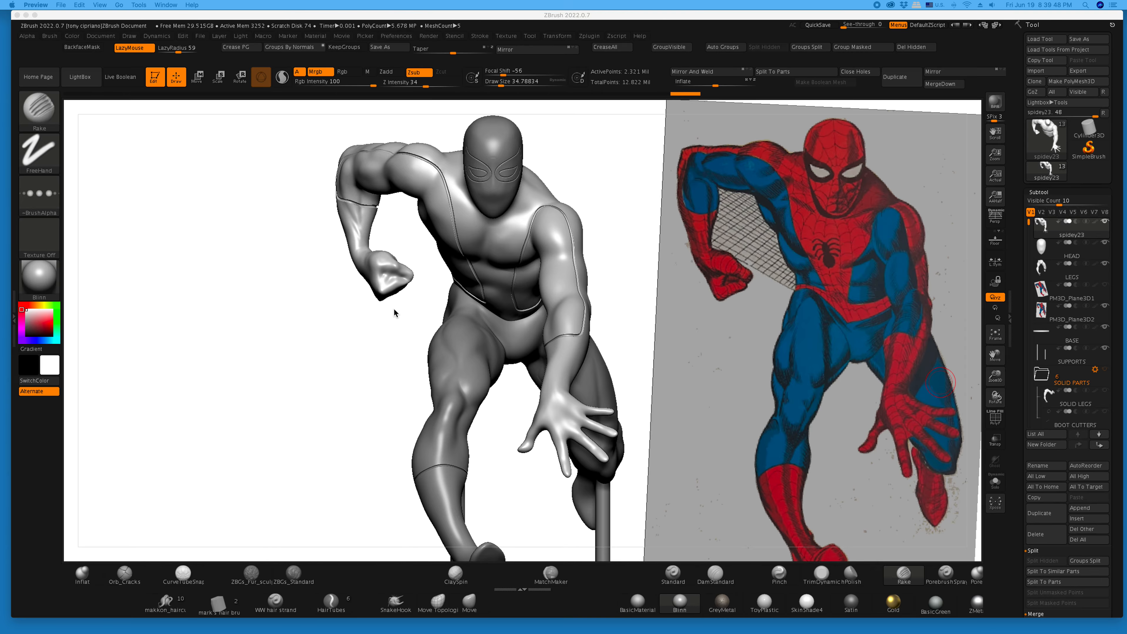
- Return to ZBrush and apply the SkinShade4 material to the sculpt
left_click(304, 337)
left_click_drag(305, 327, 308, 316)
left_click(808, 604)
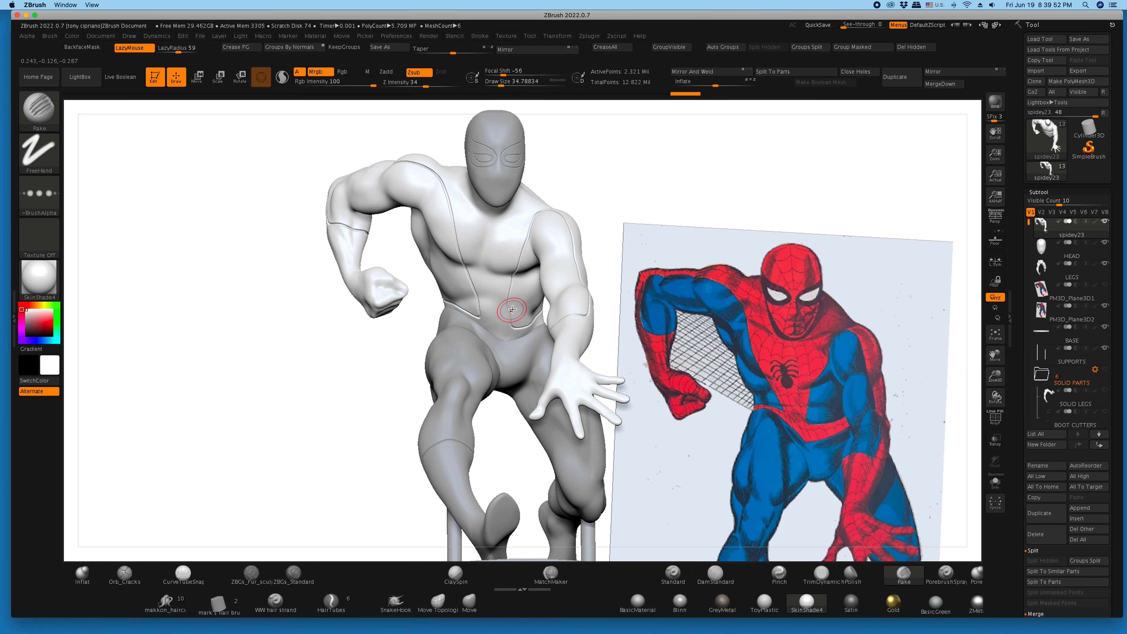
mouse_move(995, 377)
left_mouse_down()
mouse_move(1016, 386)
mouse_move(979, 364)
left_mouse_up()
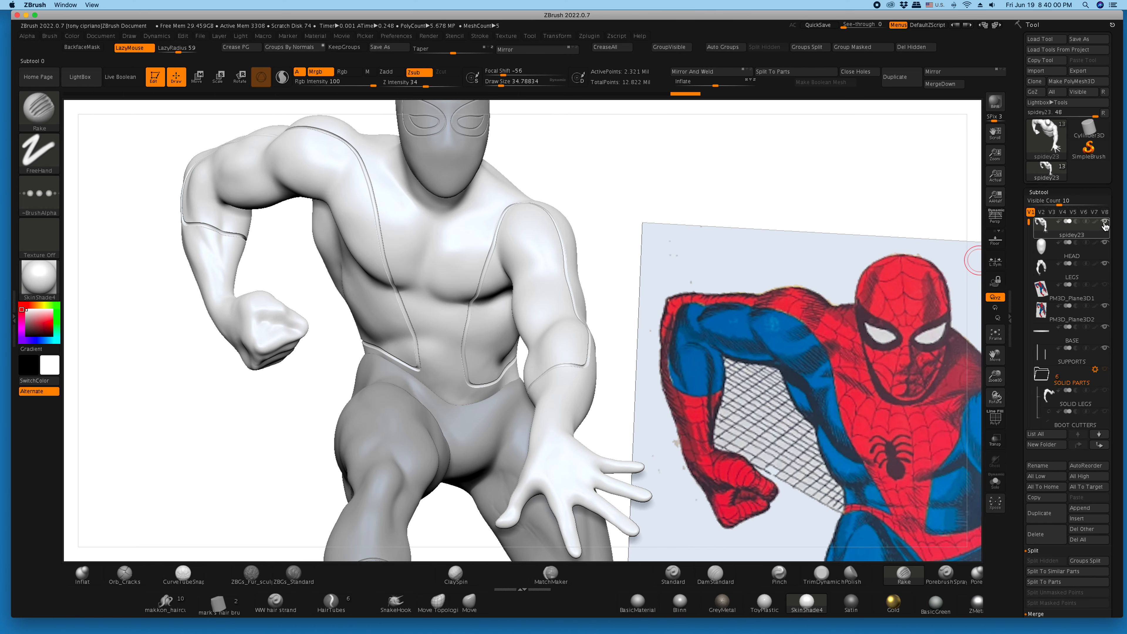
- Show only the spidey23 body and the PM3D_Plane3D1 reference plane, aligned over each other, and turn on transparency
mouse_move(1106, 226)
key("shift")
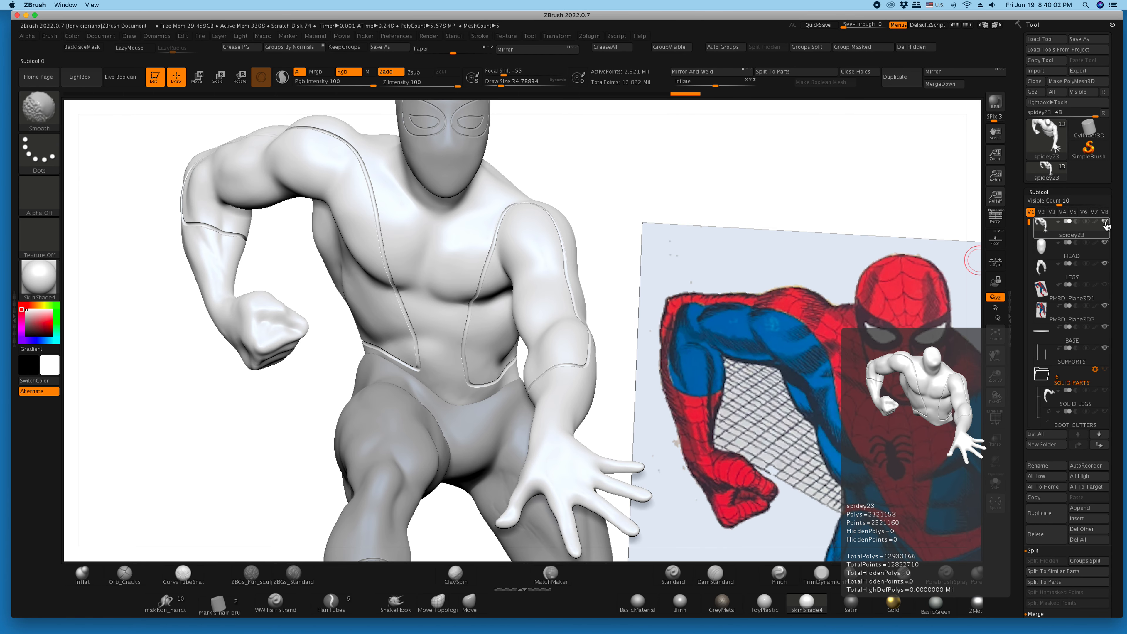
left_click(1106, 226, "shift")
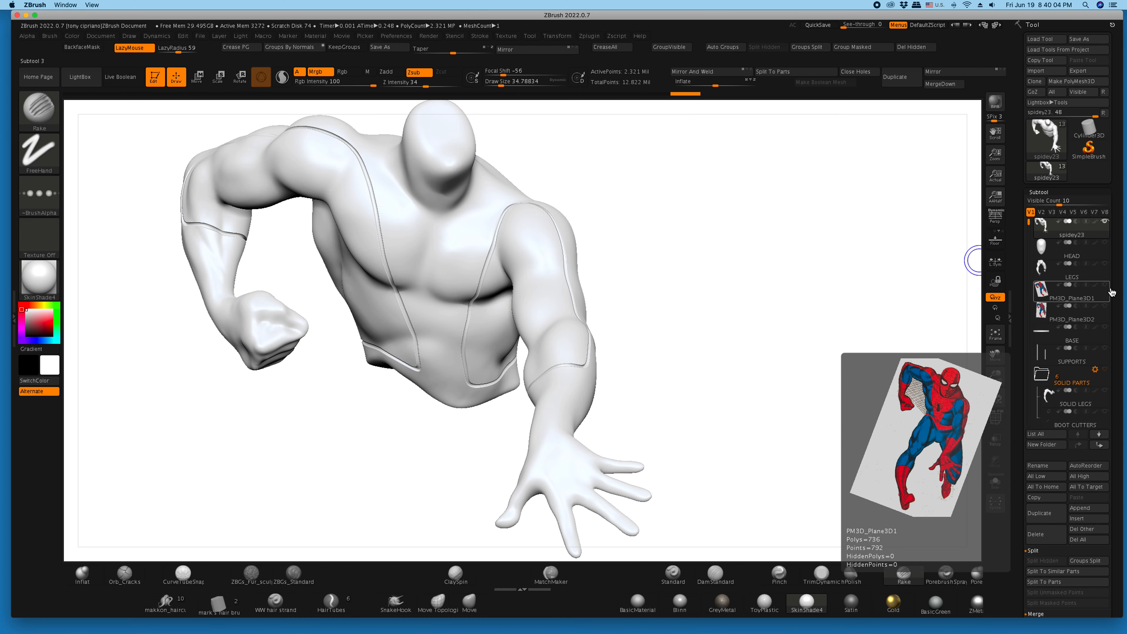
left_click(1104, 285)
left_click_drag(856, 331, 848, 338)
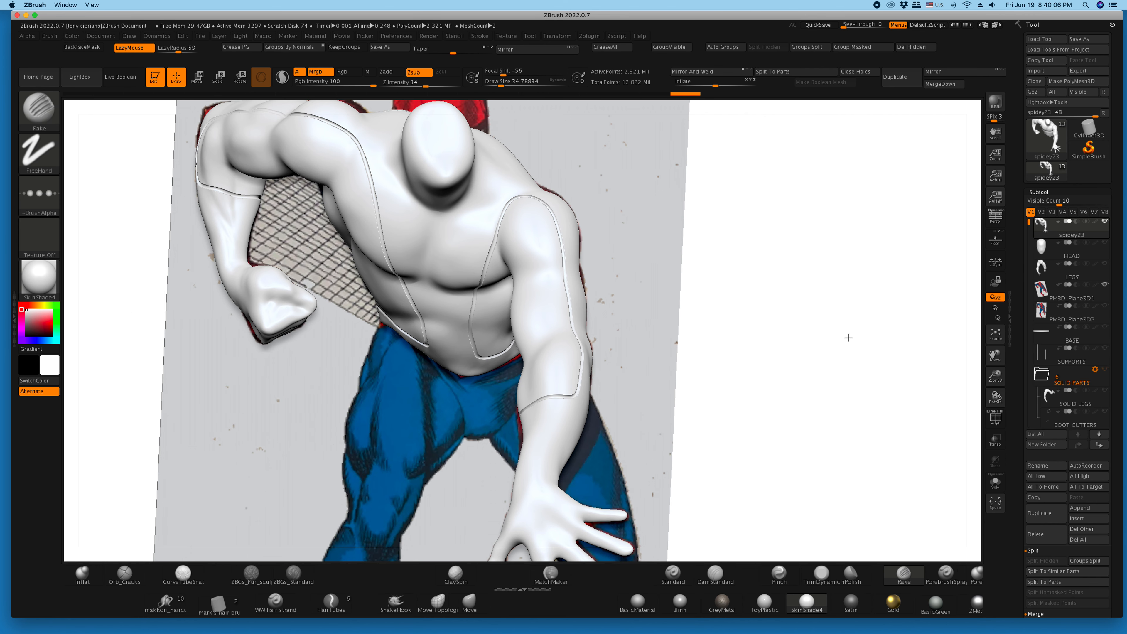
left_click(994, 444)
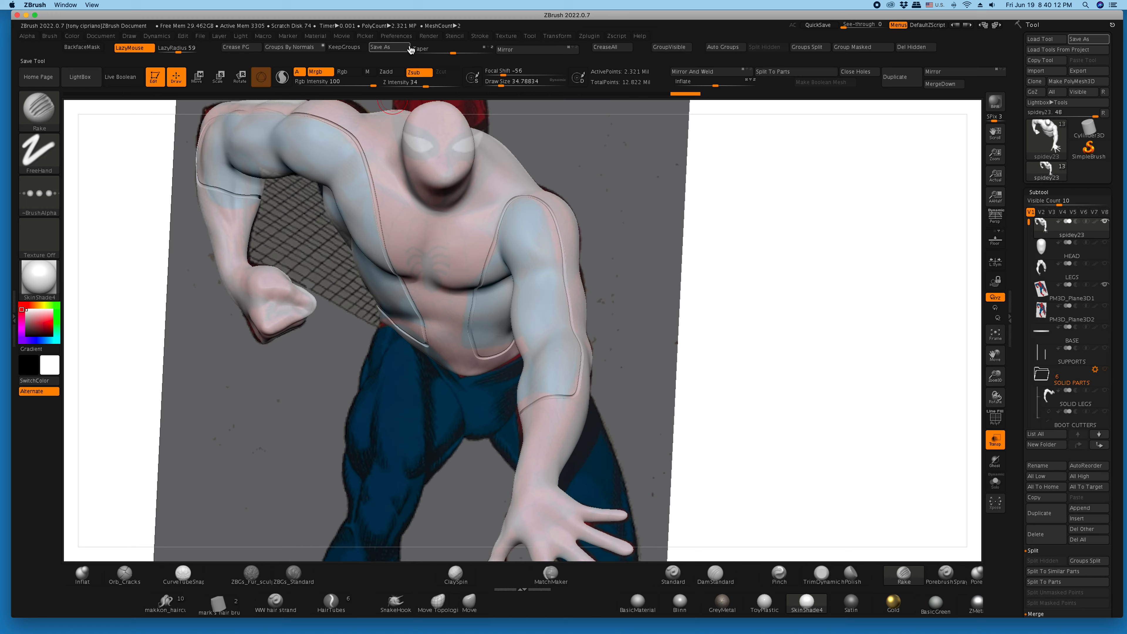
- Adjust the transparency opacity in the Draw preferences so the reference shows more strongly through the body
left_click(404, 38)
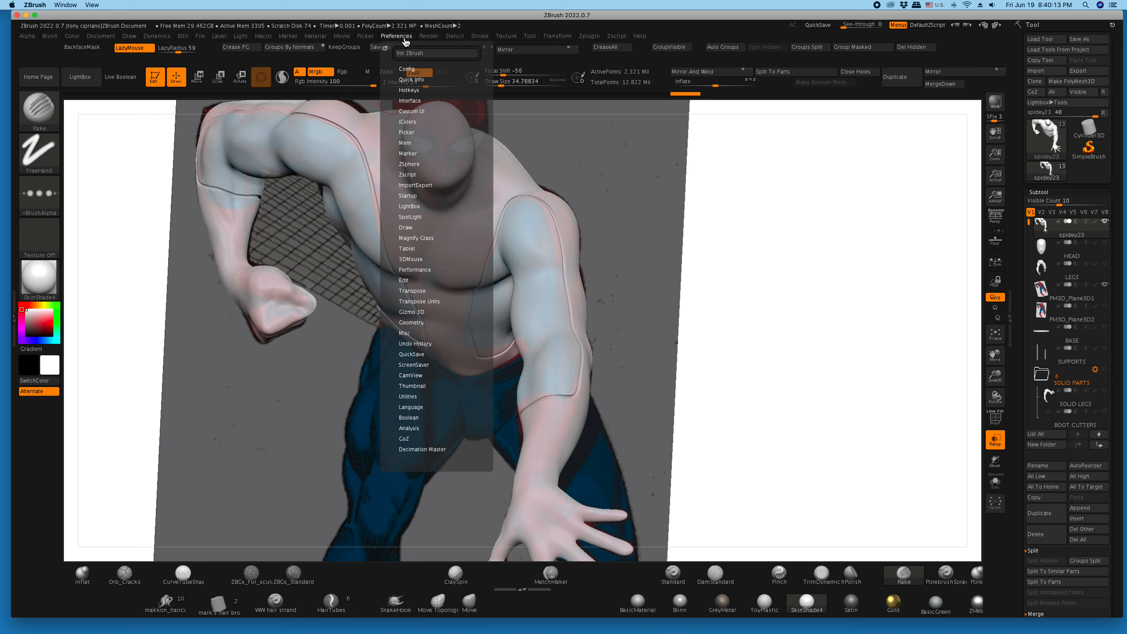
left_click(405, 228)
left_click_drag(438, 322, 449, 322)
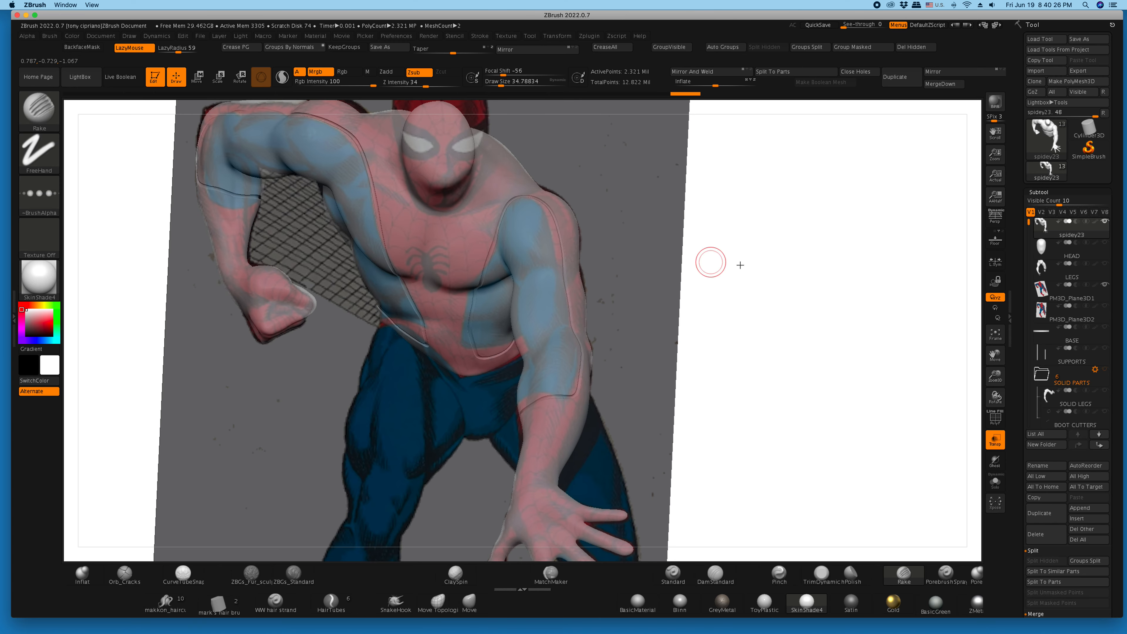
- Set the MaskPen brush to Focal Shift -100 and Draw Size 14.19857, and test a freehand mask on the chest spider's upper body
mouse_move(830, 259)
left_mouse_down()
mouse_move(830, 232)
mouse_move(830, 262)
mouse_move(800, 262)
left_mouse_up()
mouse_move(994, 377)
left_mouse_down()
mouse_move(1026, 384)
mouse_move(1015, 379)
mouse_move(1033, 354)
mouse_move(1104, 353)
left_mouse_up()
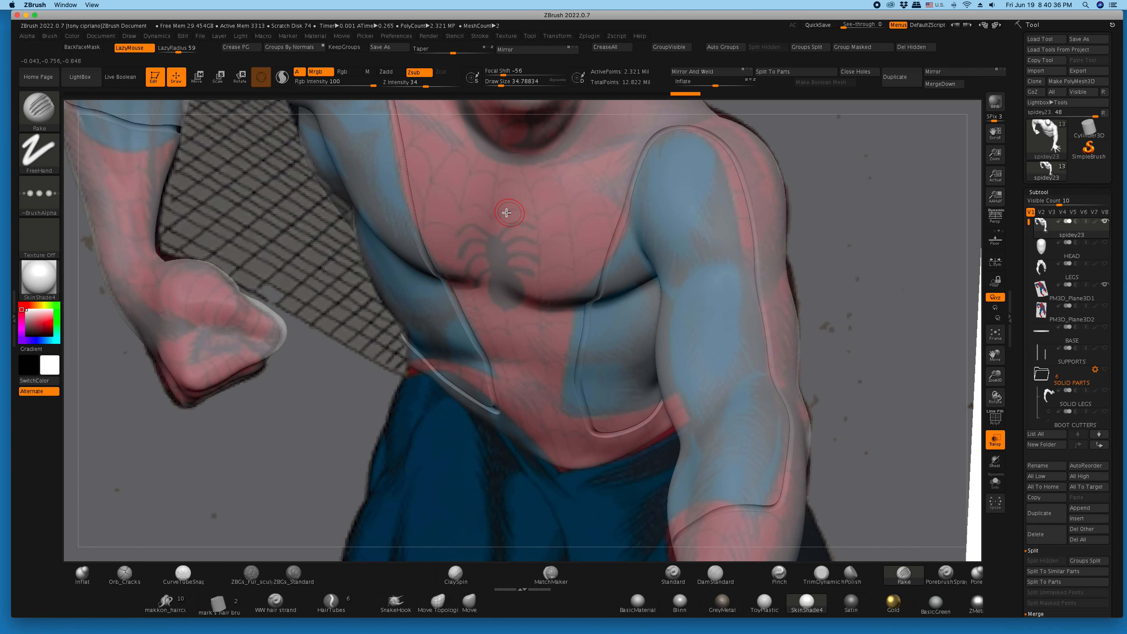
left_click_drag(509, 86, 508, 86)
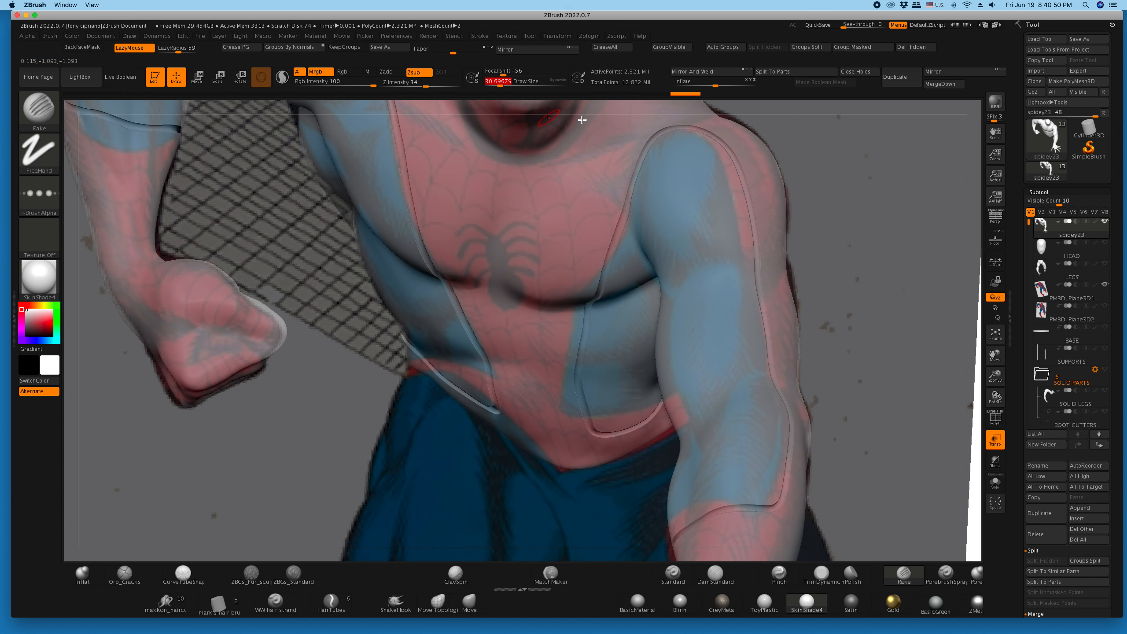
key("ctrl")
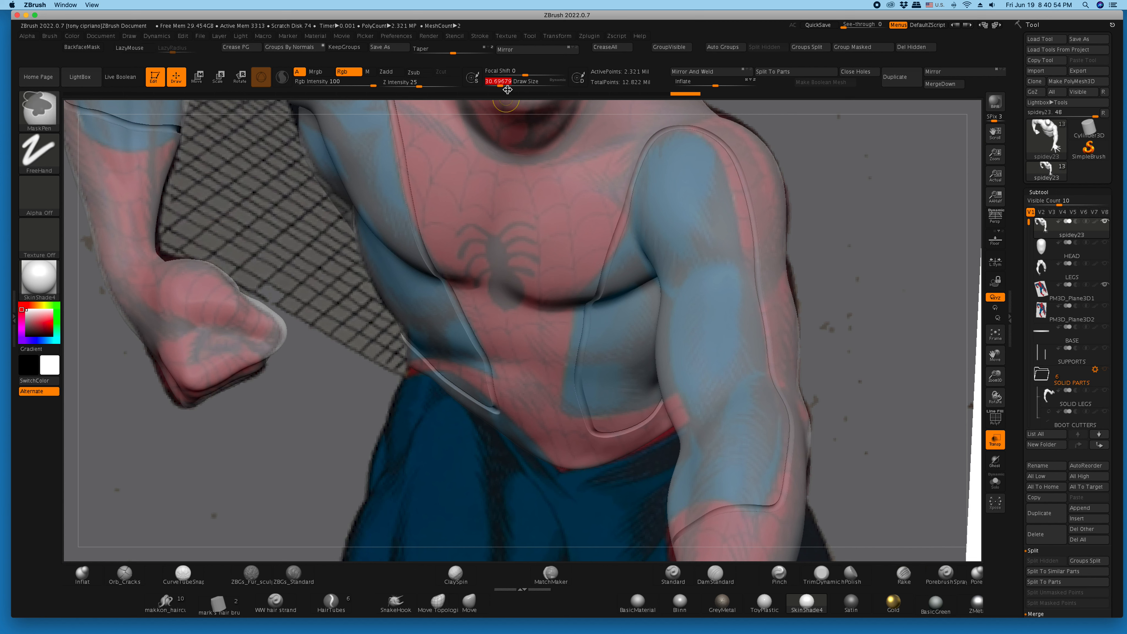
mouse_move(523, 72)
left_mouse_down()
mouse_move(484, 64)
mouse_move(496, 82)
left_mouse_up()
mouse_move(497, 253)
left_mouse_down("ctrl")
mouse_move(503, 265)
mouse_move(498, 253)
left_mouse_up("ctrl")
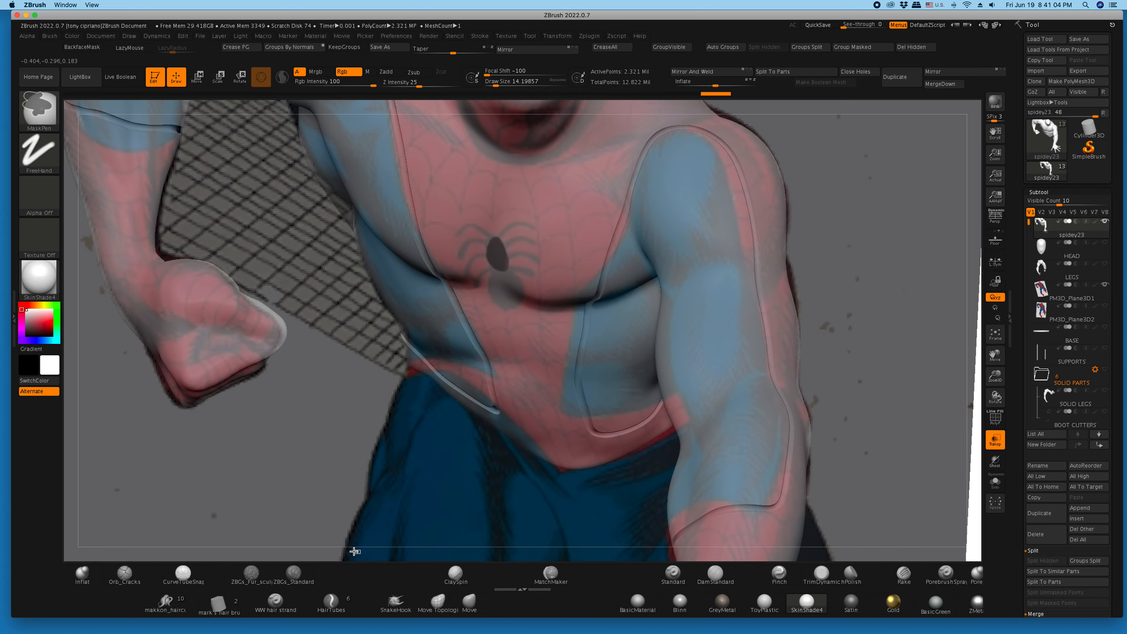
left_click_drag(357, 553, 347, 551, "ctrl")
- Switch the MaskPen stroke to Circle and mask the upper and lower body ovals of the chest spider emblem
left_click(41, 156, "ctrl")
left_click(90, 182, "ctrl")
key("ctrl")
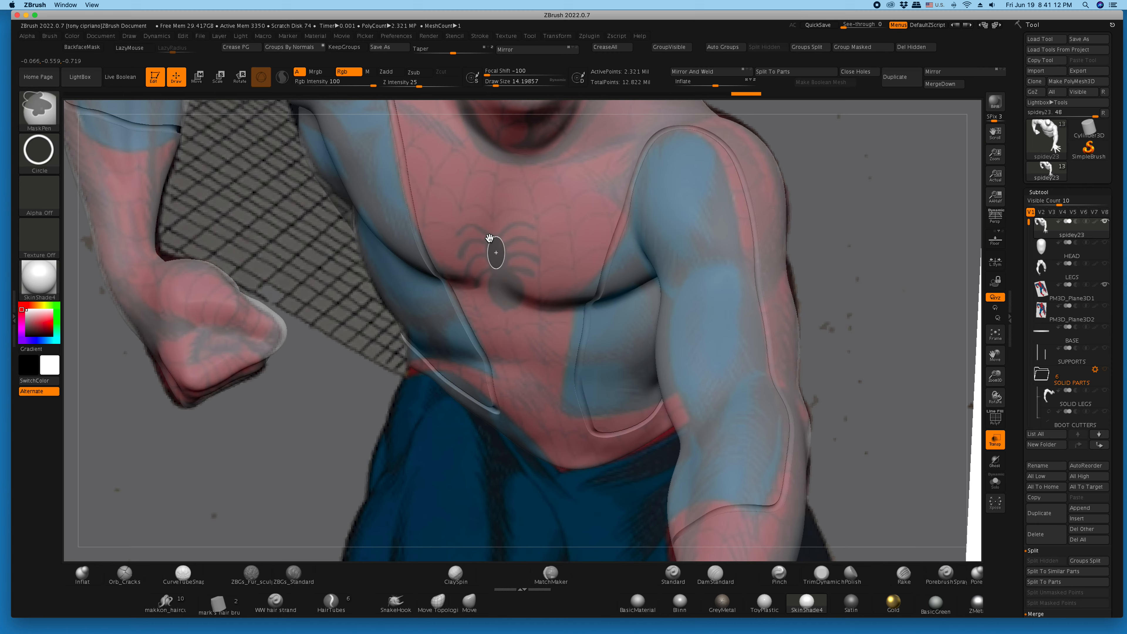
left_click_drag(488, 237, 489, 237, "ctrl")
left_click_drag(512, 306, 481, 265, "ctrl")
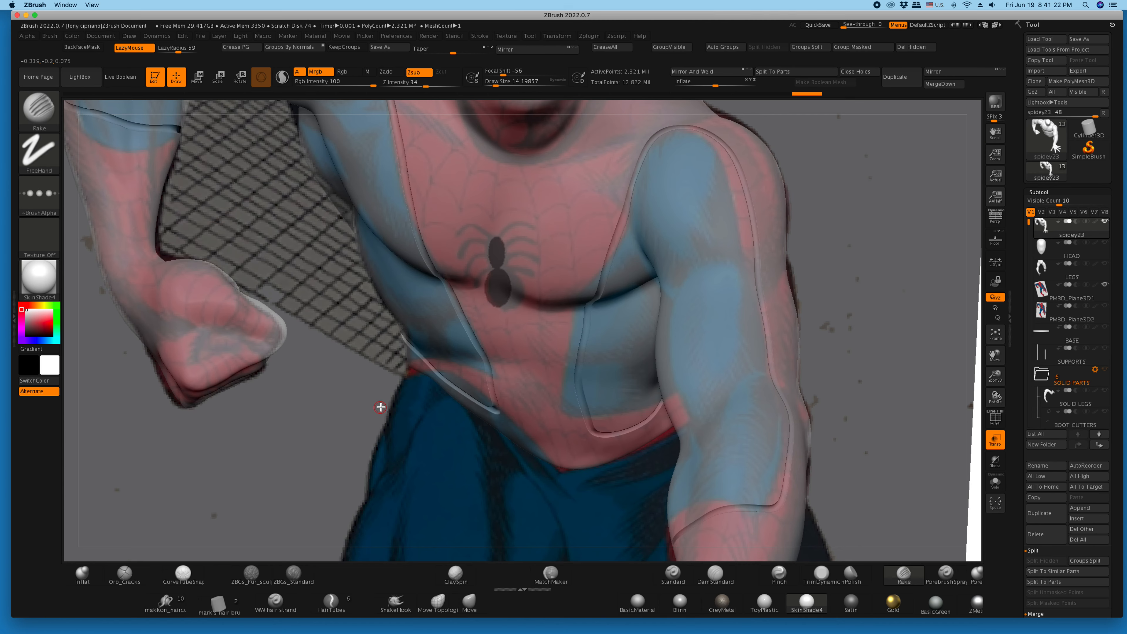
mouse_move(382, 556)
left_mouse_down()
mouse_move(384, 523)
mouse_move(388, 549)
left_mouse_up()
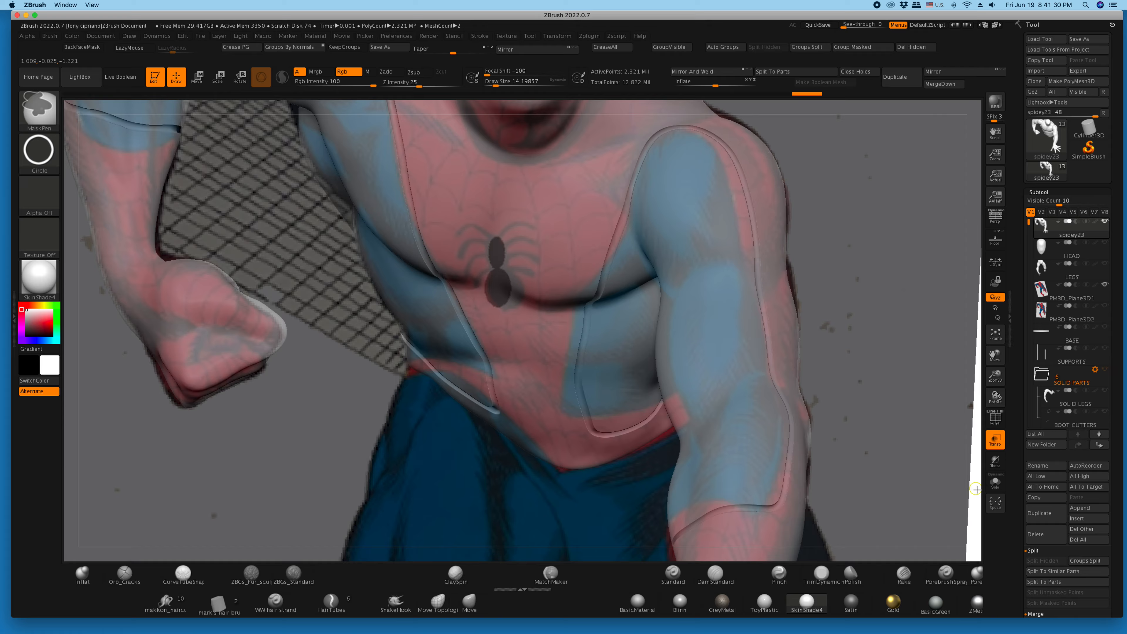
- Clear the chest emblem mask from the body and turn off transparency
left_click_drag(973, 475, 974, 469, "ctrl")
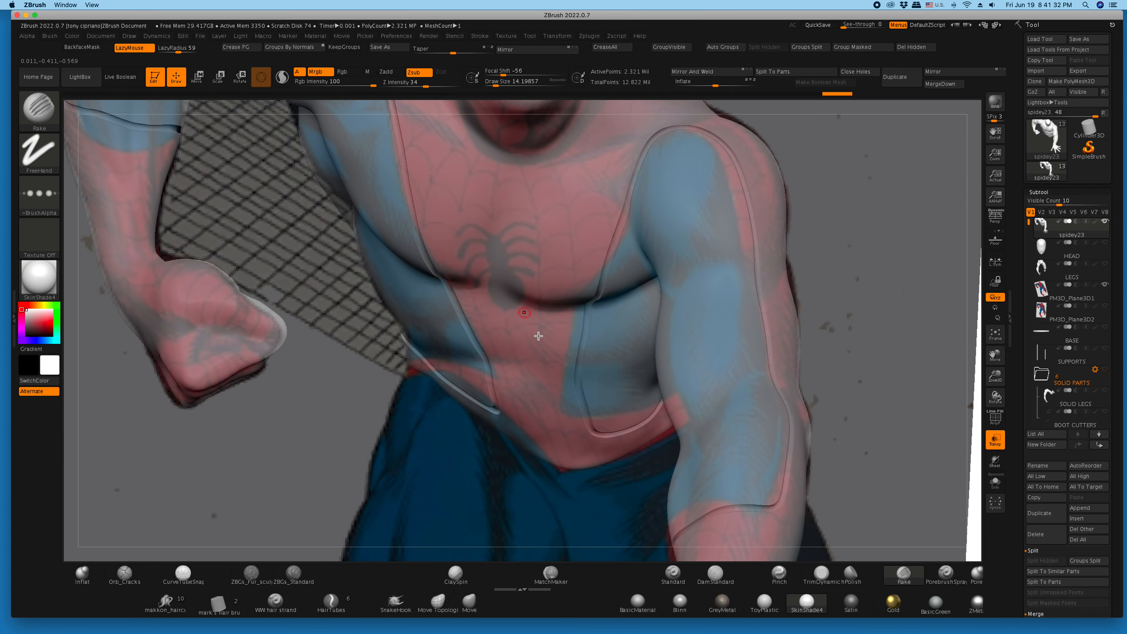
mouse_move(534, 546)
left_mouse_down()
mouse_move(541, 536)
mouse_move(536, 548)
left_mouse_up()
key("ctrl")
left_click_drag(995, 375, 964, 337)
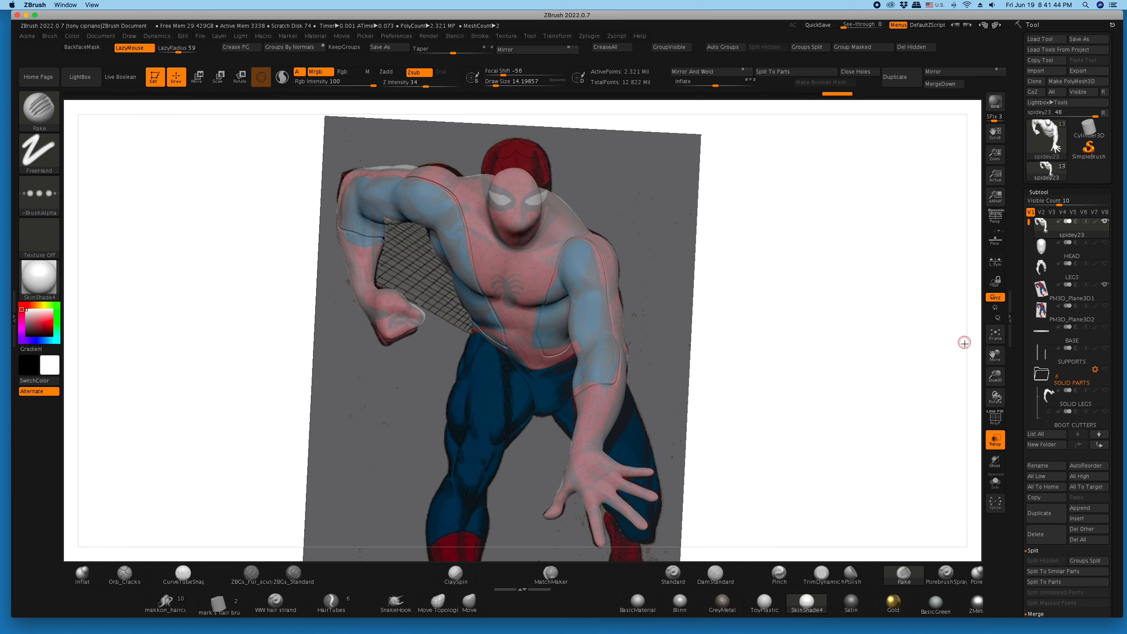
left_click(995, 441)
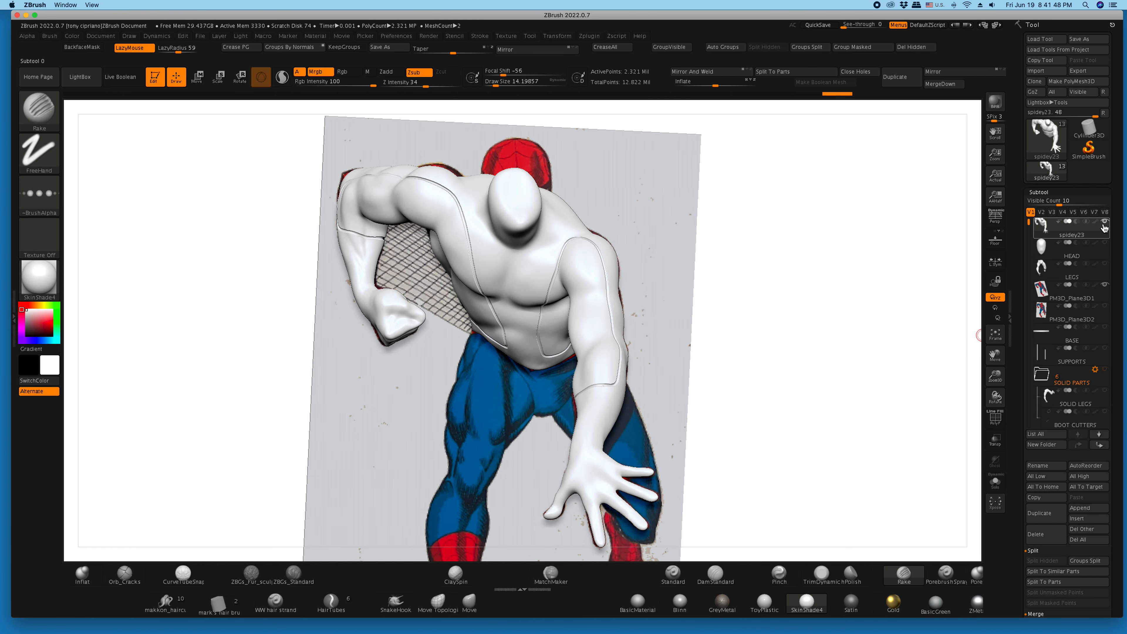
- Append a Cube3D subtool and make it the active subtool
mouse_move(1106, 227)
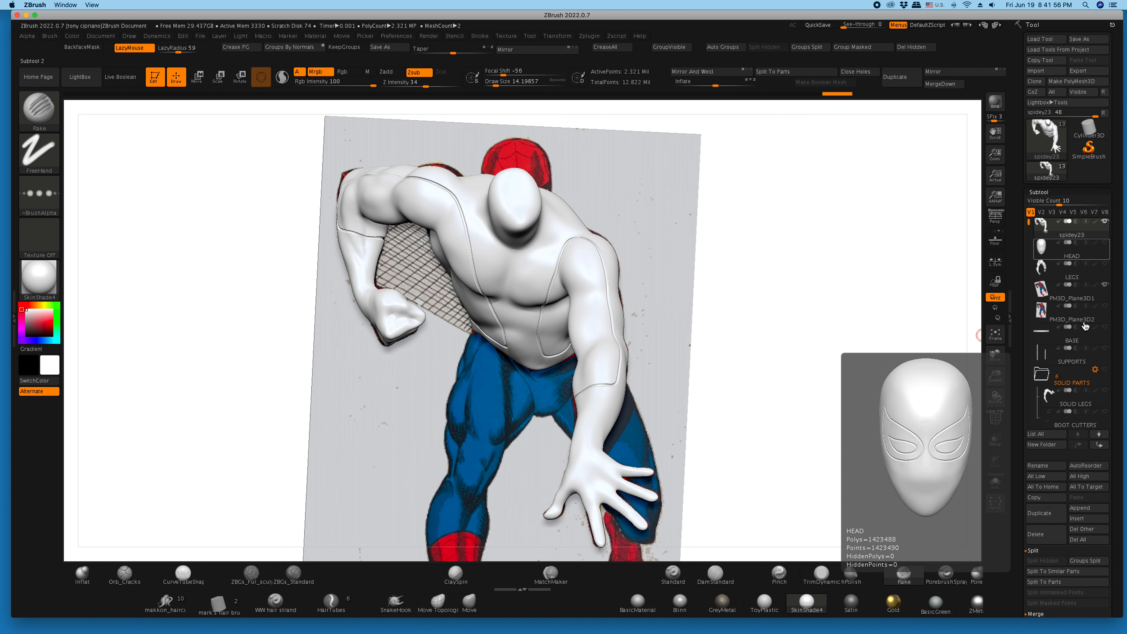
left_click(1086, 508)
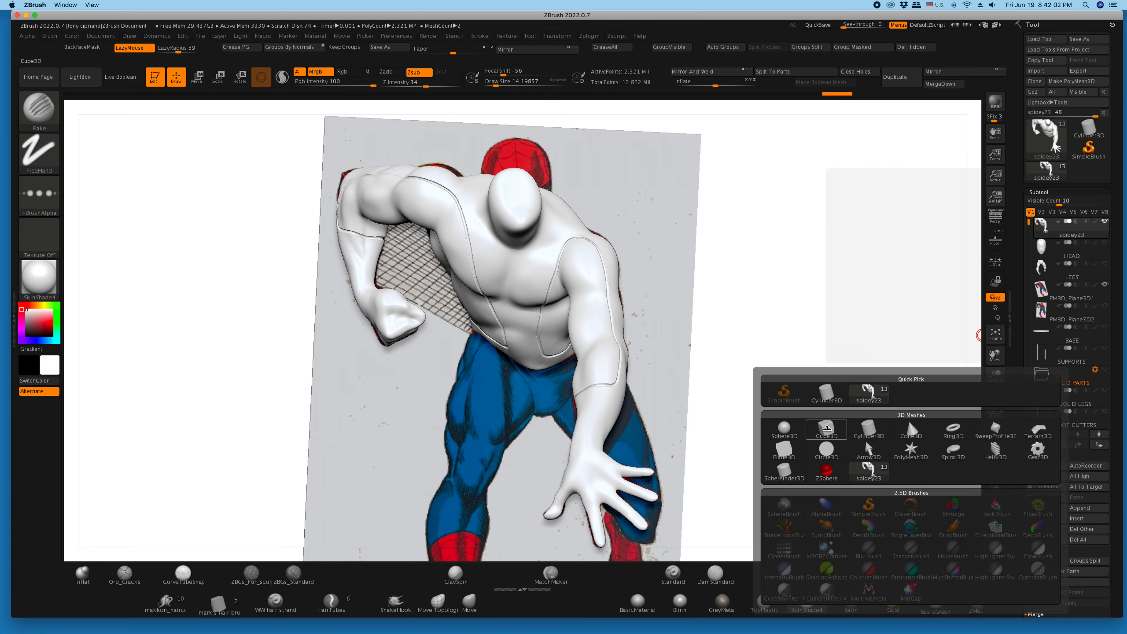
left_click(787, 449)
key("ctrl")
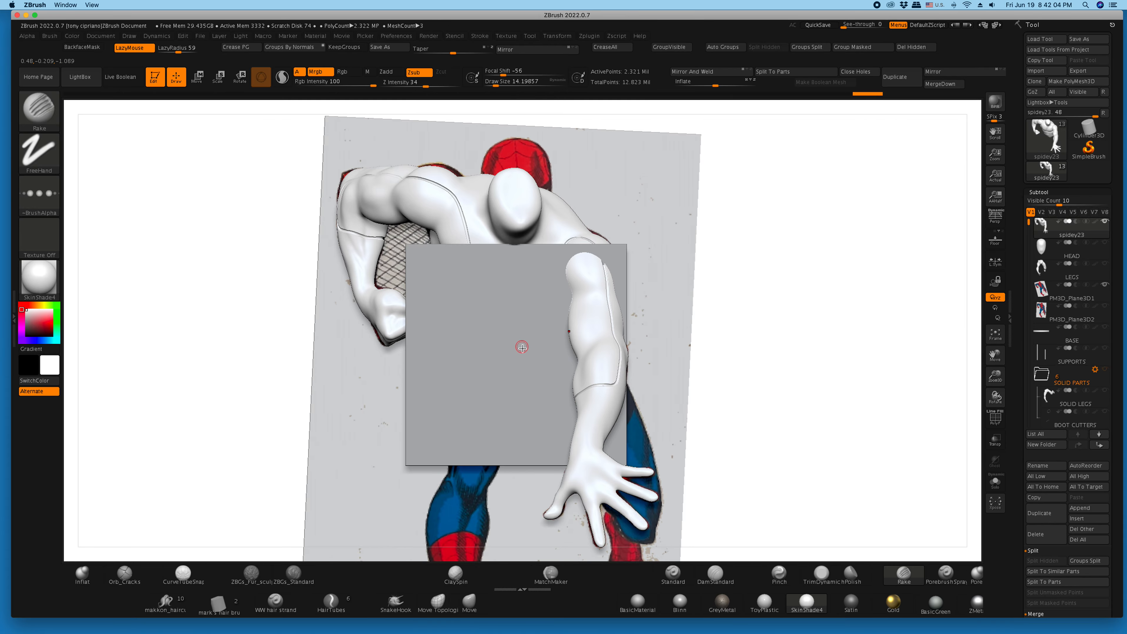
left_click(519, 353, "alt")
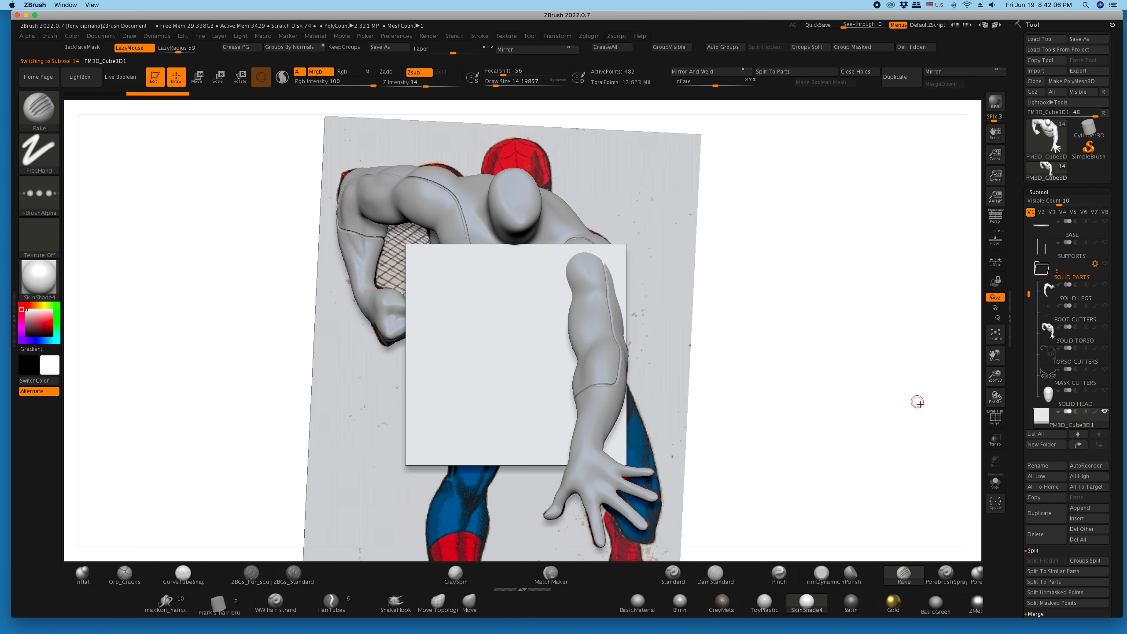
- Isolate the cube in solo mode with its polyframe shown and subdivide it up to SDiv 4
left_click(997, 486)
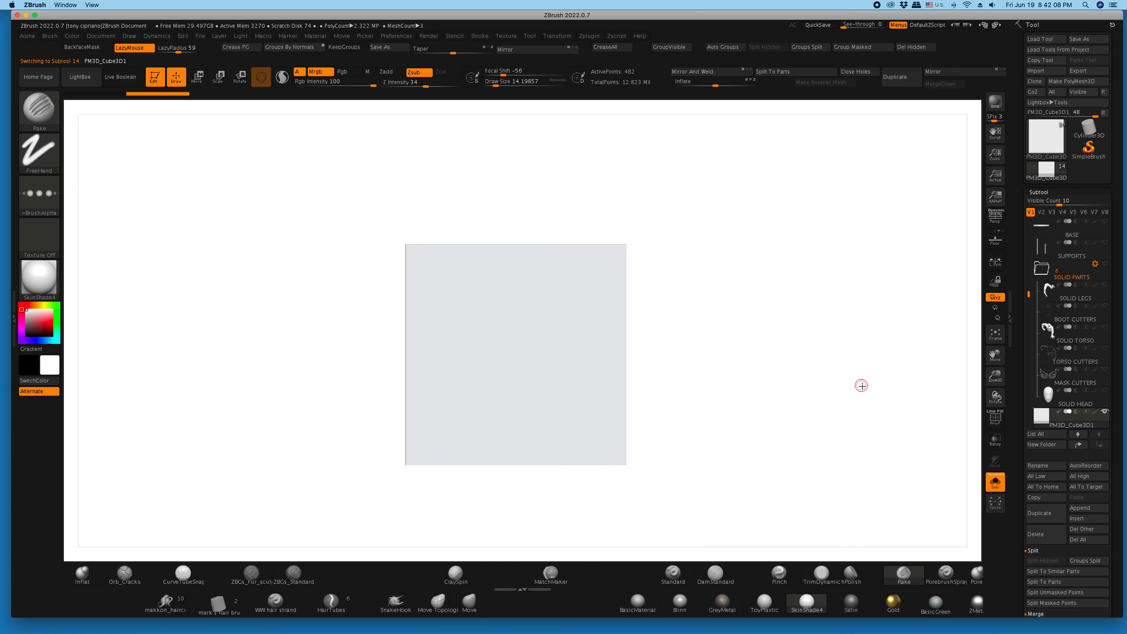
left_click(995, 418)
left_click_drag(845, 365, 847, 367)
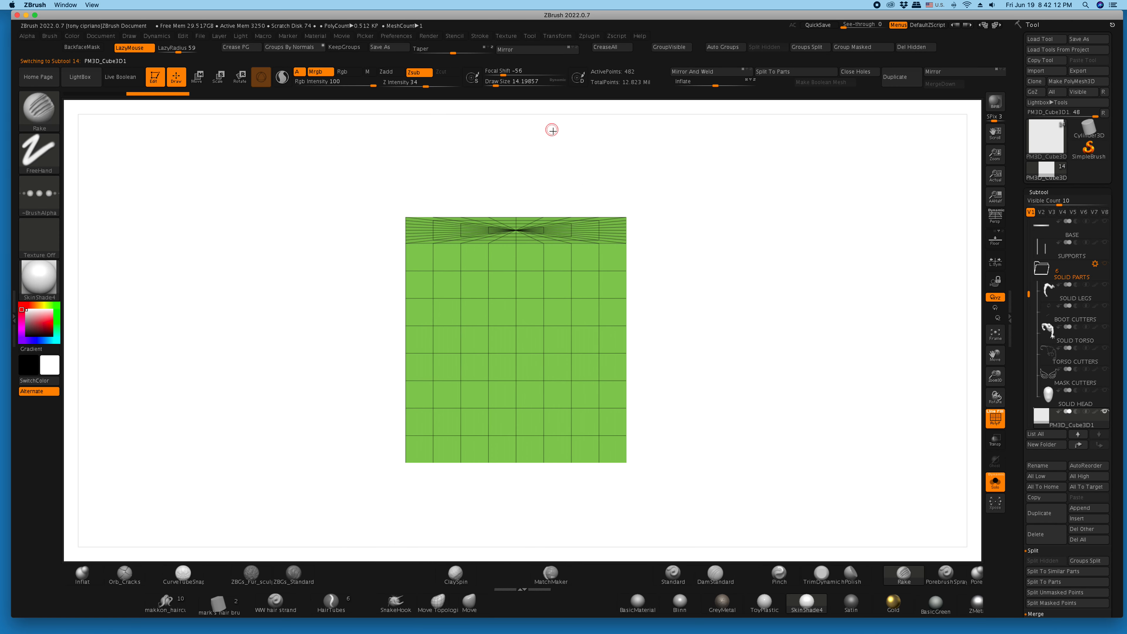
left_click_drag(1017, 456, 1013, 387)
scroll(1012, 387, "down", 10)
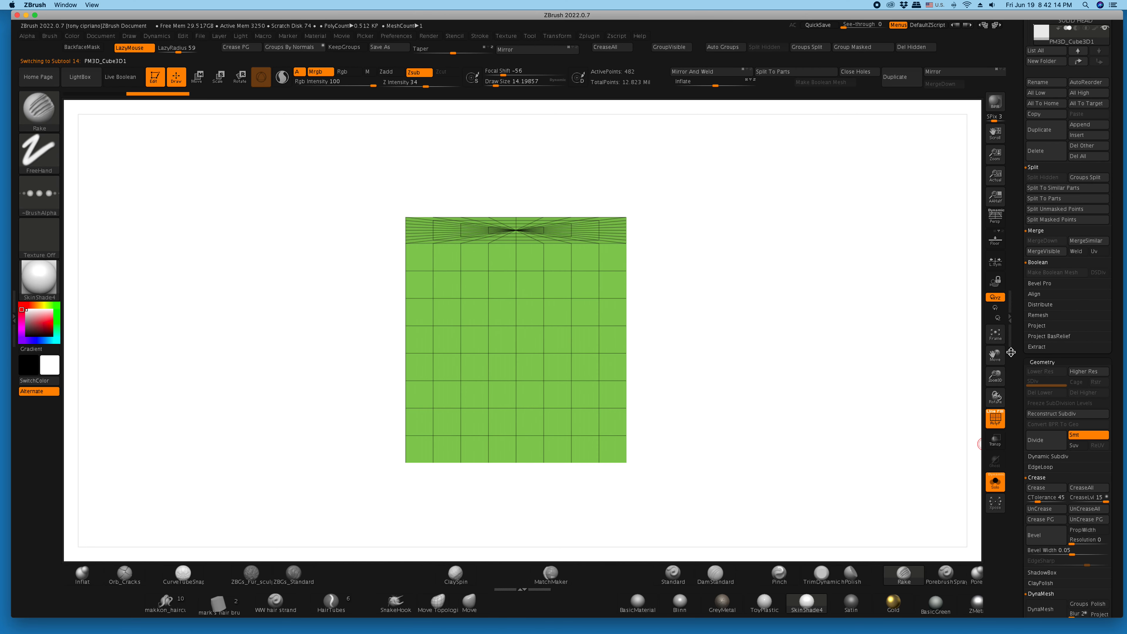
left_click(1043, 439)
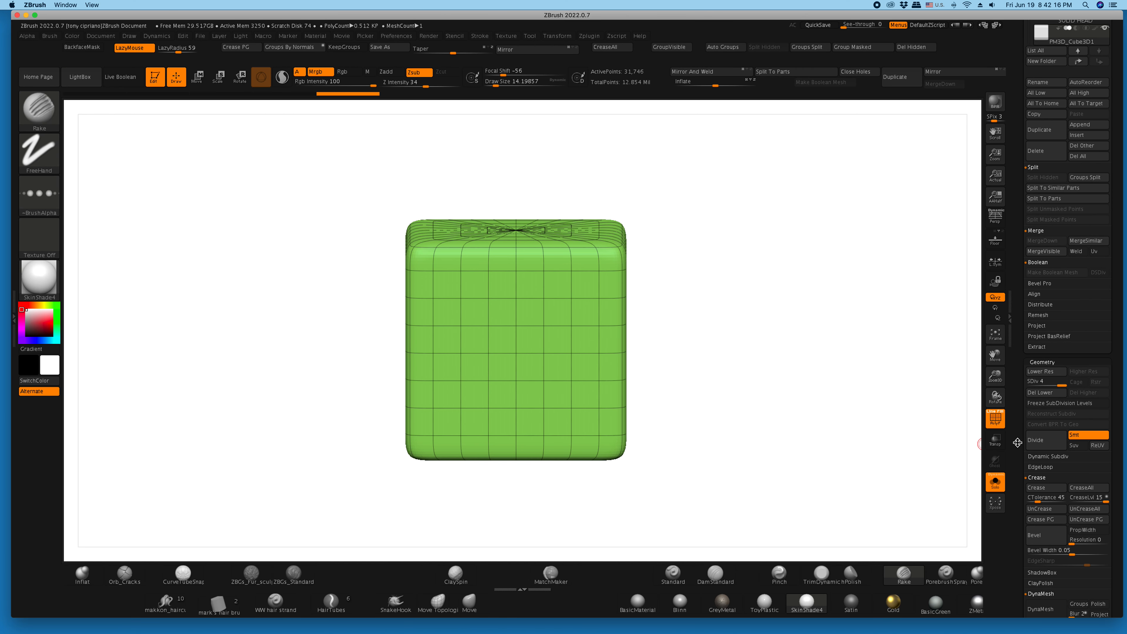
- DynaMesh the cube at resolution 4096 without freezing its subdivision levels, and hide the wireframe lines
left_click_drag(1017, 441, 1015, 357)
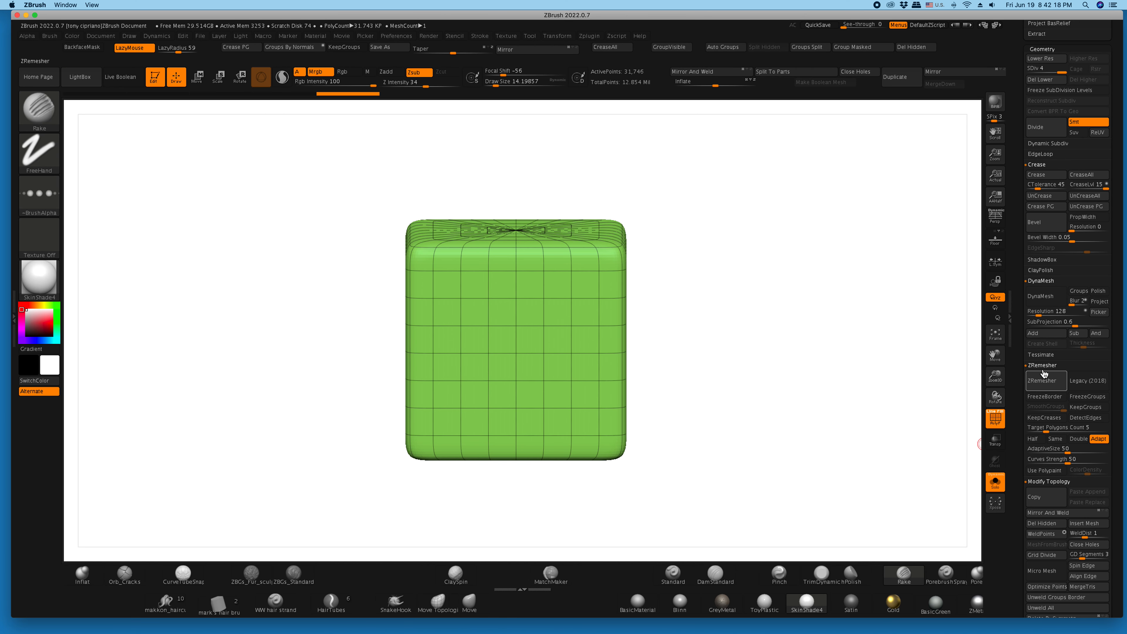
left_click_drag(1042, 313, 1075, 310)
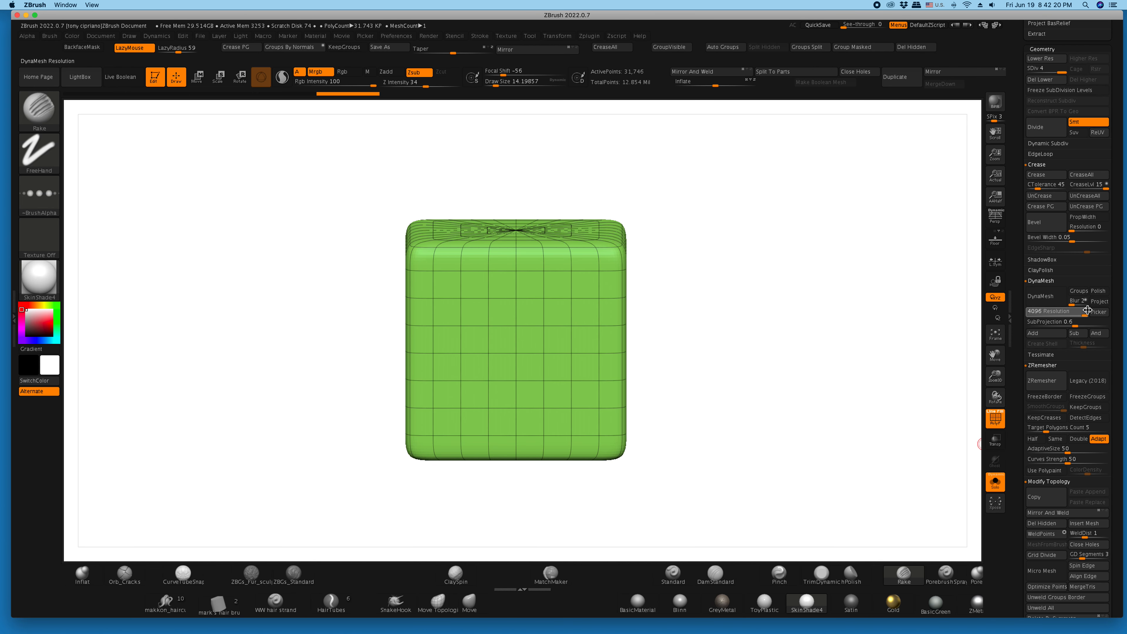
left_click(1046, 295)
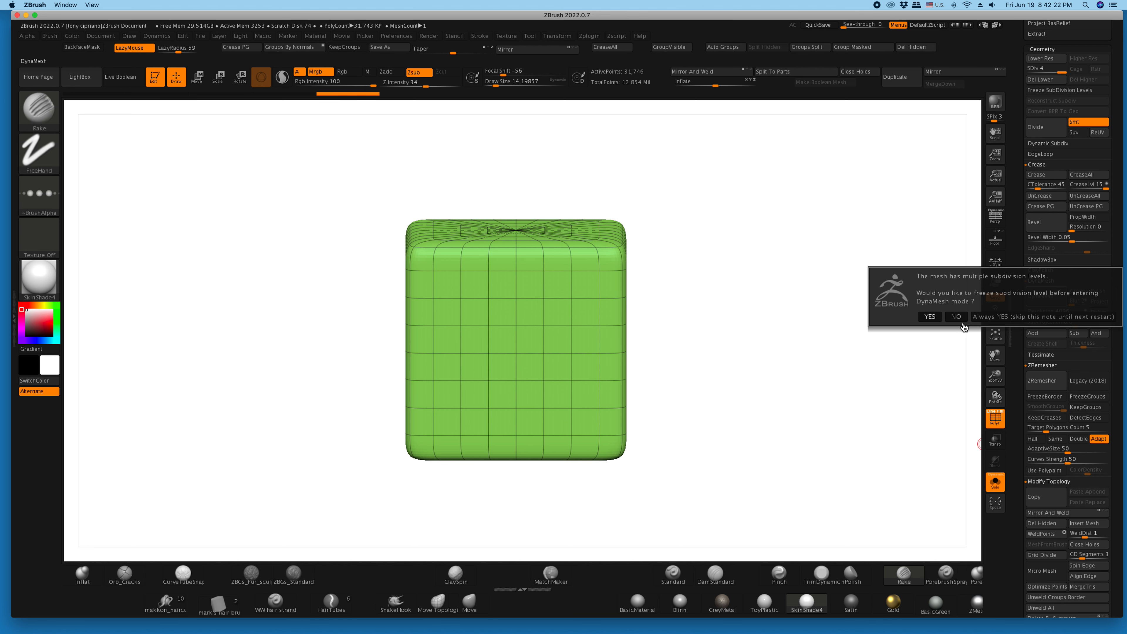
left_click(953, 317)
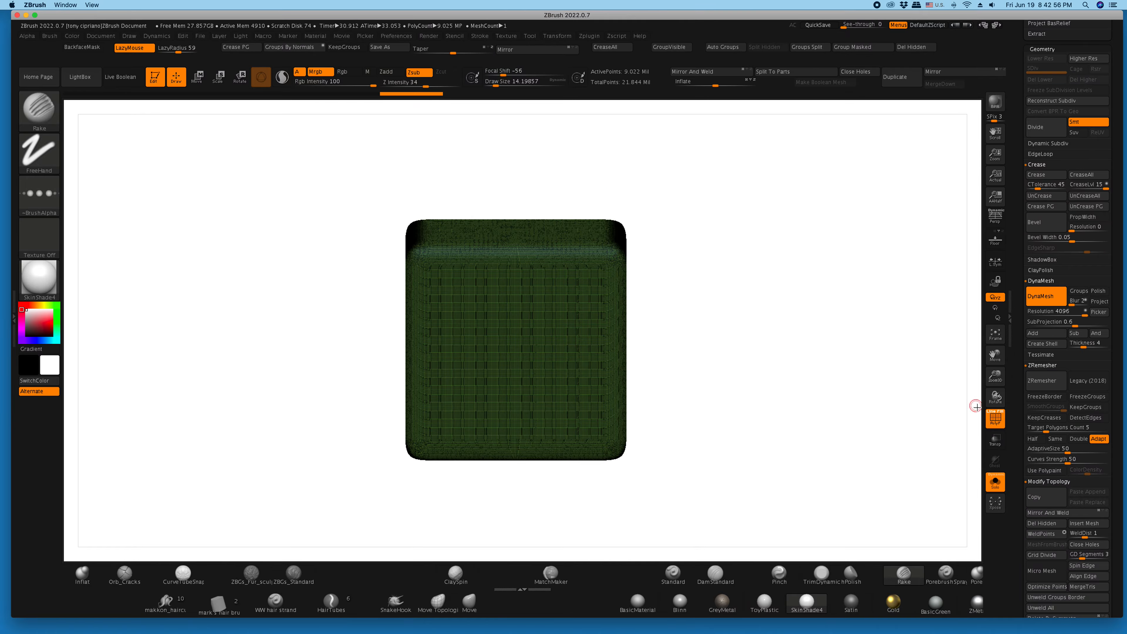
left_click(995, 418)
left_click_drag(795, 375, 779, 354)
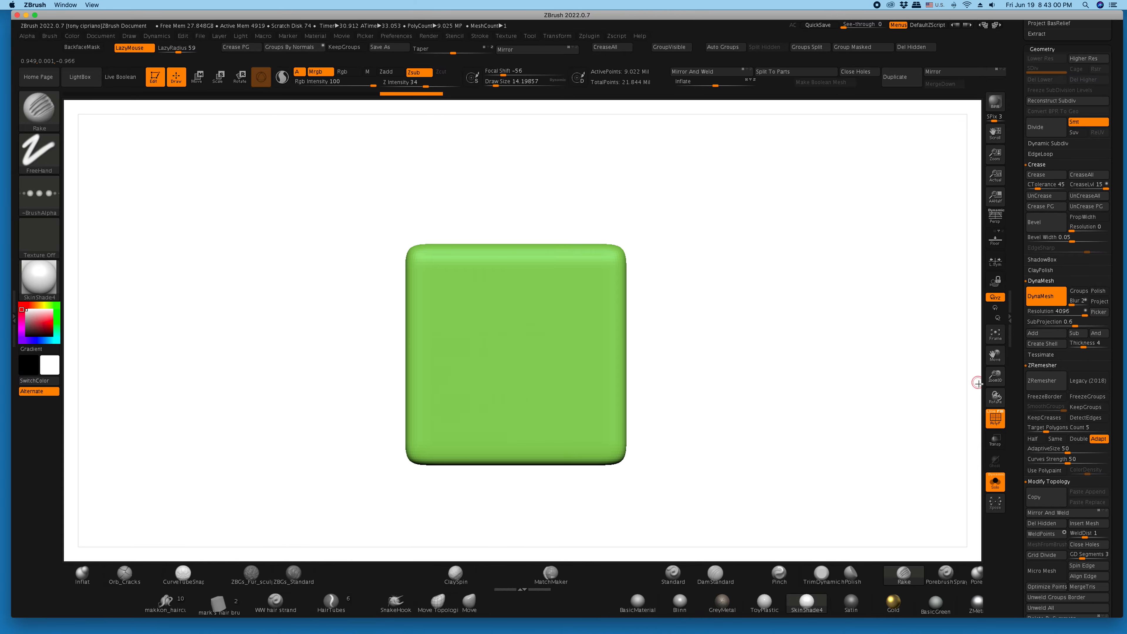
- Mask a small upper oval and a larger lower oval on the cube's front face as the spider's body
left_click_drag(996, 377, 1074, 361)
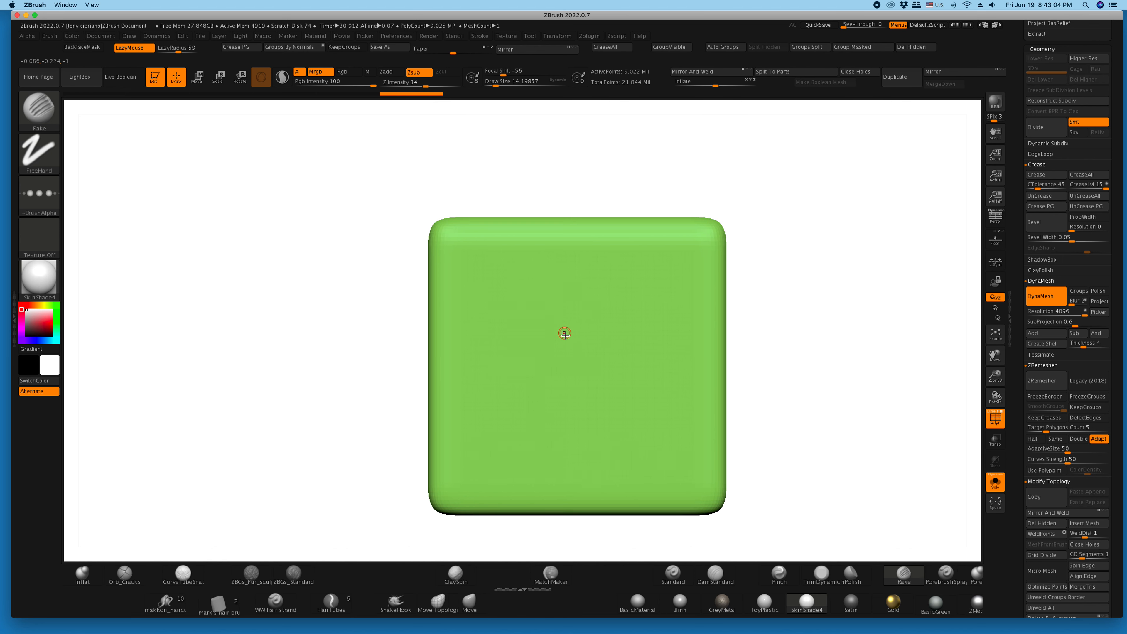
key("ctrl")
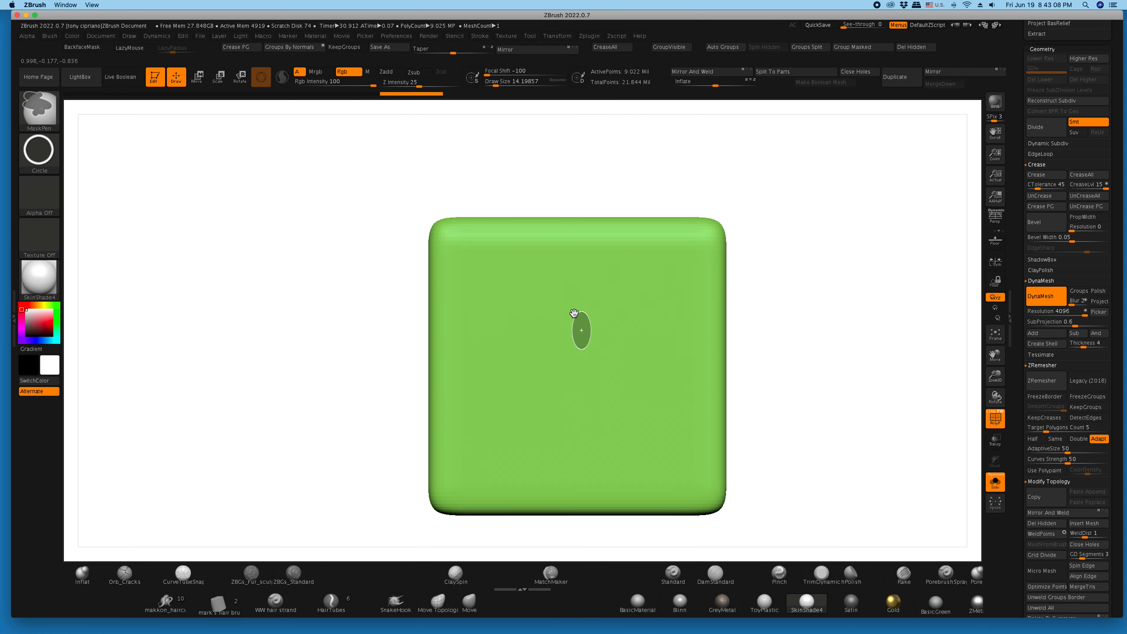
left_click_drag(576, 314, 550, 289, "ctrl")
mouse_move(795, 430)
left_mouse_down("ctrl")
mouse_move(749, 363)
mouse_move(552, 357)
mouse_move(546, 343)
left_mouse_up("ctrl")
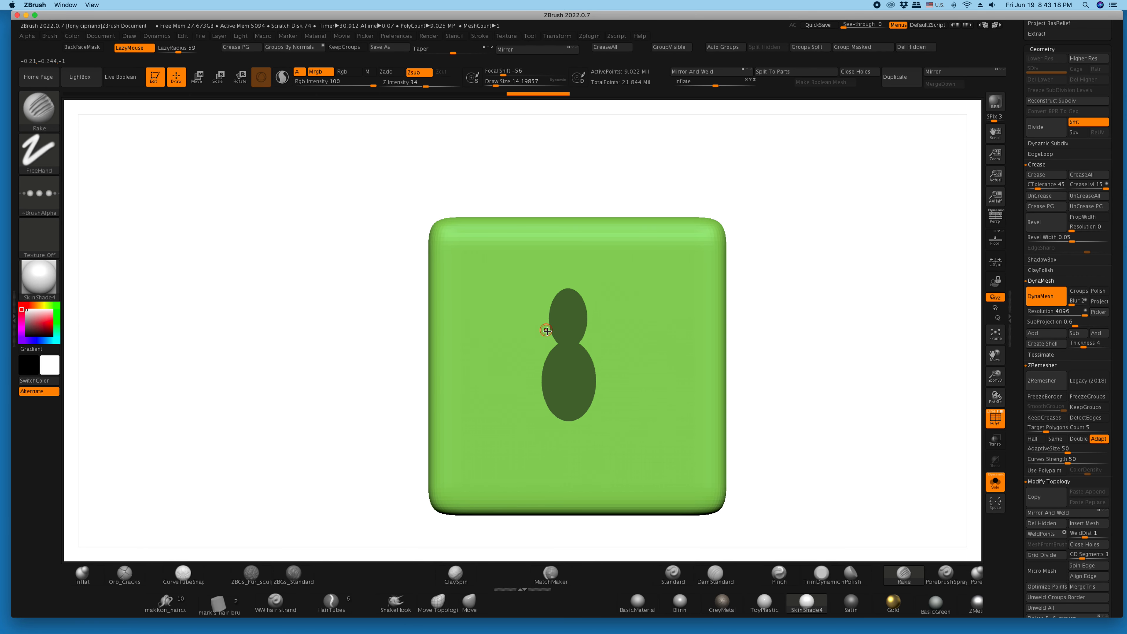
- Leave solo mode and show only PM3D_Cube3D1 beside the PM3D_Plane3D2 reference illustration
scroll(1041, 197, "up", 10)
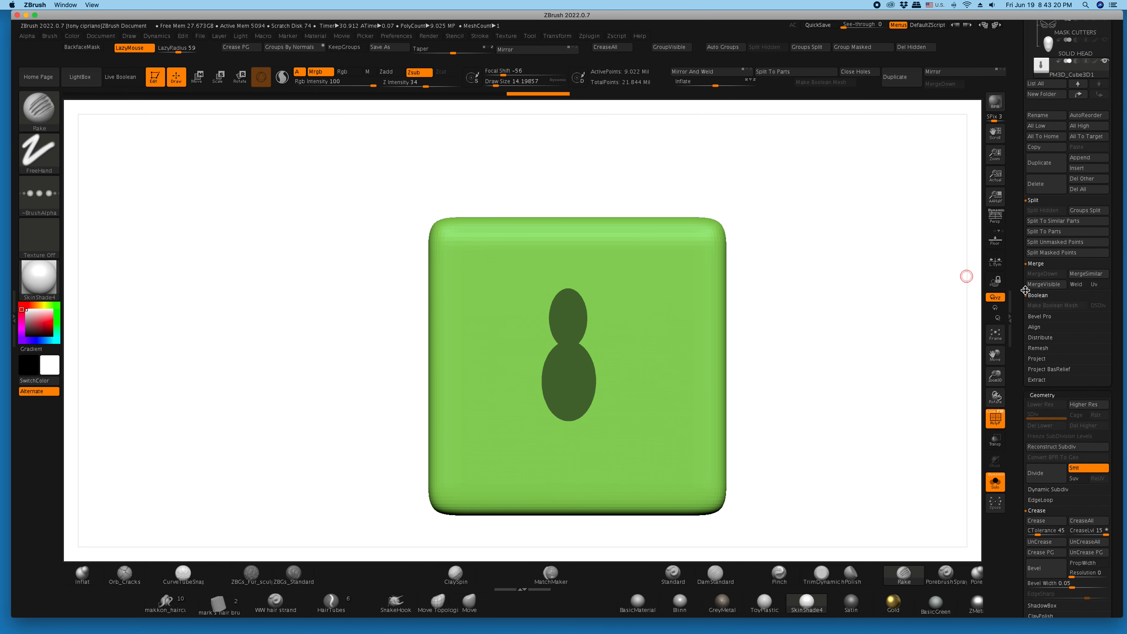
scroll(1031, 168, "up", 2)
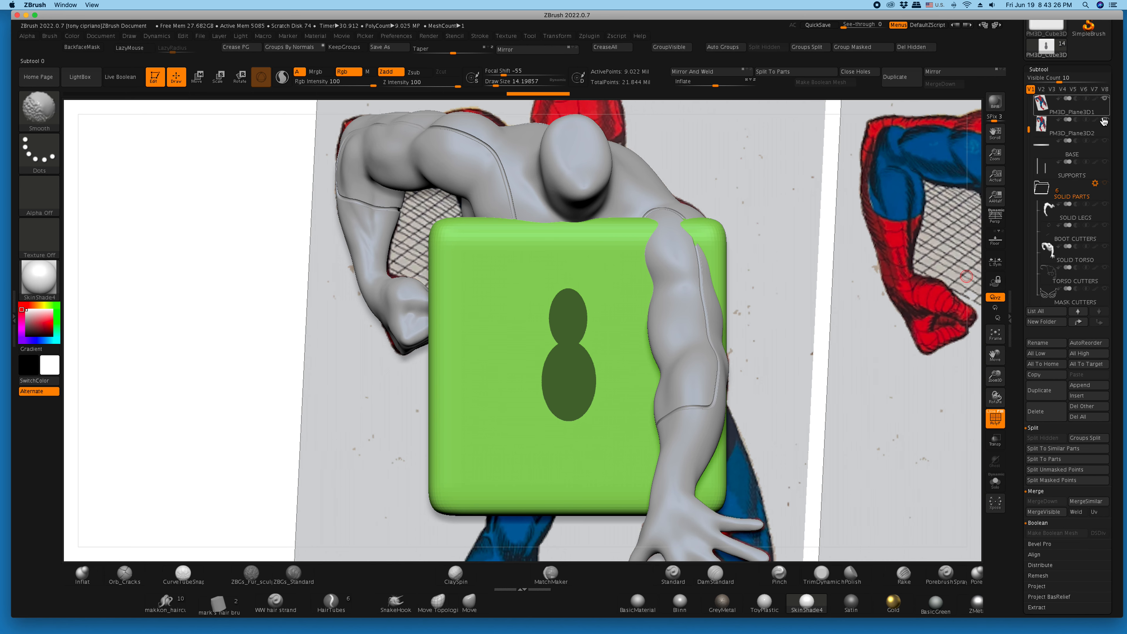
left_click(1104, 99, "shift")
left_click(1105, 120)
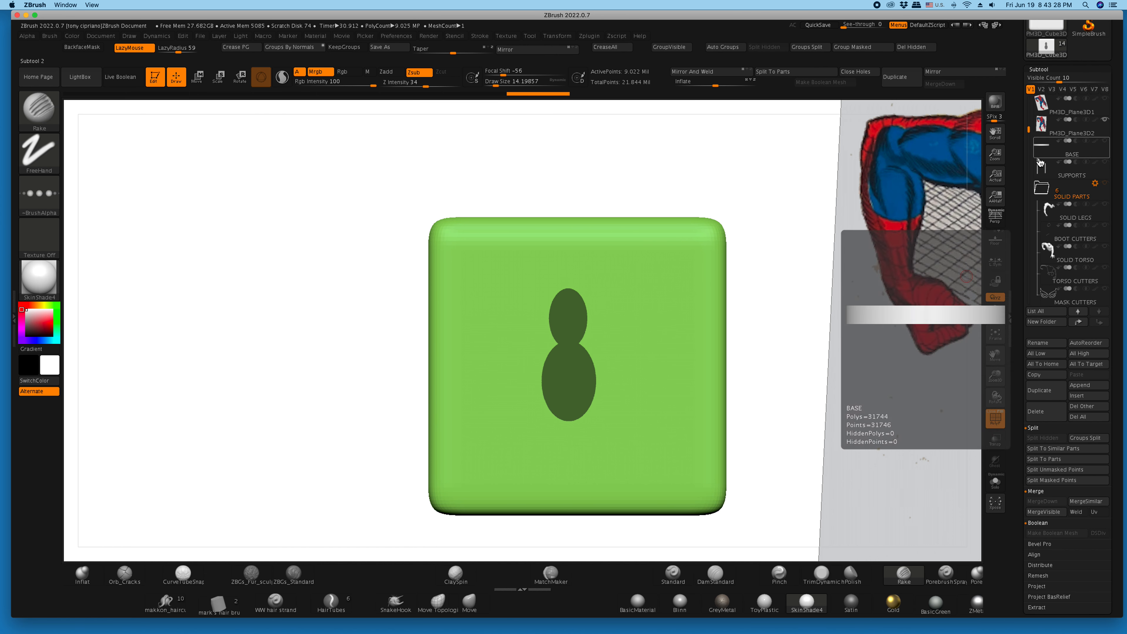
scroll(1074, 200, "down", 4)
left_click(1089, 261)
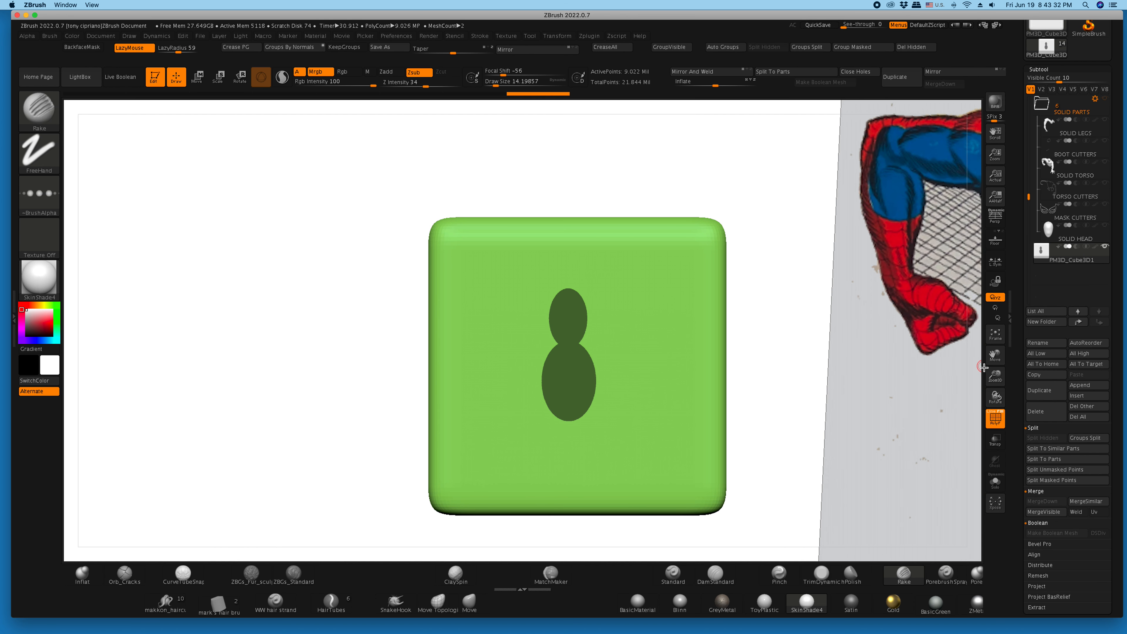
left_click_drag(993, 375, 914, 351)
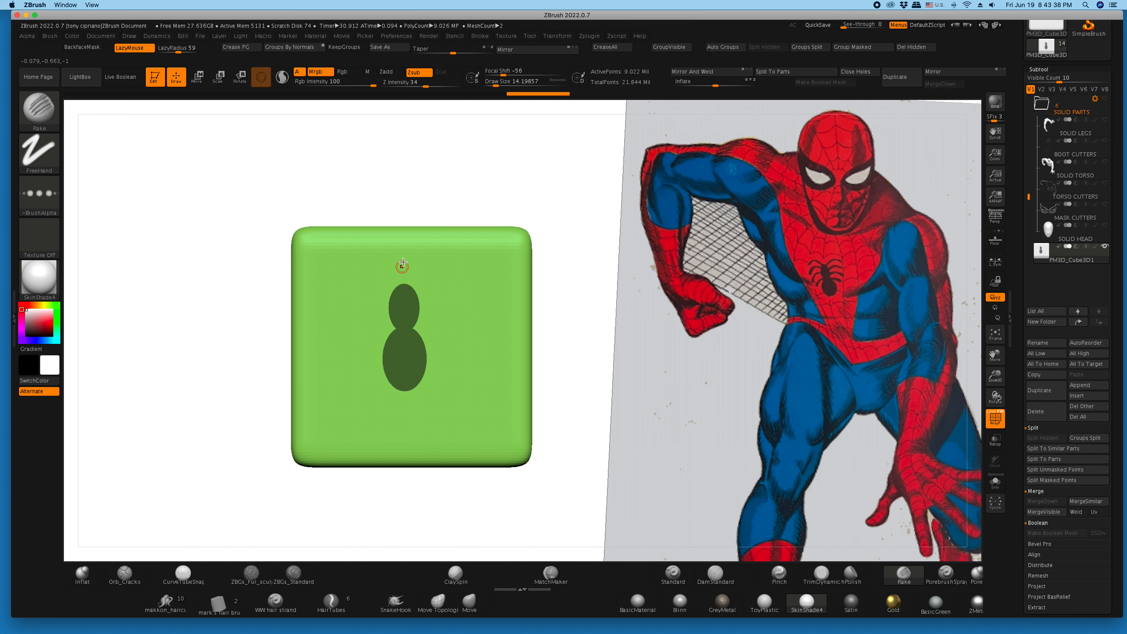
- Clear the mask and, with symmetry on, mask a centered upper oval and larger lower oval on the cube's front face
key("ctrl")
key("ctrl")
left_click_drag(223, 302, 231, 307, "ctrl")
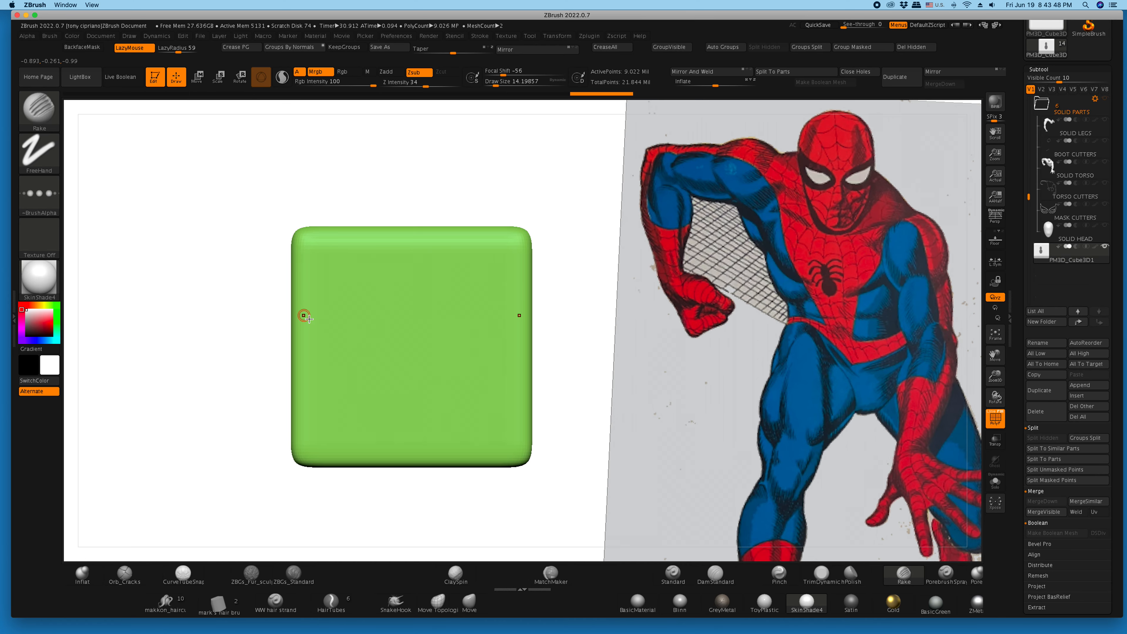
key("ctrl")
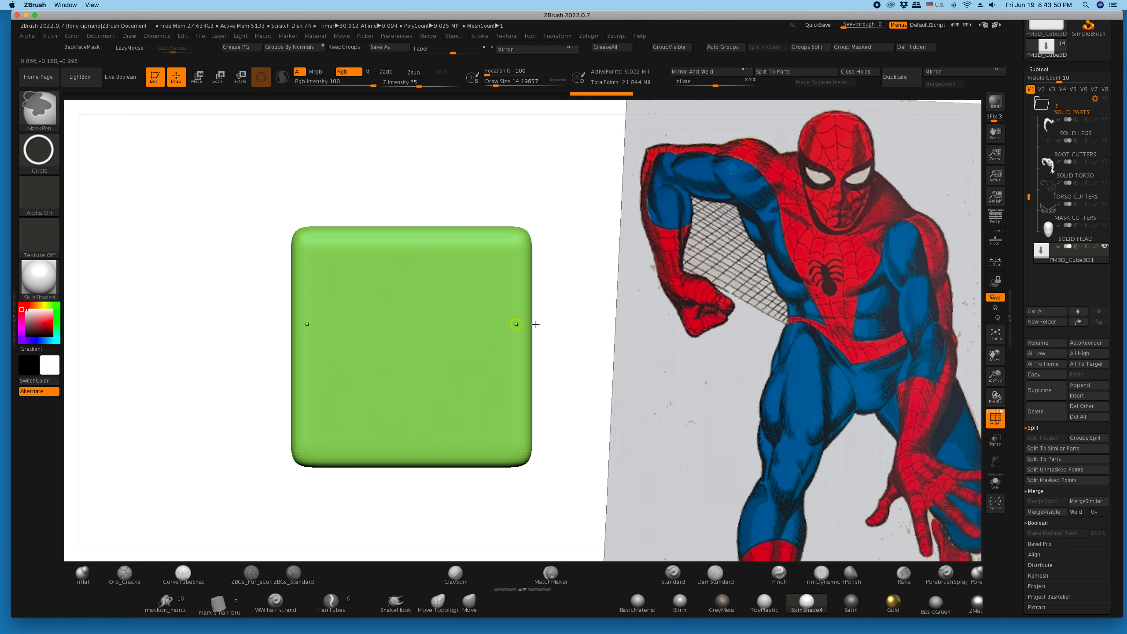
mouse_move(544, 312)
left_mouse_down("ctrl")
mouse_move(410, 306)
mouse_move(395, 288)
left_mouse_up("ctrl")
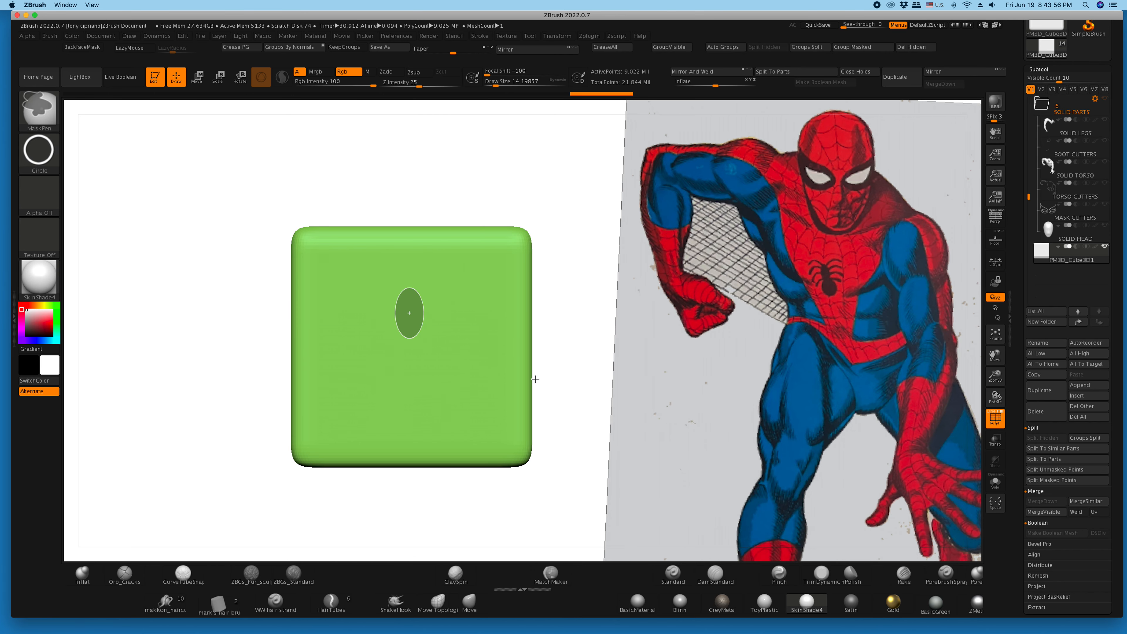
key("ctrl")
left_click_drag(568, 416, 391, 337, "ctrl")
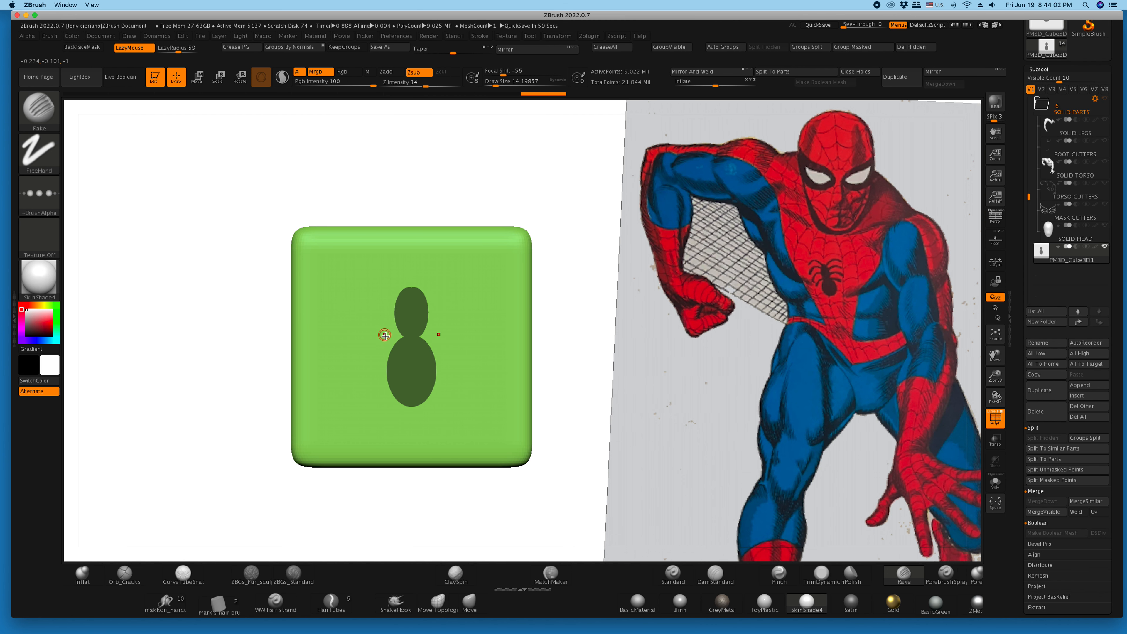
- Mask the lower oval slightly higher to overlap the upper one, and smooth the combined mask by blurring and sharpening it
key("ctrl")
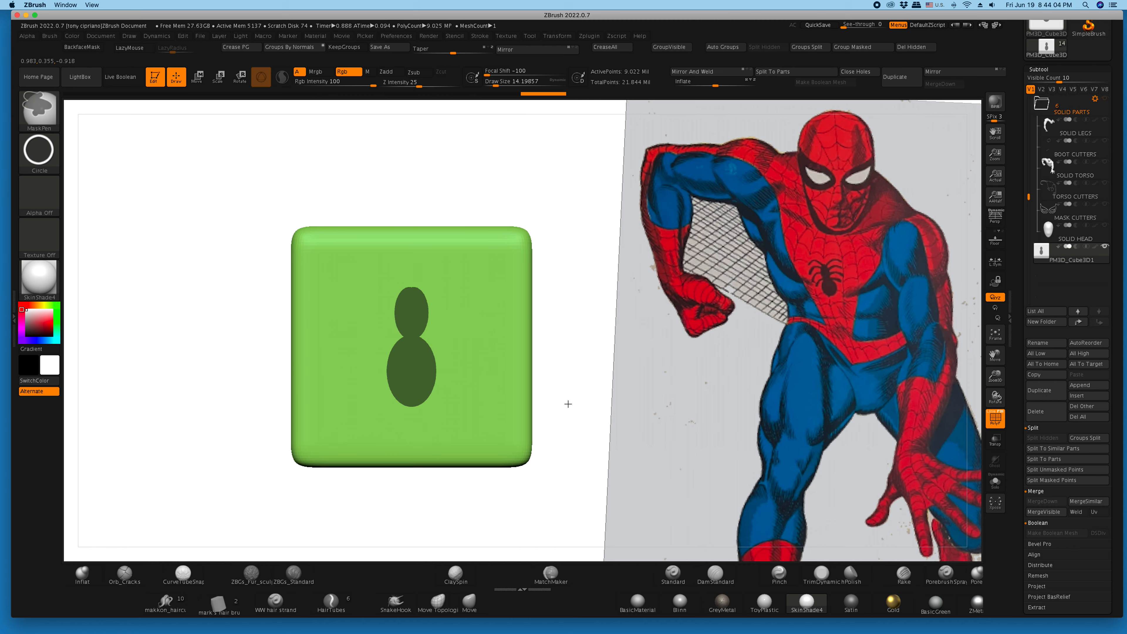
left_click_drag(411, 360, 389, 333, "ctrl")
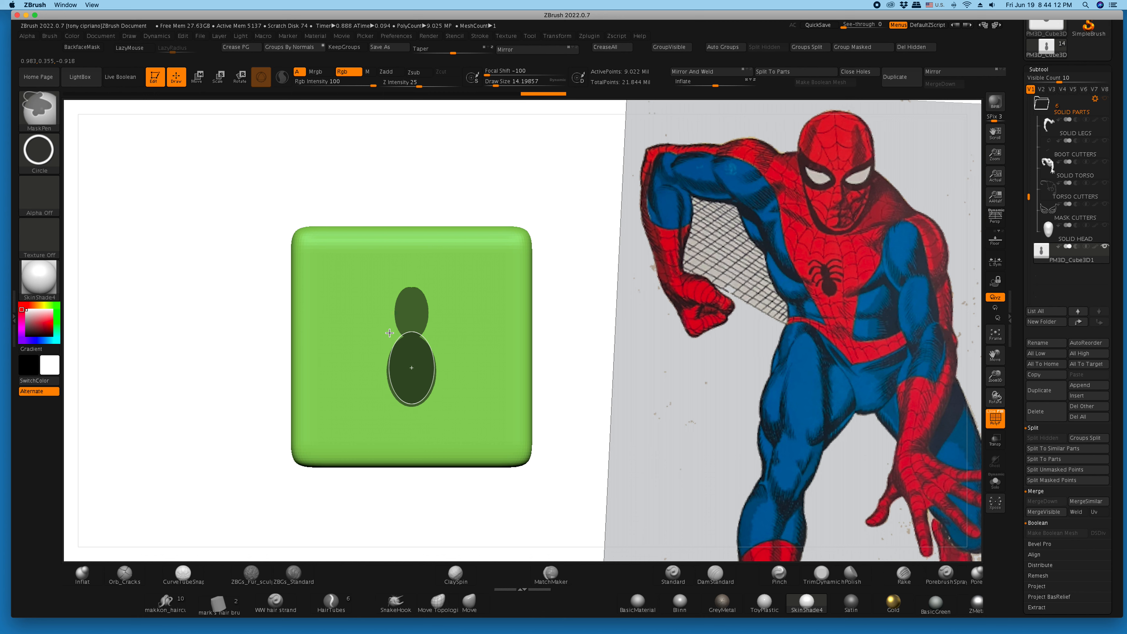
left_click_drag(389, 331, 392, 333, "ctrl")
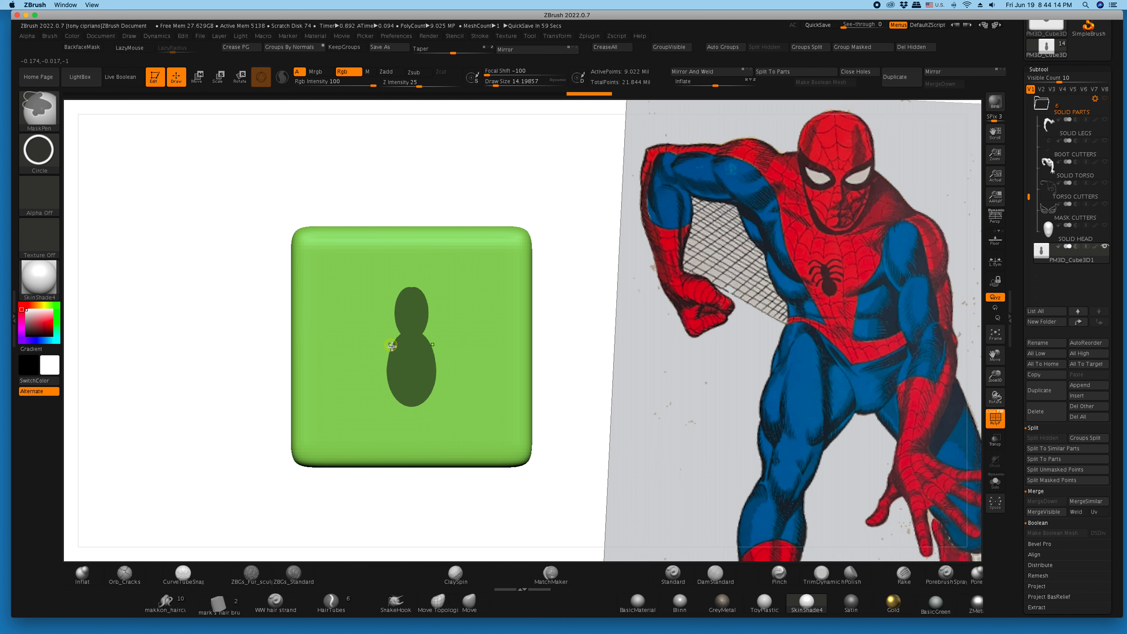
key("ctrl")
left_click_drag(404, 370, 405, 371, "ctrl")
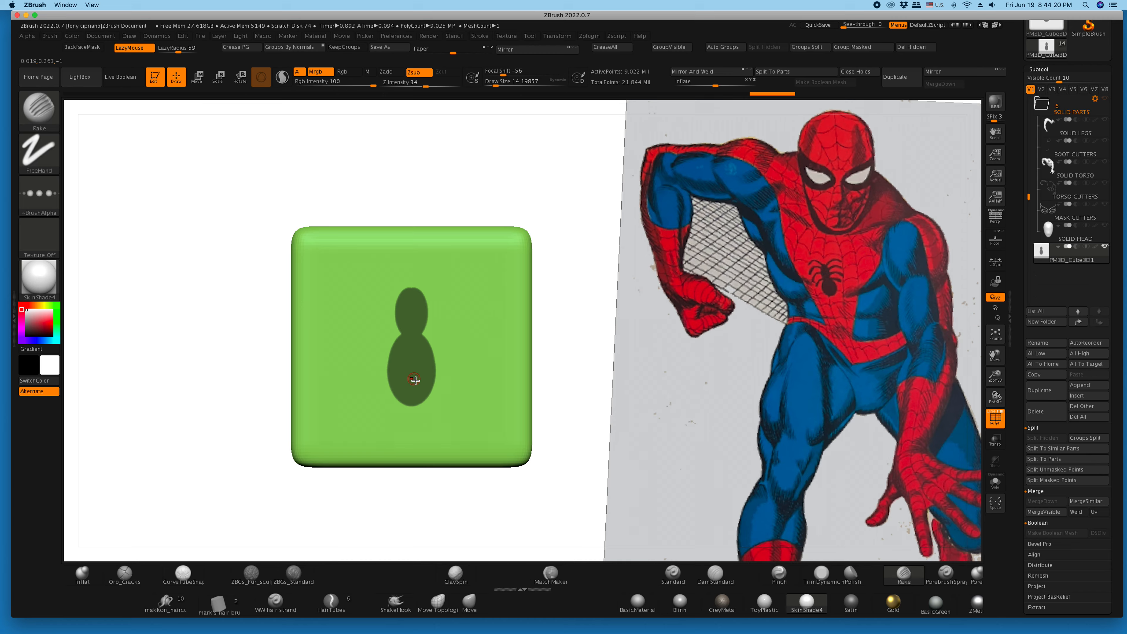
left_click(414, 382, "ctrl+alt")
left_click(399, 353, "ctrl+alt")
- Set the Draw Size to 10.53596, try masking small mirrored ovals beside the upper oval's top, and undo them
left_click_drag(497, 85, 492, 86)
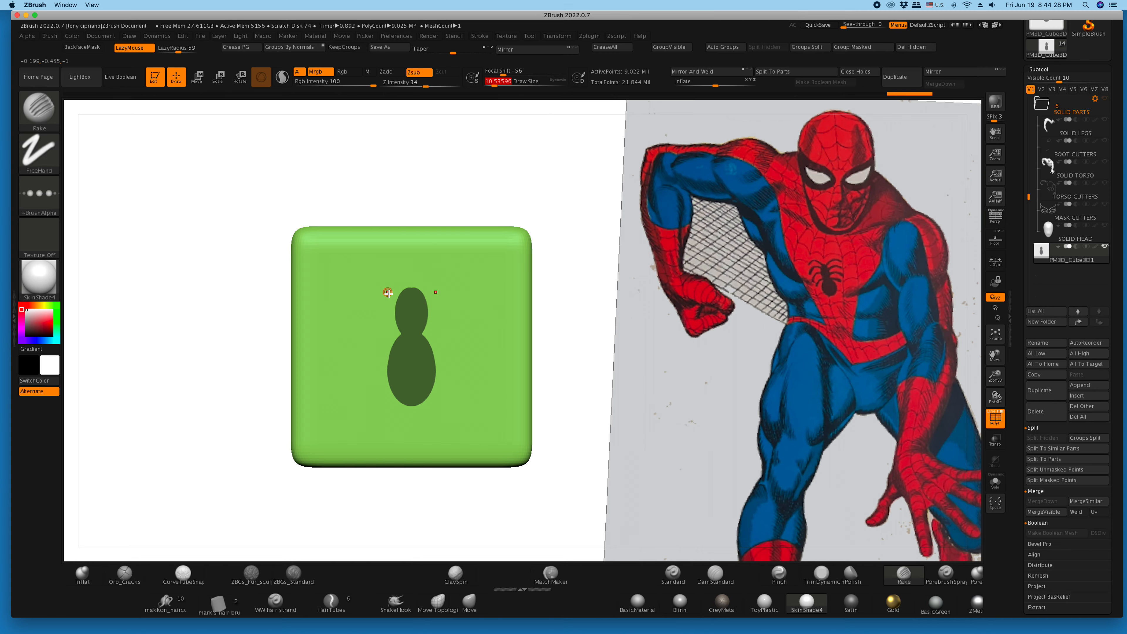
key("ctrl")
key("x")
left_click(396, 286, "ctrl")
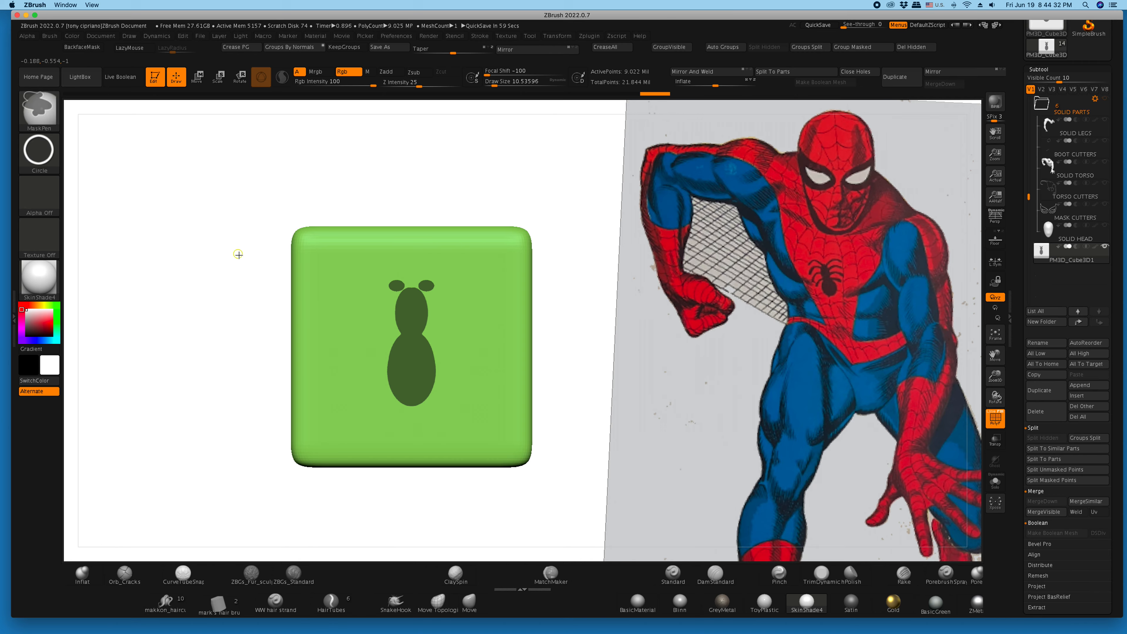
key("ctrl+z")
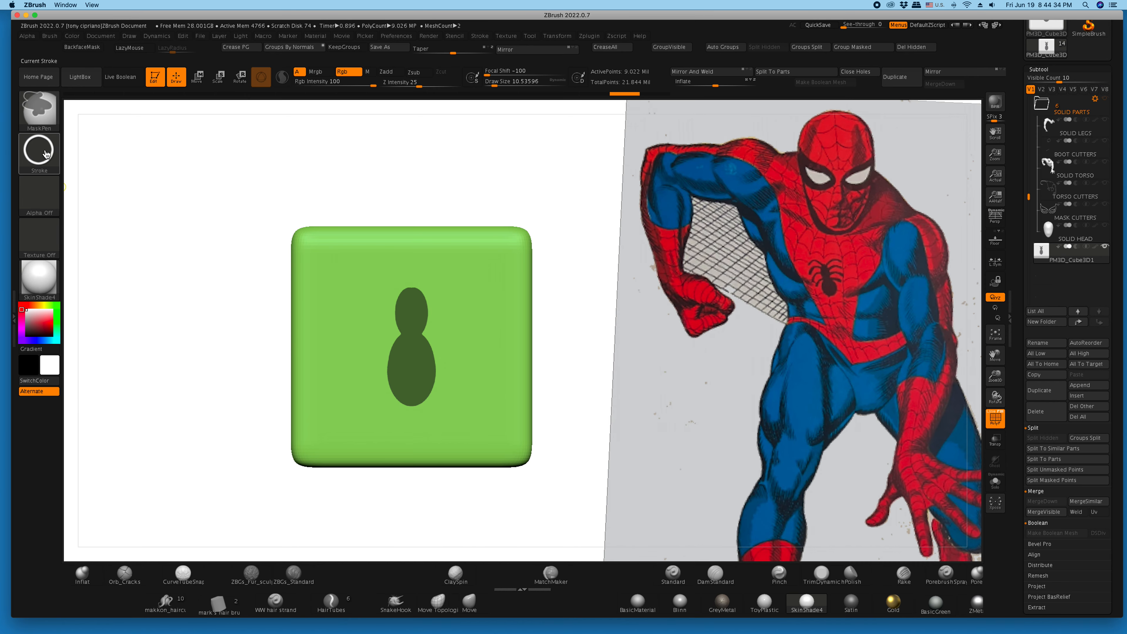
- Mask three mirrored pairs of curved legs out from the upper oval with the FreeHand stroke
left_click(47, 154, "ctrl")
left_click(177, 163, "ctrl")
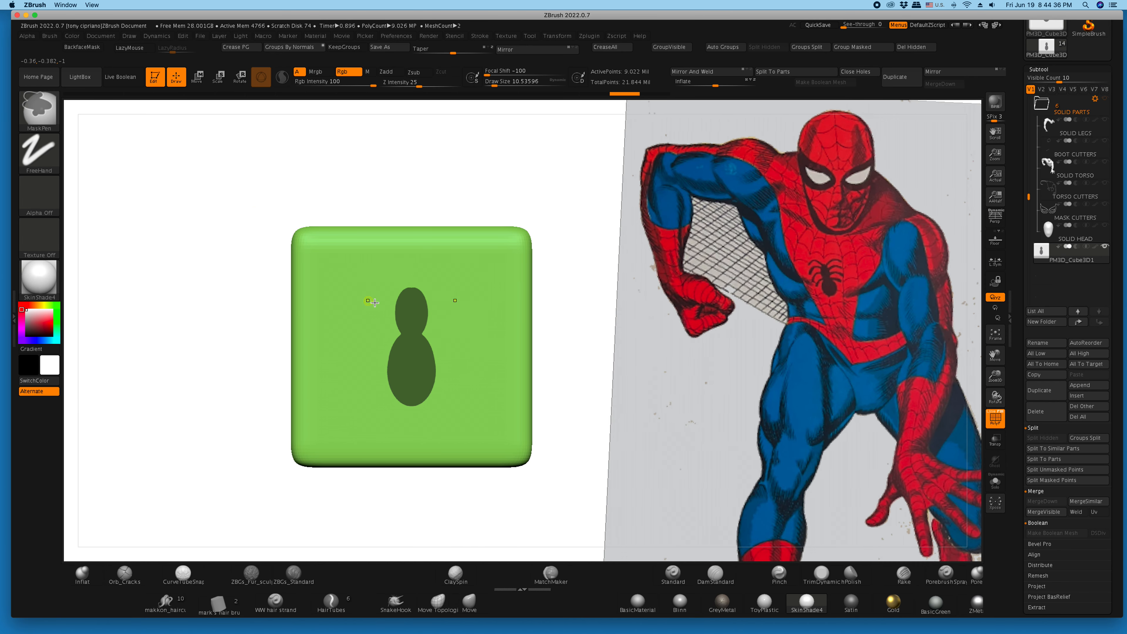
mouse_move(403, 293)
left_mouse_down("ctrl")
mouse_move(378, 273)
mouse_move(362, 281)
left_mouse_up("ctrl")
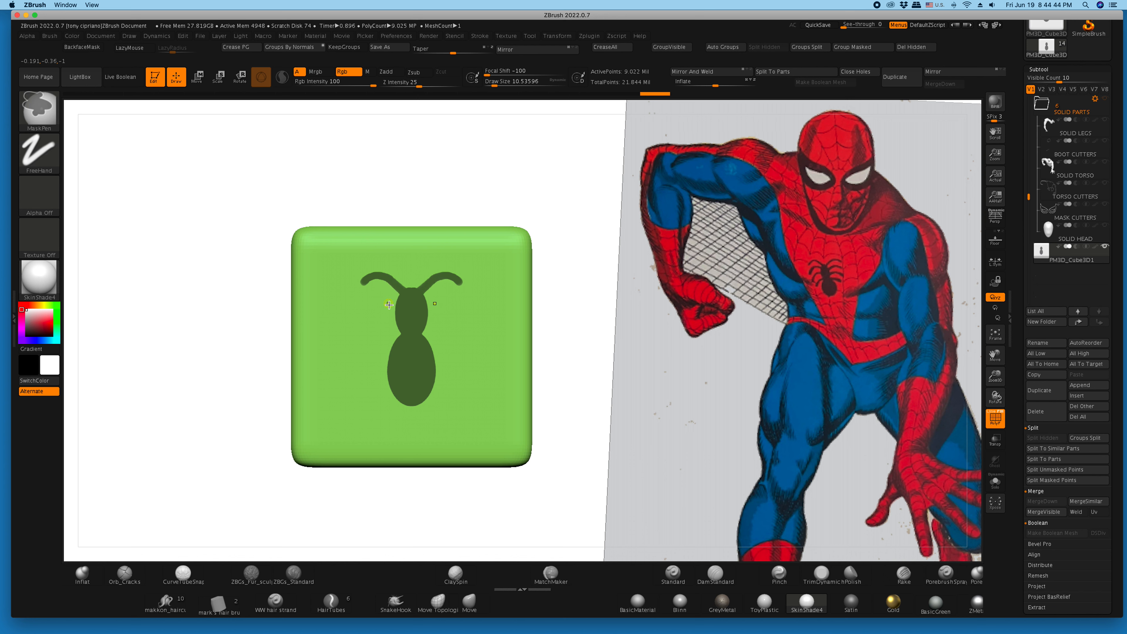
mouse_move(397, 303)
left_mouse_down("ctrl")
mouse_move(353, 310)
mouse_move(367, 304)
left_mouse_up("ctrl")
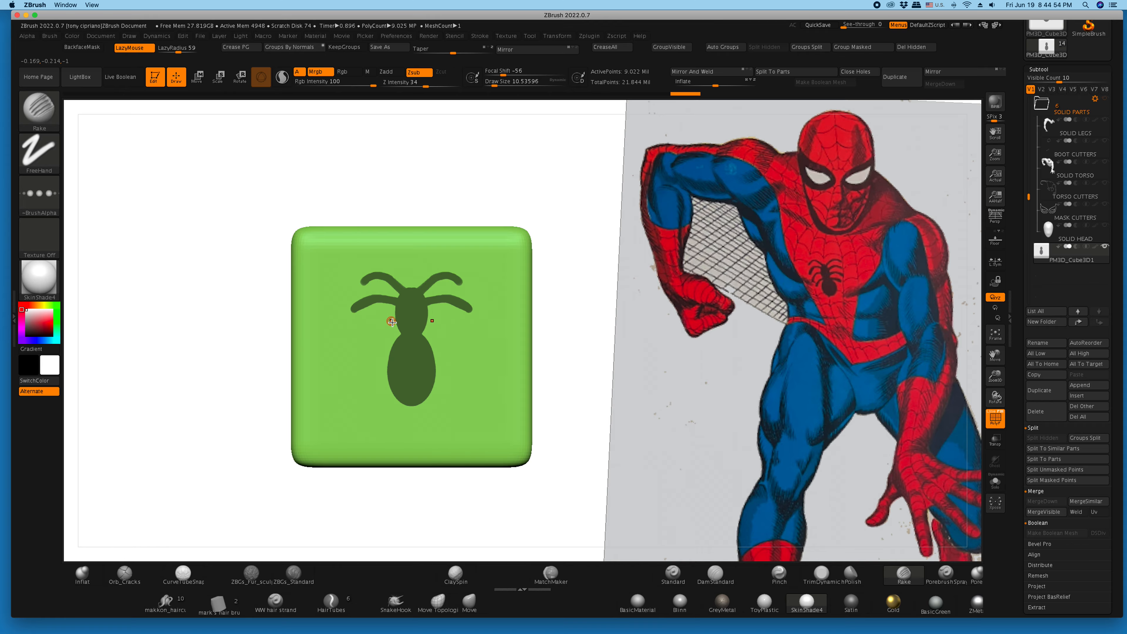
key("ctrl")
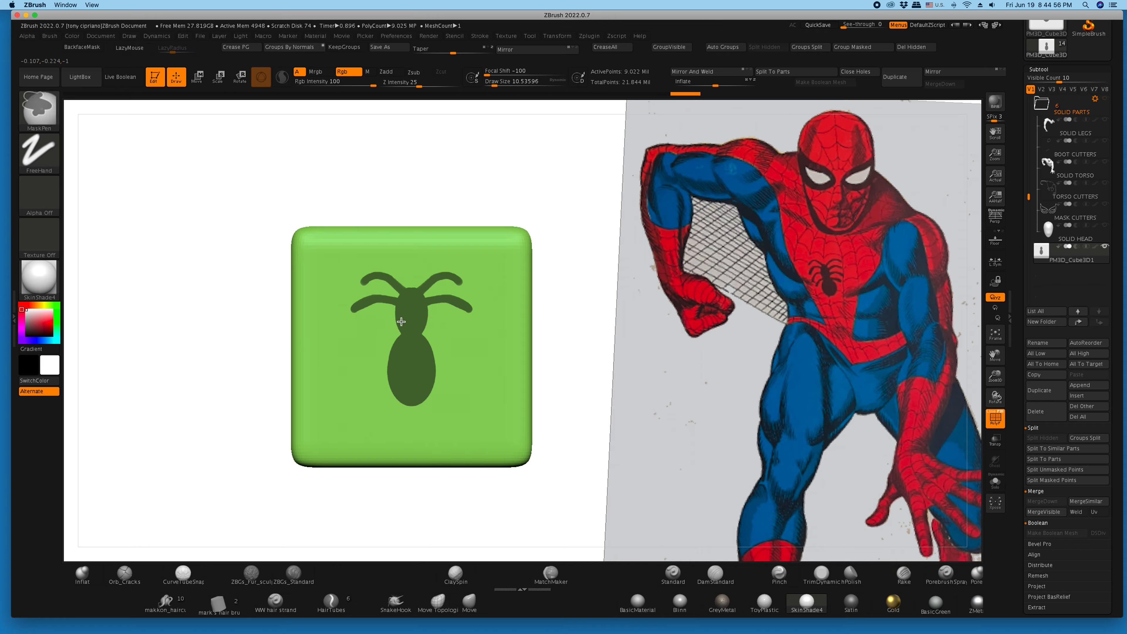
left_click_drag(396, 320, 362, 334, "ctrl")
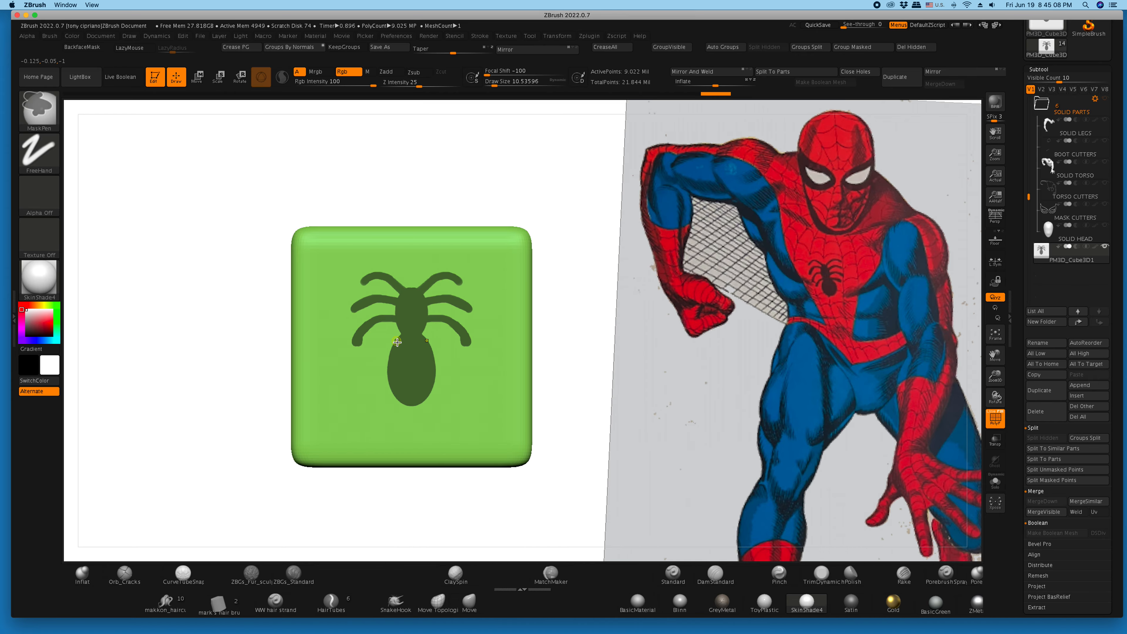
- Try masking a short fourth pair of mirrored legs near the top of the lower oval, and undo it
left_click_drag(397, 342, 374, 357, "ctrl")
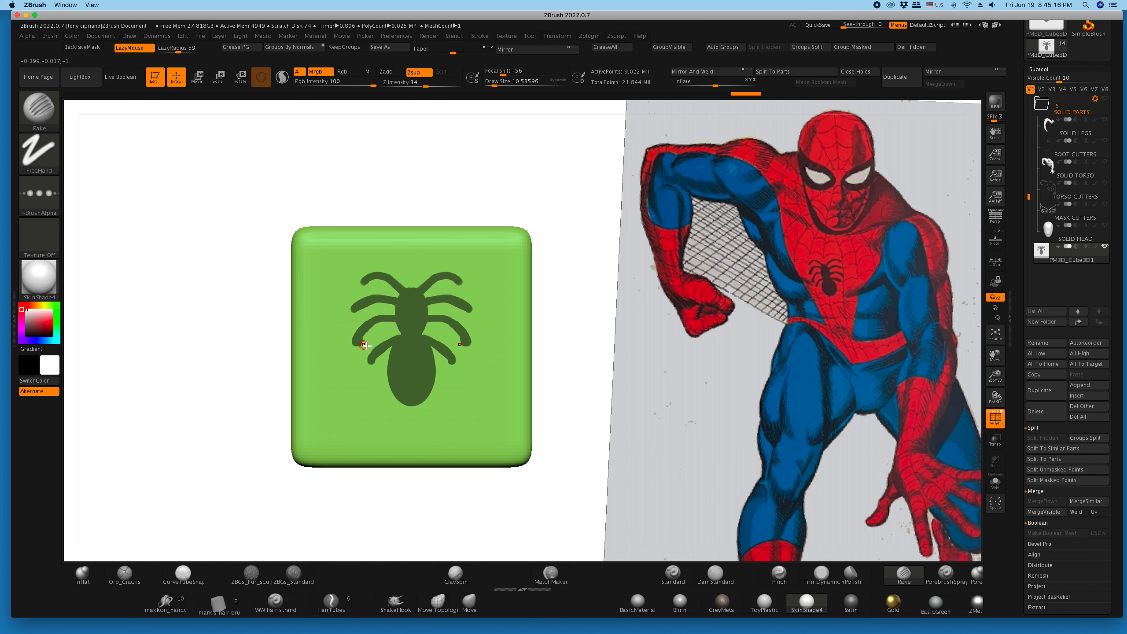
key("ctrl")
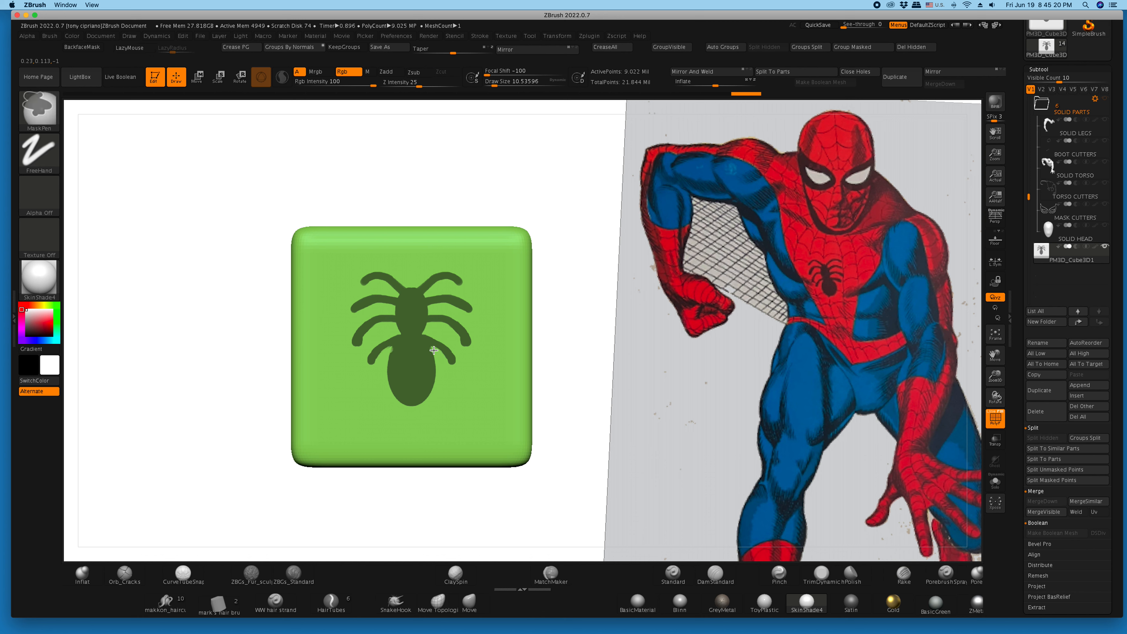
left_click_drag(425, 335, 453, 356, "ctrl")
key("ctrl")
key("ctrl+z")
key("ctrl+z")
key("ctrl+z")
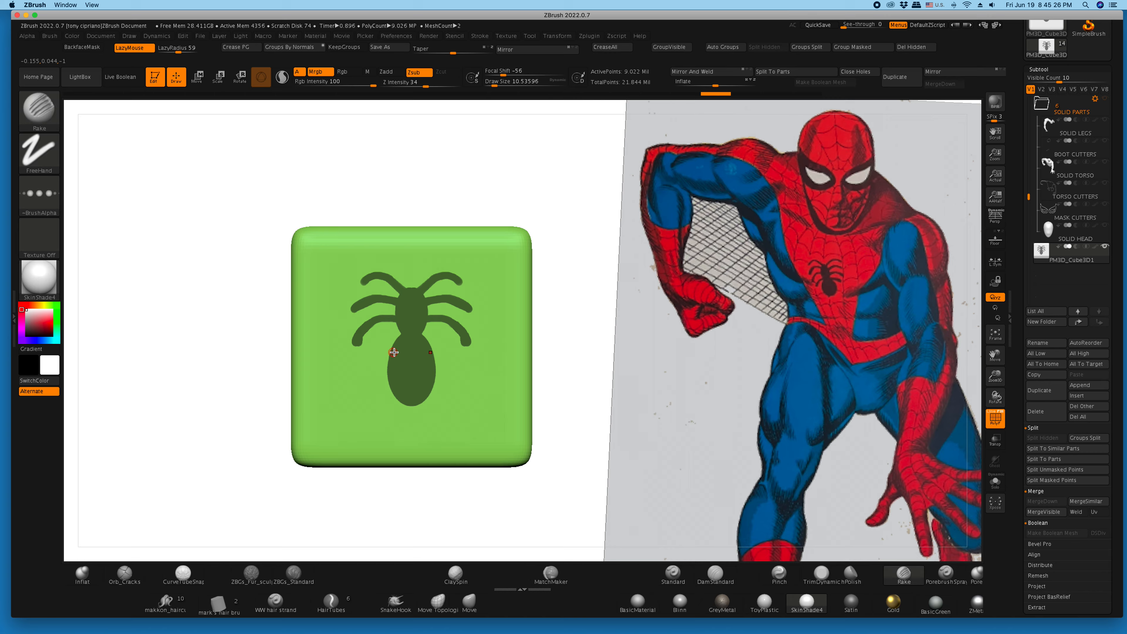
- Mask a longer fourth leg pair at the body's waist, and extract the spider mask 0.02 thick as a new subtool
left_click_drag(399, 342, 367, 368, "ctrl")
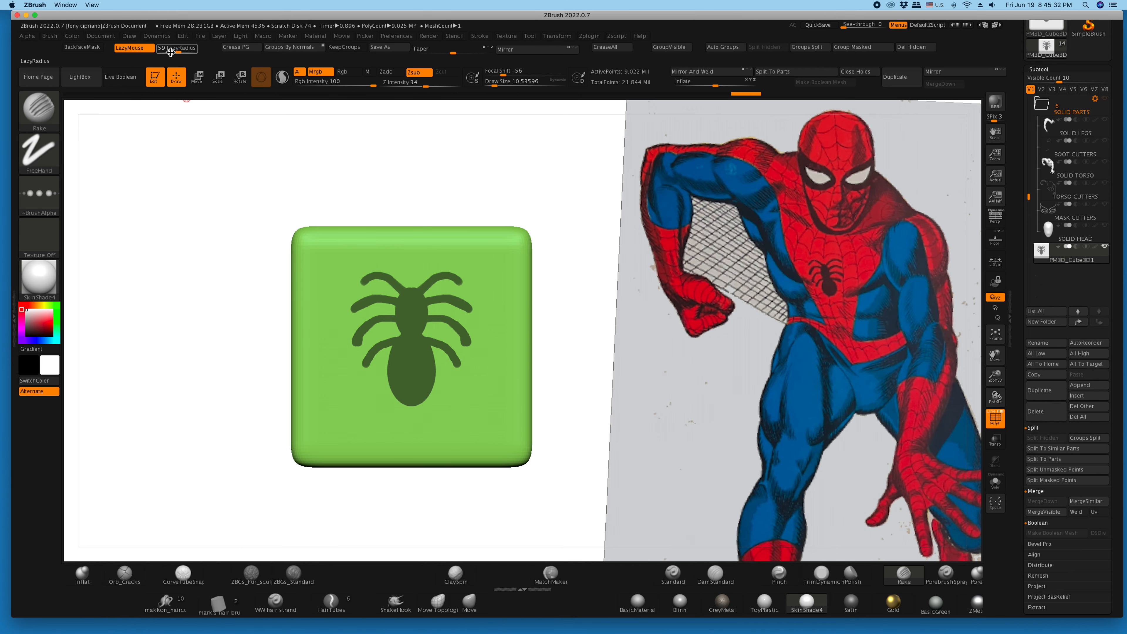
key("ctrl")
scroll(1024, 415, "down", 10)
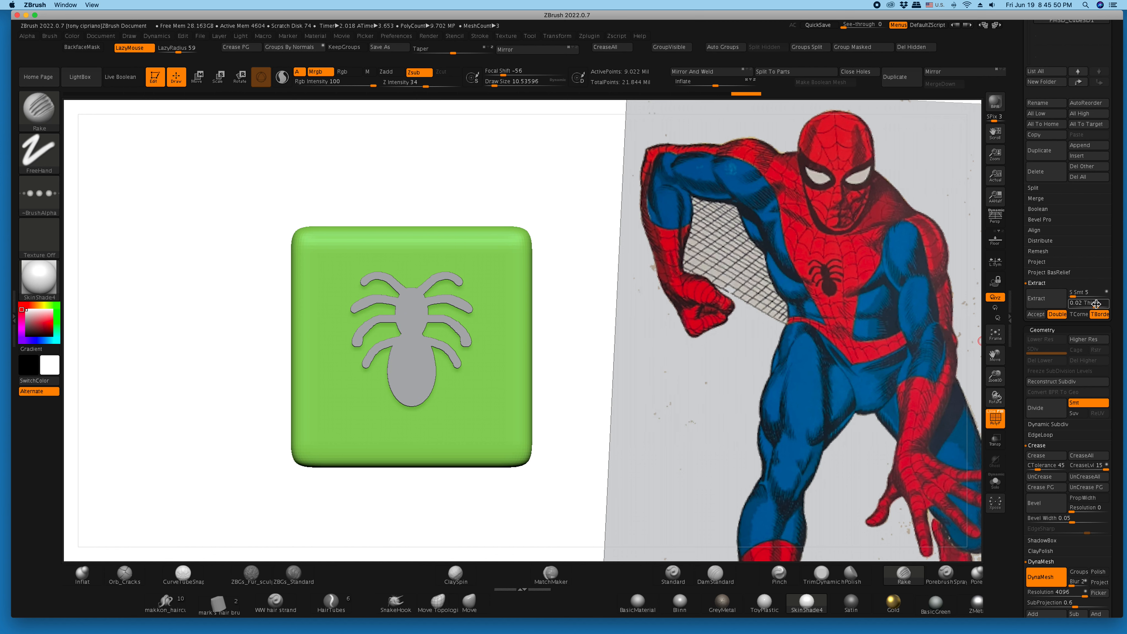
left_click(1036, 314)
left_click_drag(416, 152, 441, 154)
left_click_drag(642, 320, 581, 308, "ctrl")
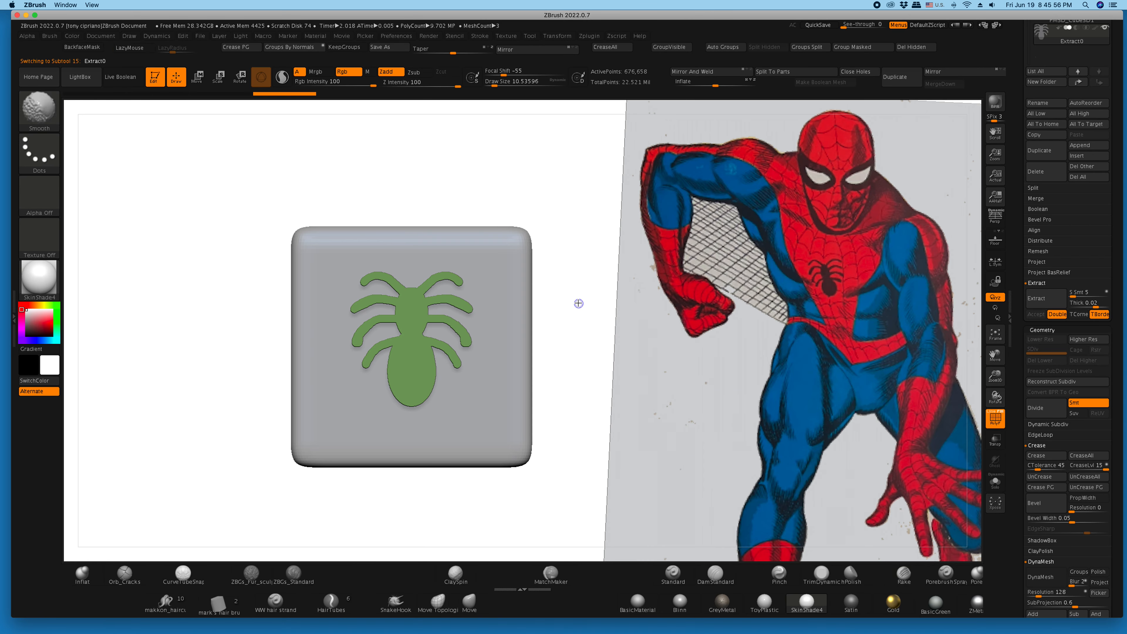
- Move the extracted spider horizontally off the cube into the empty space beside it, and select PM3D_Cube3D1 again
left_click(197, 76)
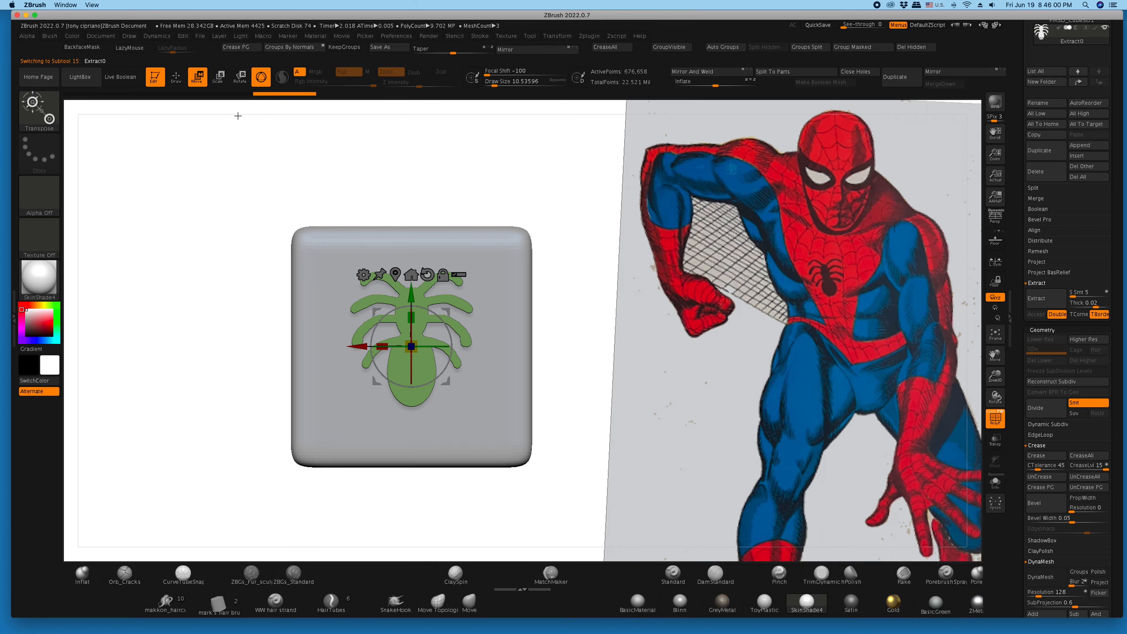
left_click_drag(358, 349, 125, 346)
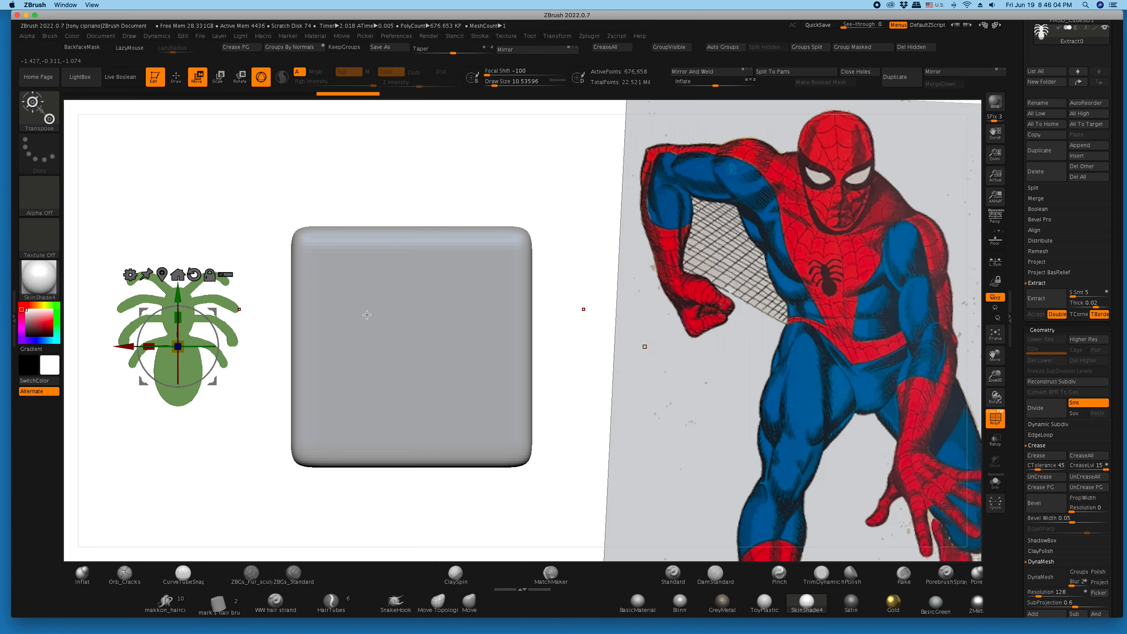
left_click(356, 308)
left_click(361, 415, "alt")
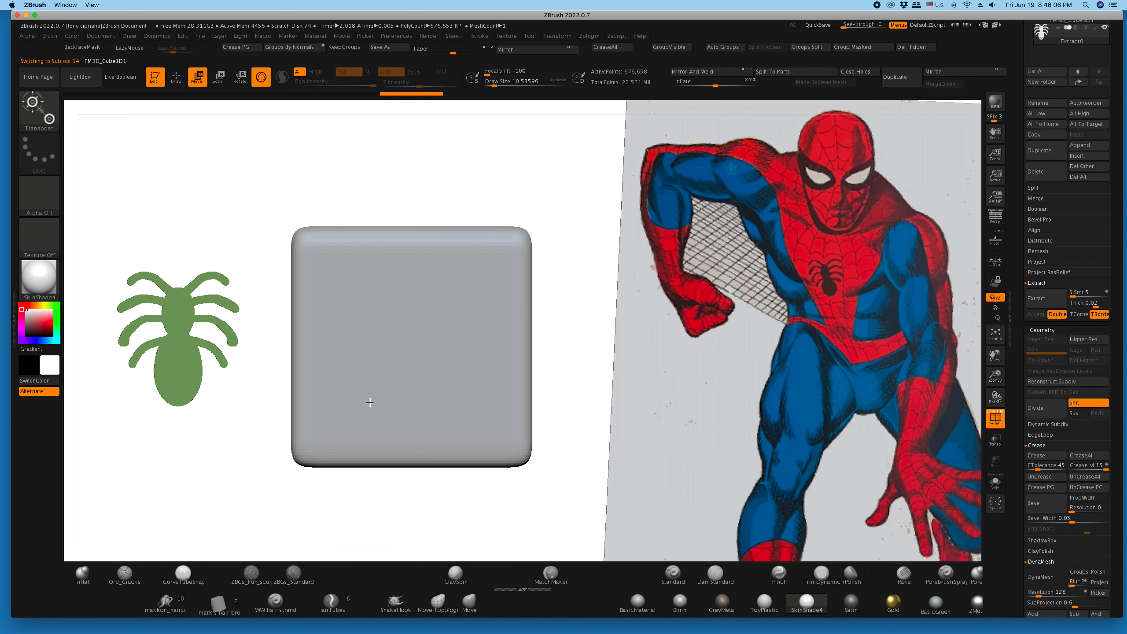
- Mask one large centered oval on the cube's front face with the Circle stroke
left_click_drag(399, 184, 358, 149, "ctrl")
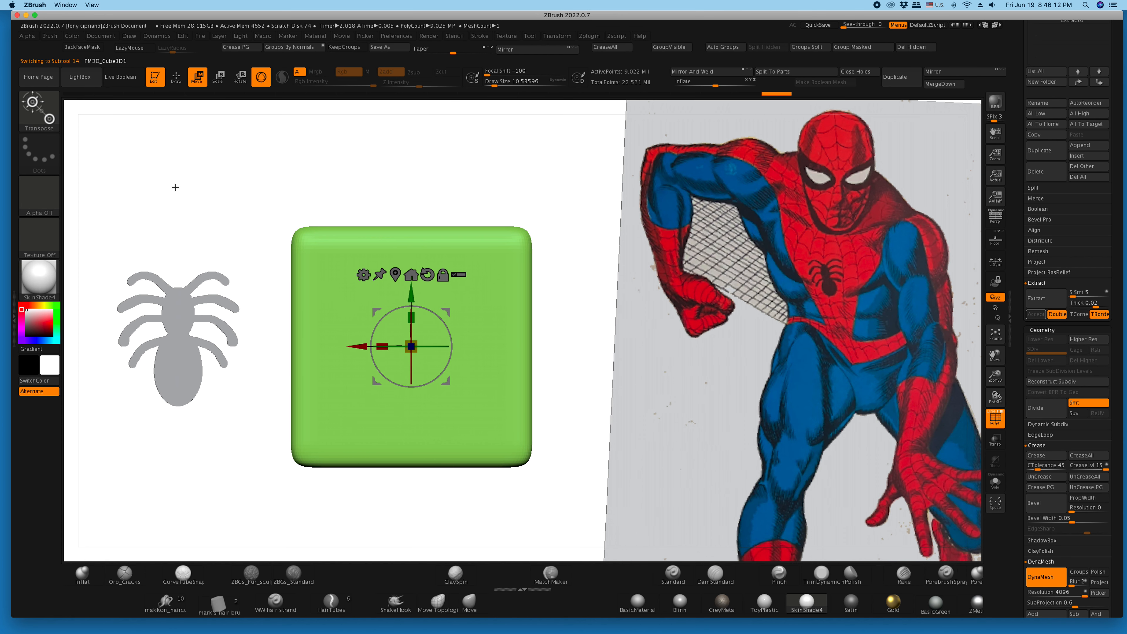
key("ctrl")
left_click(42, 156)
left_click(93, 171)
mouse_move(512, 274)
left_mouse_down()
mouse_move(380, 307)
mouse_move(368, 298)
left_mouse_up()
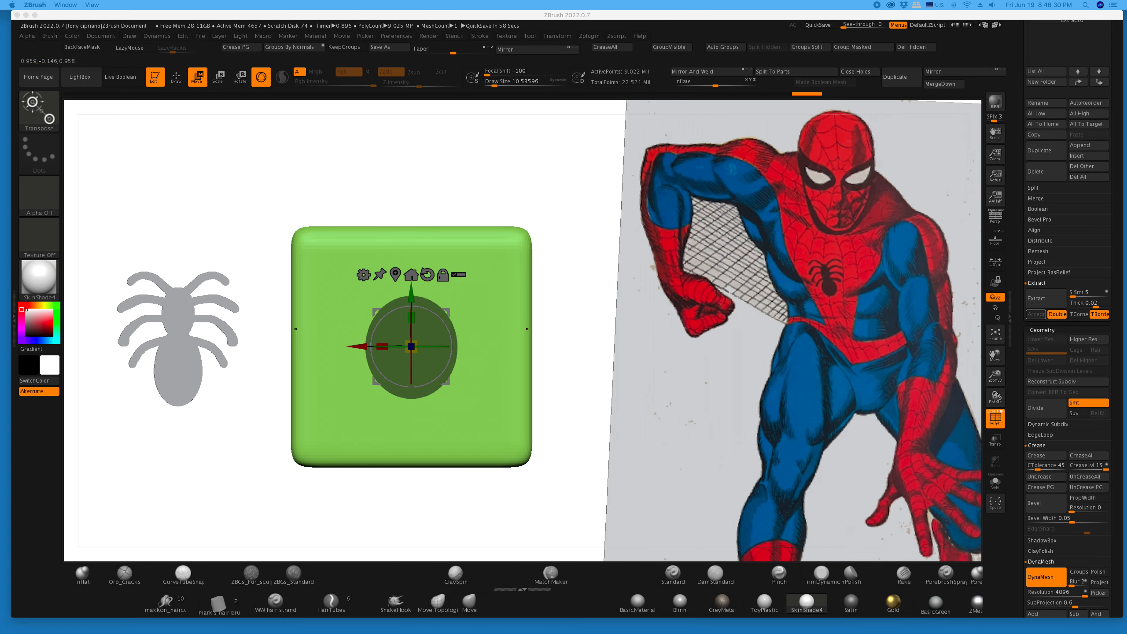
- Check the yellow comic illustration and the black-and-white comic page in Preview for the back spider emblem
left_click_drag(1126, 142, 647, 89)
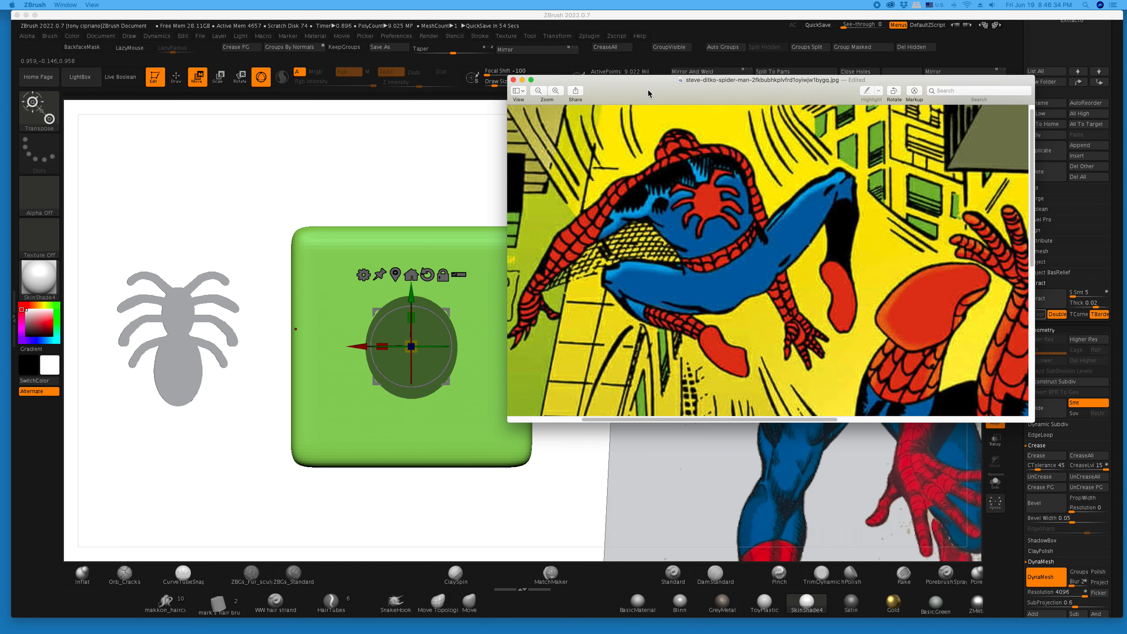
left_click_drag(648, 90, 1126, 138)
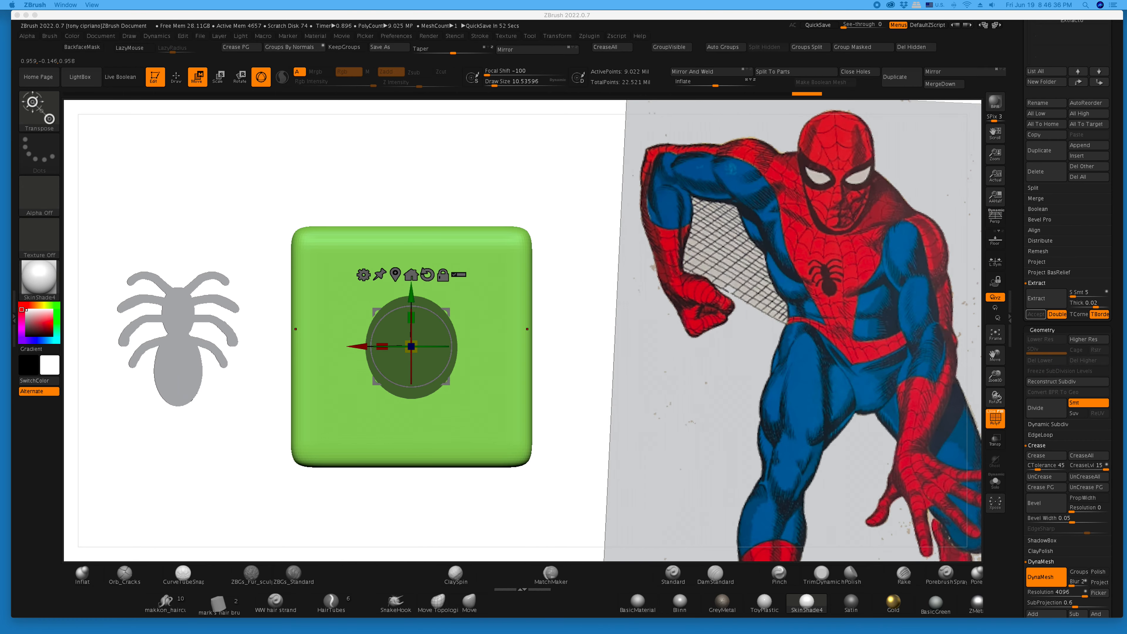
left_click_drag(1126, 137, 640, 83)
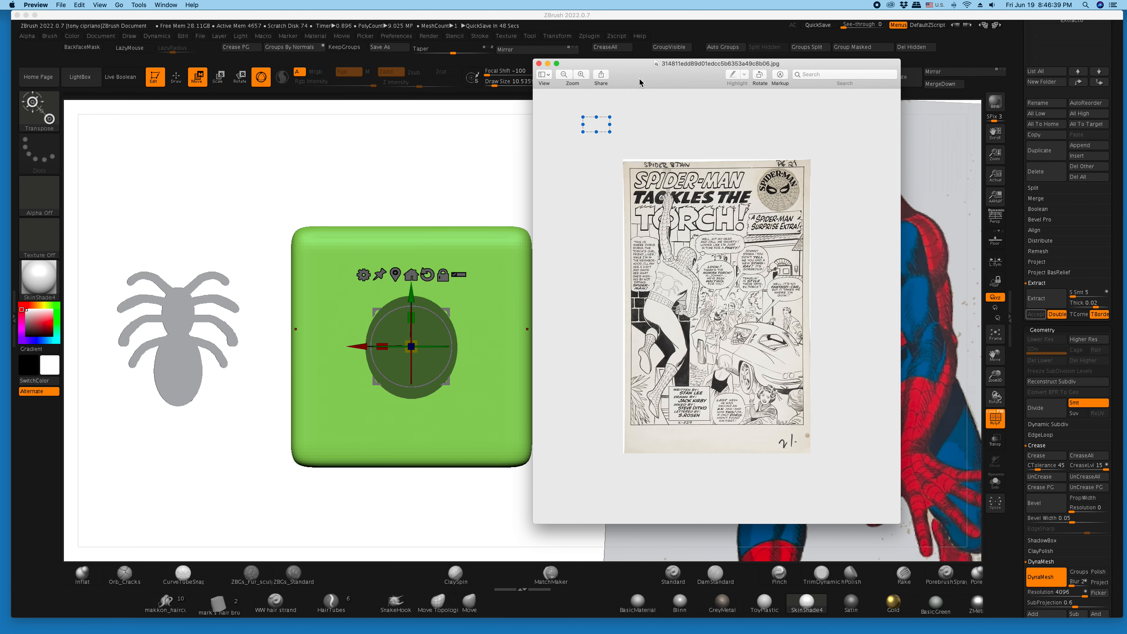
left_click(216, 86)
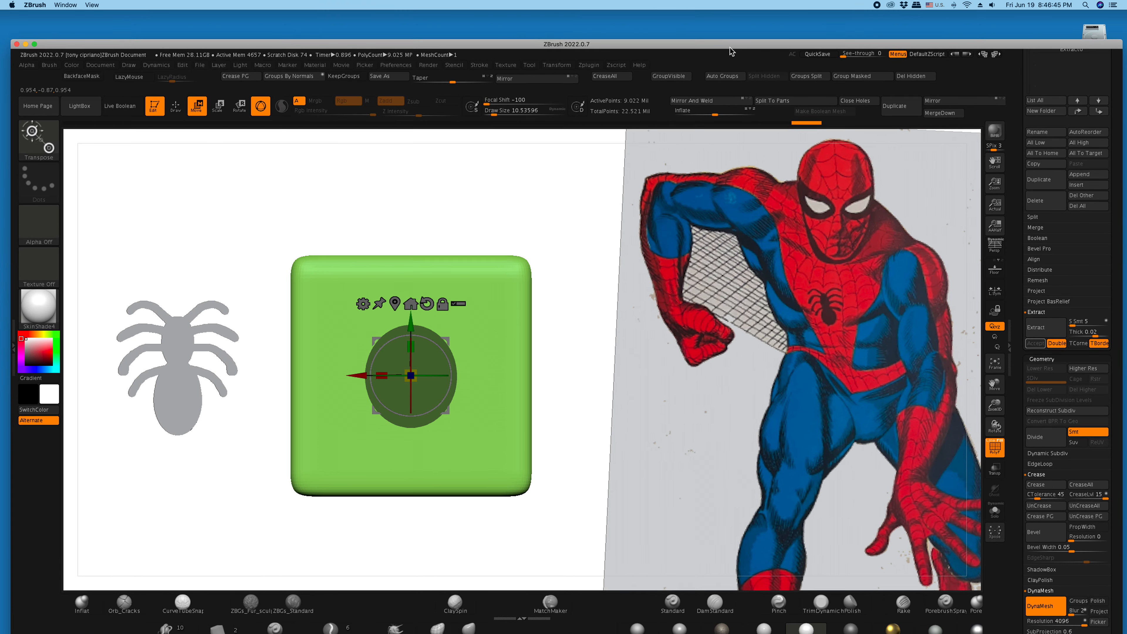
- Bring the black-and-white comic page forward in Preview and enlarge the spider emblem on Spider-Man's back
left_click_drag(737, 23, 722, 84)
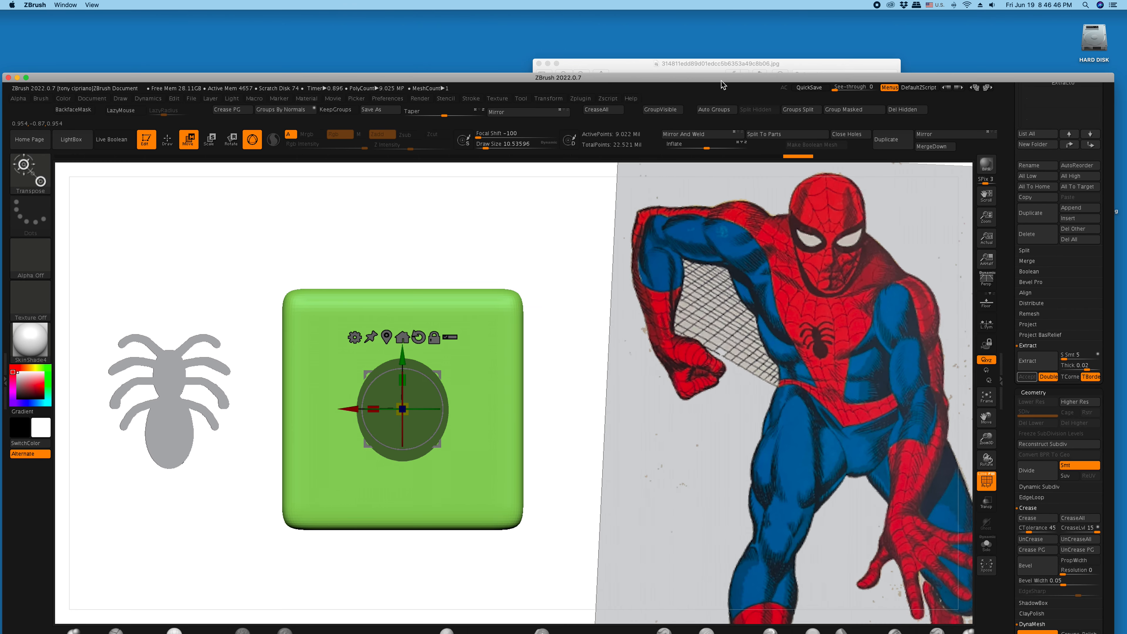
left_click(722, 64)
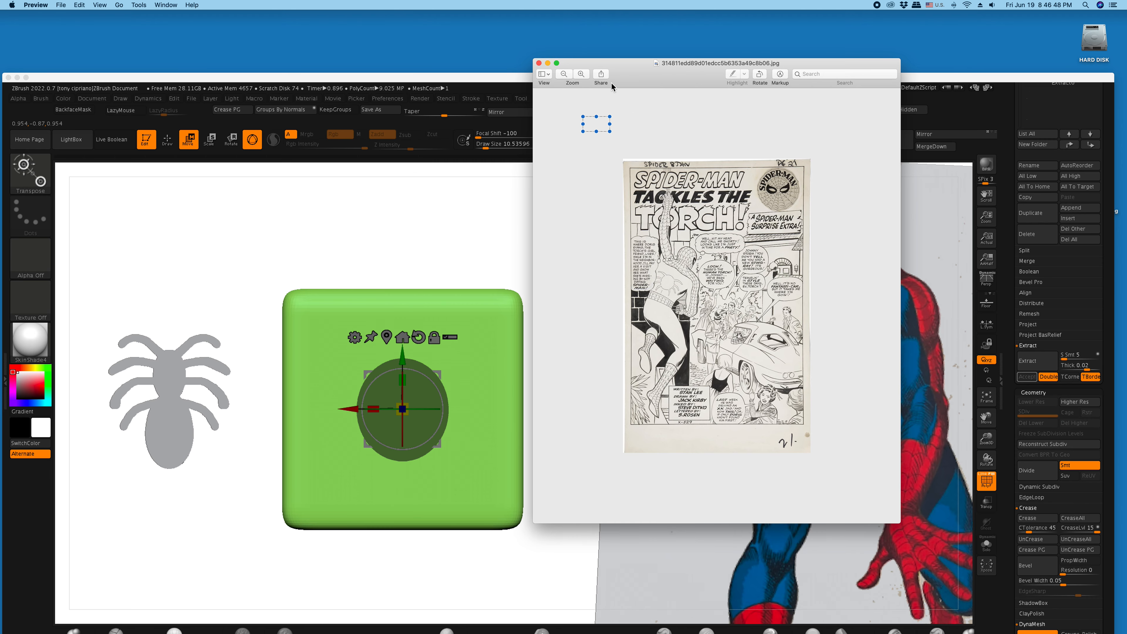
left_click(580, 74)
left_click(581, 74)
left_click(581, 74)
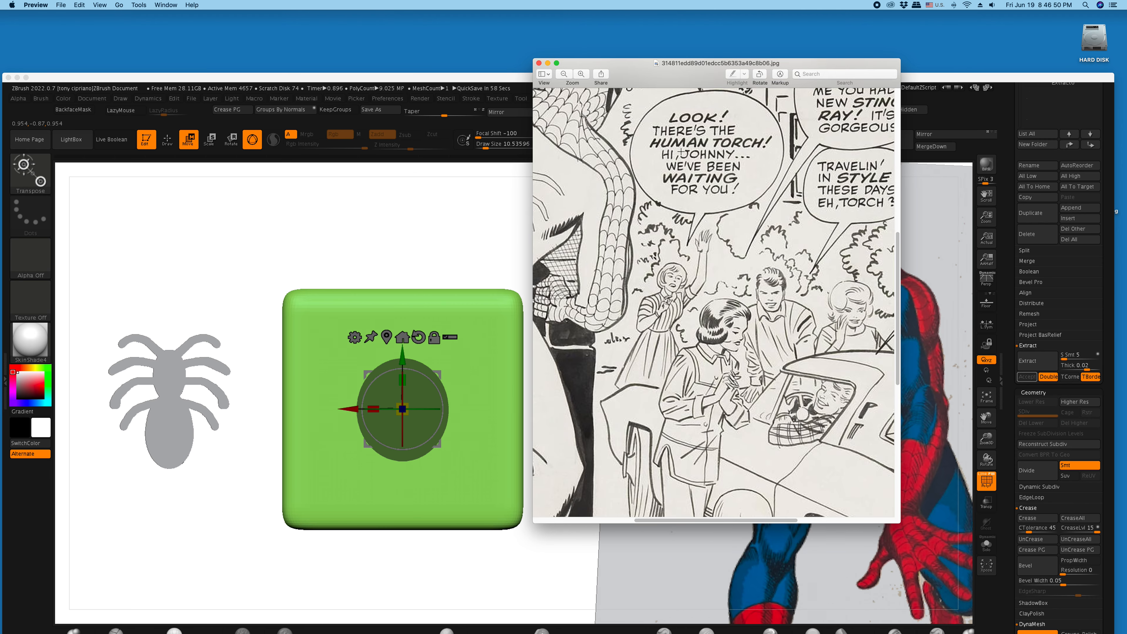
left_click_drag(750, 520, 662, 519)
left_click_drag(666, 68, 747, 67)
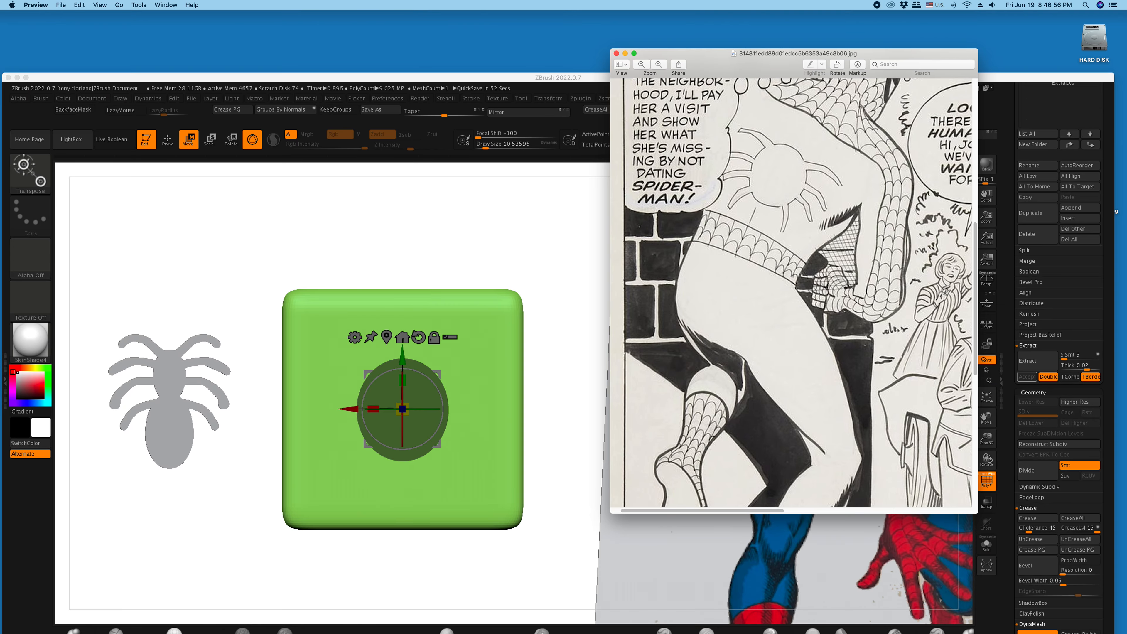
- Compare the back emblem in the yellow comic illustration and the orange suit-concept sheet
left_click_drag(1126, 191, 817, 300)
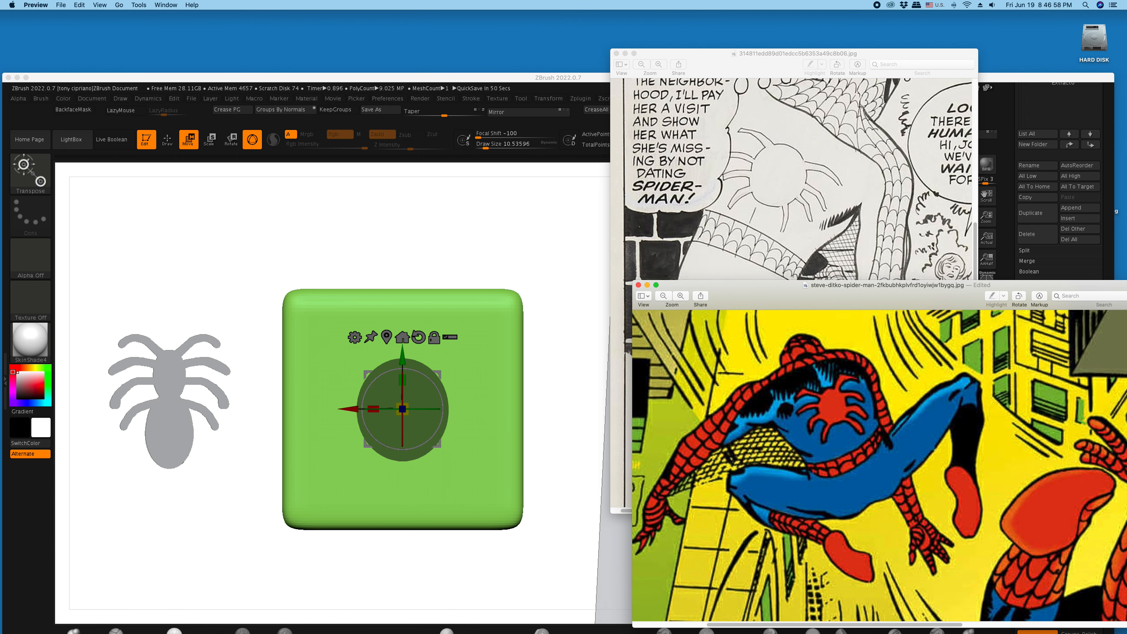
left_click_drag(1126, 110, 781, 140)
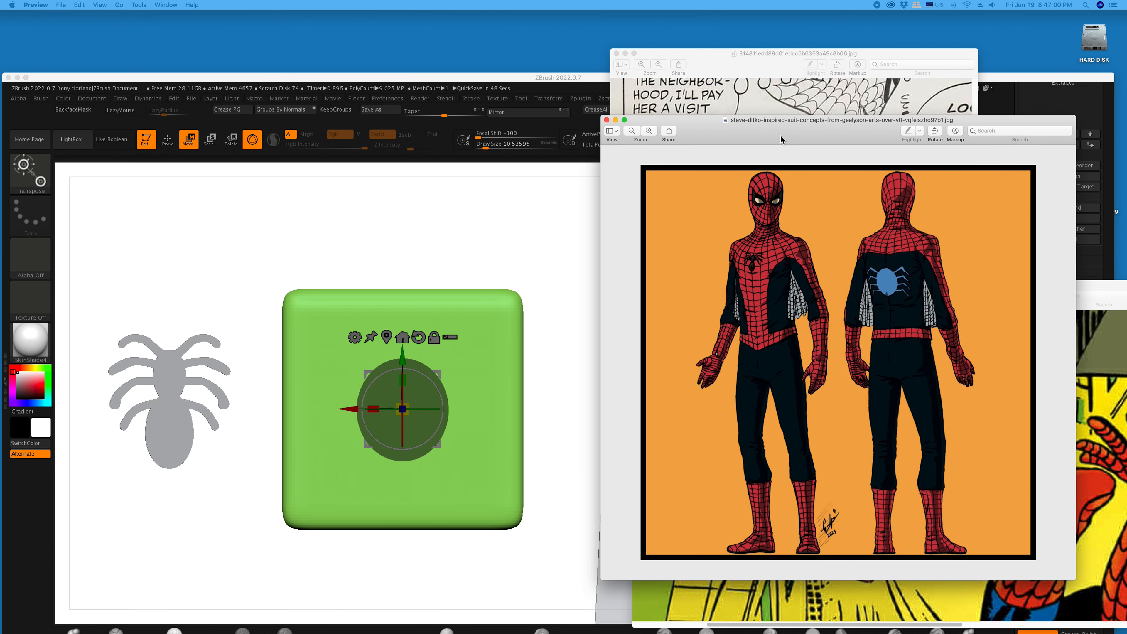
left_click_drag(780, 140, 1126, 138)
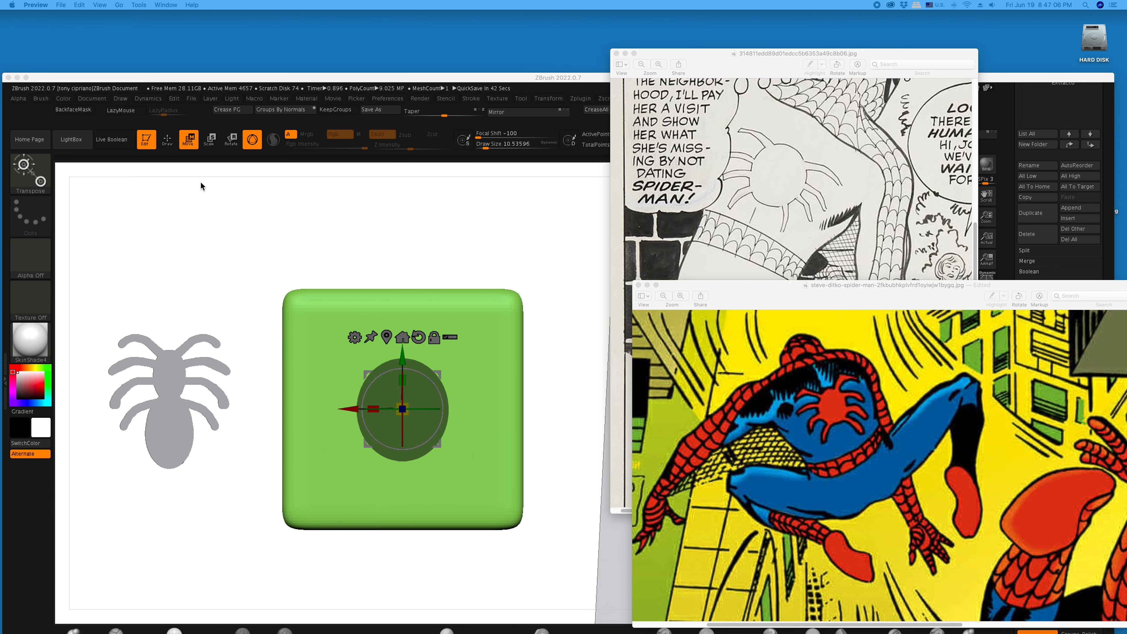
- Clear the reference image windows off the workspace, switch back to ZBrush, and reposition its window higher on the screen
left_click(274, 79)
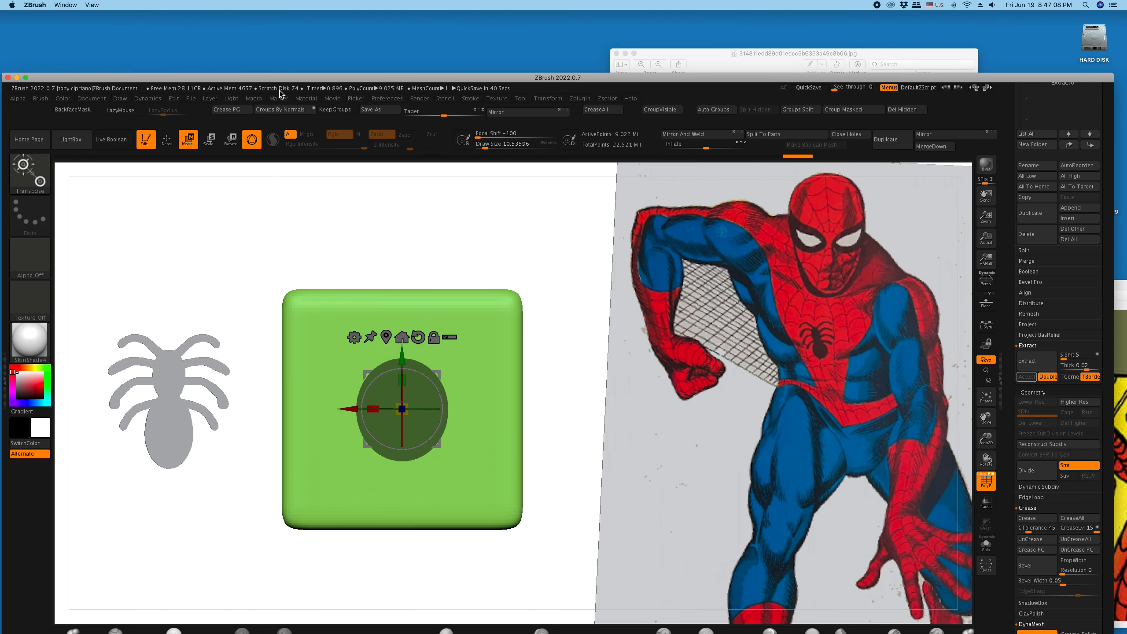
left_click(743, 66)
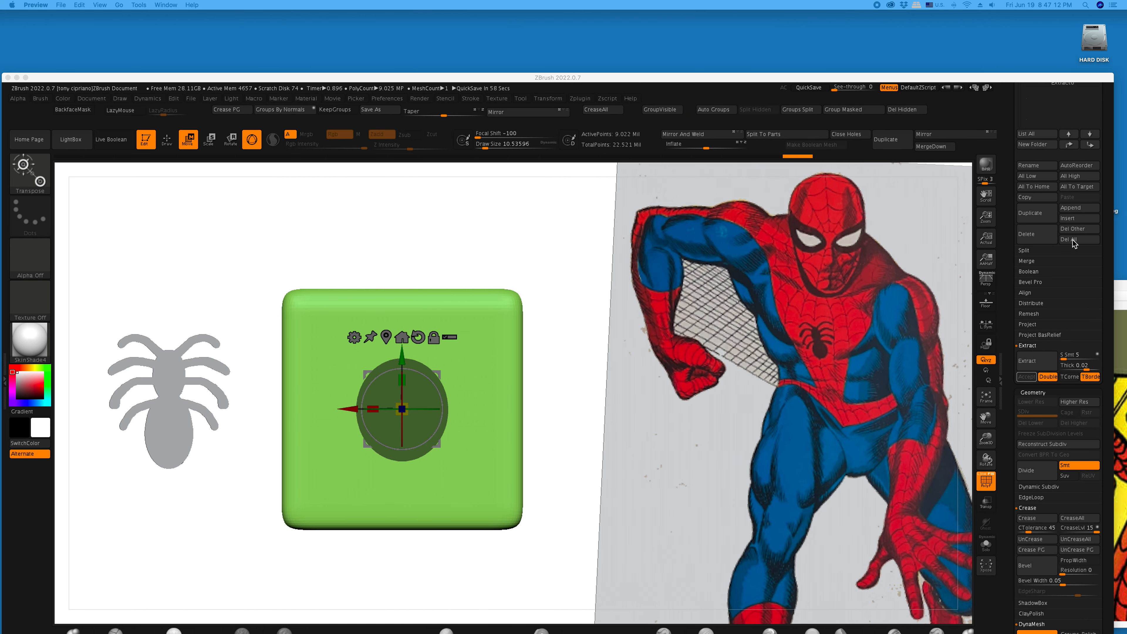
left_click_drag(1112, 288, 1116, 291)
left_click(1120, 293)
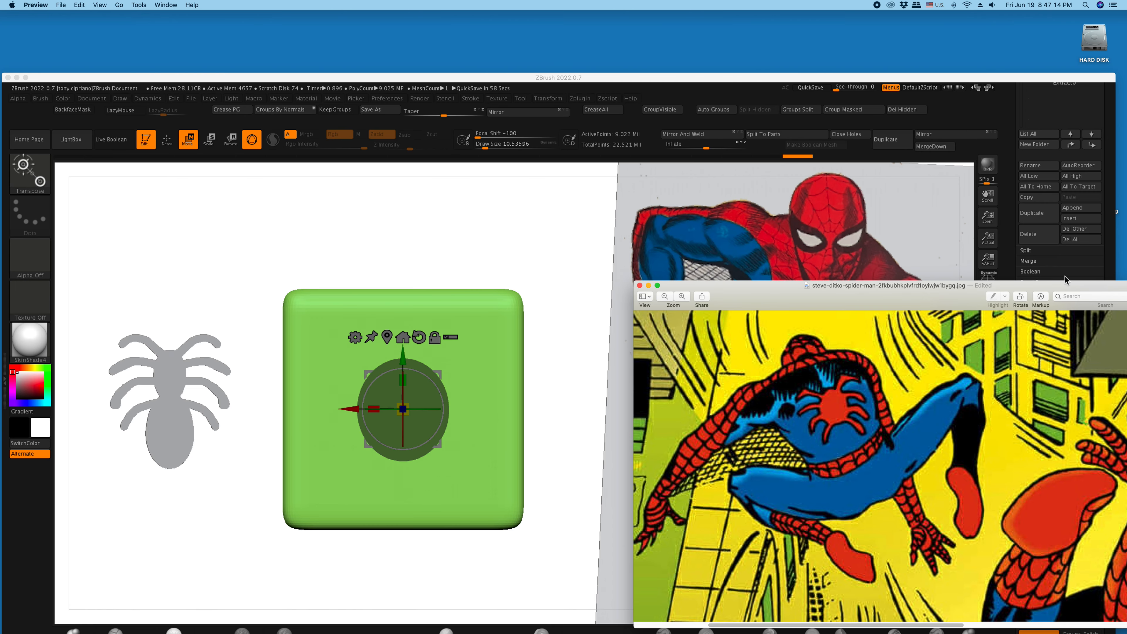
left_click_drag(936, 290, 1126, 311)
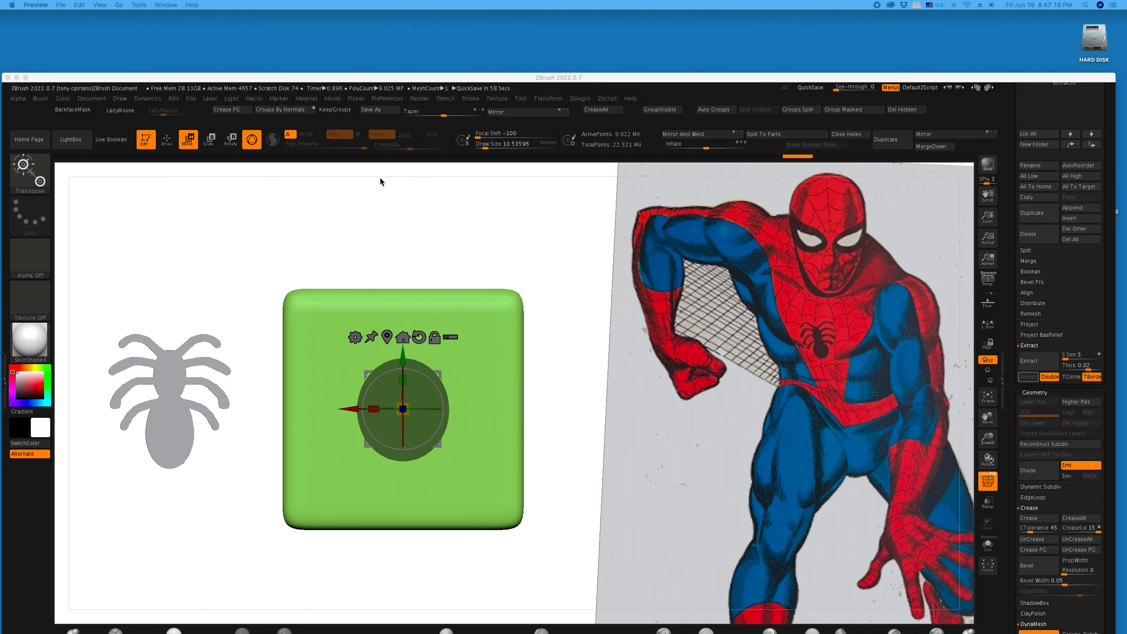
left_click_drag(397, 76, 483, 27)
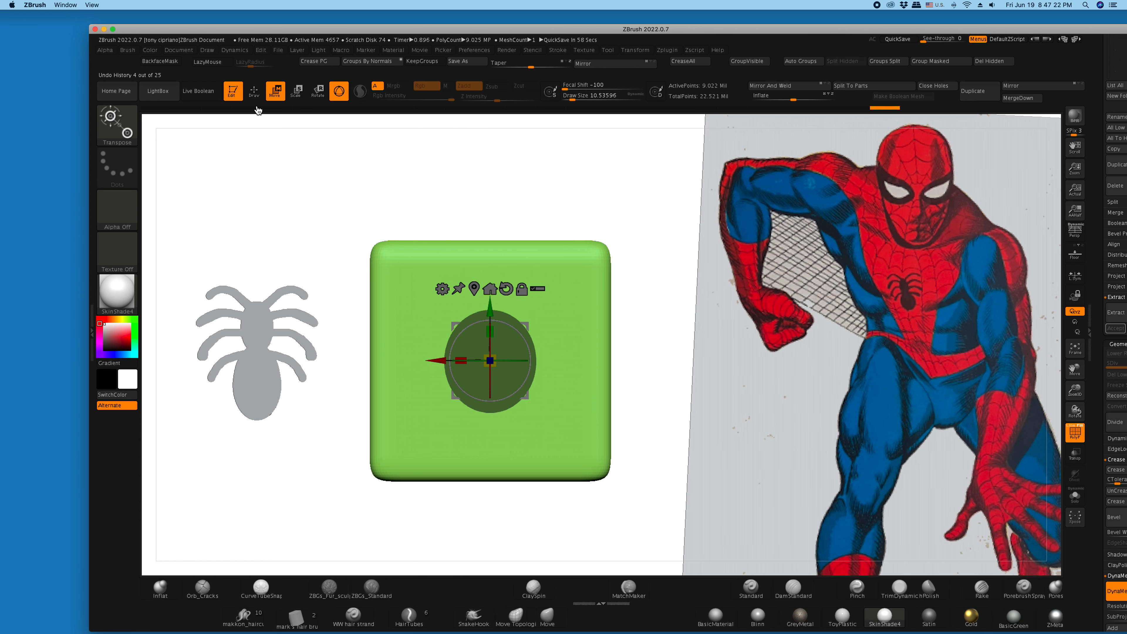
- Mask two mirrored pairs of bent upper legs out from the large oval with the FreeHand stroke in Draw mode
key("ctrl")
left_click(115, 173, "ctrl")
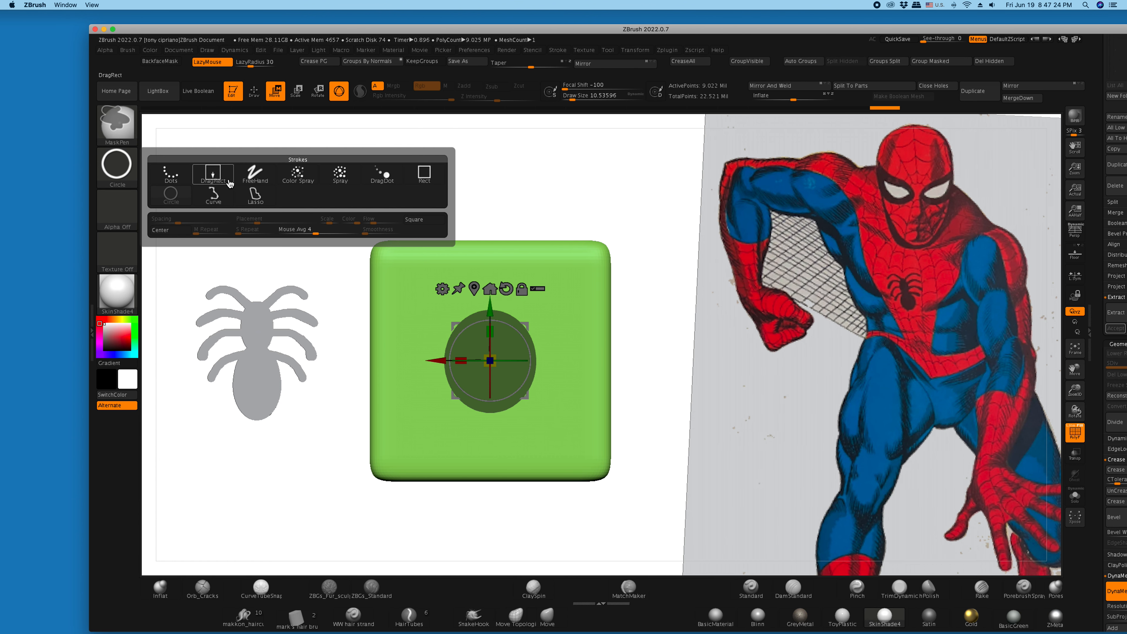
left_click(256, 173, "ctrl")
left_click(254, 91)
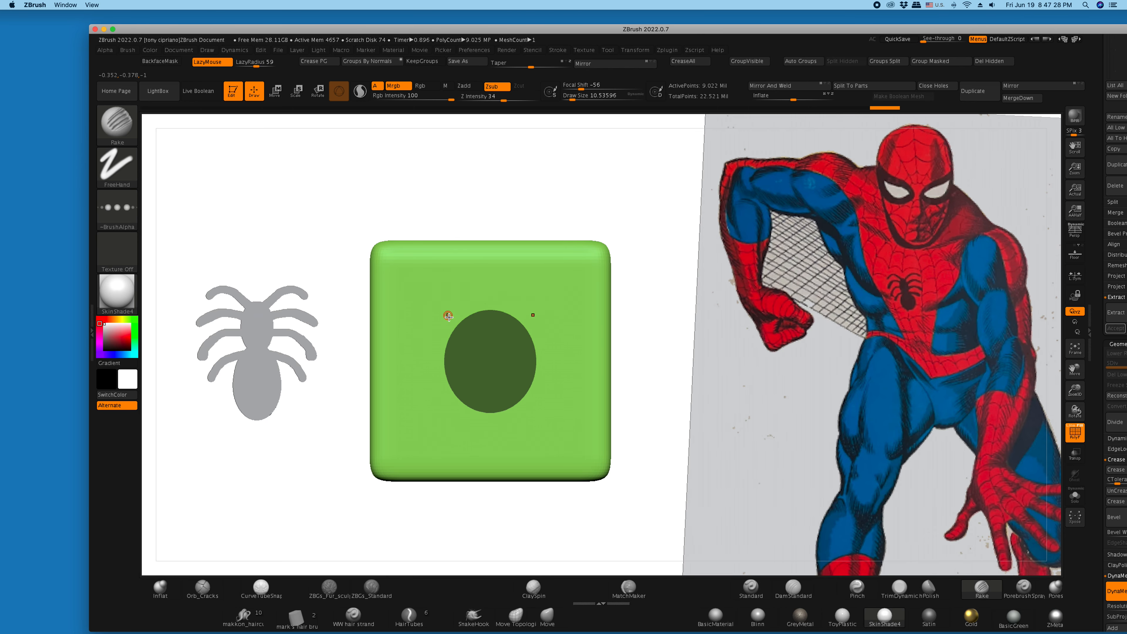
key("ctrl")
mouse_move(467, 321)
left_mouse_down("ctrl")
mouse_move(436, 301)
mouse_move(394, 314)
mouse_move(438, 303)
mouse_move(479, 333)
mouse_move(397, 340)
mouse_move(380, 363)
mouse_move(436, 330)
mouse_move(468, 343)
left_mouse_up("ctrl")
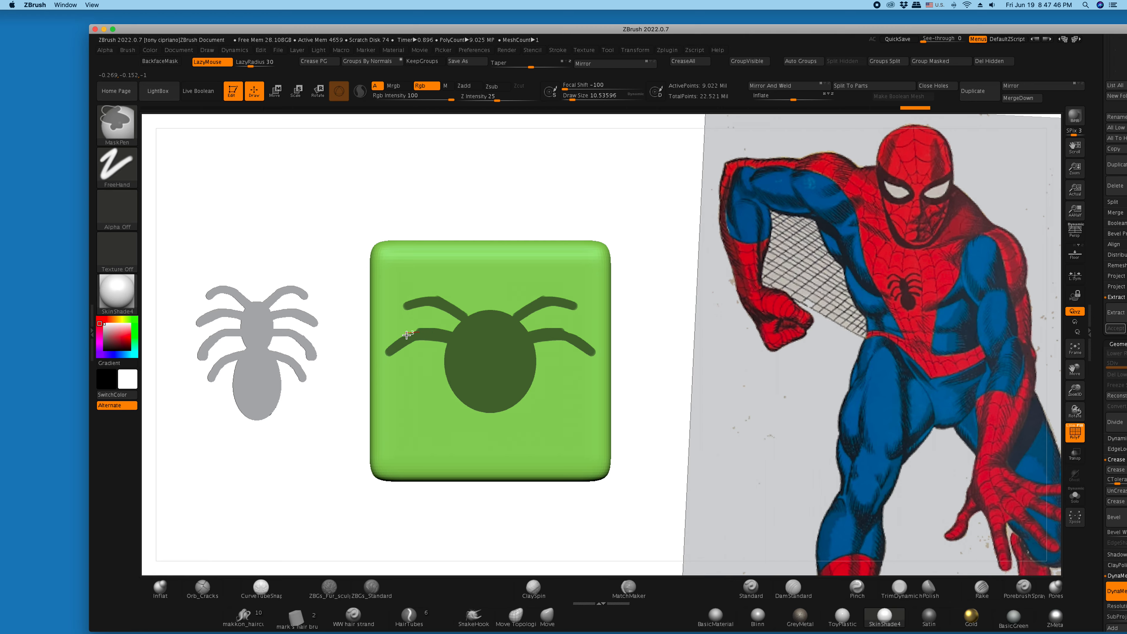
- Extend the tips of the two upper leg pairs, then mask two mirrored pairs of bent lower legs onto the large oval
left_click_drag(393, 349, 389, 353, "ctrl")
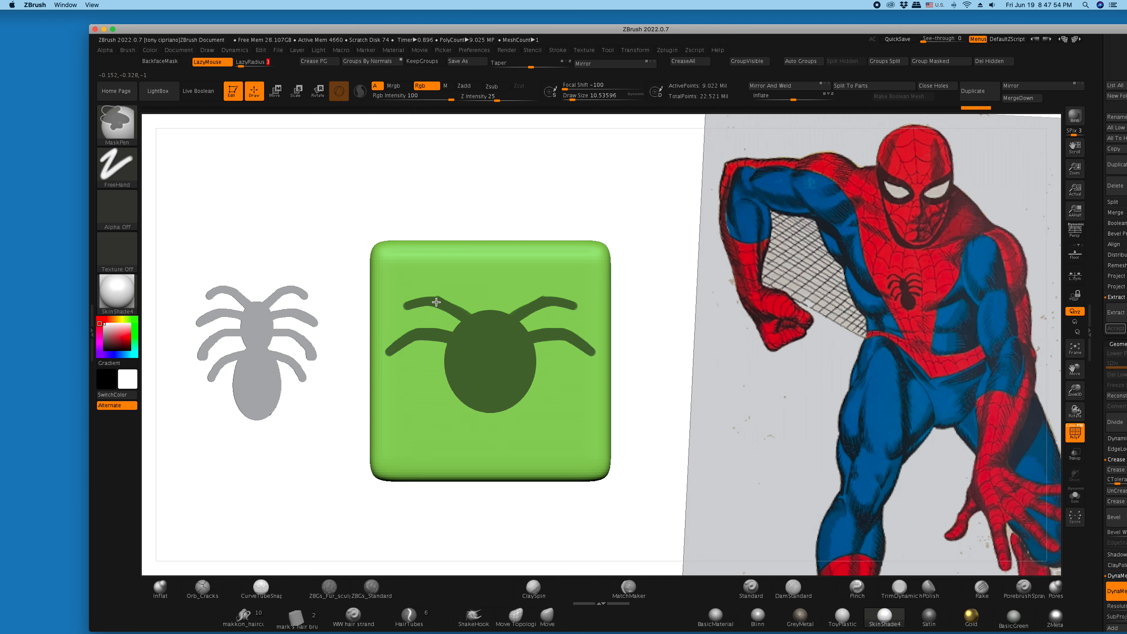
left_click_drag(398, 313, 397, 315, "ctrl")
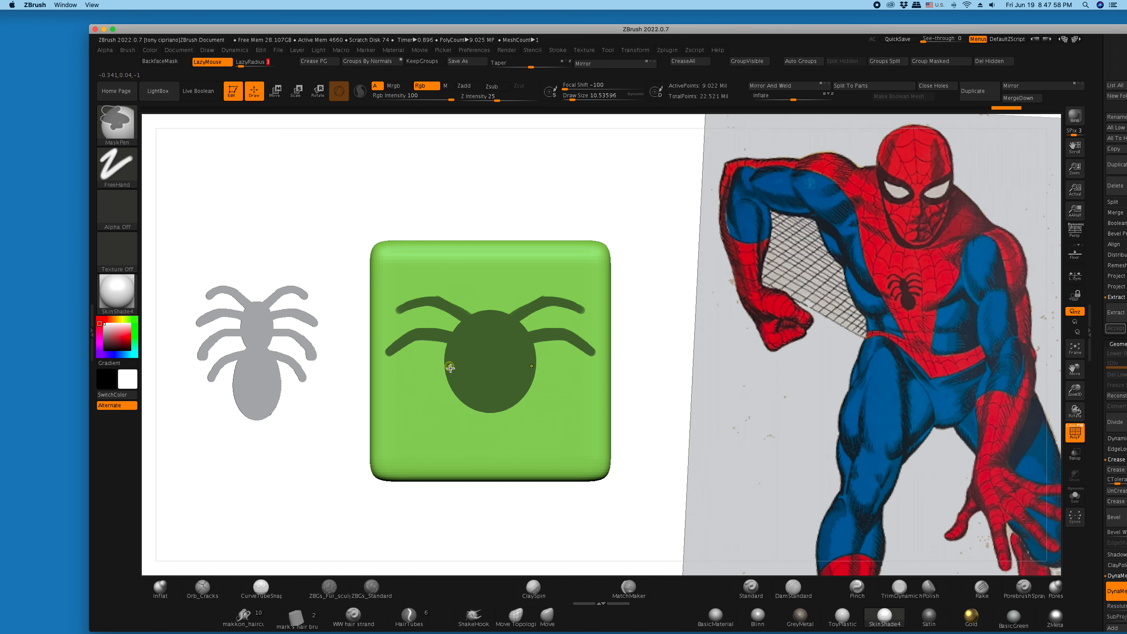
mouse_move(453, 373)
left_mouse_down("ctrl")
mouse_move(422, 377)
mouse_move(405, 410)
left_mouse_up("ctrl")
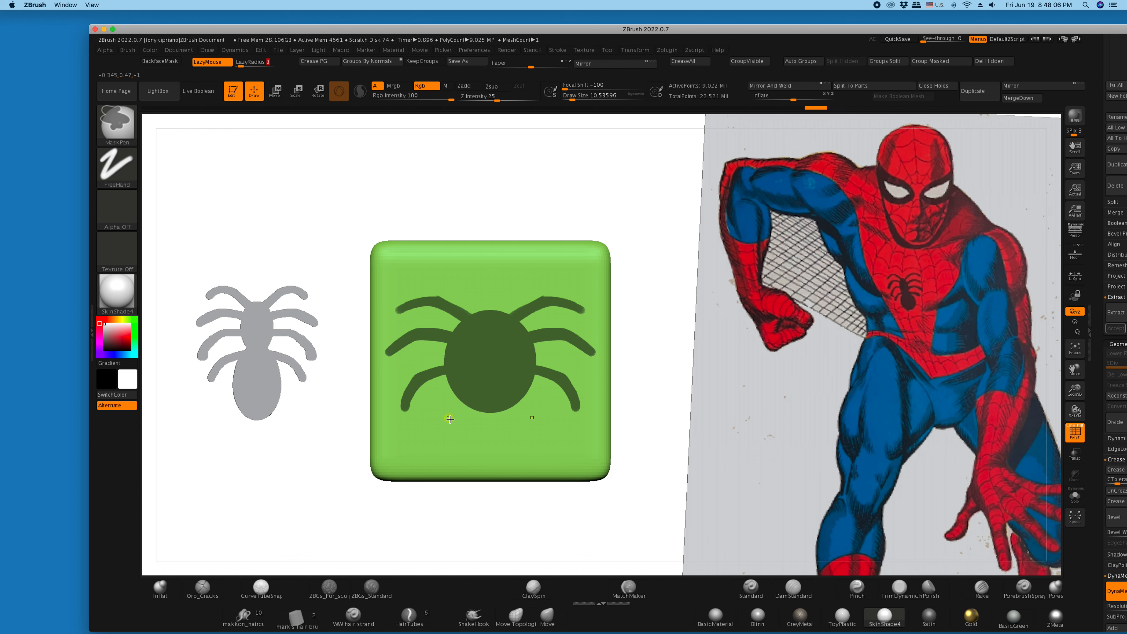
mouse_move(464, 402)
left_mouse_down("ctrl")
mouse_move(437, 438)
mouse_move(440, 423)
left_mouse_up("ctrl")
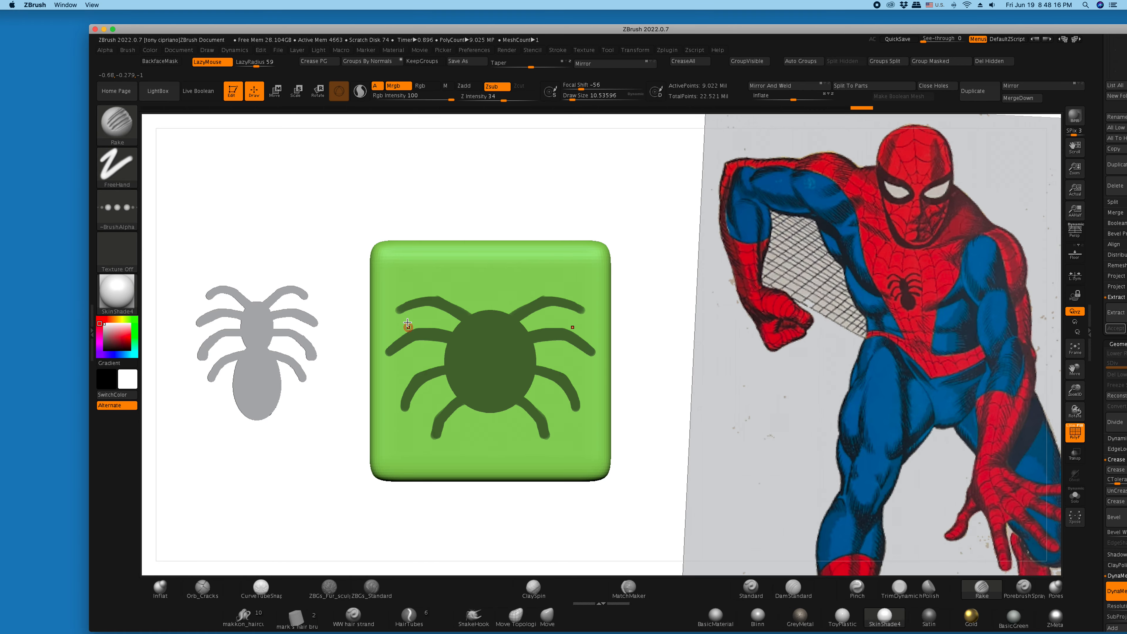
- Bring the subtool extraction settings back into view, extract the masked back emblem from the cube, and accept it as a separate subtool
left_click_drag(828, 32, 751, 18)
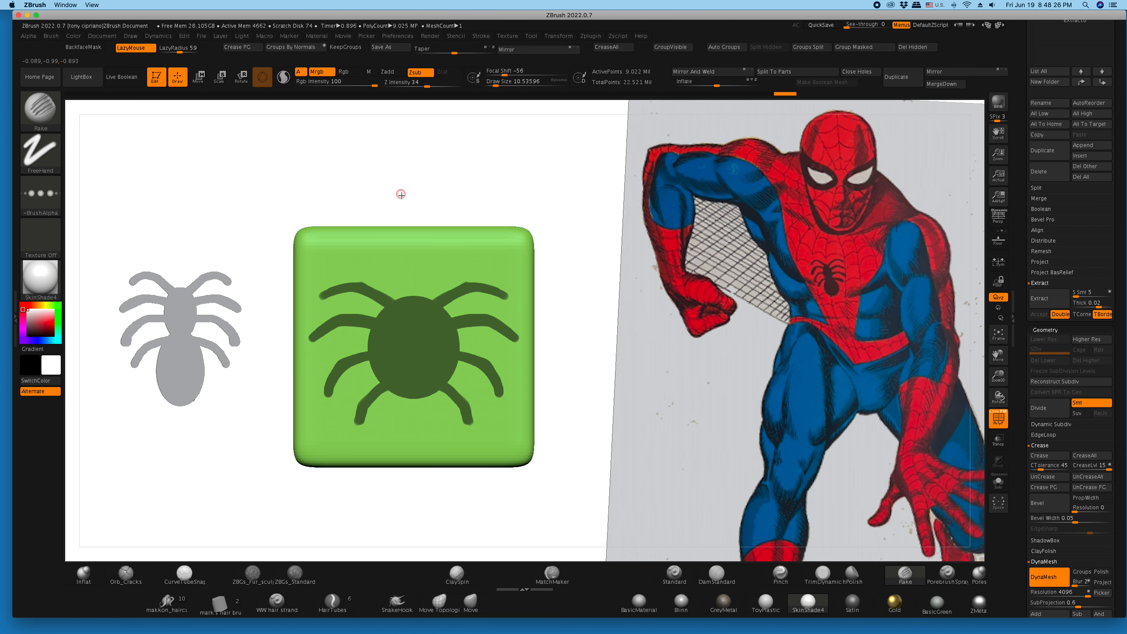
left_click(1028, 300)
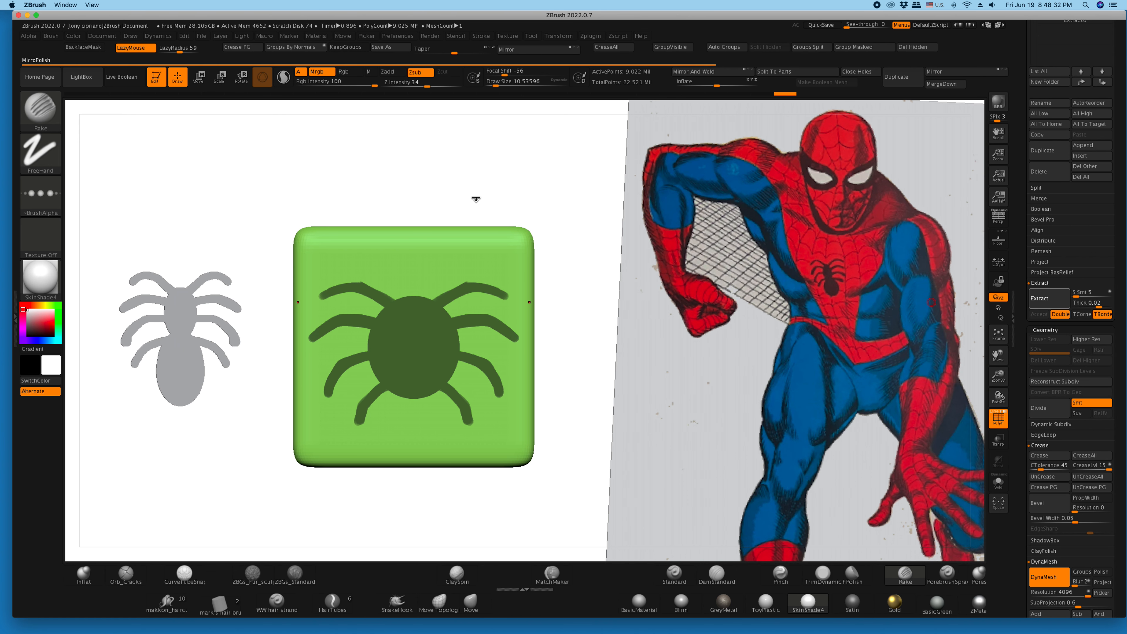
left_click(1039, 314)
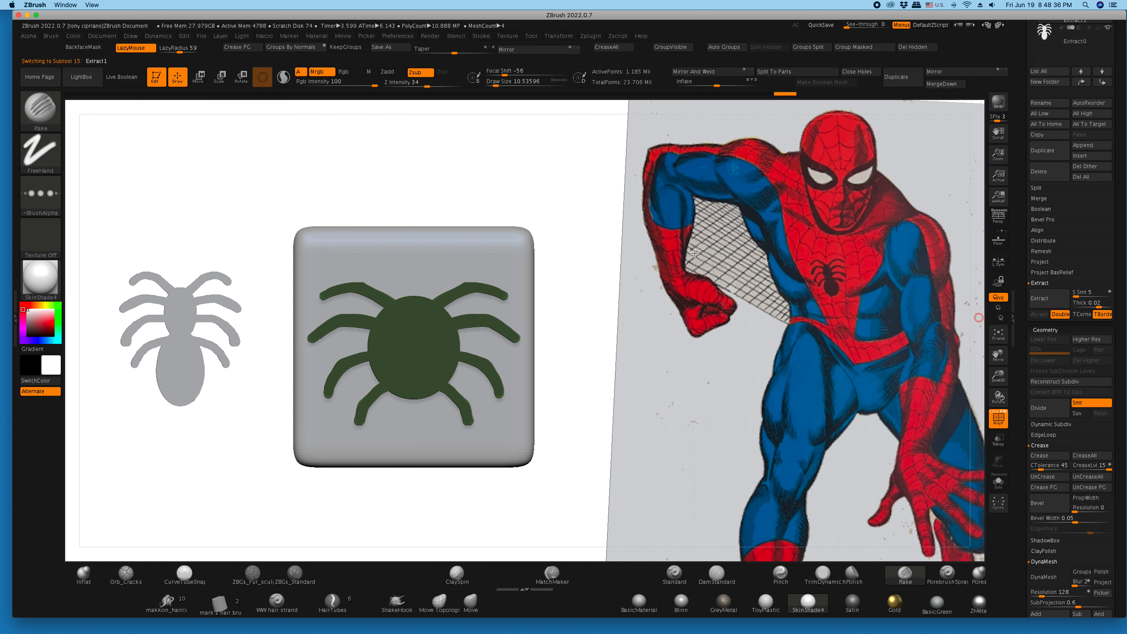
left_click_drag(546, 187, 456, 182)
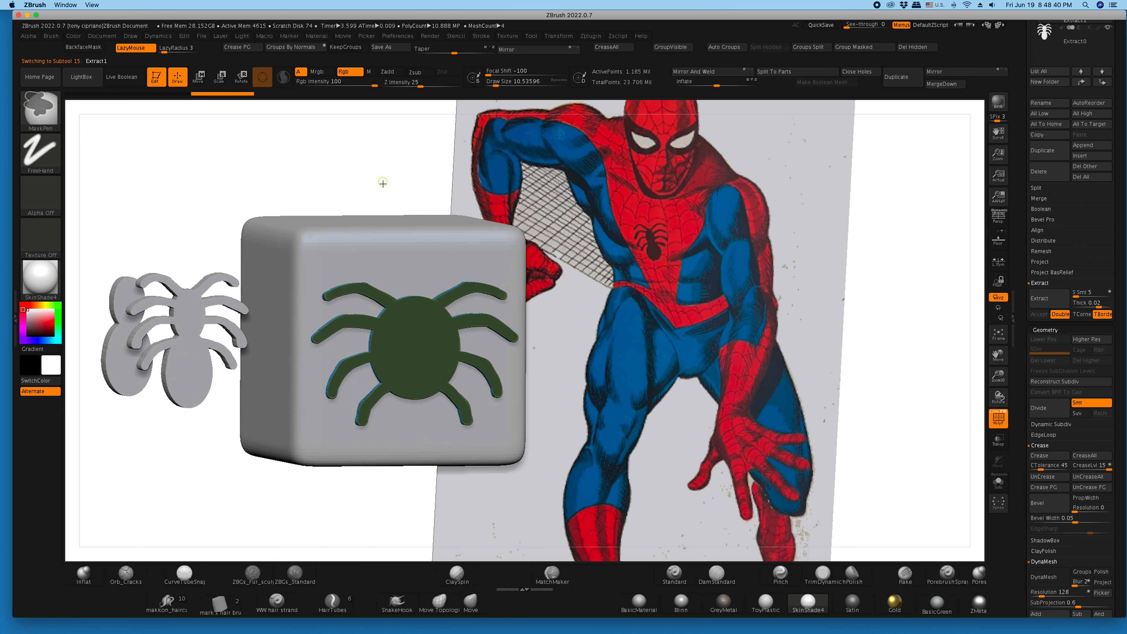
left_click_drag(320, 152, 323, 152)
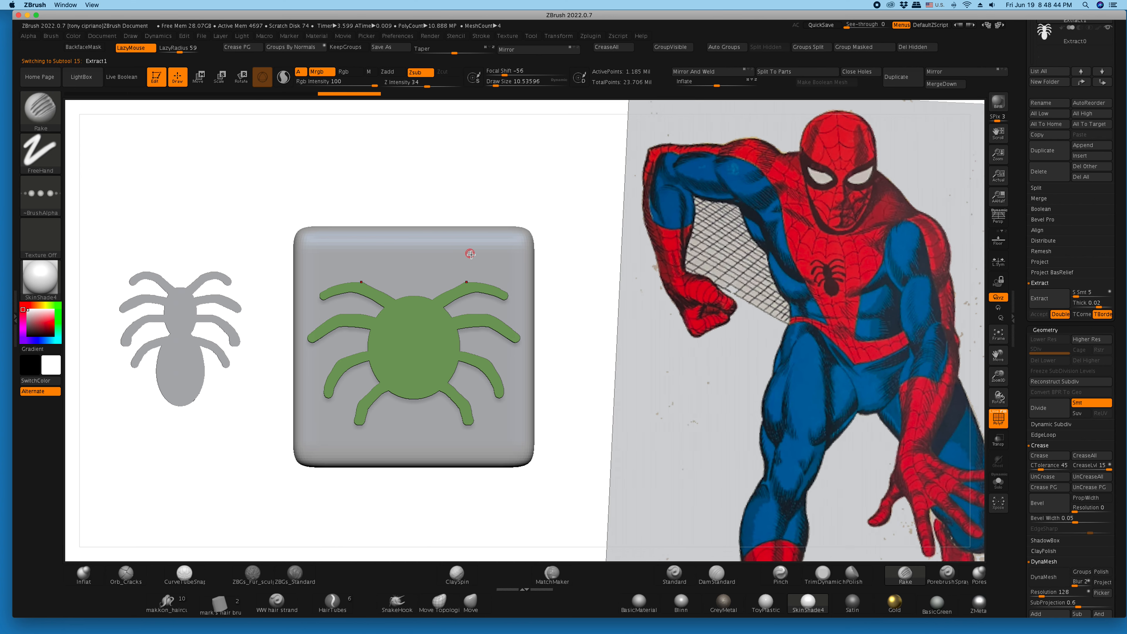
- Save the tool to the Desktop as a new numbered spidey .ztl version, and delete the masking cube subtool
left_click(461, 253, "alt")
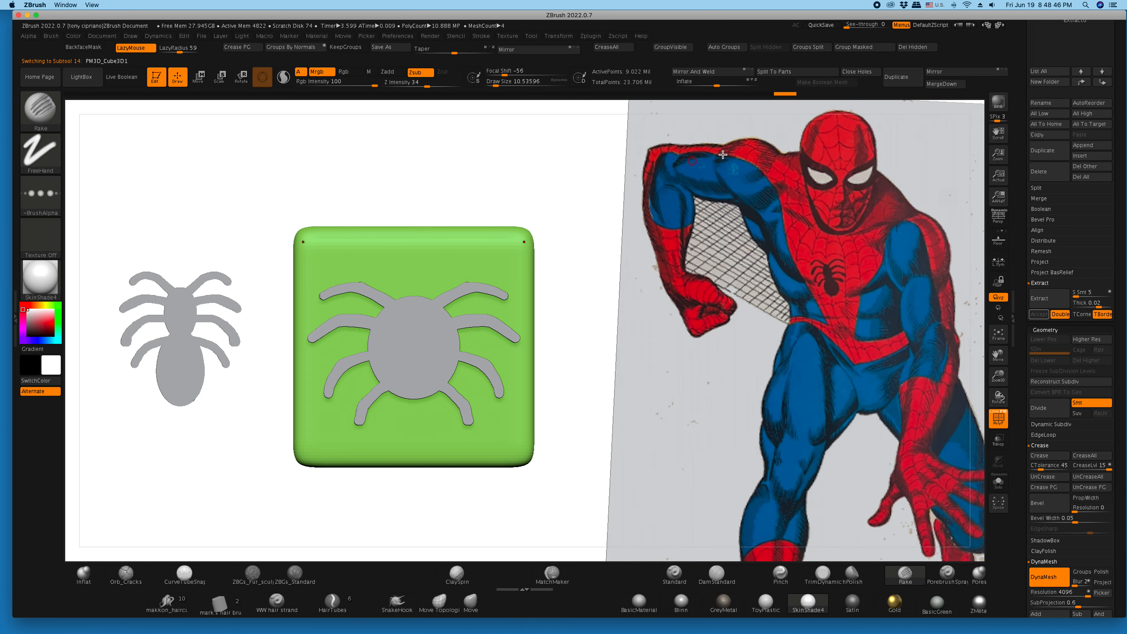
scroll(1023, 284, "up", 5)
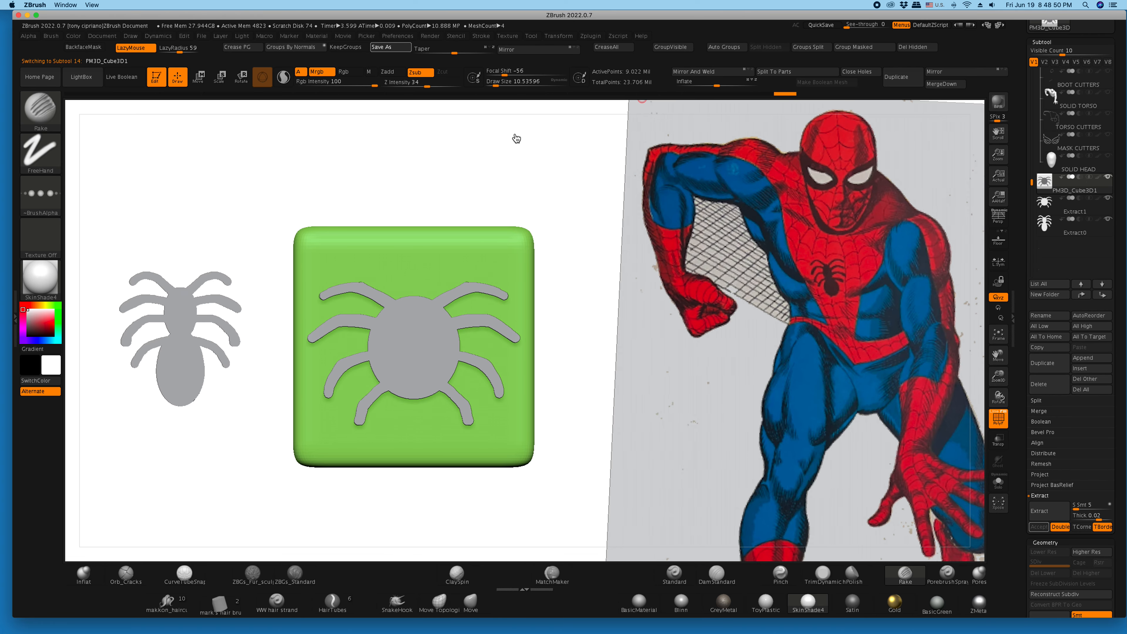
left_click(391, 47)
left_click(546, 102)
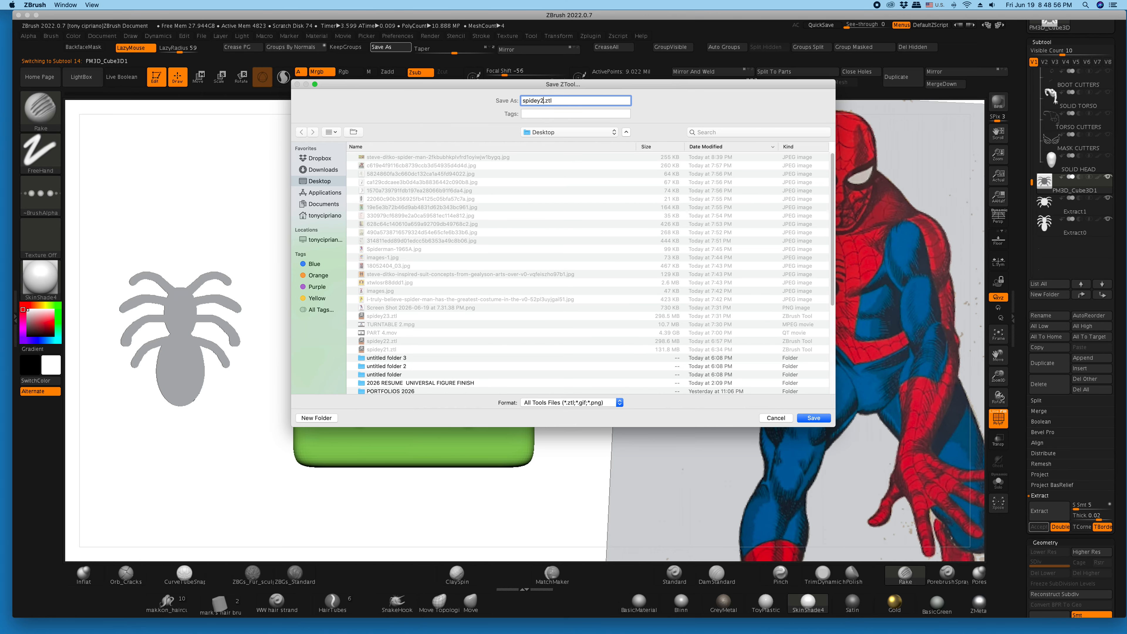
key("Return")
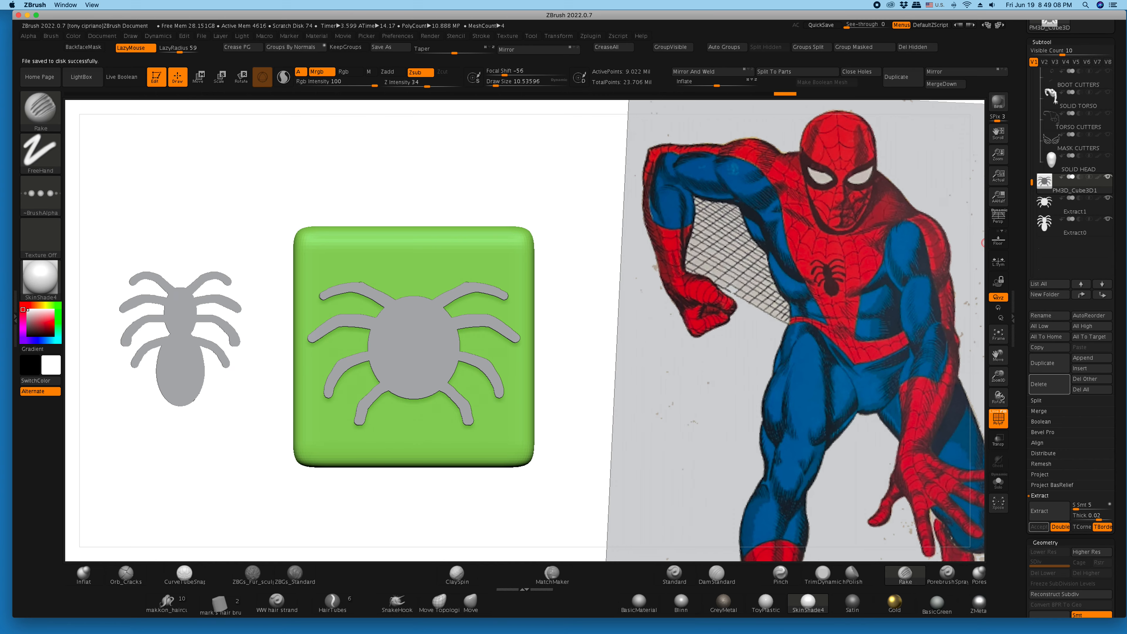
left_click(1048, 383)
left_click(1046, 400)
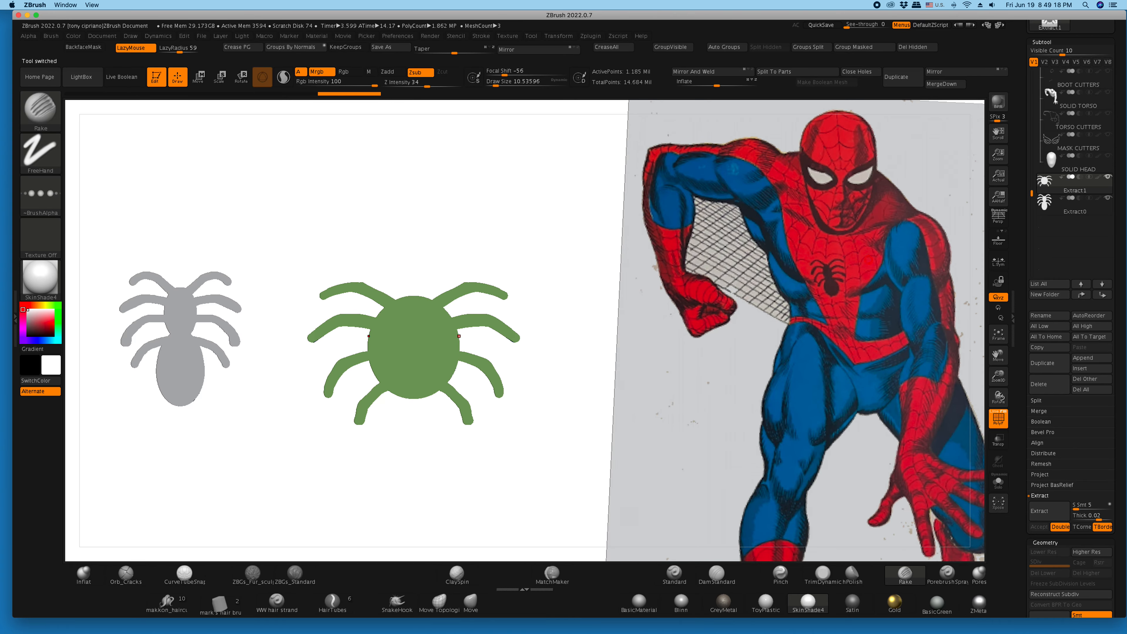
- Sample the red R 229, G 50, B 58, turn off the polygroup display, and fill the round-bodied back emblem with that color
key("c")
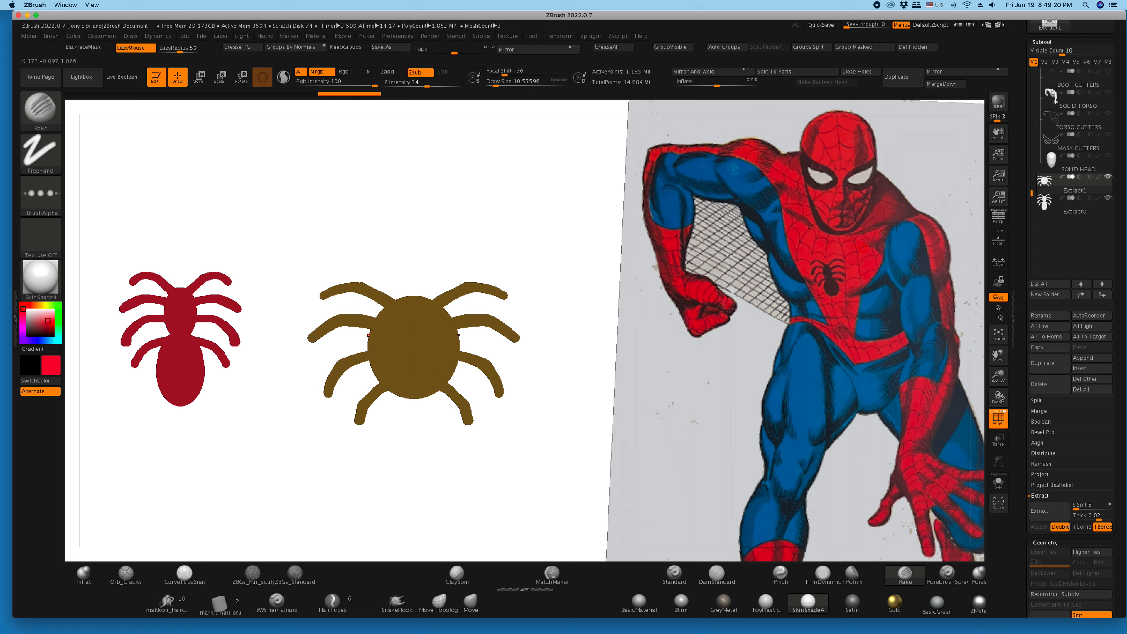
key("shift+f")
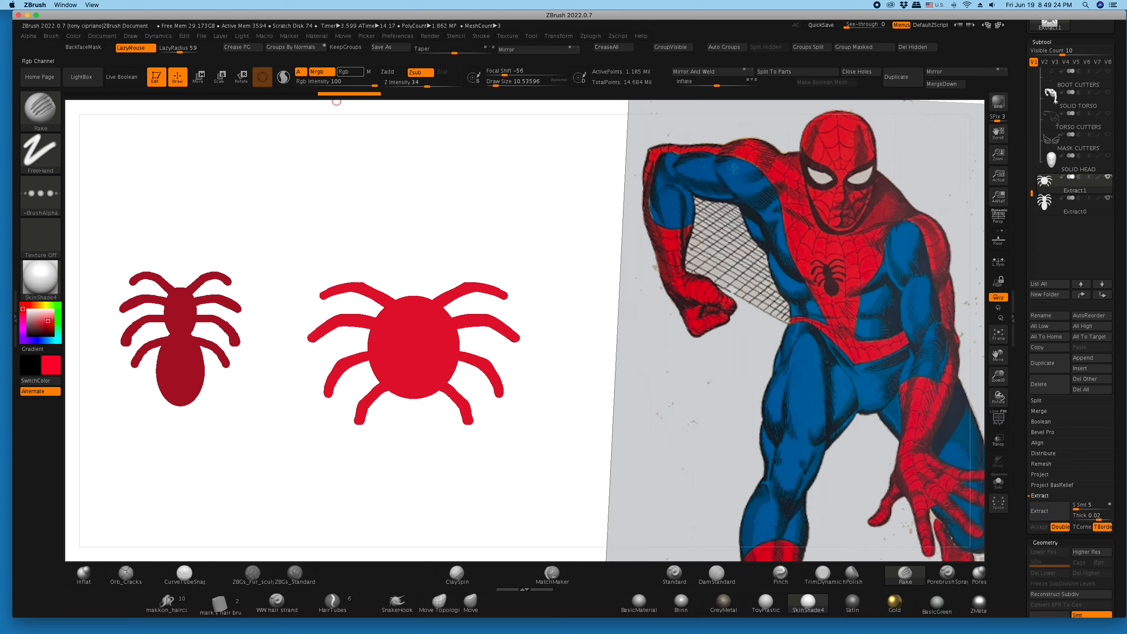
mouse_move(73, 37)
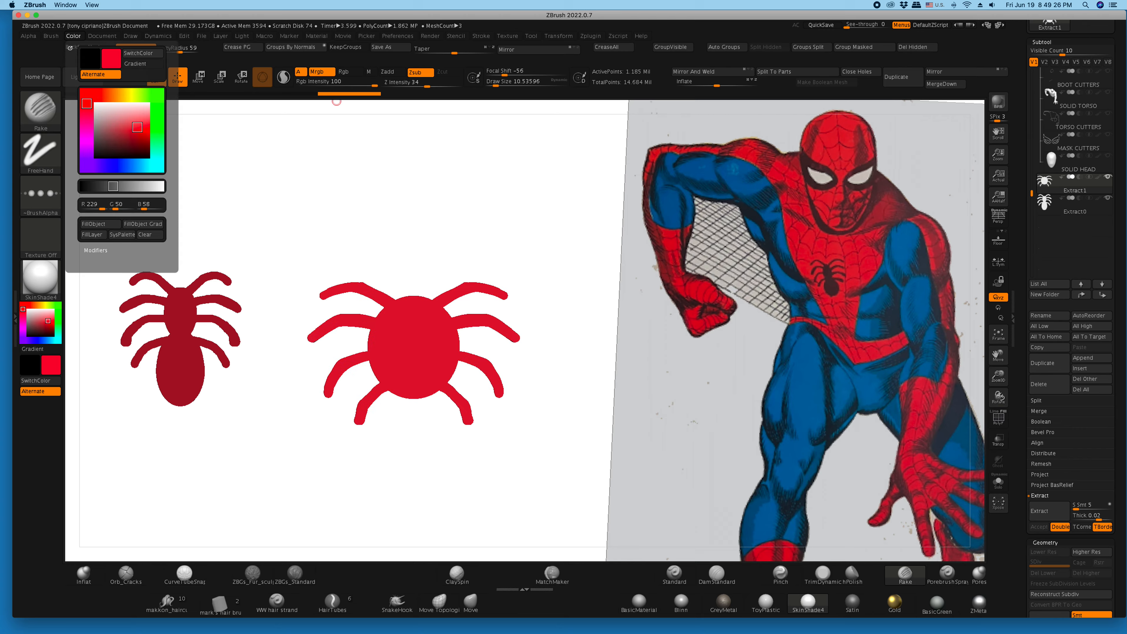
left_click(95, 224)
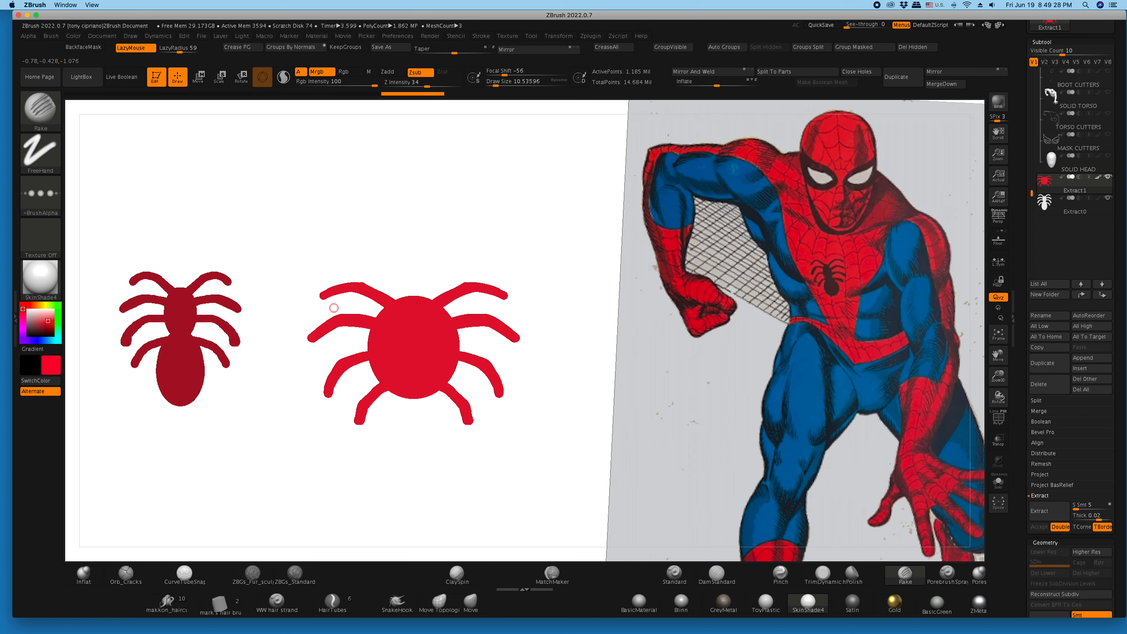
- Make the narrow-bodied chest emblem the active subtool and fill it with black
key("alt+Down")
left_click(28, 335)
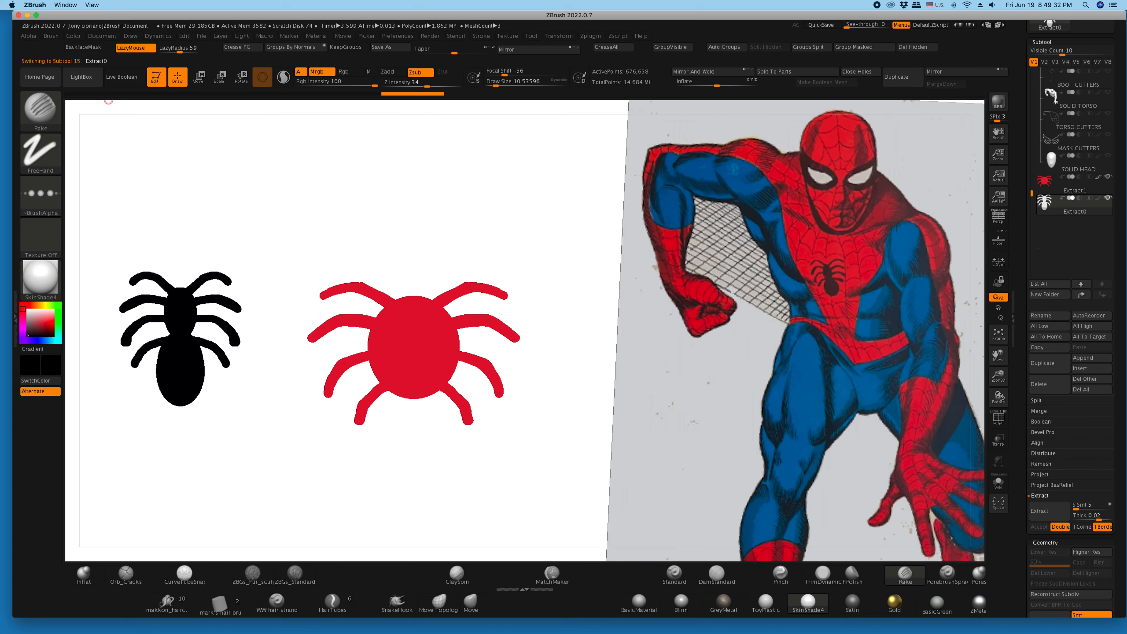
left_click(73, 36)
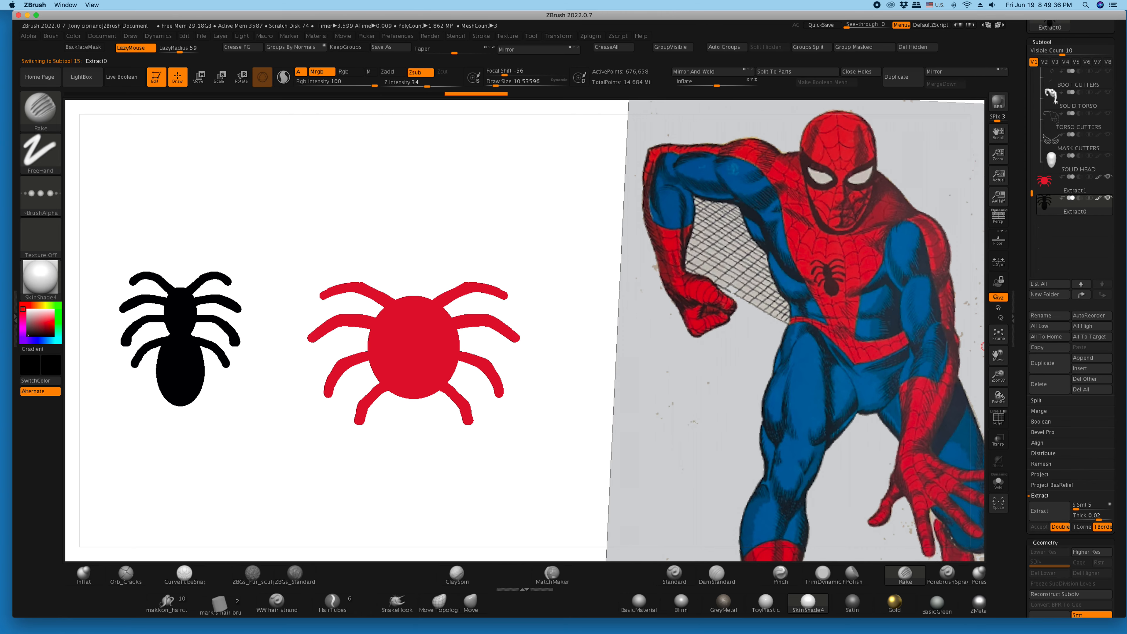
- Hide the reference image plane, show the spidey24 body, reset the active color to white, and turn on polypaint for the subtools
left_click(999, 333)
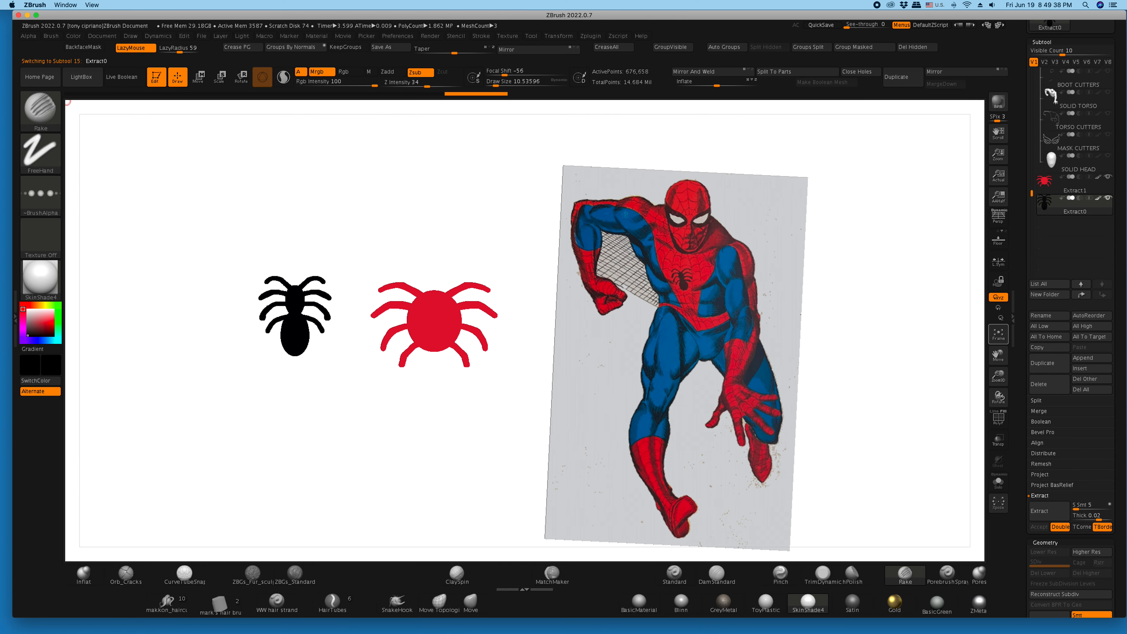
scroll(1032, 280, "up", 10)
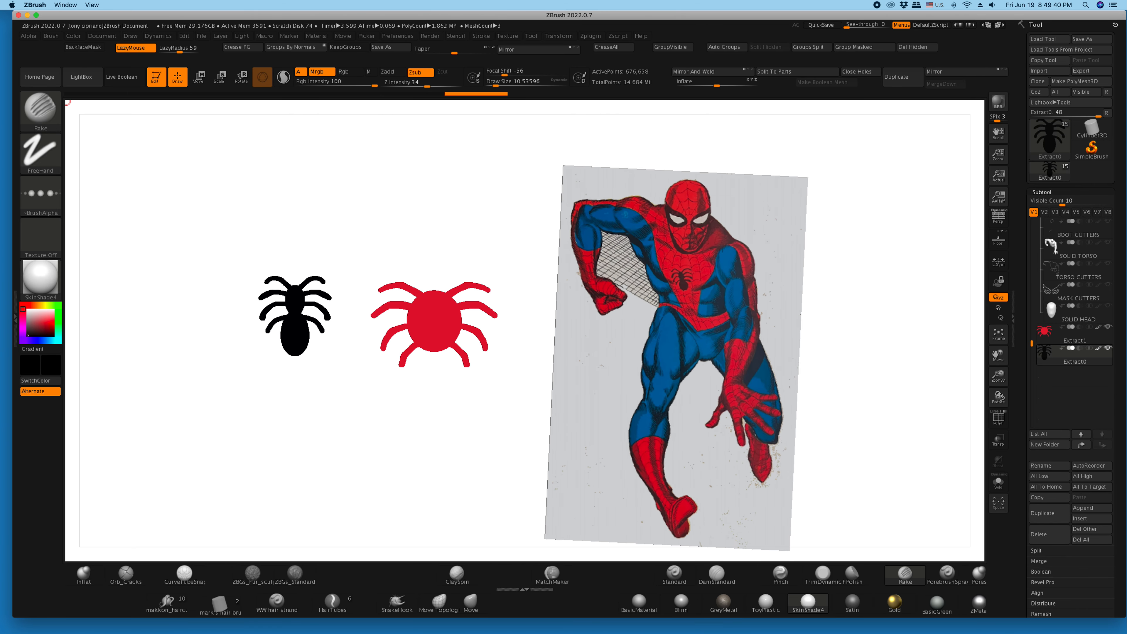
left_click_drag(1031, 280, 1031, 222)
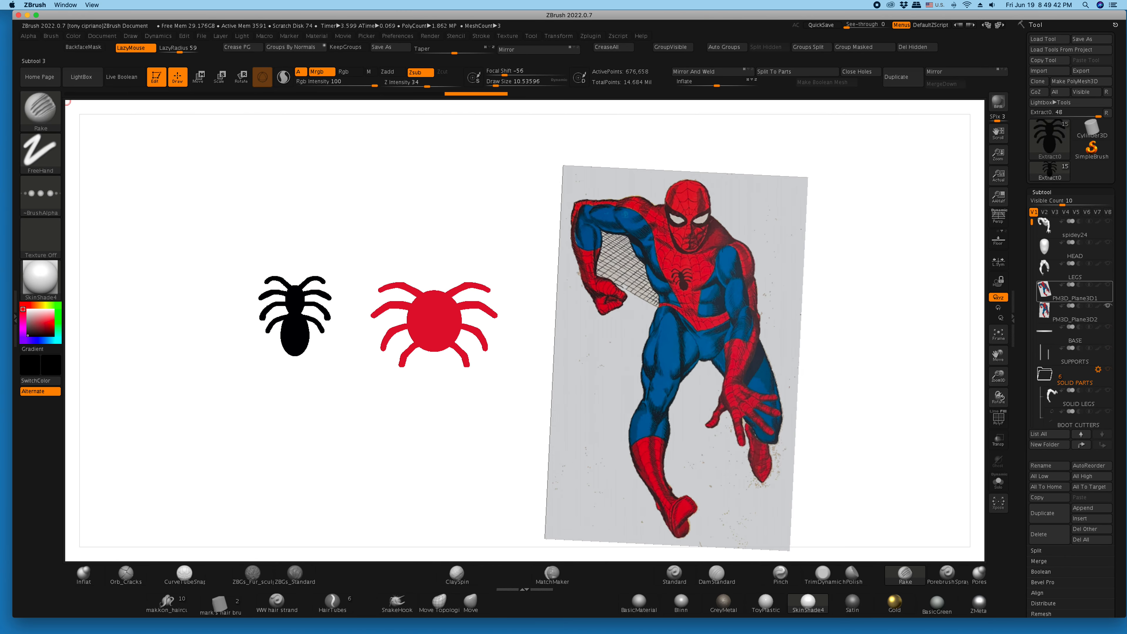
left_click(1107, 306)
left_click(1107, 221)
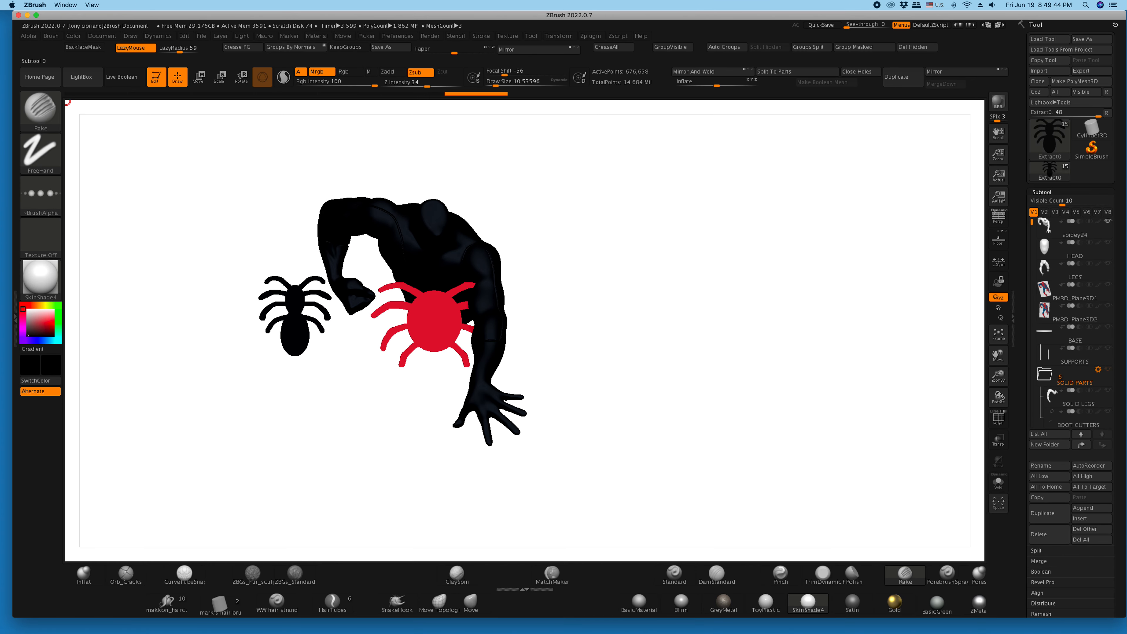
left_click_drag(36, 312, 27, 309)
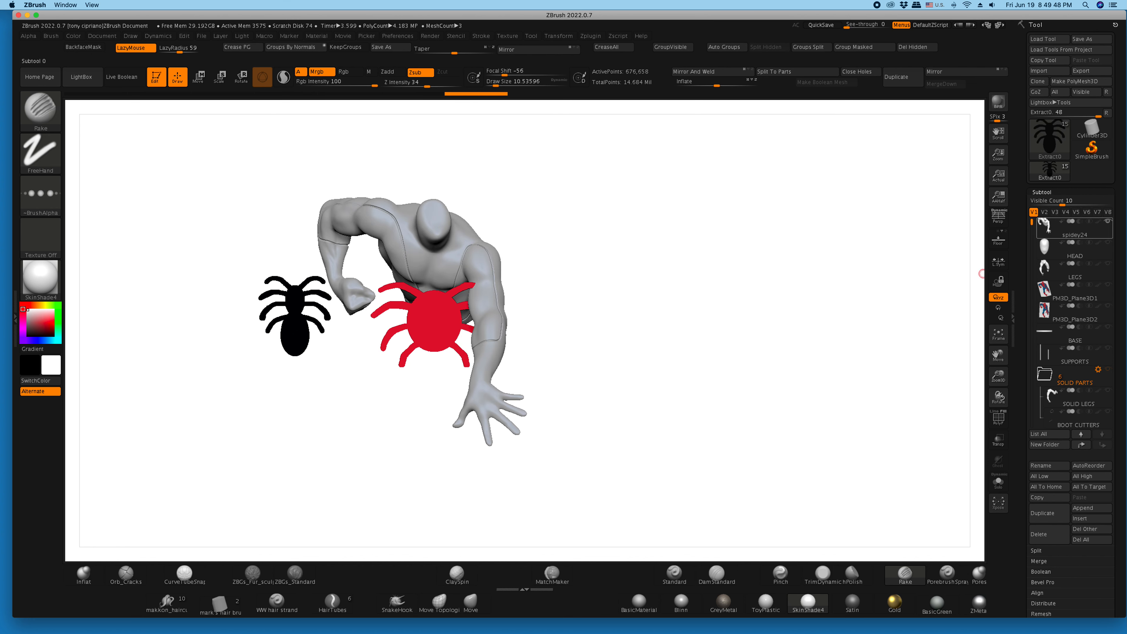
left_click(1098, 221, "shift")
mouse_move(798, 282)
left_mouse_down()
mouse_move(750, 282)
mouse_move(814, 282)
mouse_move(794, 282)
left_mouse_up()
- Select the red back emblem and move it along its depth axis to a position behind the figure's body
key("w")
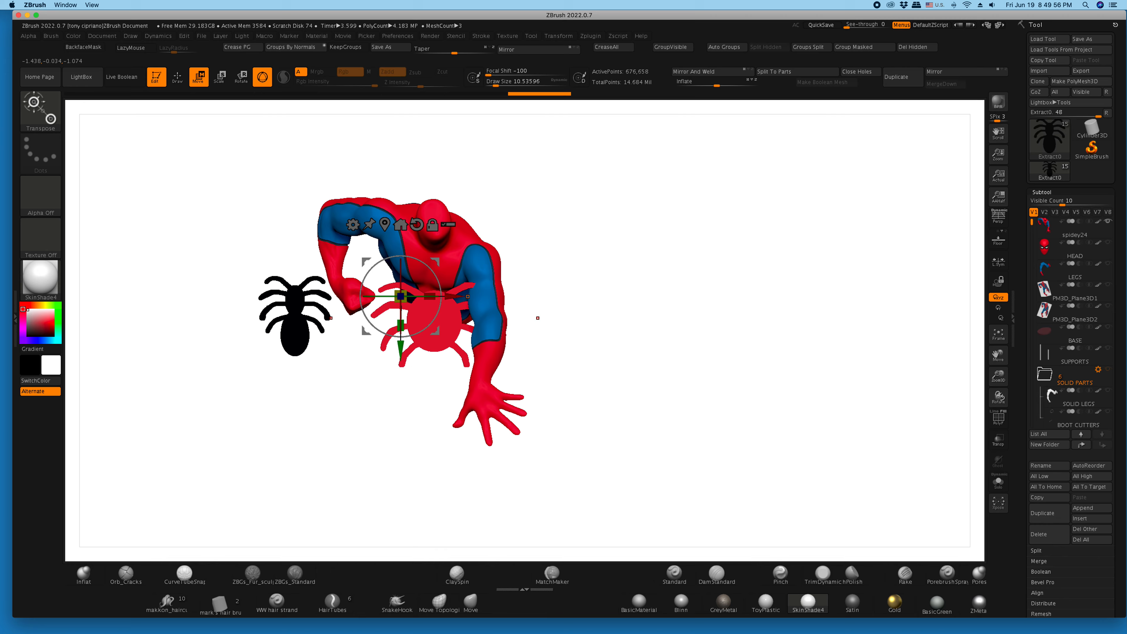
left_click(436, 328, "alt")
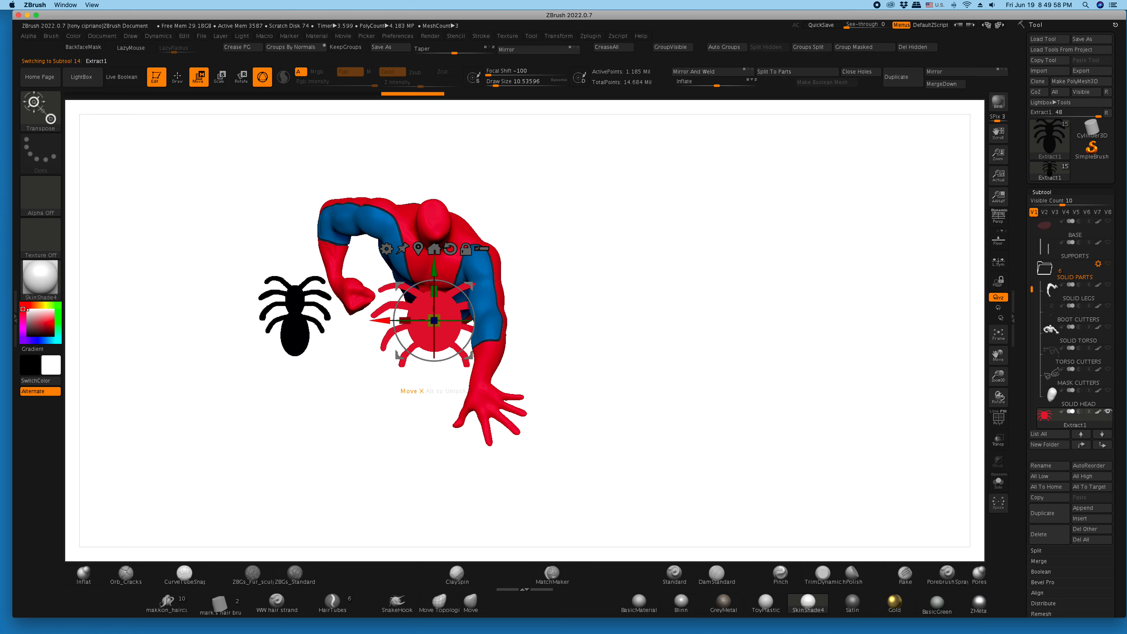
left_click_drag(546, 204, 417, 211)
left_click_drag(383, 321, 572, 314)
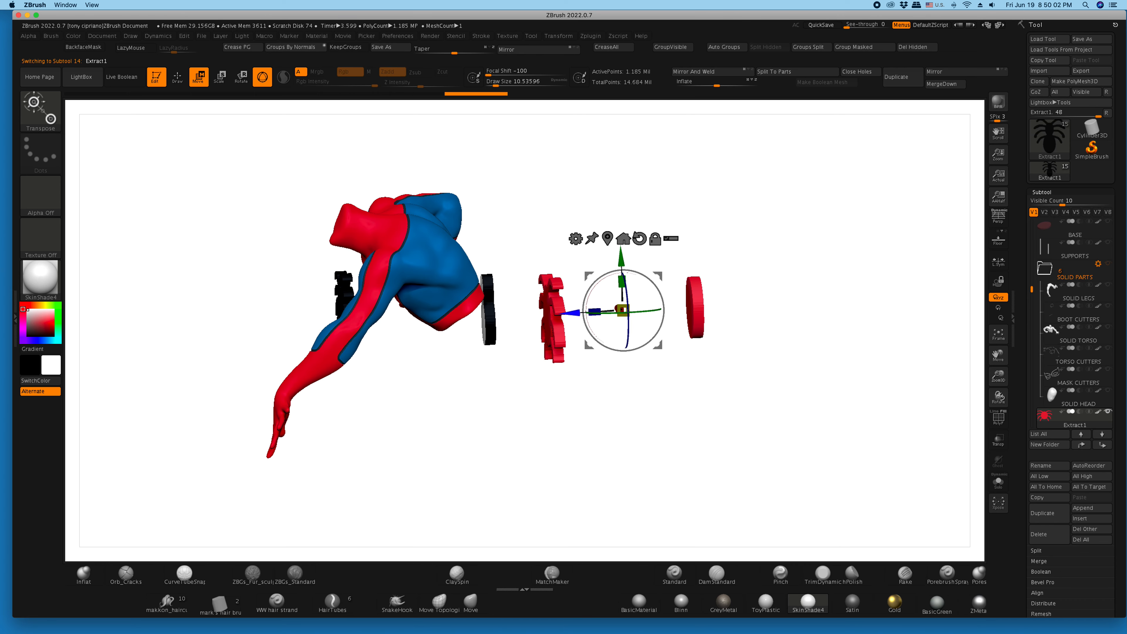
left_click_drag(577, 190, 659, 175)
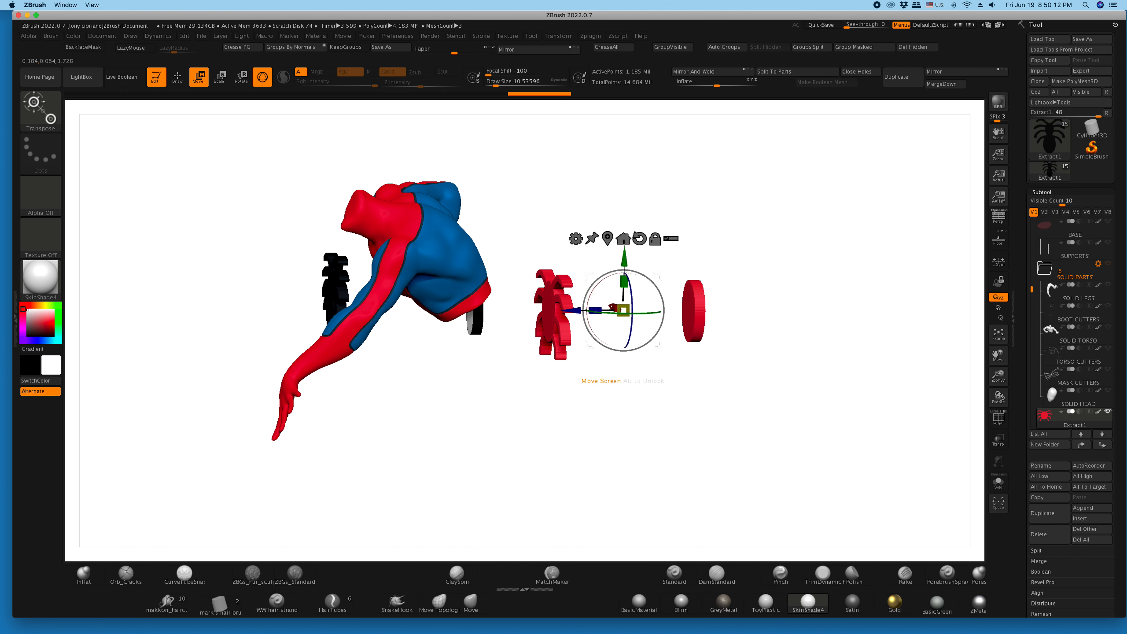
- Isolate the spider shapes in the red and black emblem subtools and delete the stray oval disc left behind in each
left_click(177, 77)
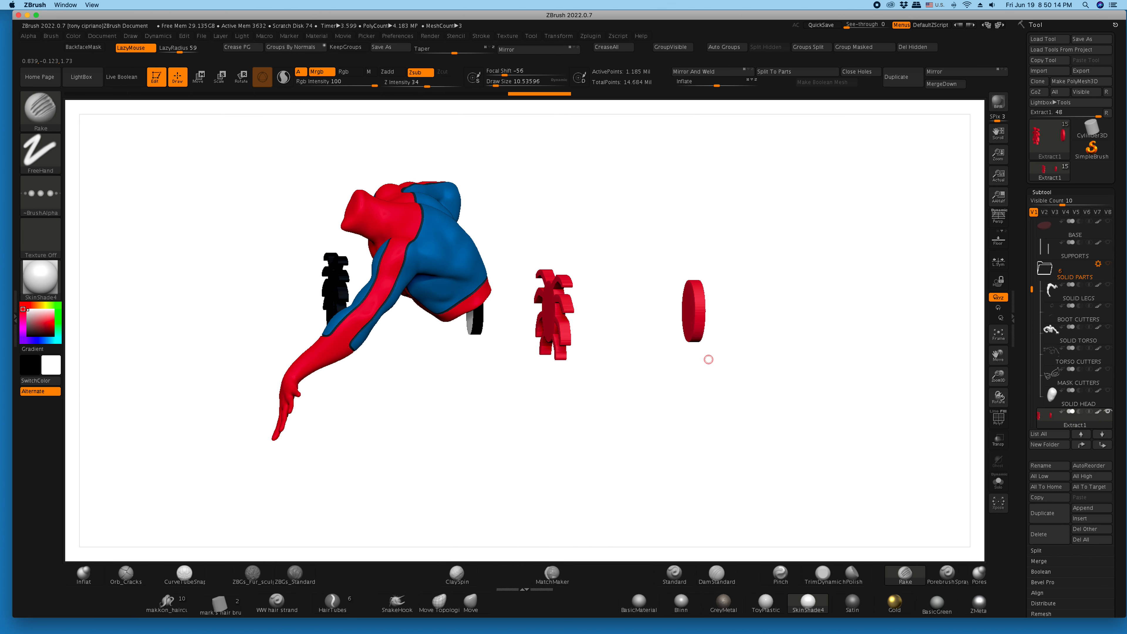
left_click_drag(730, 383, 655, 246, "ctrl+alt+shift")
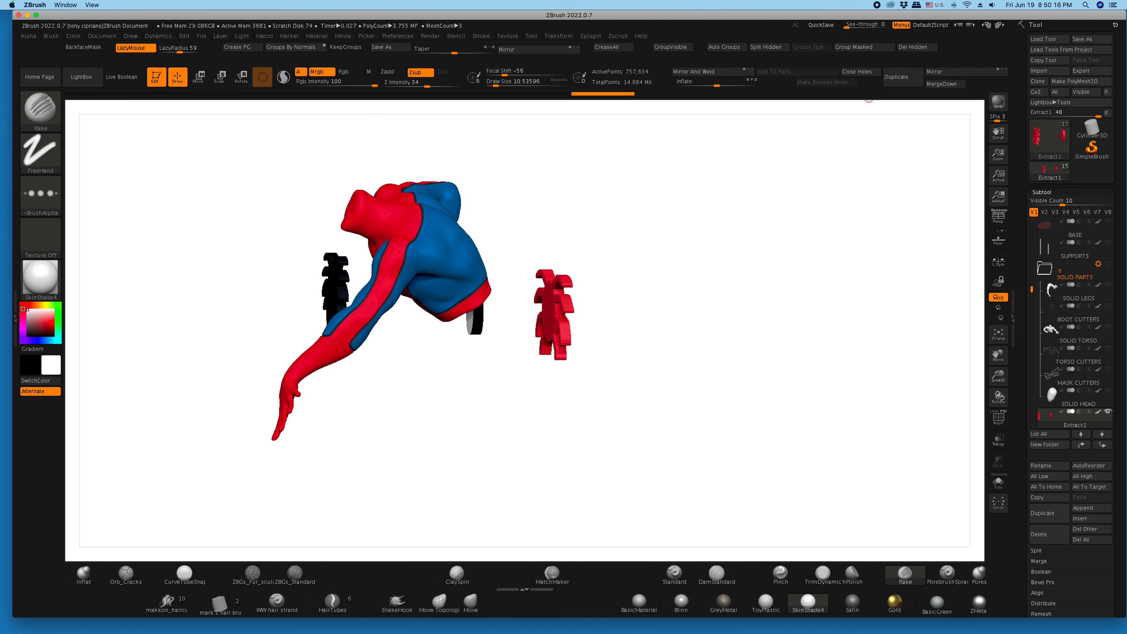
left_click(913, 46)
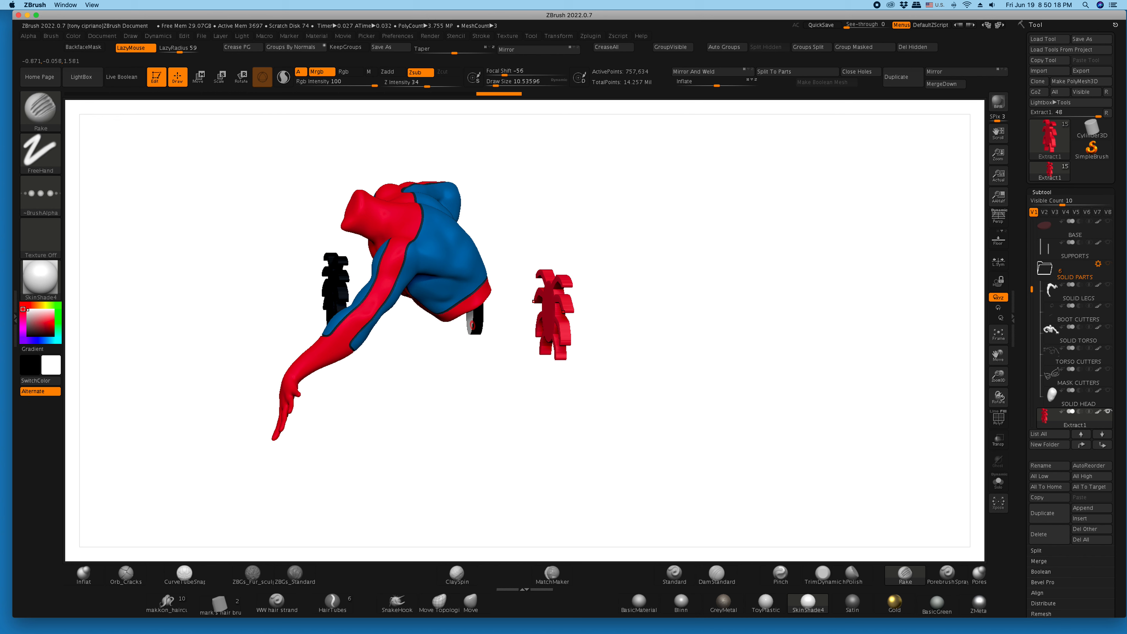
left_click(478, 329, "alt")
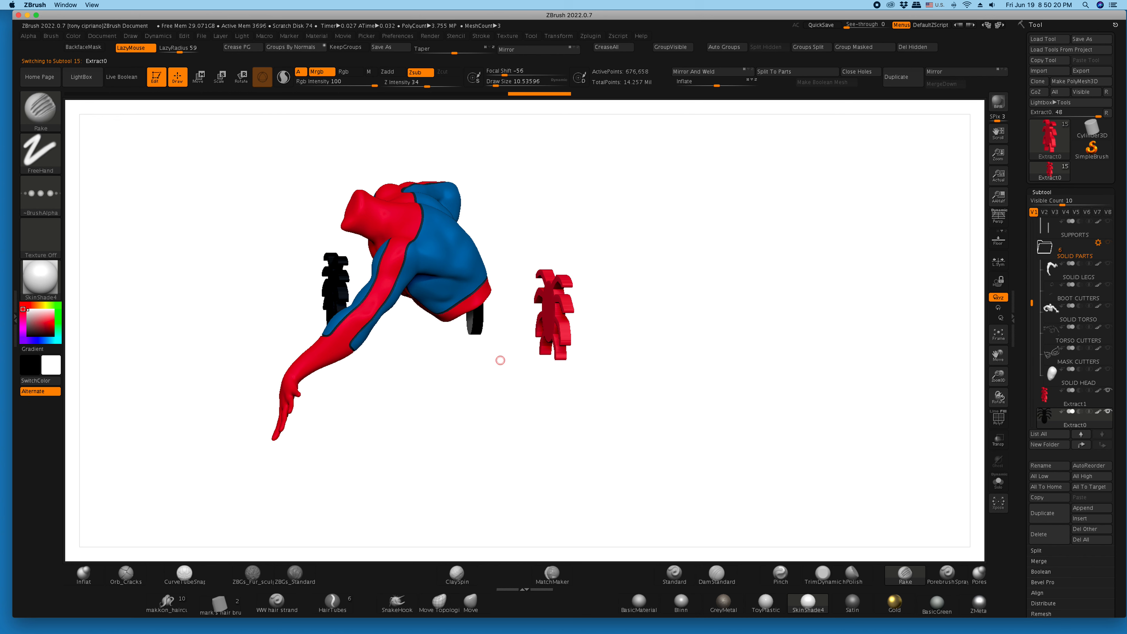
left_click_drag(514, 378, 440, 220, "ctrl+alt+shift")
left_click(912, 47)
- Raise the red emblem vertically and move it in toward the figure until it sits at the upper back
left_click_drag(638, 381, 581, 384)
left_click(570, 313, "alt")
key("w")
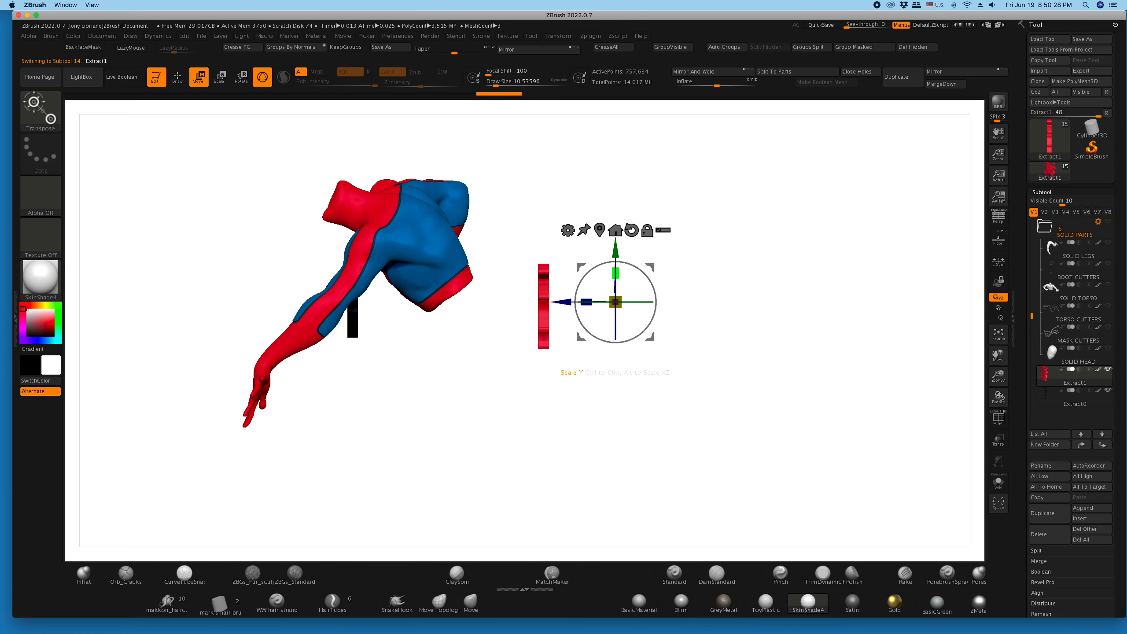
left_click_drag(615, 251, 615, 175)
left_click_drag(586, 226, 513, 211)
left_click_drag(656, 338, 461, 341)
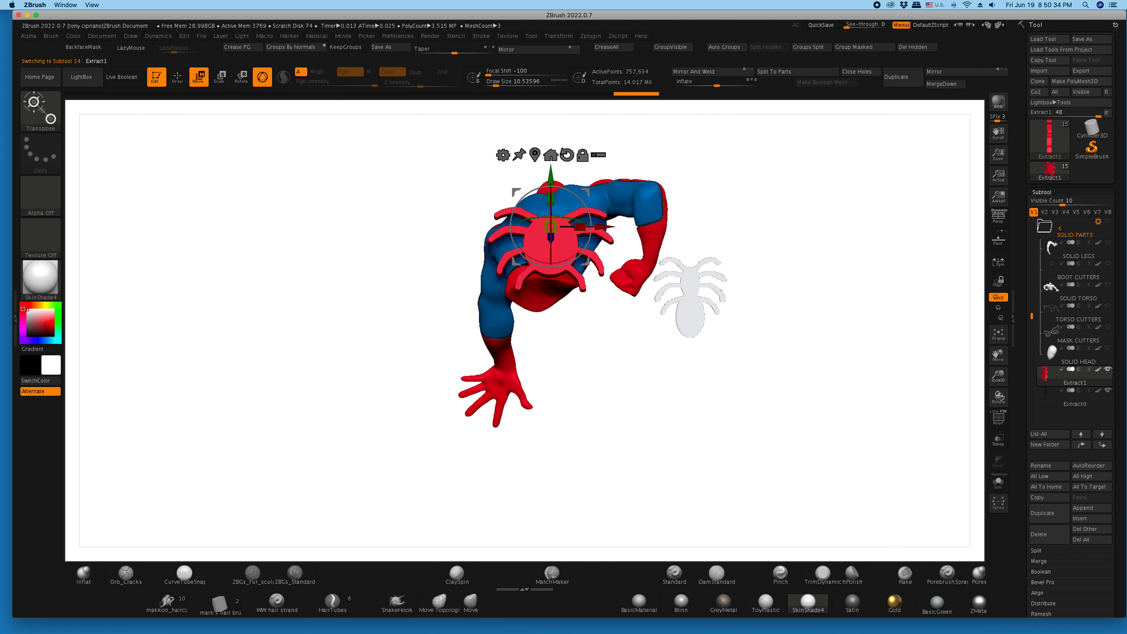
- Raise the red spider emblem along the figure's back and shift it sideways to the middle of the back
left_click_drag(998, 377, 945, 473)
left_click_drag(612, 363, 597, 342)
left_click_drag(503, 253, 503, 187)
left_click_drag(502, 239, 481, 249)
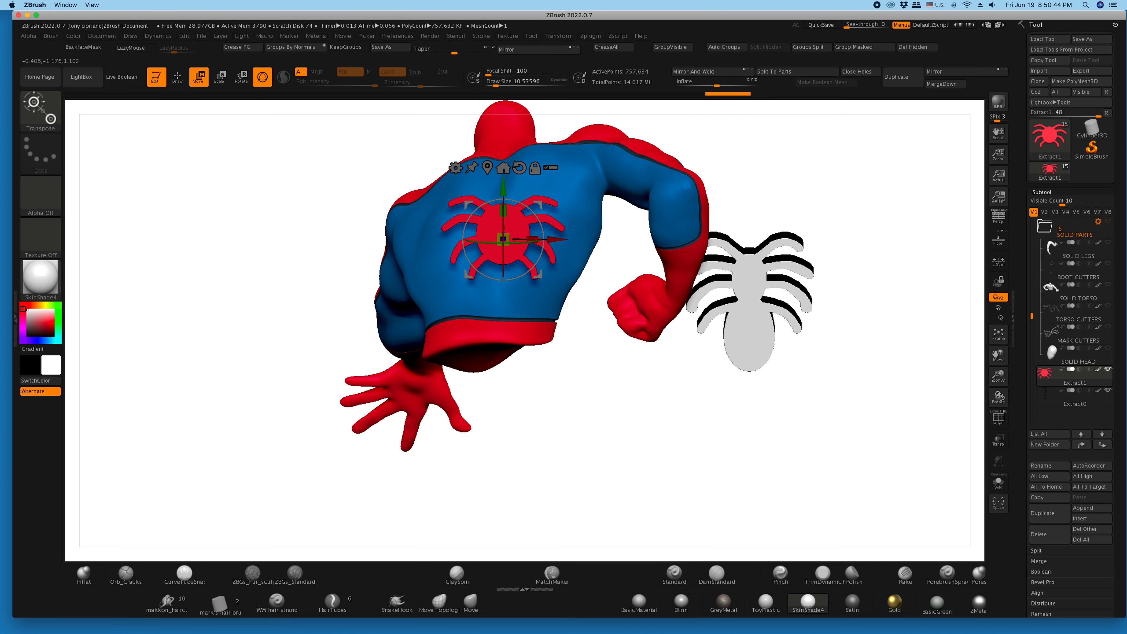
left_click_drag(998, 356, 997, 426)
left_click_drag(533, 291, 533, 274)
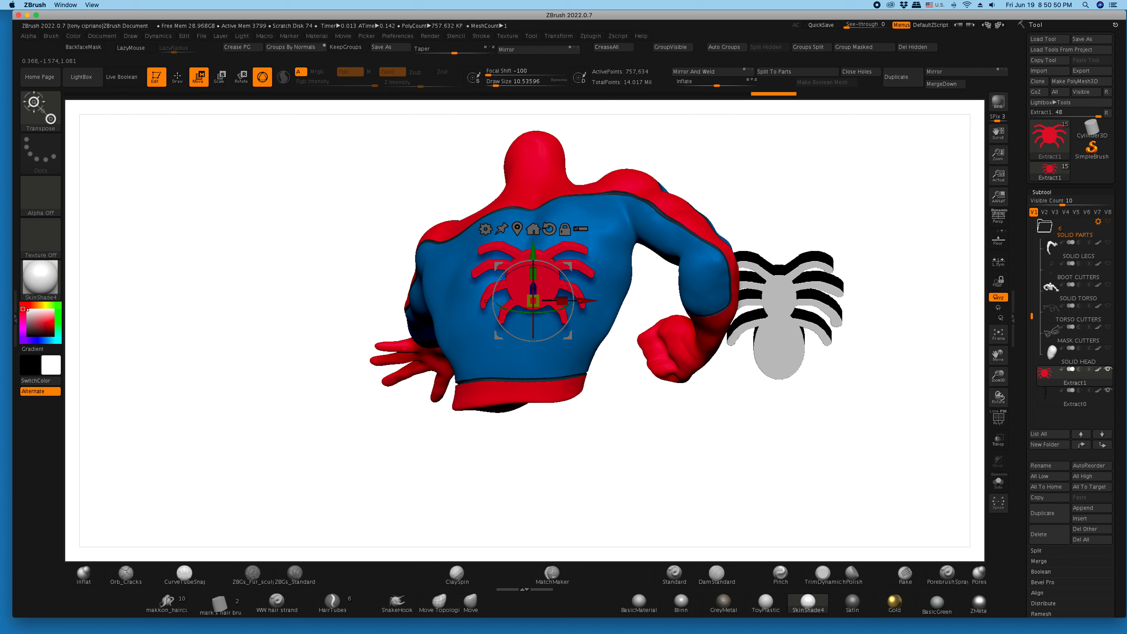
- Nudge the red emblem sideways, raise it toward the shoulders and push it along its depth axis against the upper back
left_click_drag(575, 301, 576, 301)
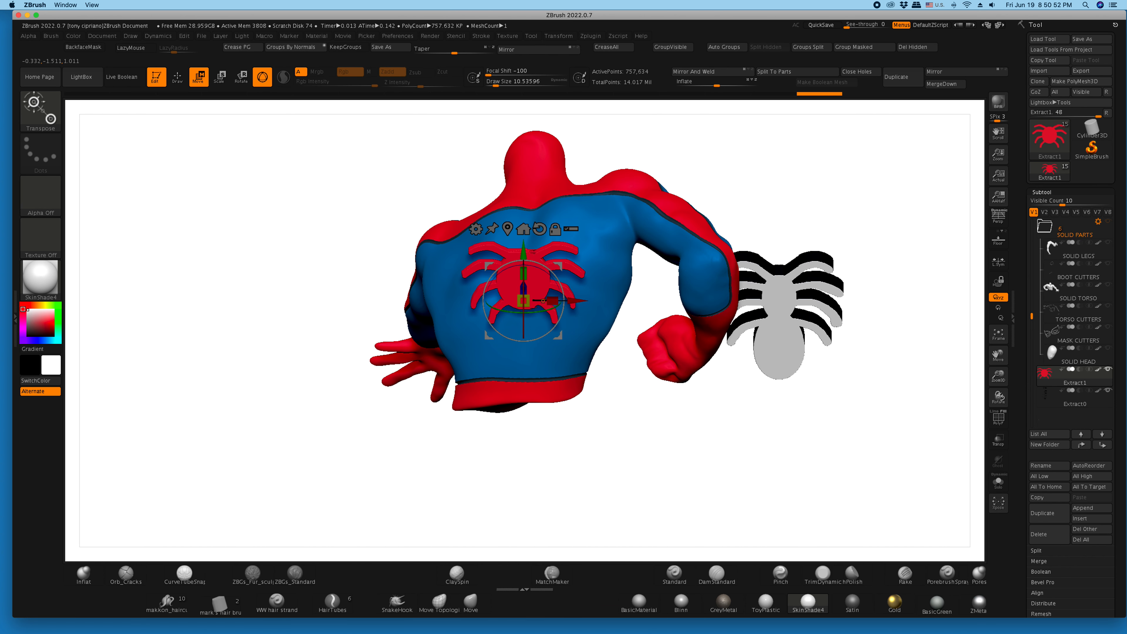
left_click_drag(644, 426, 639, 450)
left_click_drag(524, 234, 523, 232)
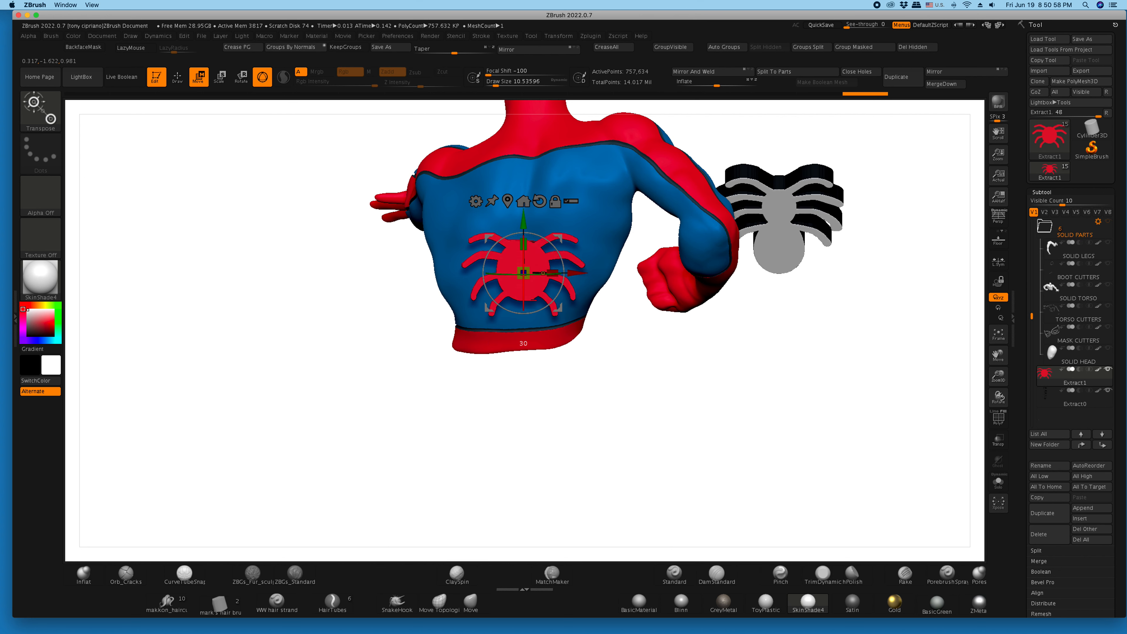
left_click_drag(524, 307, 523, 313)
left_click_drag(524, 221, 523, 176)
left_click_drag(665, 421, 692, 399)
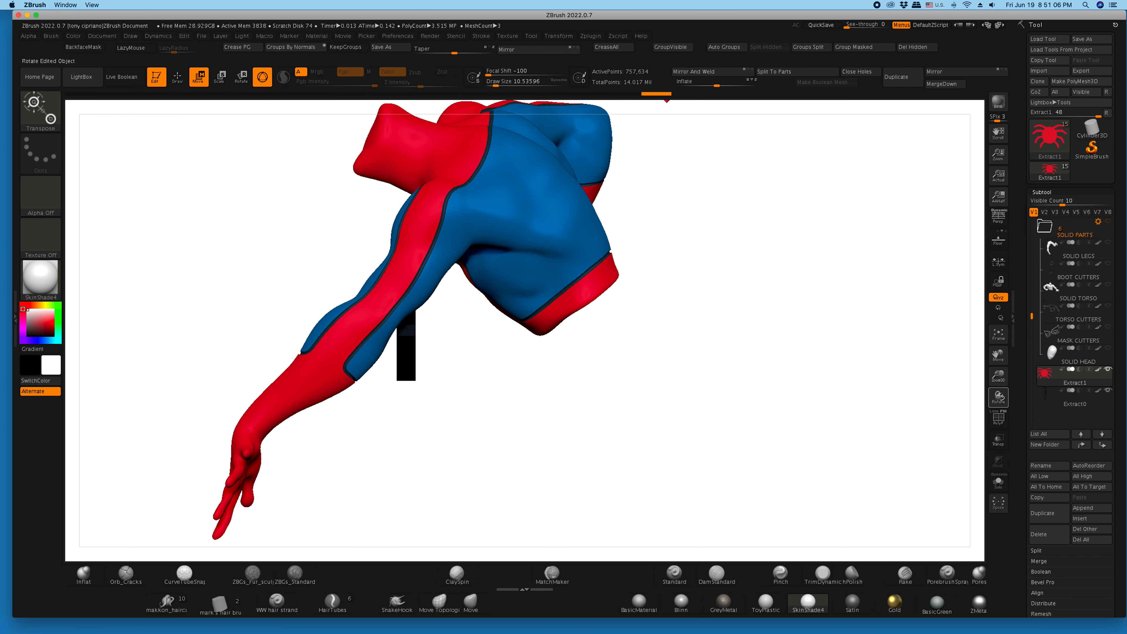
left_click_drag(799, 355, 824, 406, "alt")
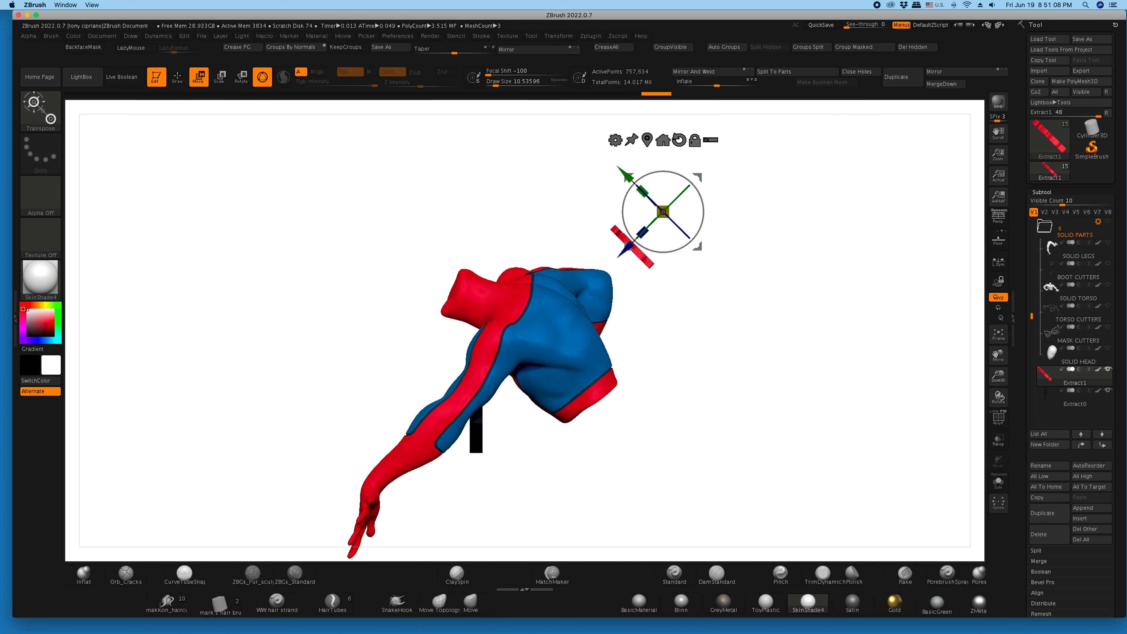
left_click_drag(625, 247, 573, 299)
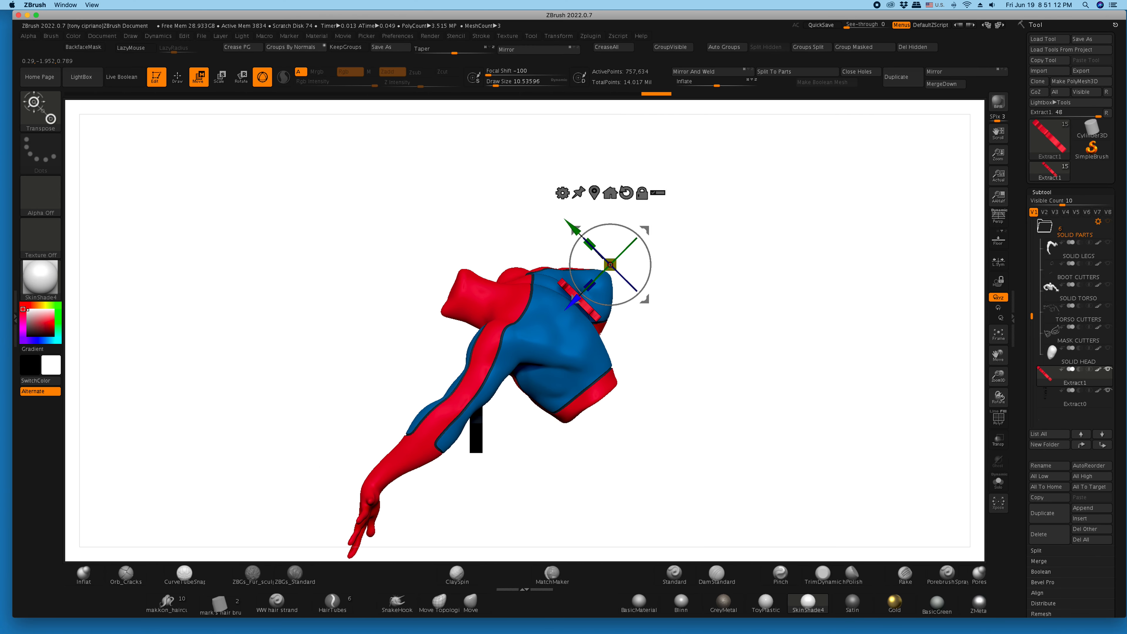
left_click_drag(821, 391, 625, 391)
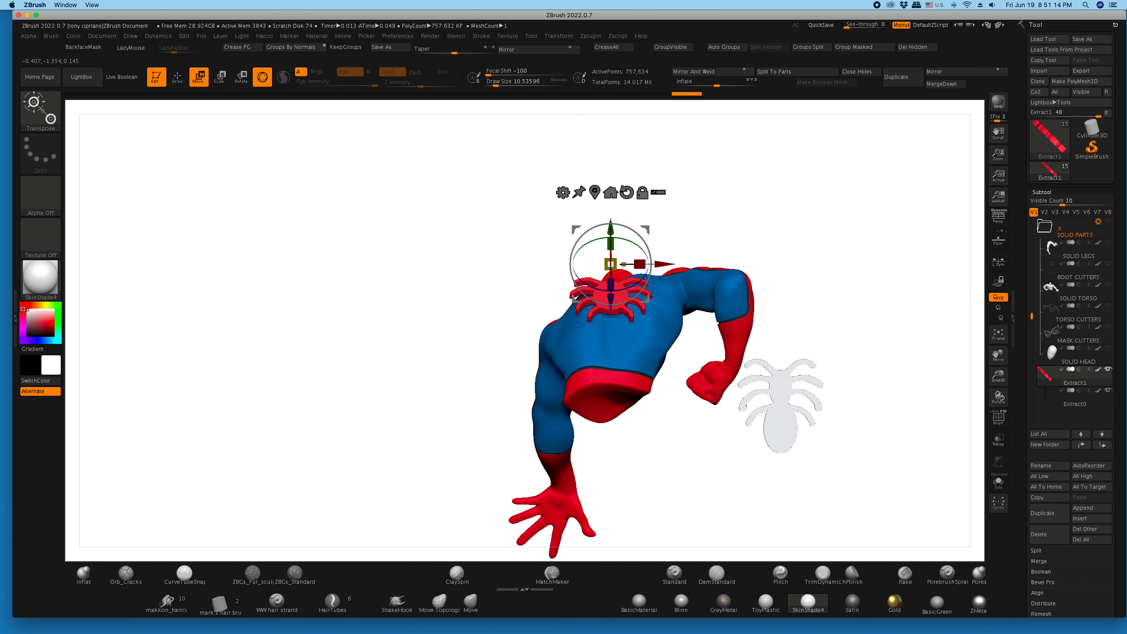
left_click_drag(821, 399, 821, 463, "alt")
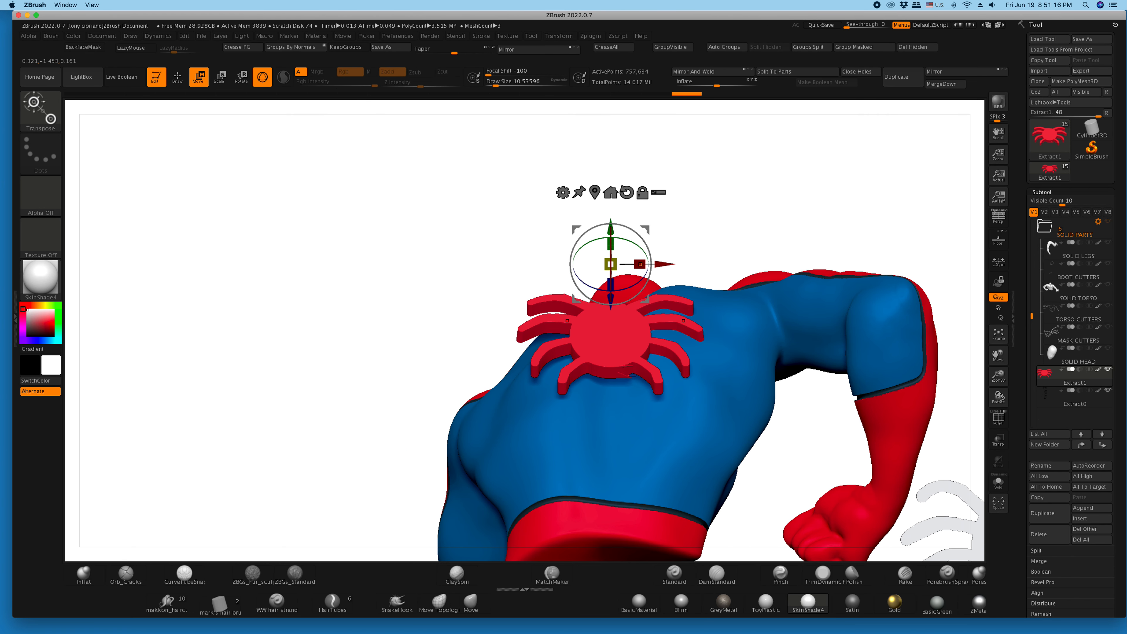
left_click_drag(649, 271, 650, 274)
key("super+z")
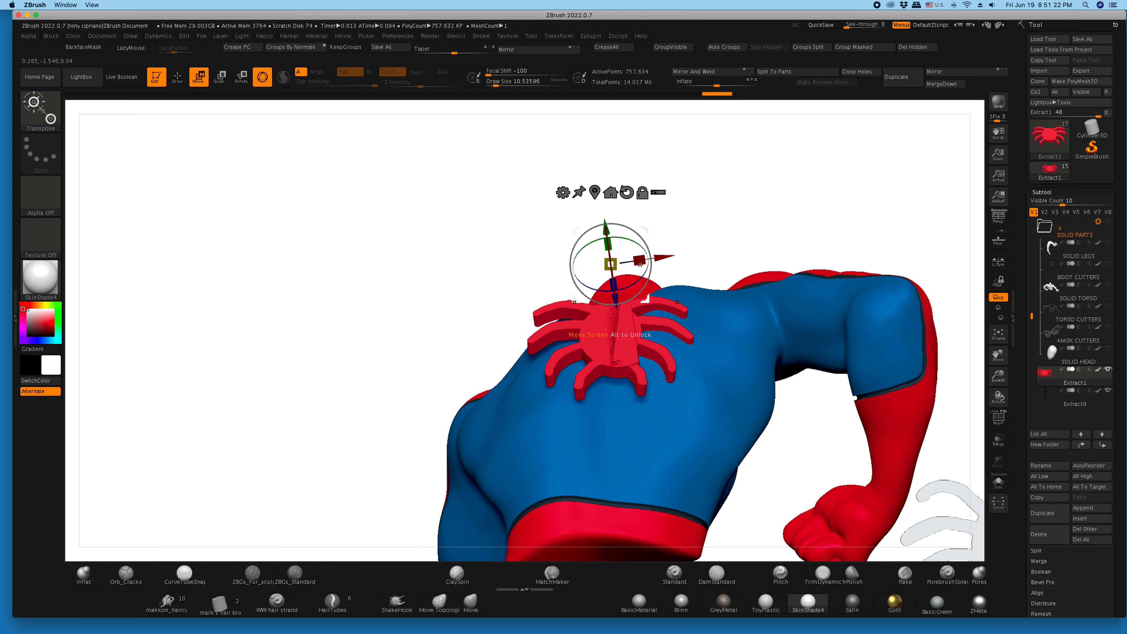
key("super+z")
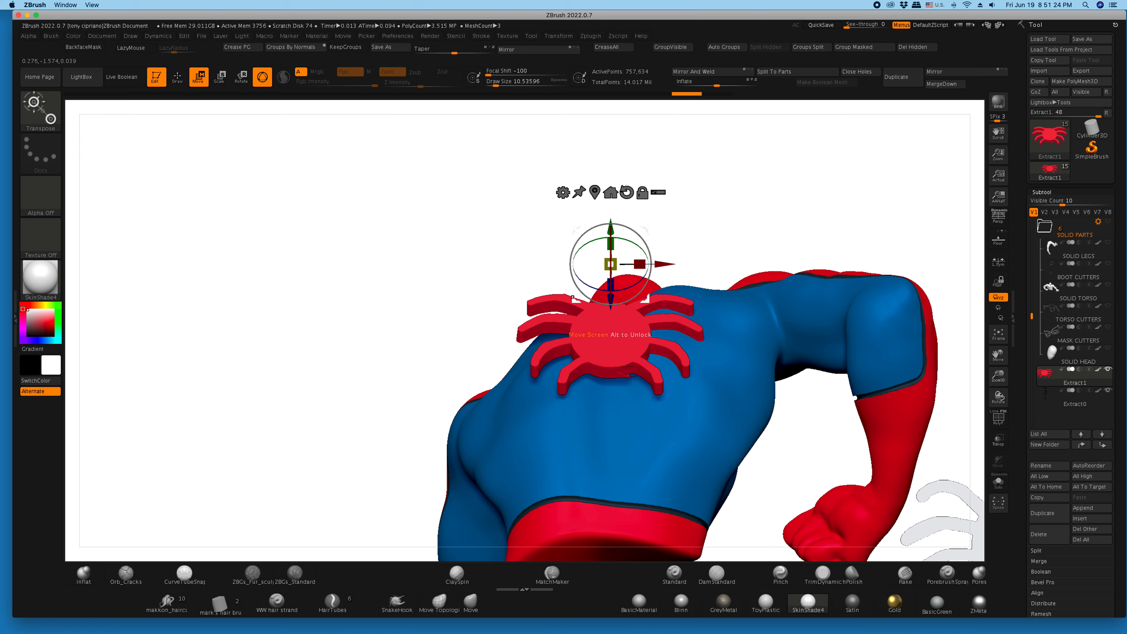
- Tilt the red emblem counterclockwise to follow the torso's slant and adjust its depth so it stands out from the back
left_click_drag(648, 282, 637, 258)
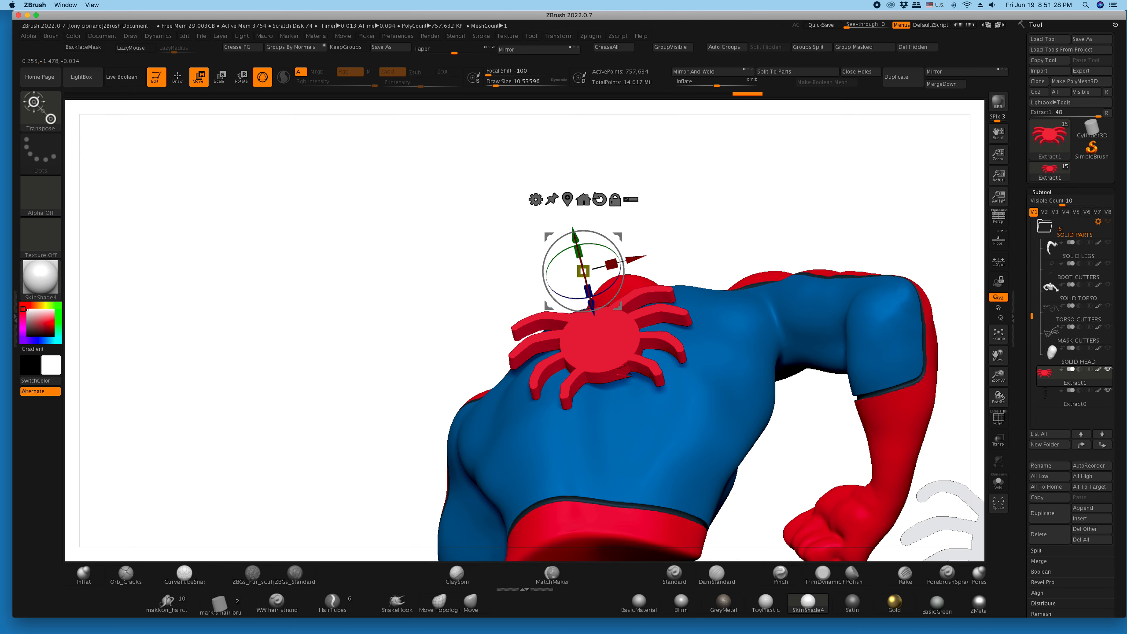
left_click_drag(284, 266, 288, 315)
left_click_drag(516, 306, 564, 301)
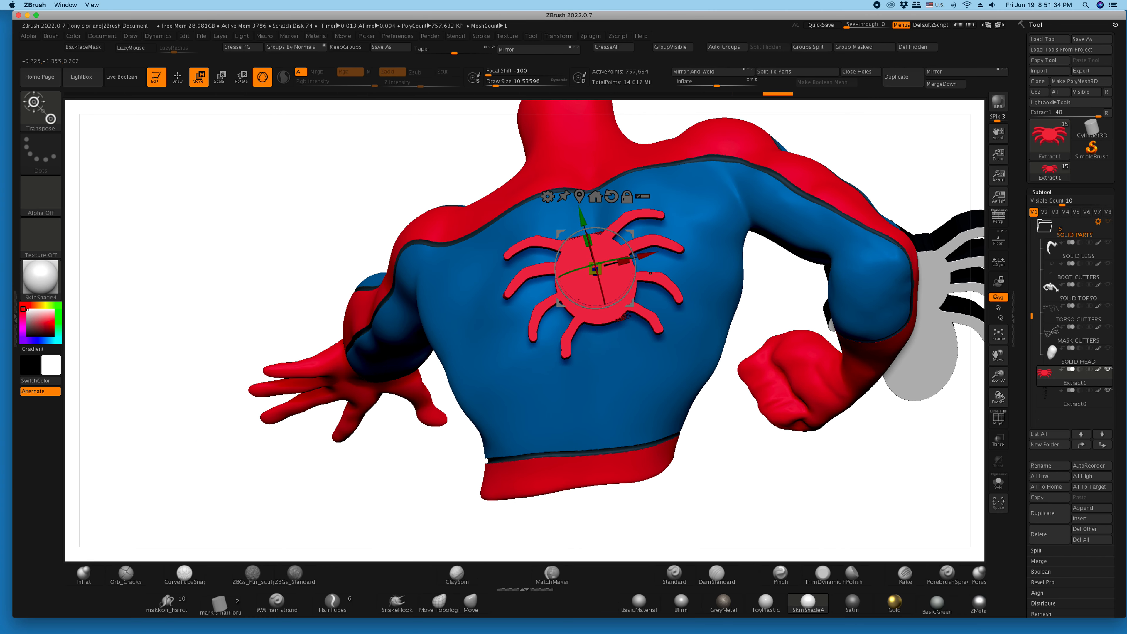
left_click_drag(594, 269, 487, 250)
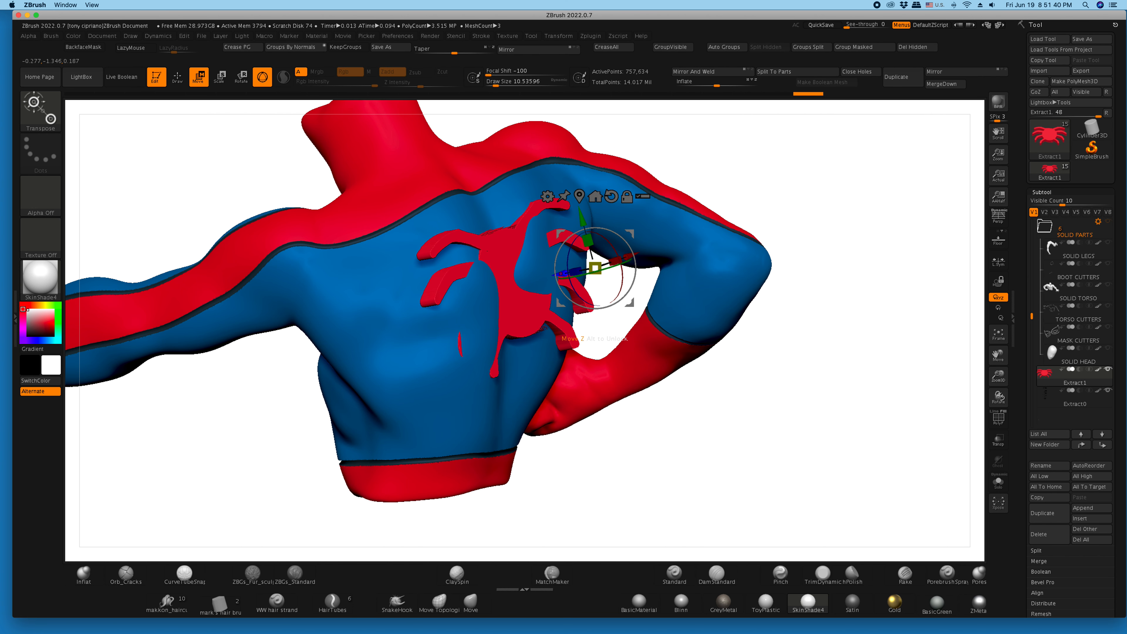
left_click_drag(563, 273, 589, 269)
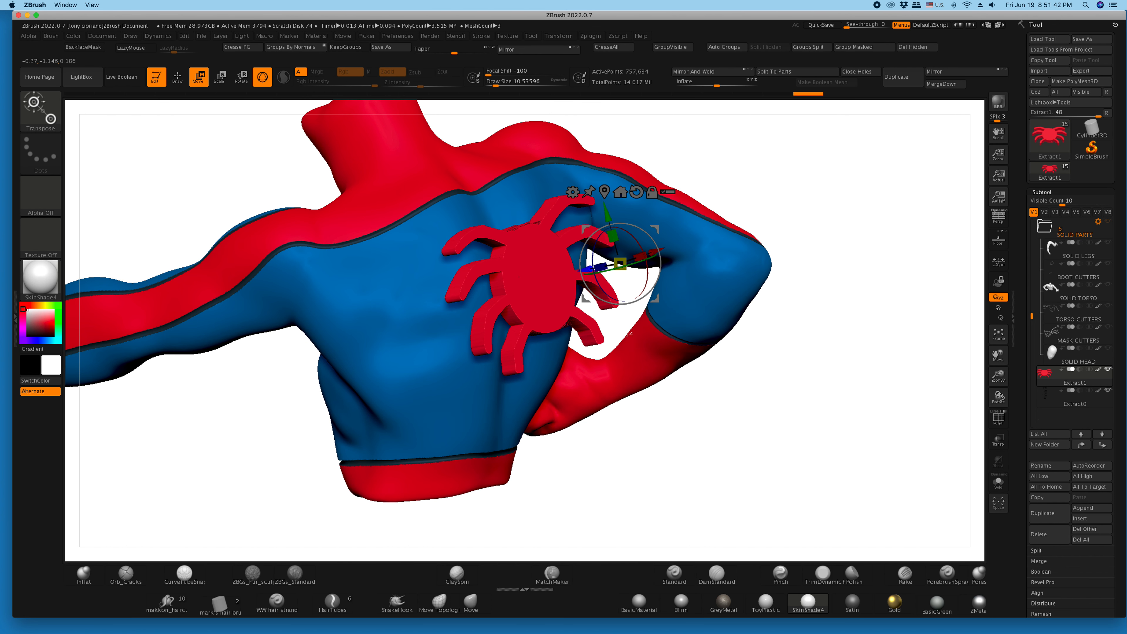
- Isolate the red emblem with its polyframe shown and examine its polygroups, sides and thickness
left_click_drag(604, 306, 681, 416)
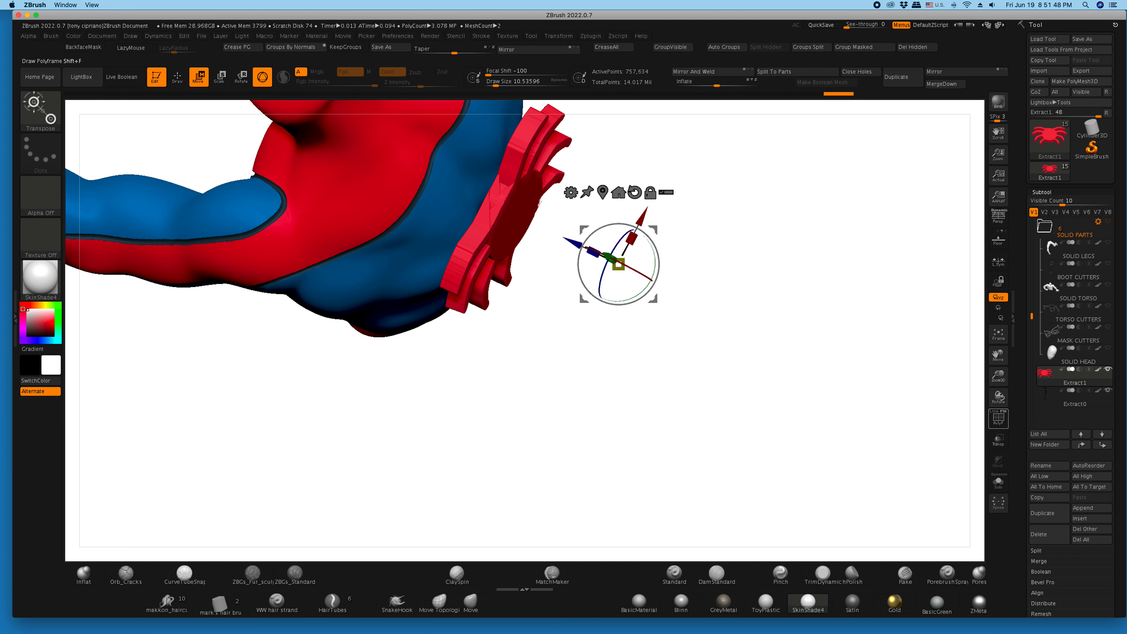
left_click(998, 418)
left_click_drag(998, 377, 999, 429)
left_click_drag(710, 391, 694, 376)
left_click_drag(537, 155, 539, 201)
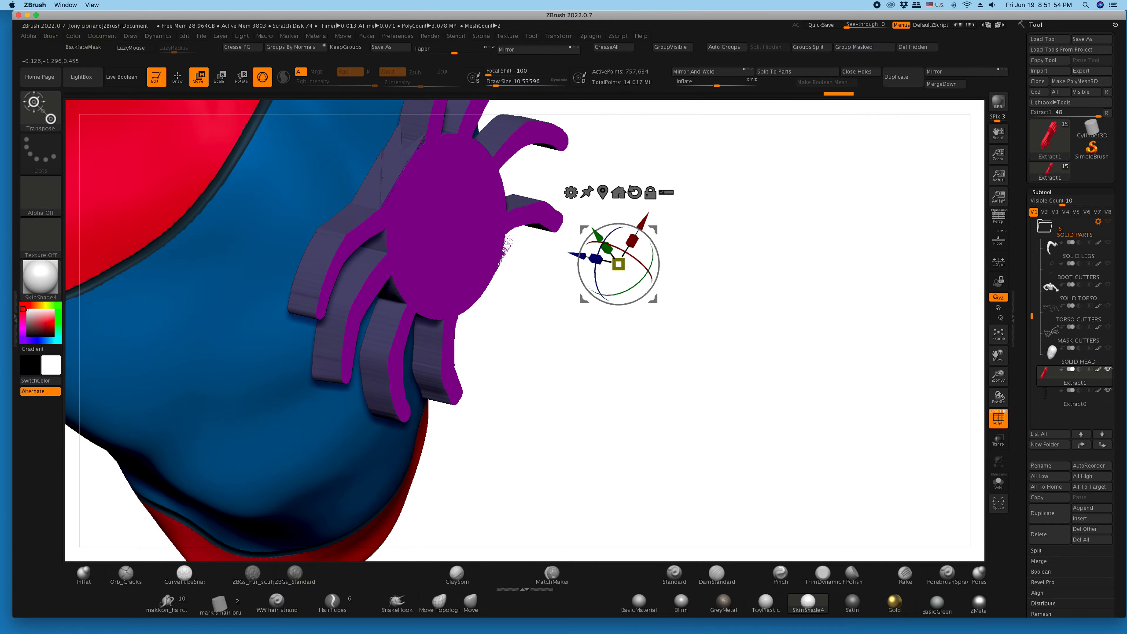
left_click(998, 480)
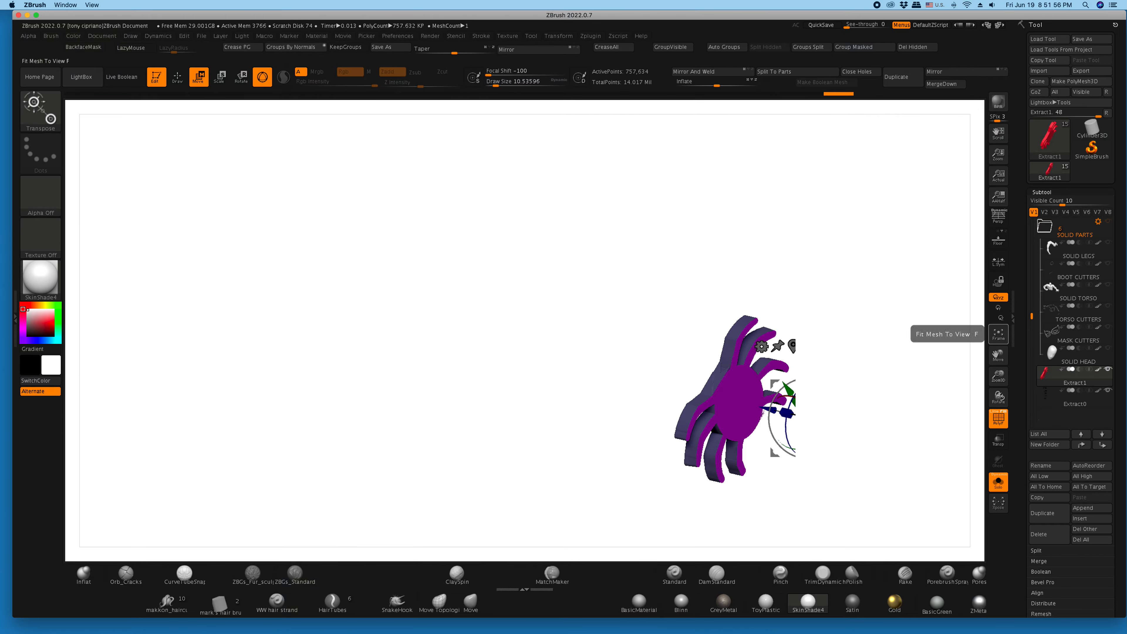
left_click(998, 333)
left_click_drag(377, 253, 511, 240)
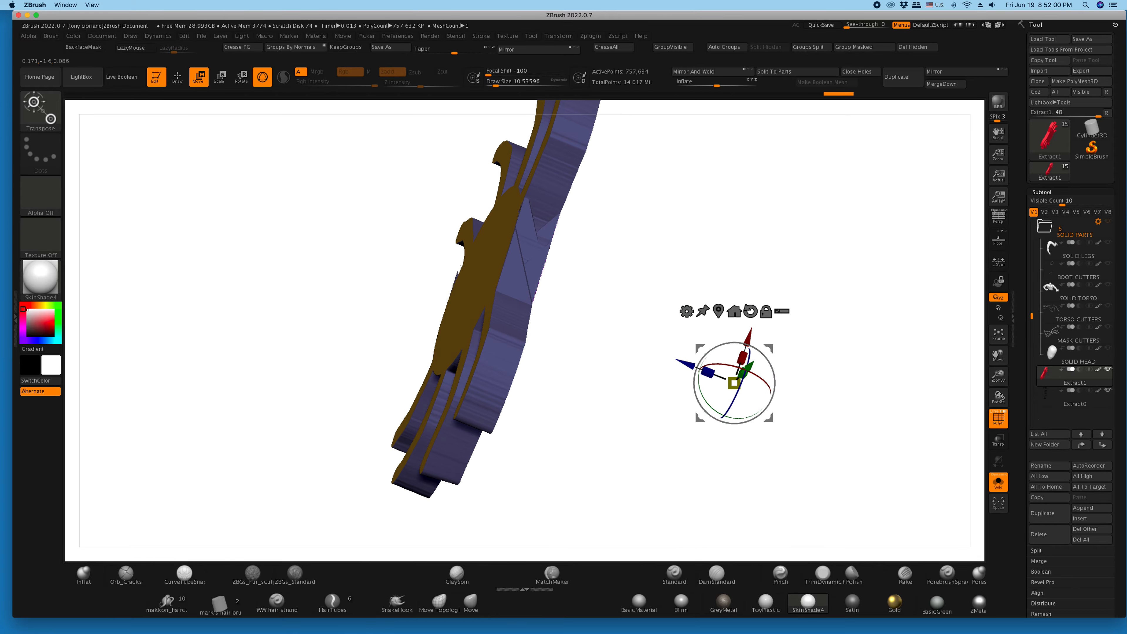
- Undo the recent moves and rotations of the red emblem and bring the rest of the figure back into view
key("ctrl+z")
key("ctrl+z")
key("ctrl+z")
key("ctrl+z")
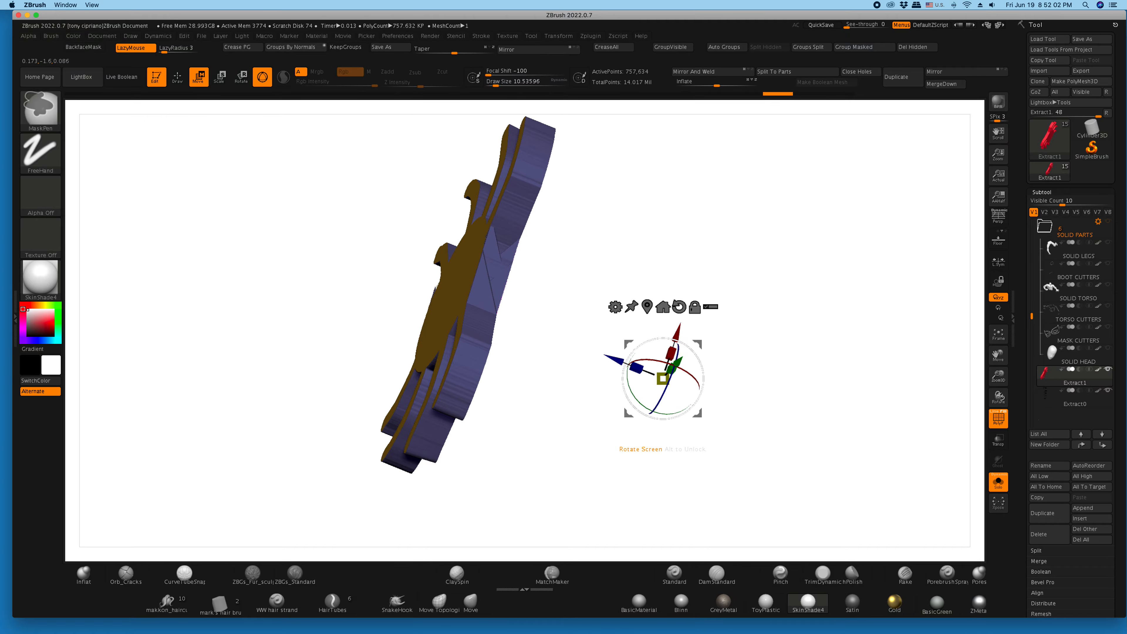
key("ctrl+z")
key("ctrl+z")
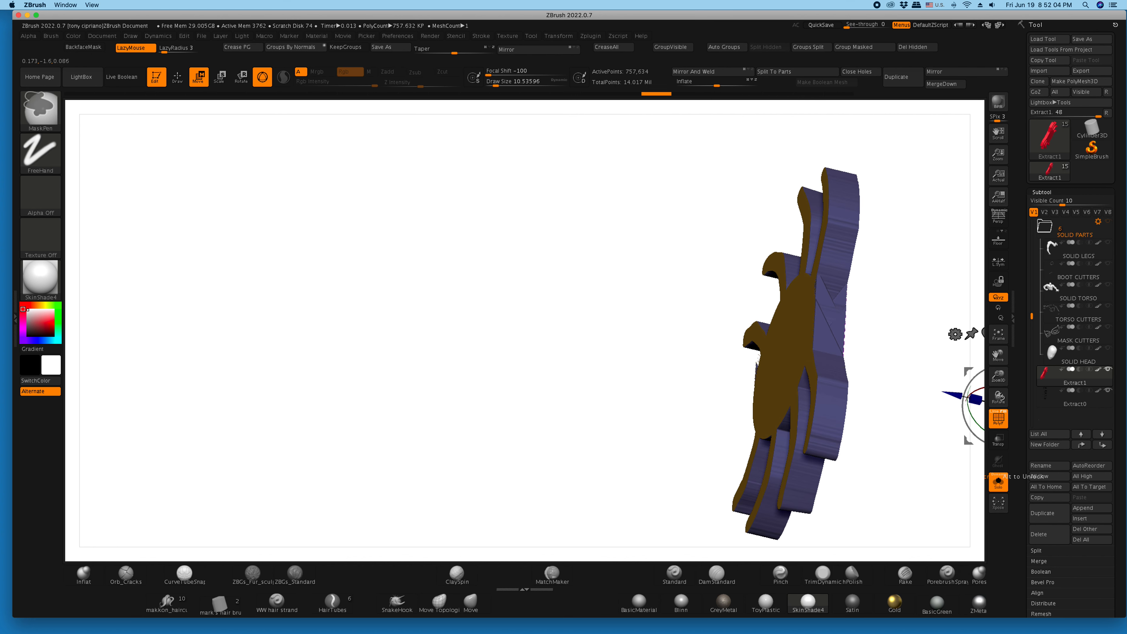
key("ctrl+z")
key("ctrl+z")
key("ctrl+z")
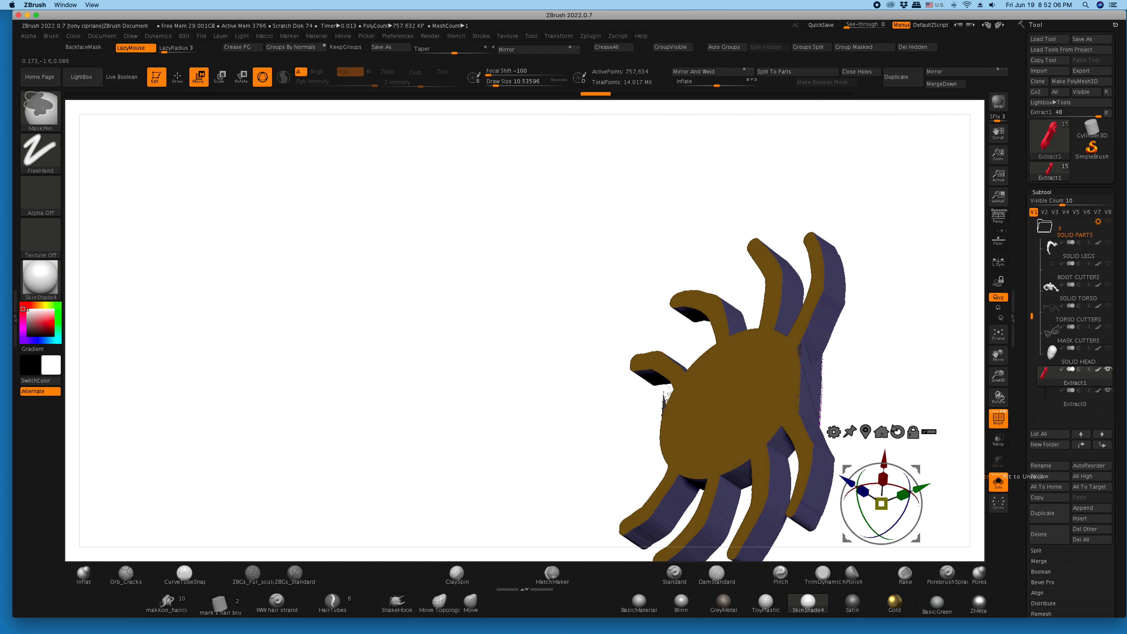
left_click_drag(510, 319, 240, 336)
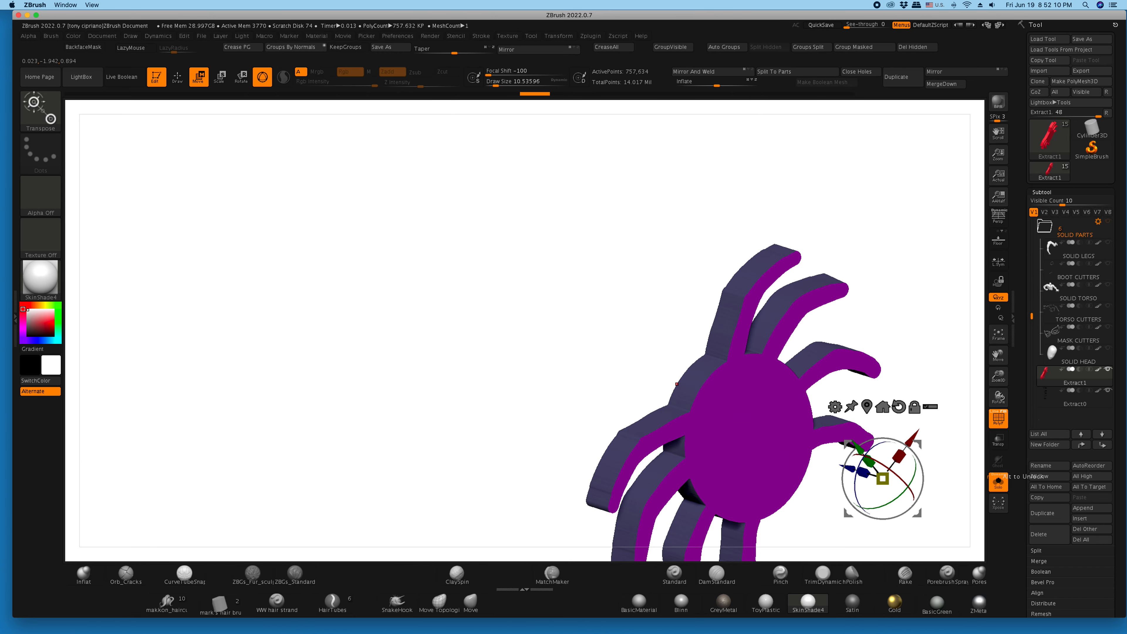
left_click_drag(820, 530, 838, 529)
left_click(999, 482)
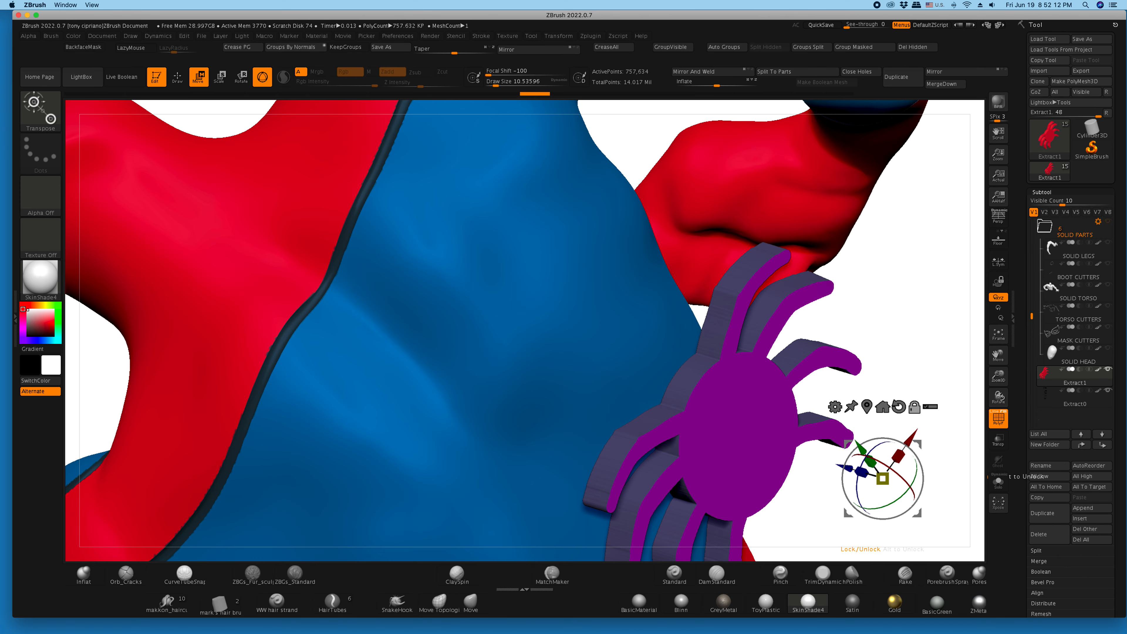
- Raise the red emblem along its vertical axis, enlarge it uniformly and reposition it at the figure's back
left_click_drag(998, 377, 894, 225)
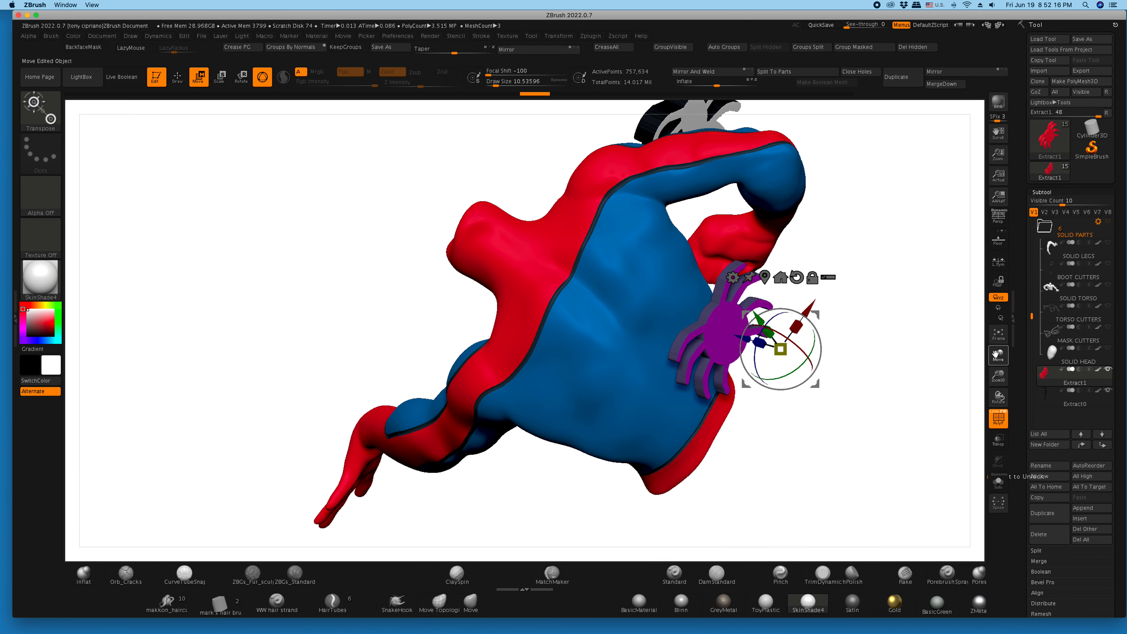
left_click_drag(878, 284, 906, 235)
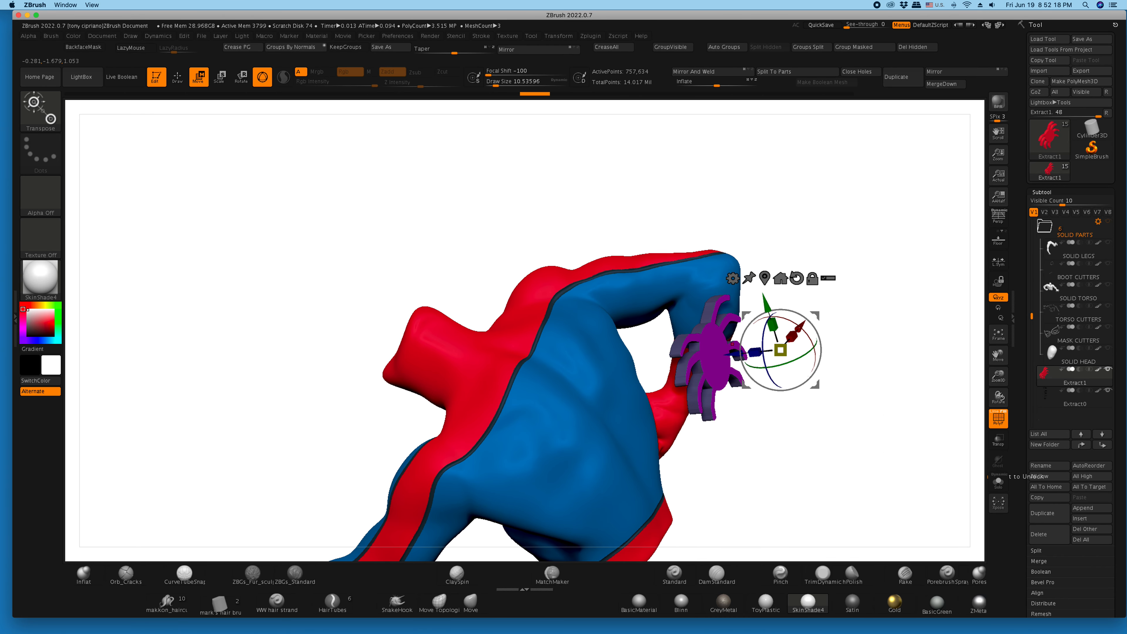
left_click_drag(766, 302, 756, 271)
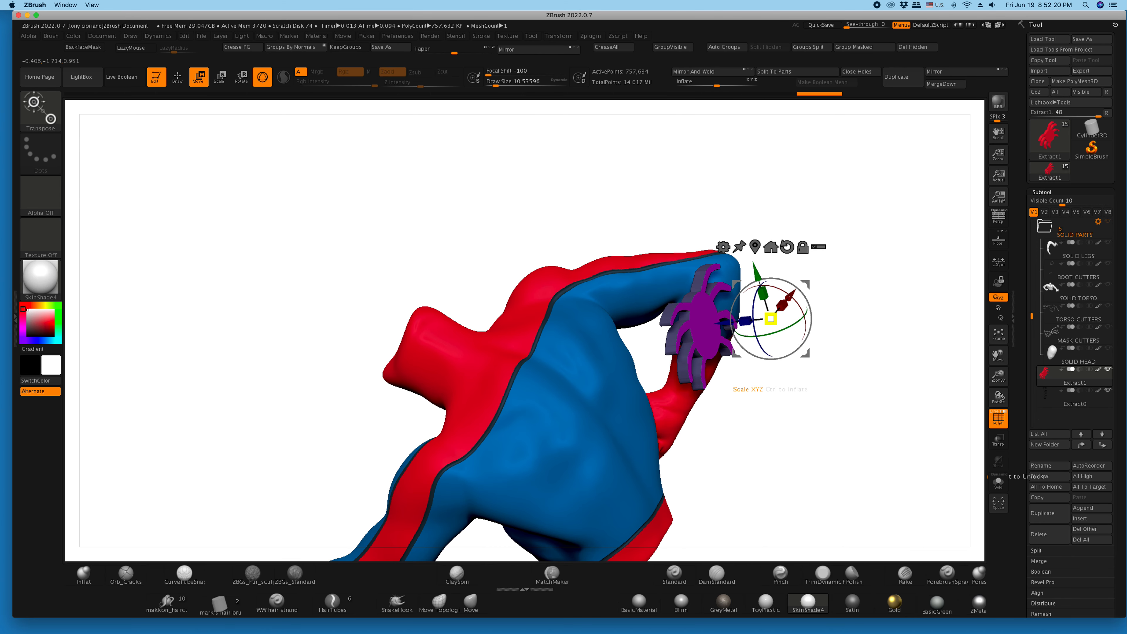
left_click_drag(770, 319, 794, 306)
left_click_drag(876, 293, 771, 383)
left_click_drag(770, 460, 771, 471)
left_click_drag(770, 395, 770, 355)
- Hide the polyframe, scale the red emblem down slightly and tilt it counterclockwise to match the slanted torso
left_click_drag(998, 376, 998, 413)
left_click_drag(999, 355, 666, 148)
left_click_drag(998, 377, 999, 323)
left_click_drag(887, 338, 888, 280)
left_click_drag(541, 206, 529, 202)
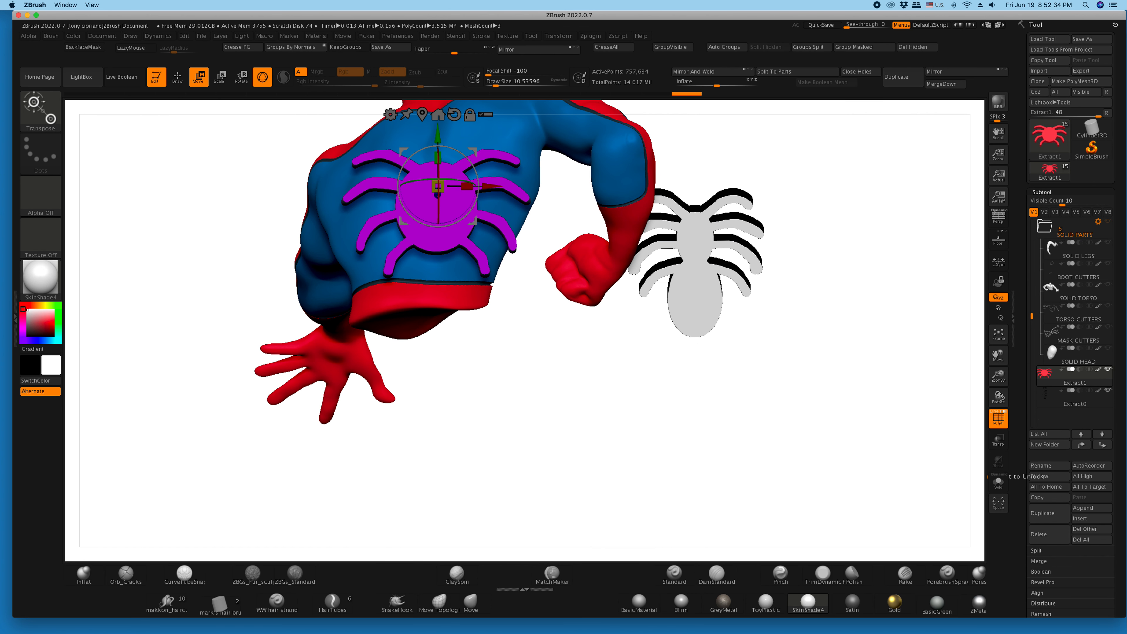
key("shift+f")
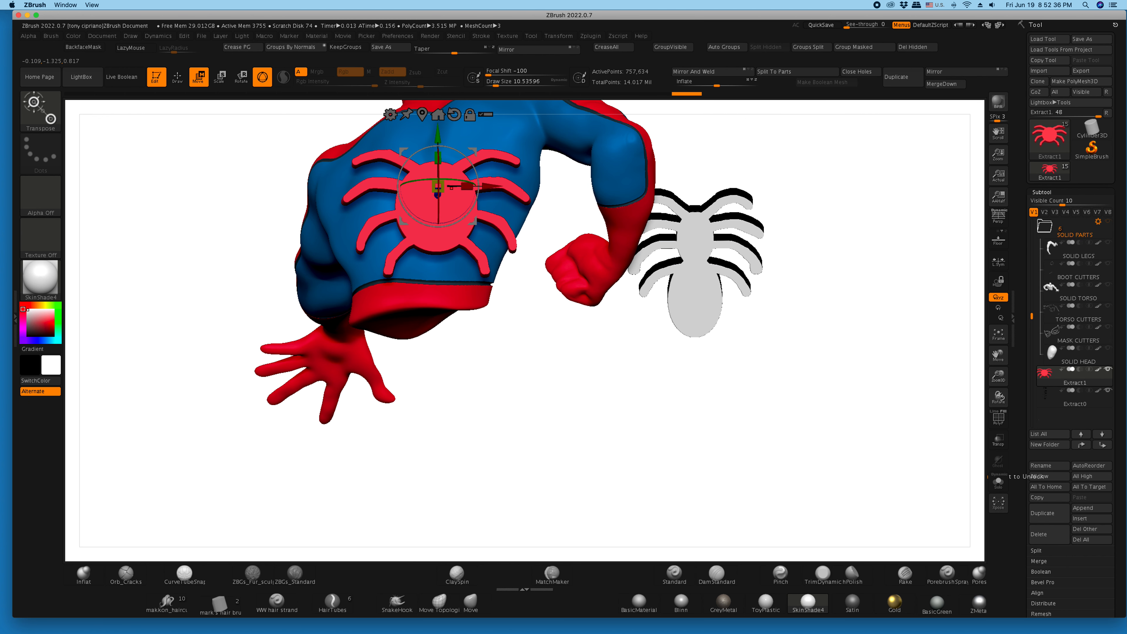
left_click_drag(438, 186, 427, 195)
left_click_drag(438, 135, 489, 159)
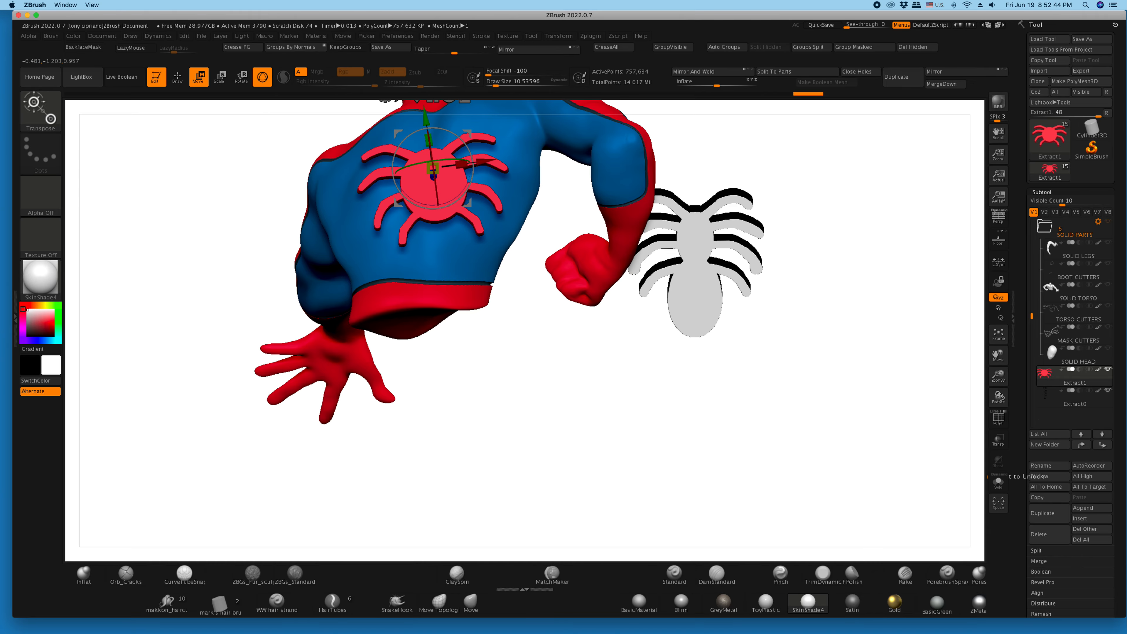
- Raise the tilted red emblem slightly and move it along its depth axis in toward the upper back
left_click_drag(594, 355, 638, 492)
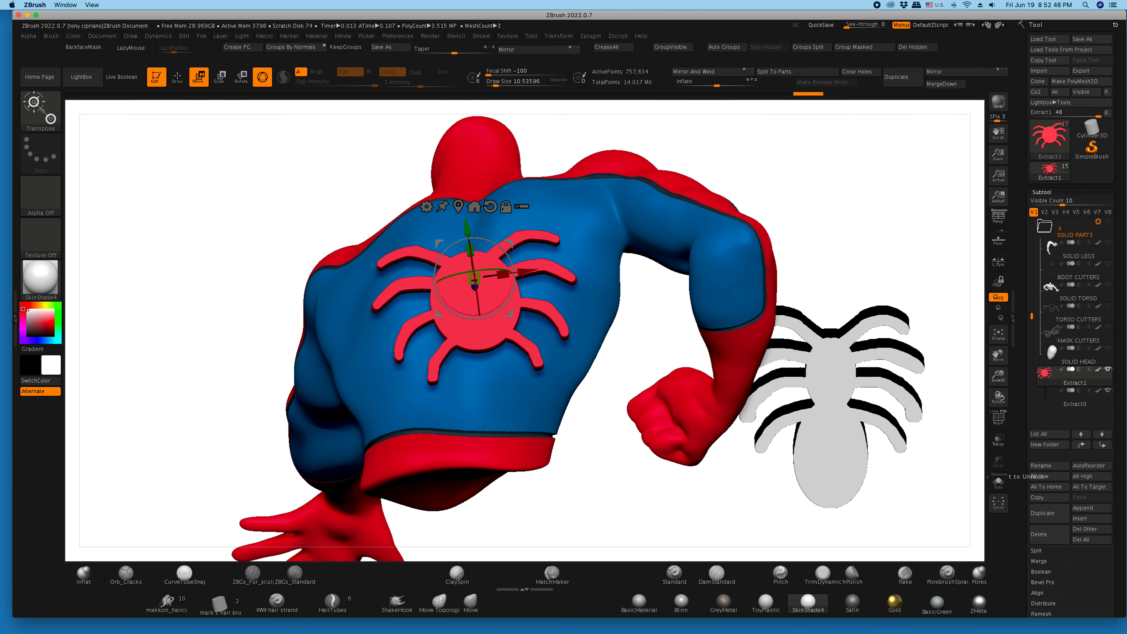
left_click_drag(638, 492, 632, 521)
left_click_drag(467, 226, 465, 208)
left_click_drag(656, 479, 753, 489)
left_click_drag(442, 263, 345, 271)
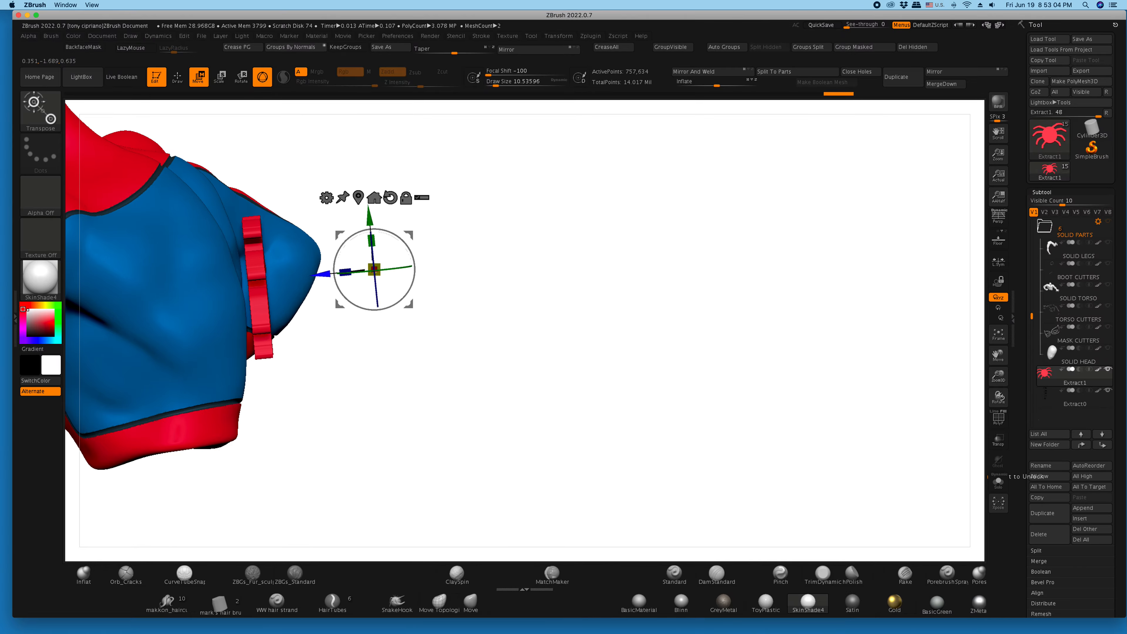
- Fine-tune the red emblem's rotation and height between the shoulder blades, and display its polyframe
left_click_drag(488, 399, 306, 302)
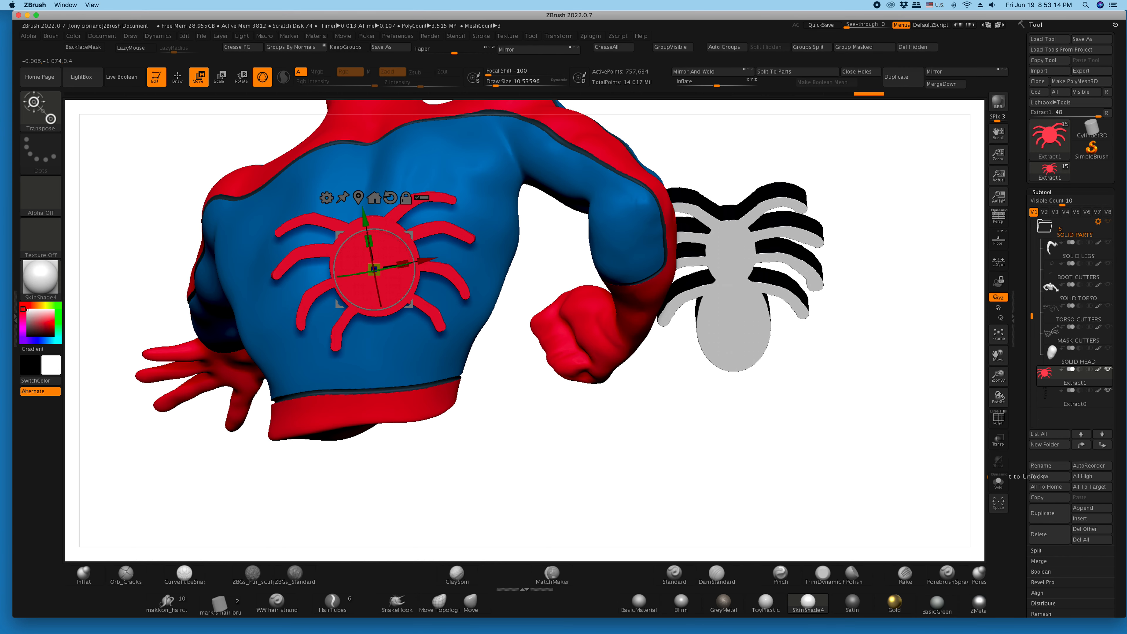
left_click_drag(412, 266, 416, 259)
left_click_drag(369, 218, 367, 201)
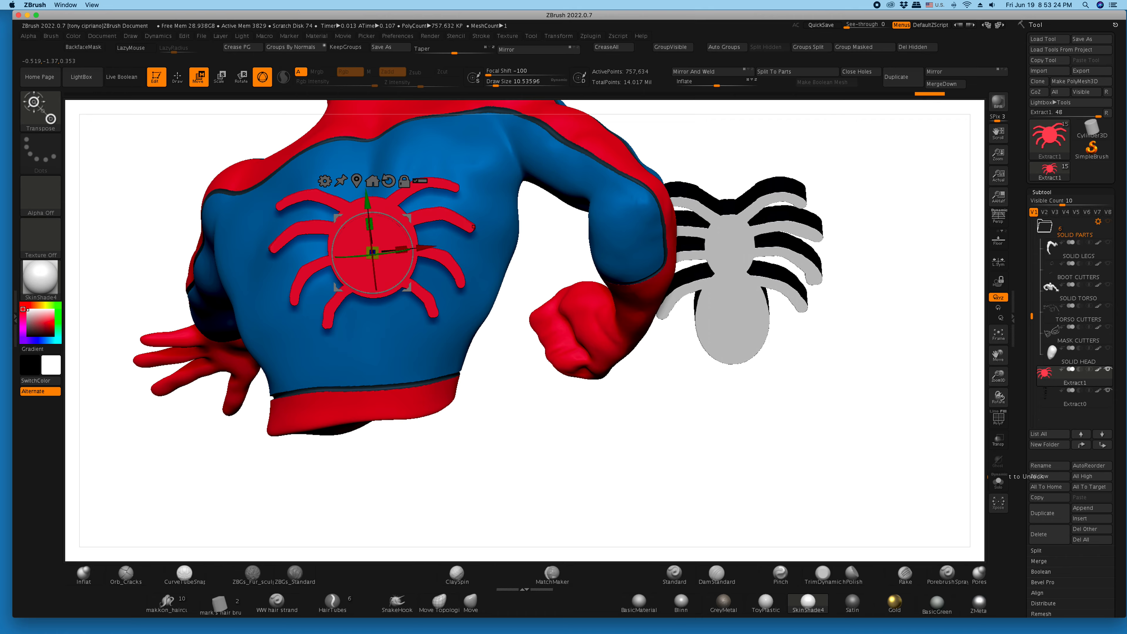
left_click(998, 418)
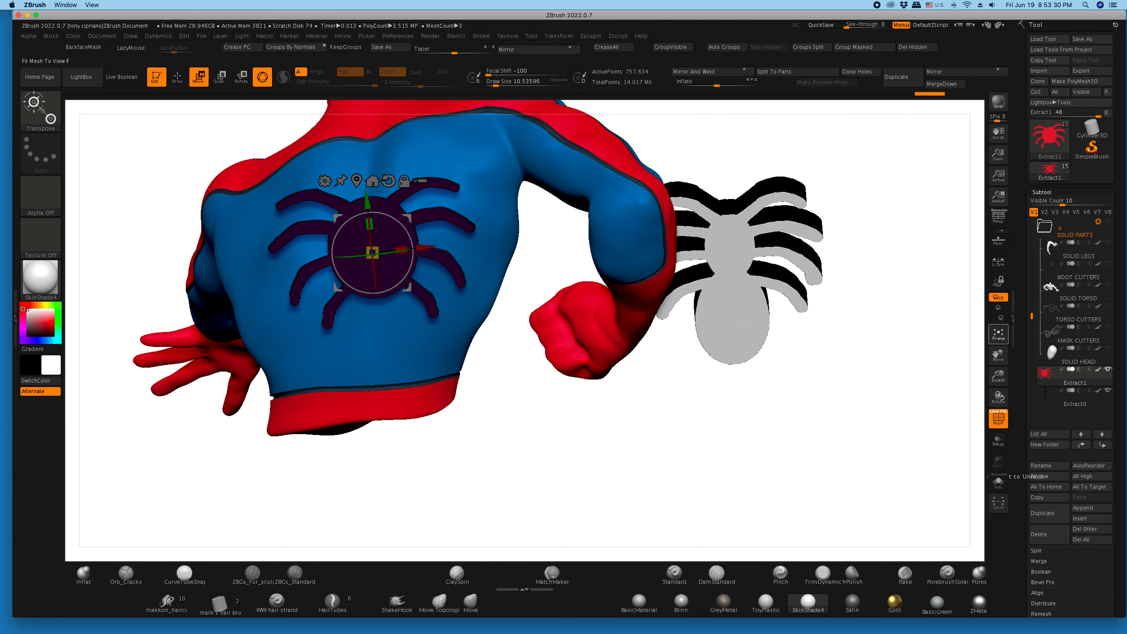
- Isolate the emblem, frame it in draw mode and examine the outline and mesh density of its body and legs
left_click(998, 333)
left_click(998, 481)
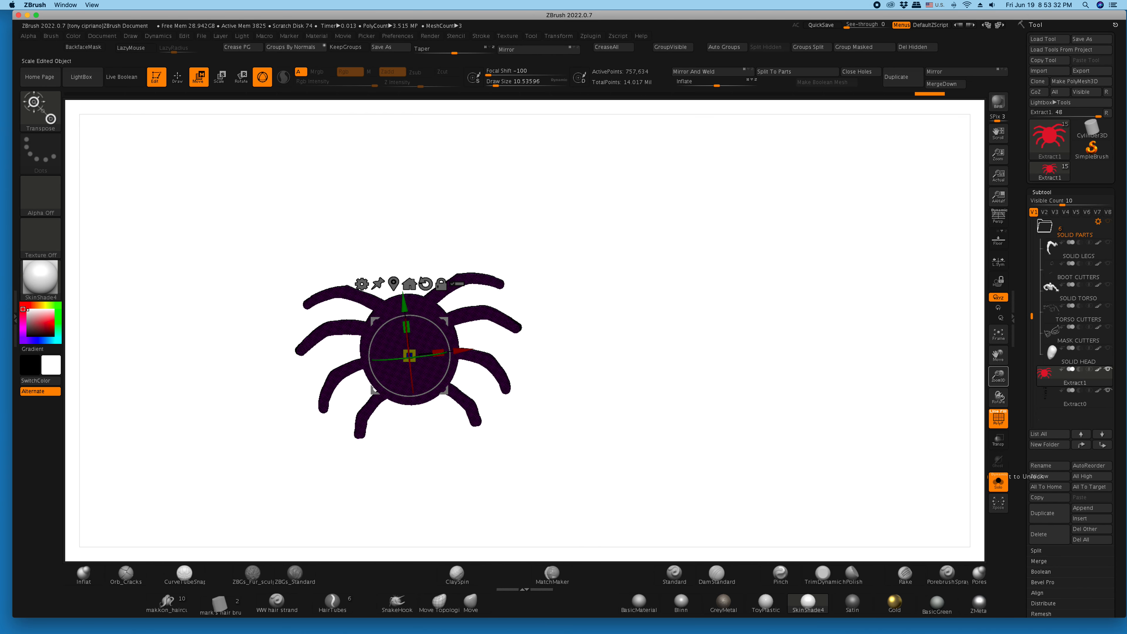
left_click(998, 333)
mouse_move(892, 355)
left_mouse_down()
mouse_move(876, 333)
mouse_move(885, 293)
mouse_move(807, 359)
mouse_move(889, 353)
left_mouse_up()
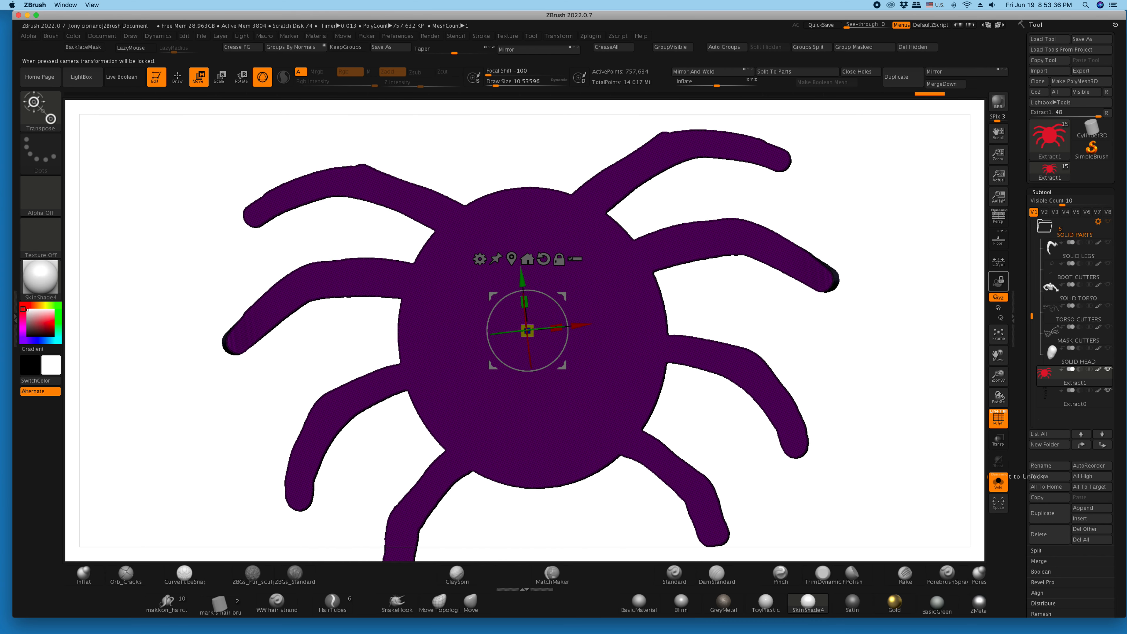
key("q")
mouse_move(889, 311)
left_mouse_down()
mouse_move(894, 462)
mouse_move(881, 382)
mouse_move(881, 333)
mouse_move(894, 324)
mouse_move(874, 365)
left_mouse_up()
left_click_drag(997, 377, 972, 337)
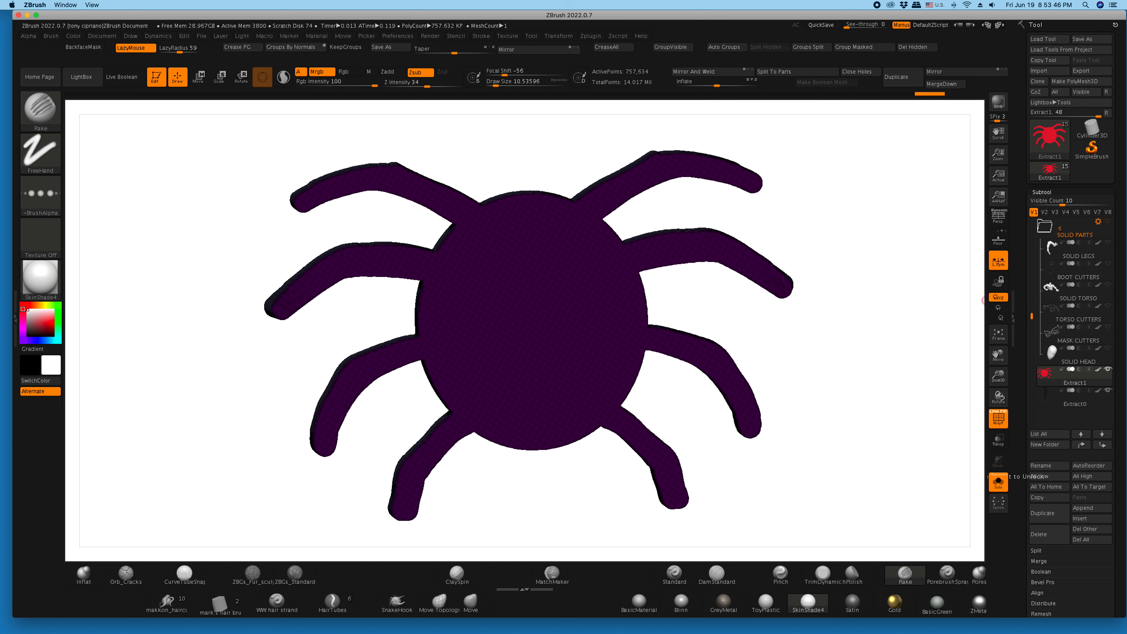
left_click_drag(884, 332, 894, 328)
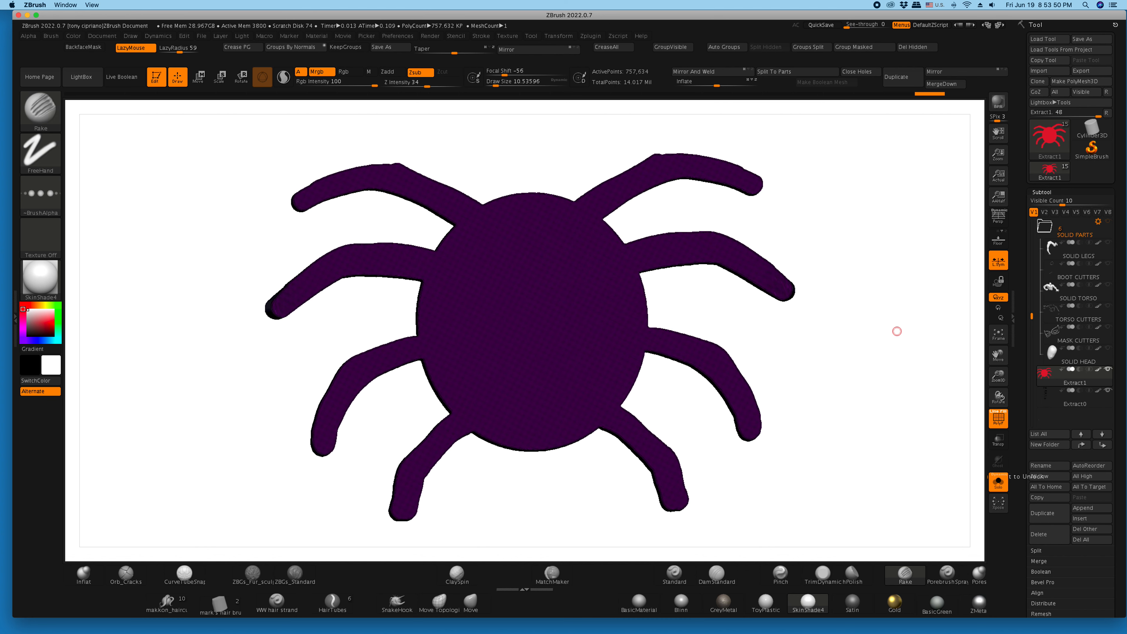
left_click_drag(1020, 520, 1019, 308)
left_click_drag(893, 335, 910, 374)
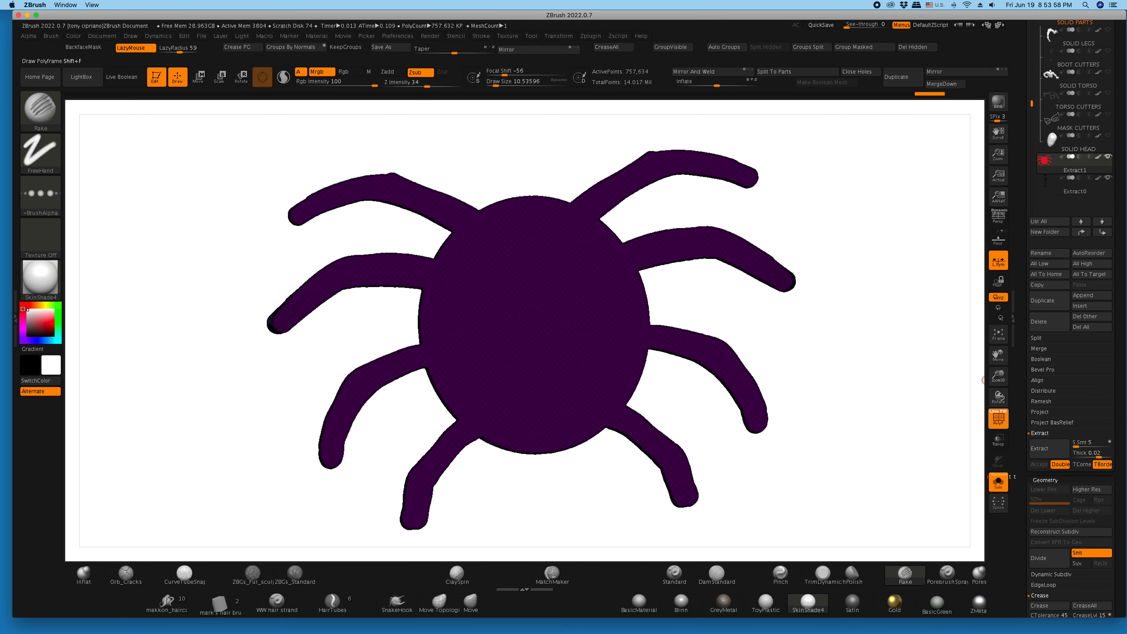
left_click_drag(982, 387, 1001, 456)
mouse_move(931, 409)
left_mouse_down()
mouse_move(872, 416)
mouse_move(933, 412)
left_mouse_up()
left_click_drag(998, 377, 996, 306)
mouse_move(931, 357)
left_mouse_down()
mouse_move(909, 371)
mouse_move(926, 375)
left_mouse_up()
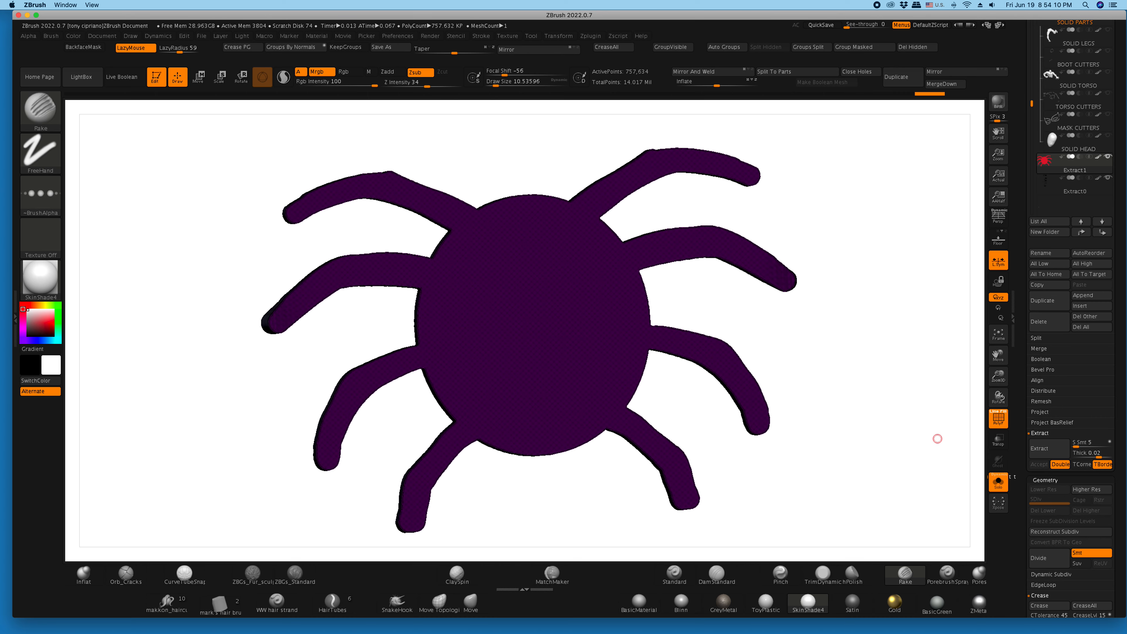
- Hide the emblem's polyframe and bring the rest of the figure back into view
left_click(998, 418)
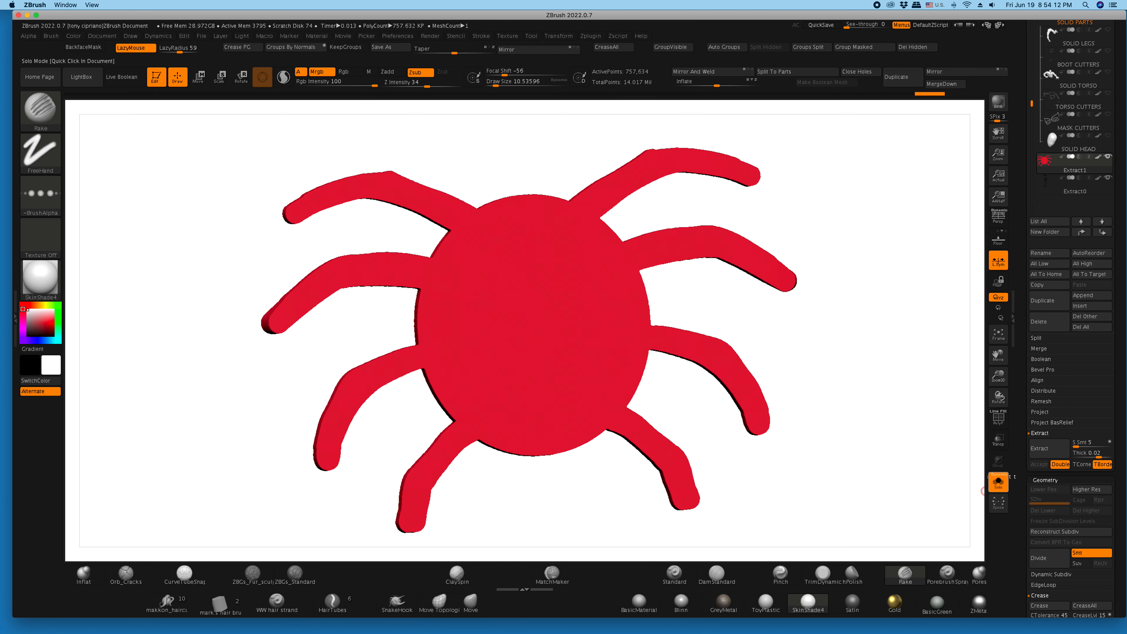
left_click(998, 481)
left_click_drag(998, 377, 997, 284)
left_click_drag(373, 206, 345, 178)
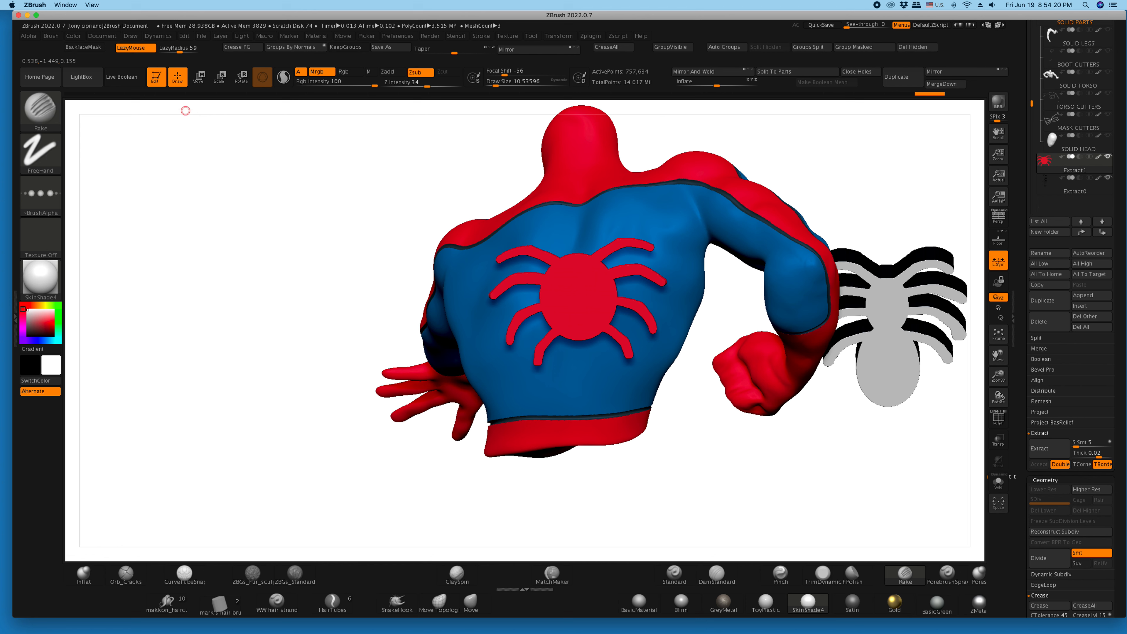
- Rotate the red emblem slightly to line up with the back, and select the MatchMaker brush
key("r")
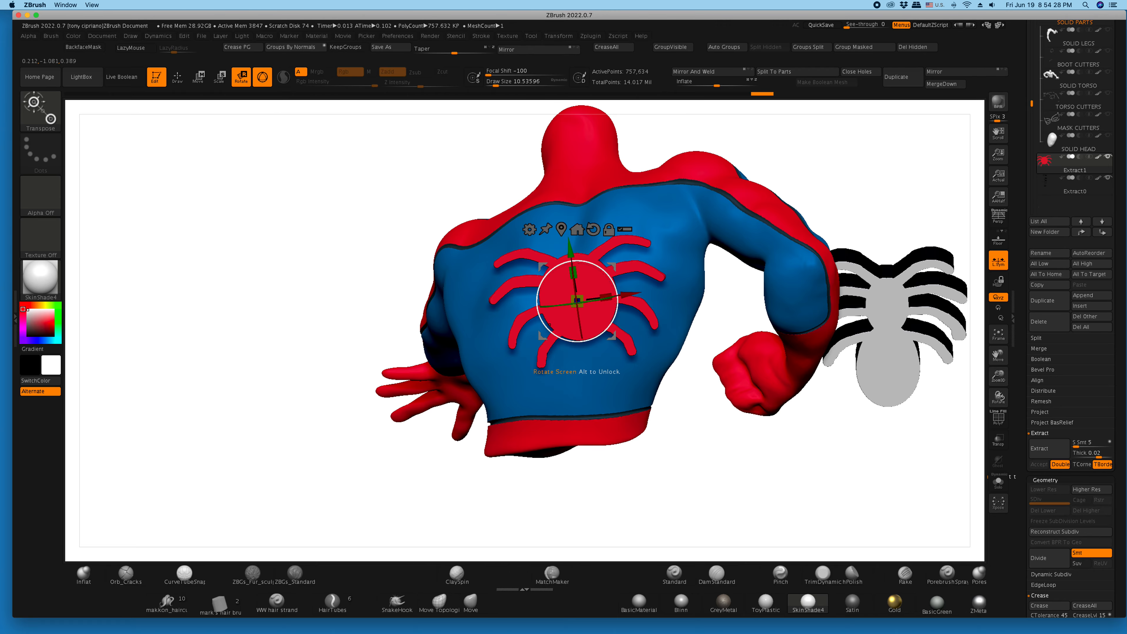
key("q")
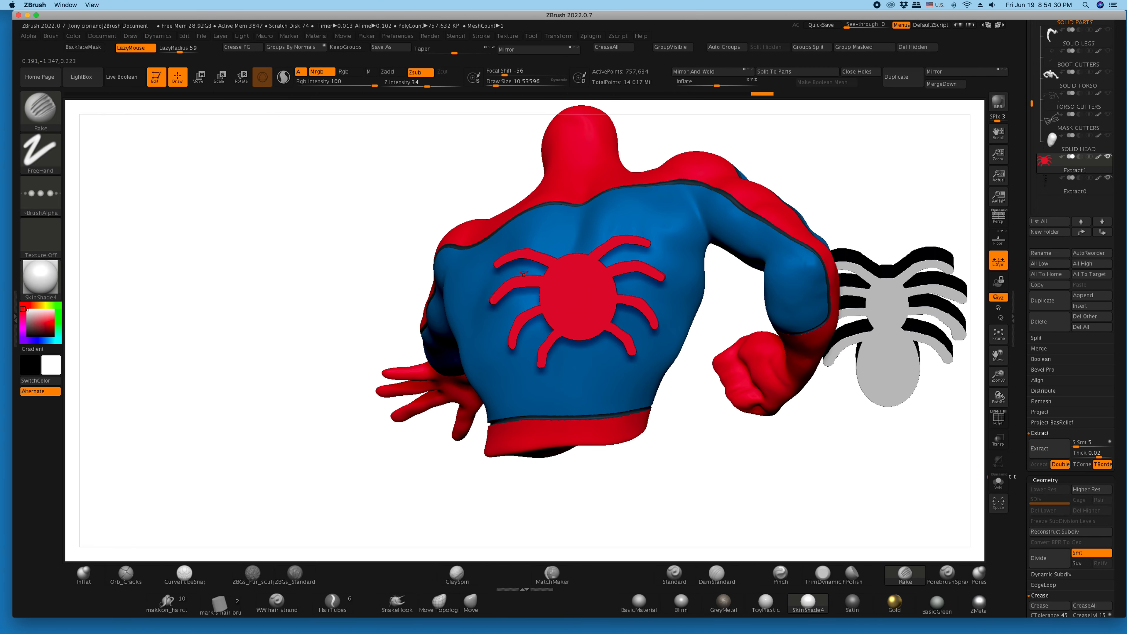
mouse_move(284, 355)
left_mouse_down()
mouse_move(208, 289)
mouse_move(200, 248)
mouse_move(213, 222)
mouse_move(235, 249)
mouse_move(275, 364)
mouse_move(177, 355)
mouse_move(266, 355)
left_mouse_up()
left_click_drag(329, 199, 338, 199)
mouse_move(998, 377)
left_mouse_down()
mouse_move(997, 341)
mouse_move(1015, 382)
mouse_move(1005, 356)
left_mouse_up()
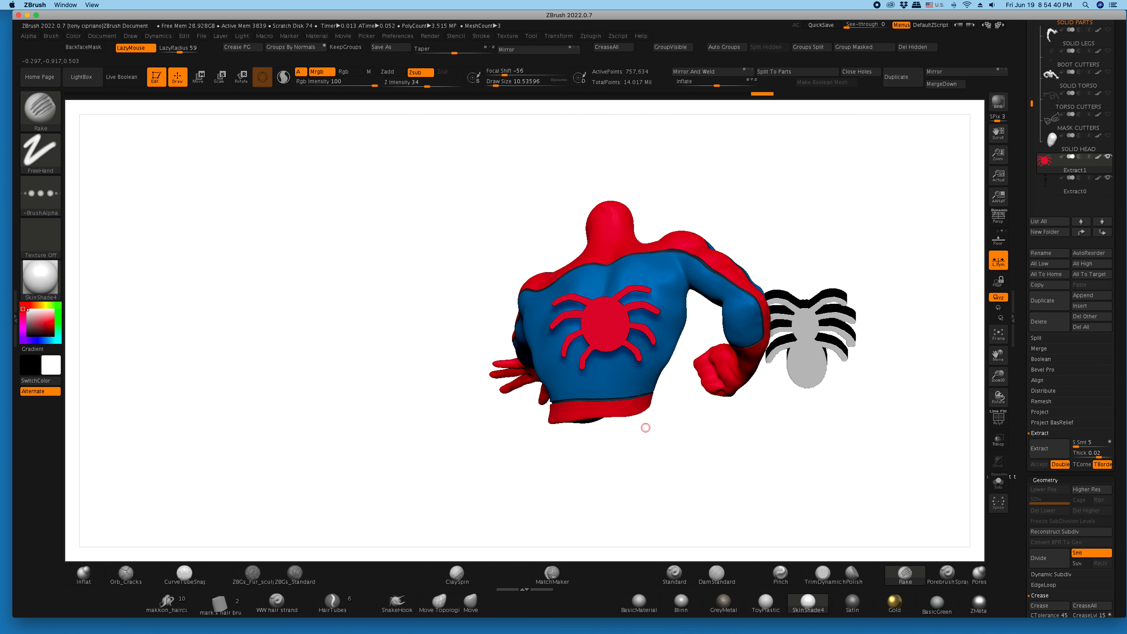
left_click(551, 573)
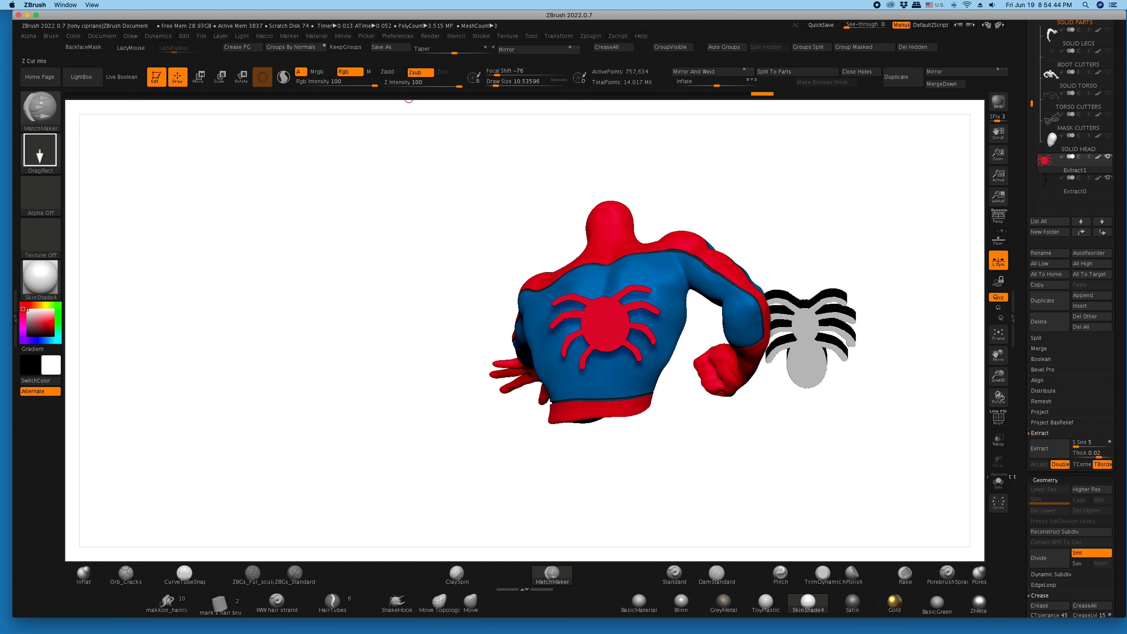
- Try to conform the red emblem to the back with MatchMaker at a draw size of about 629, and undo it
left_click_drag(498, 85, 549, 84)
left_click_drag(605, 316, 607, 366)
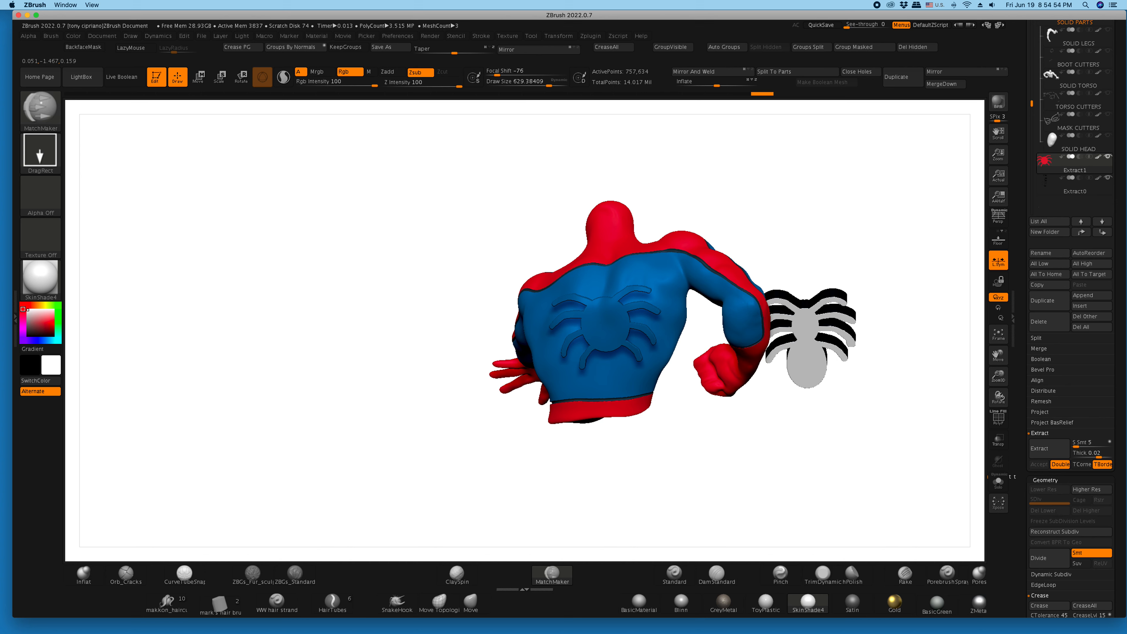
mouse_move(753, 492)
left_mouse_down()
mouse_move(596, 490)
mouse_move(714, 480)
mouse_move(732, 408)
left_mouse_up()
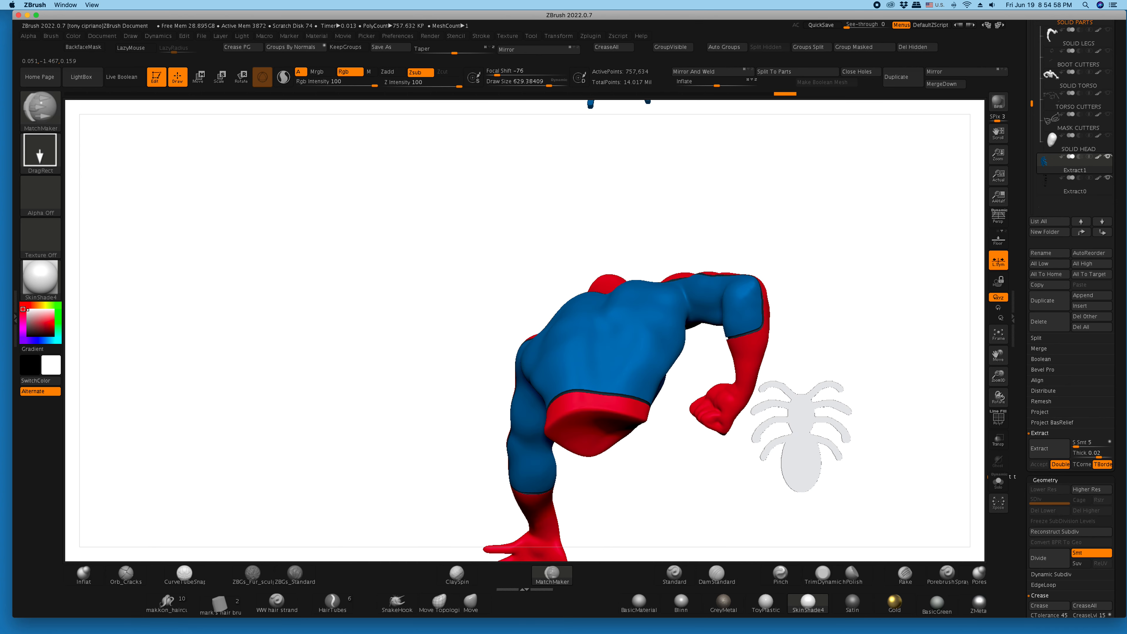
mouse_move(461, 399)
left_mouse_down()
mouse_move(432, 468)
mouse_move(461, 472)
left_mouse_up()
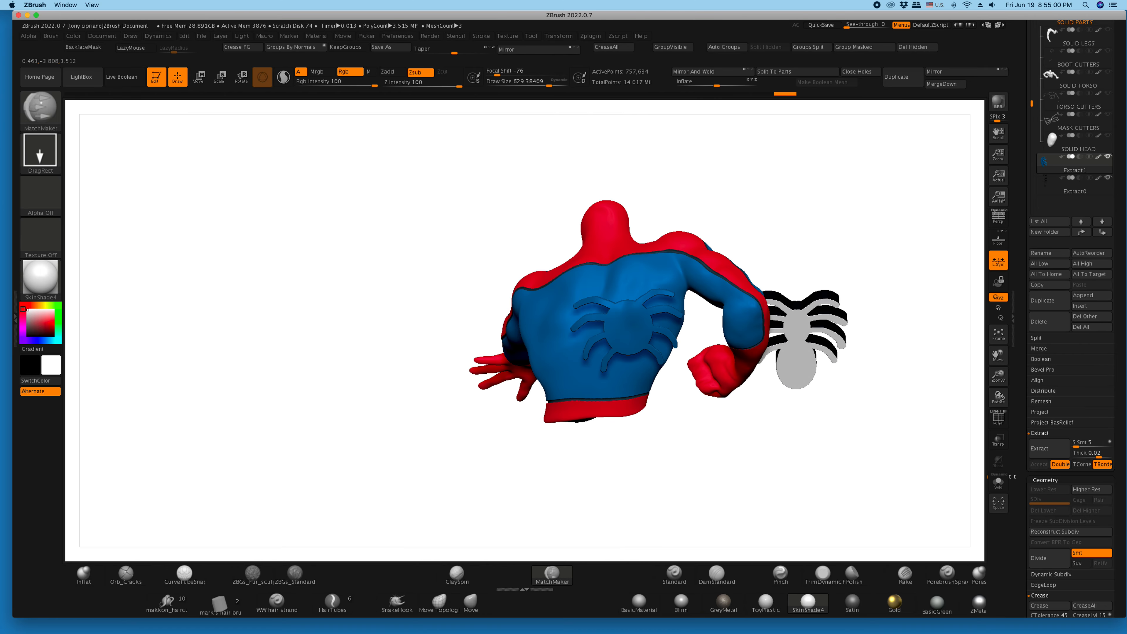
key("super+z")
mouse_move(431, 233)
left_mouse_down()
mouse_move(404, 228)
mouse_move(430, 235)
left_mouse_up()
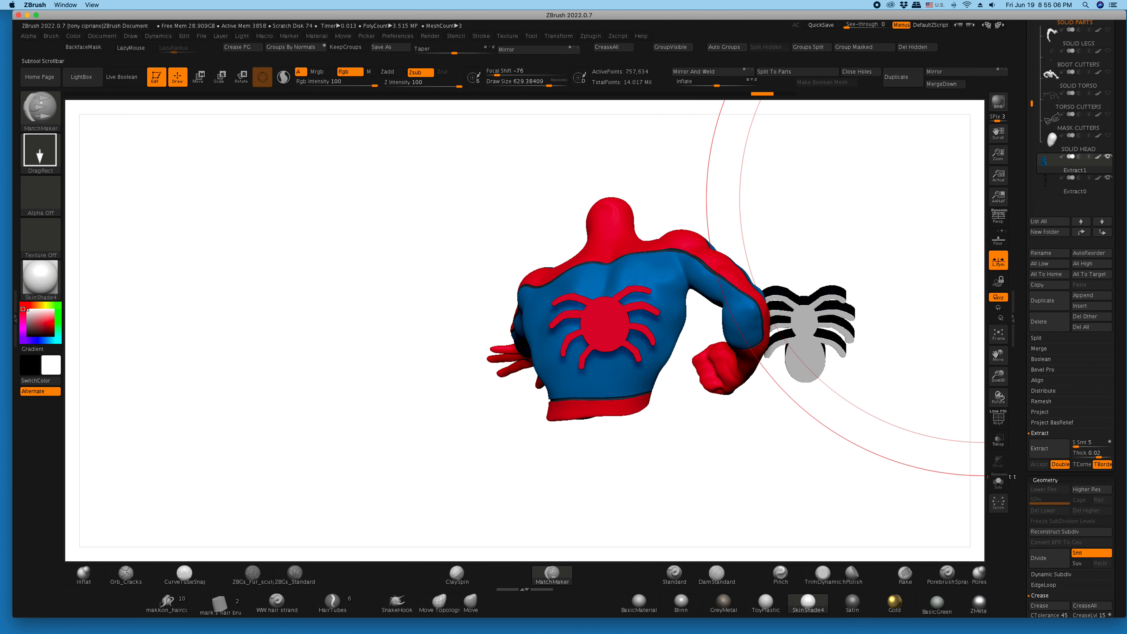
- Turn off the painted color display on the emblem and all other subtools
scroll(1070, 311, "up", 5)
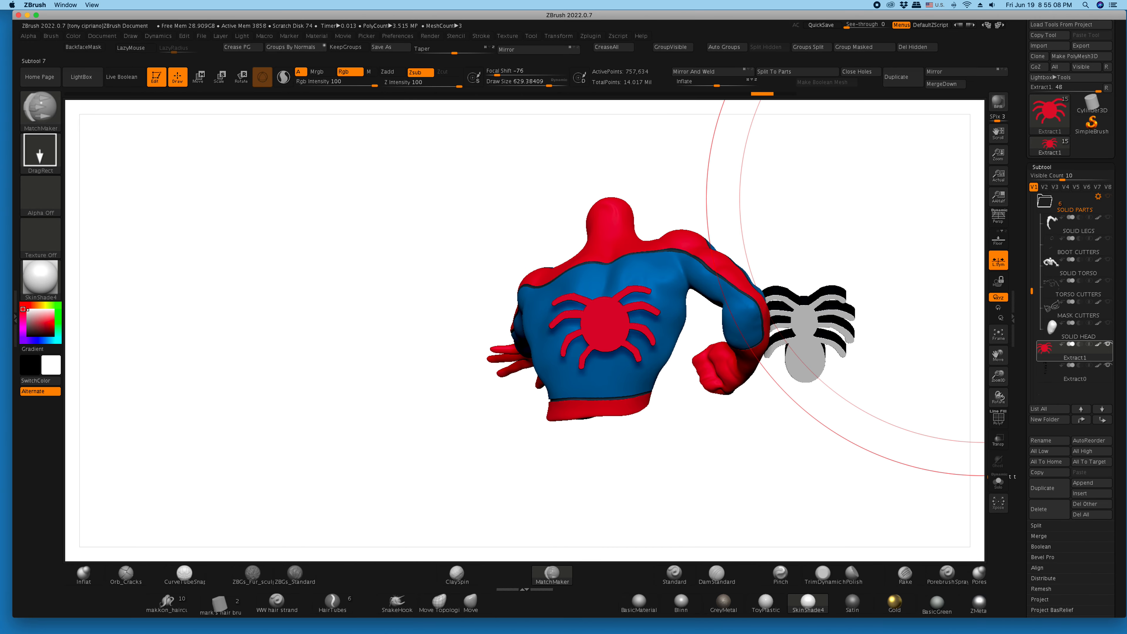
left_click(1097, 344, "shift")
left_click_drag(978, 383, 649, 341)
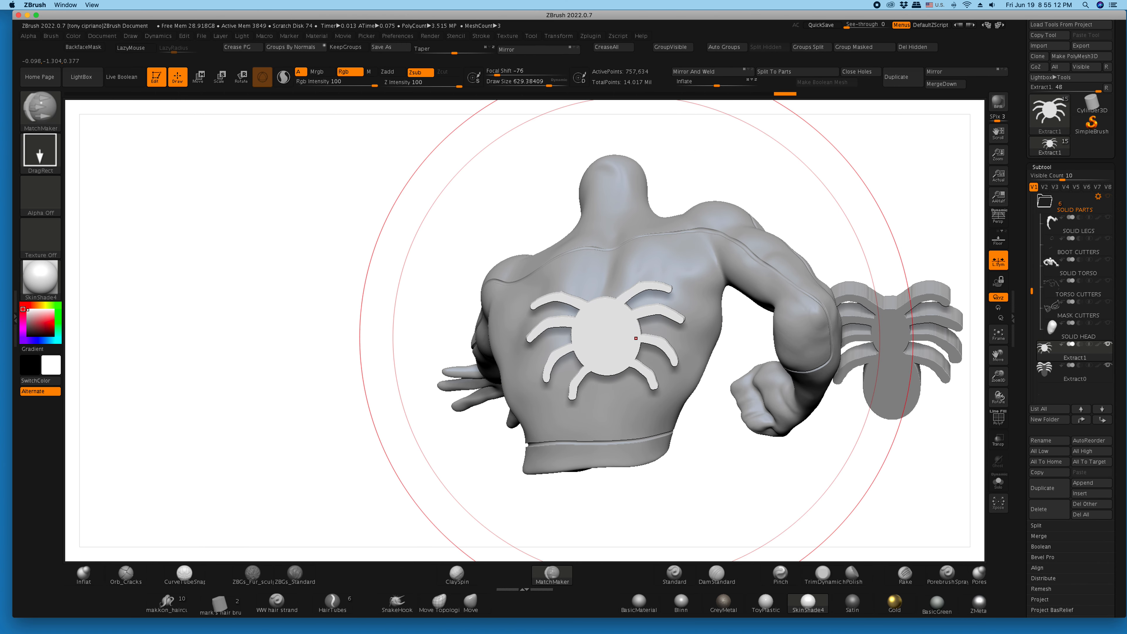
- Conform the emblem to the back with MatchMaker at a draw size of about 567 and a Z intensity of 55
left_click_drag(549, 83, 546, 82)
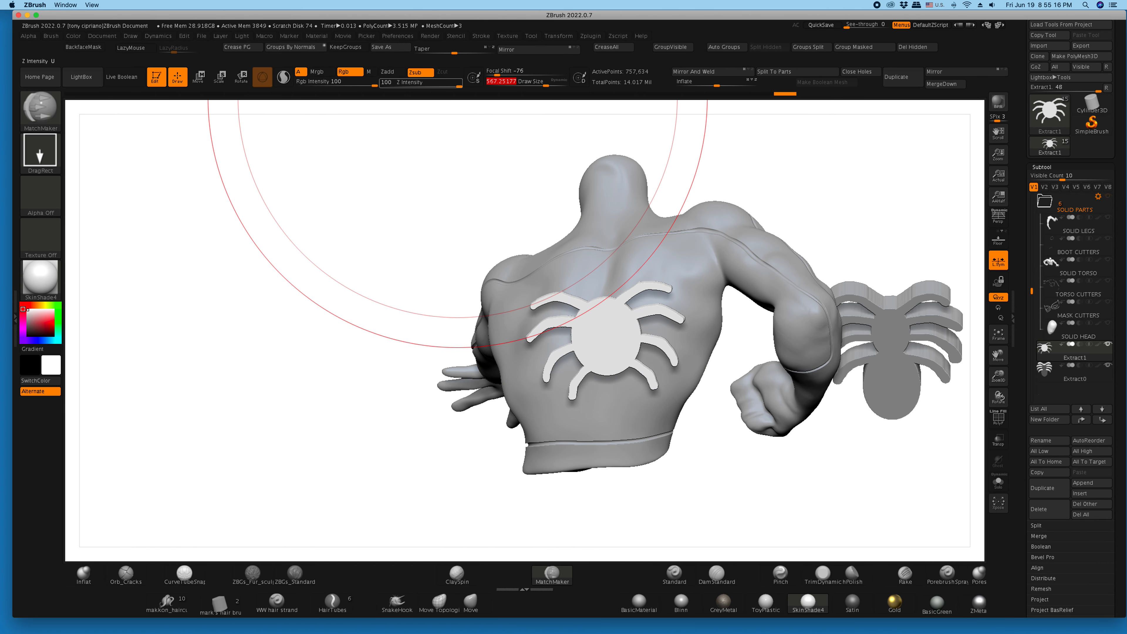
left_click_drag(458, 82, 445, 82)
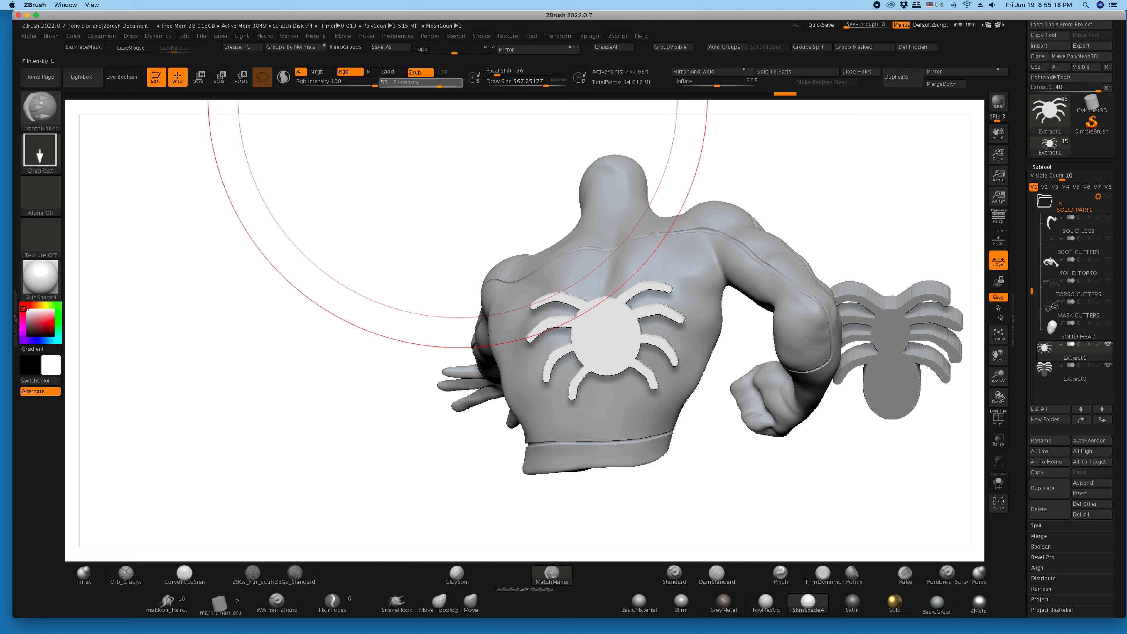
key("Return")
left_click_drag(602, 323, 603, 365)
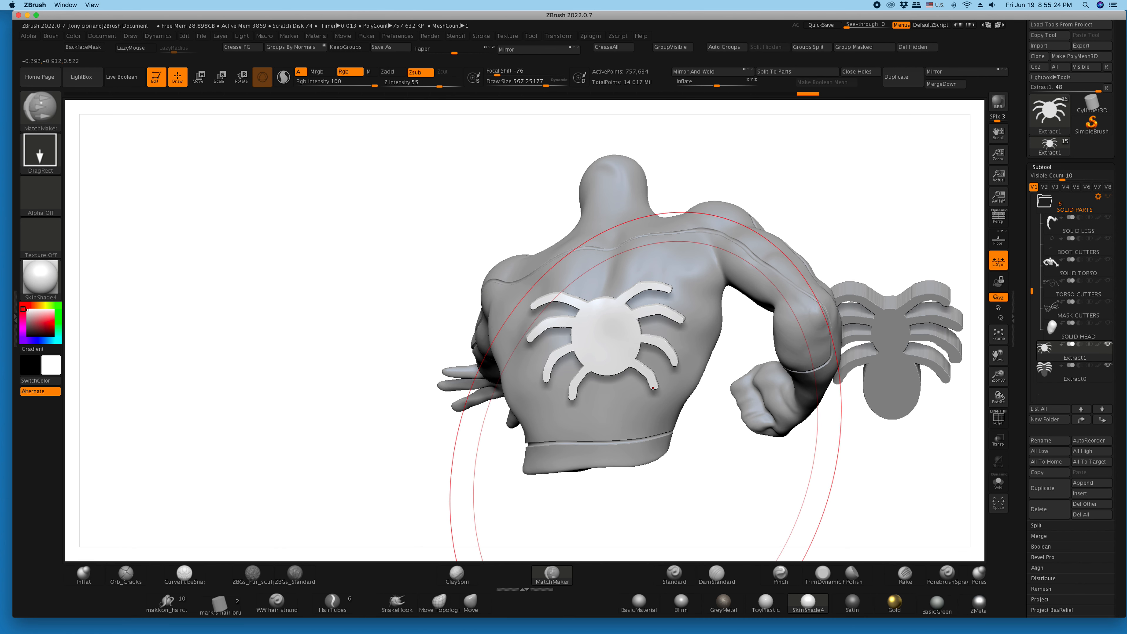
mouse_move(420, 314)
left_mouse_down()
mouse_move(255, 315)
mouse_move(399, 317)
mouse_move(390, 446)
mouse_move(428, 348)
mouse_move(334, 324)
mouse_move(406, 284)
left_mouse_up()
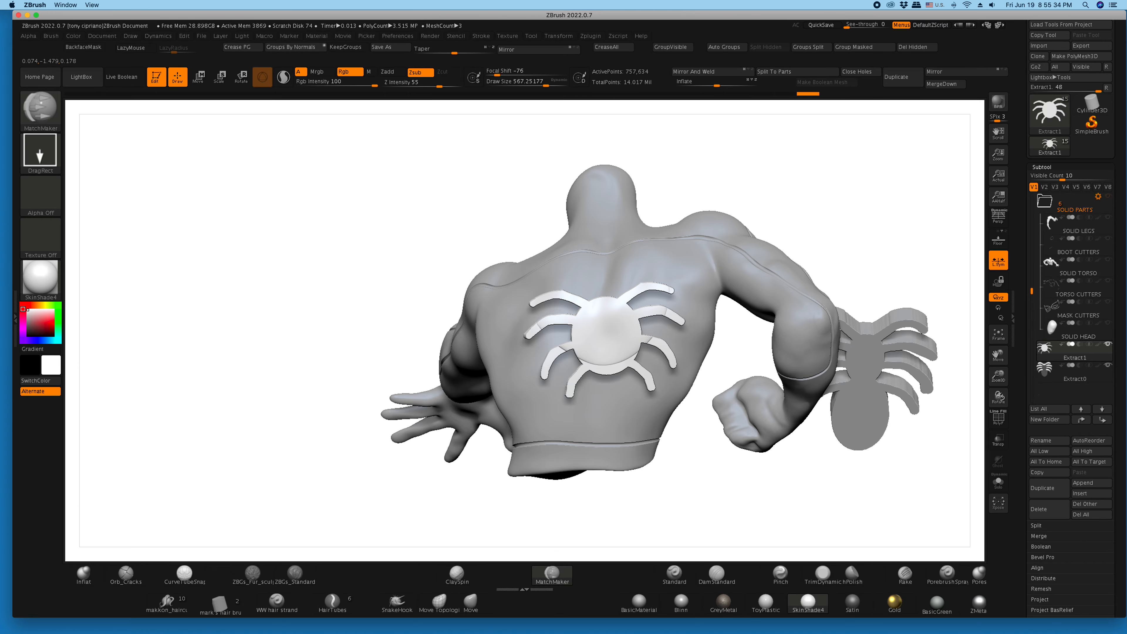
- Move the curved emblem along its depth axis in against the surface of the back
mouse_move(352, 321)
left_mouse_down()
mouse_move(493, 317)
mouse_move(495, 344)
left_mouse_up()
left_click_drag(414, 193, 386, 320)
left_click_drag(284, 294, 286, 311)
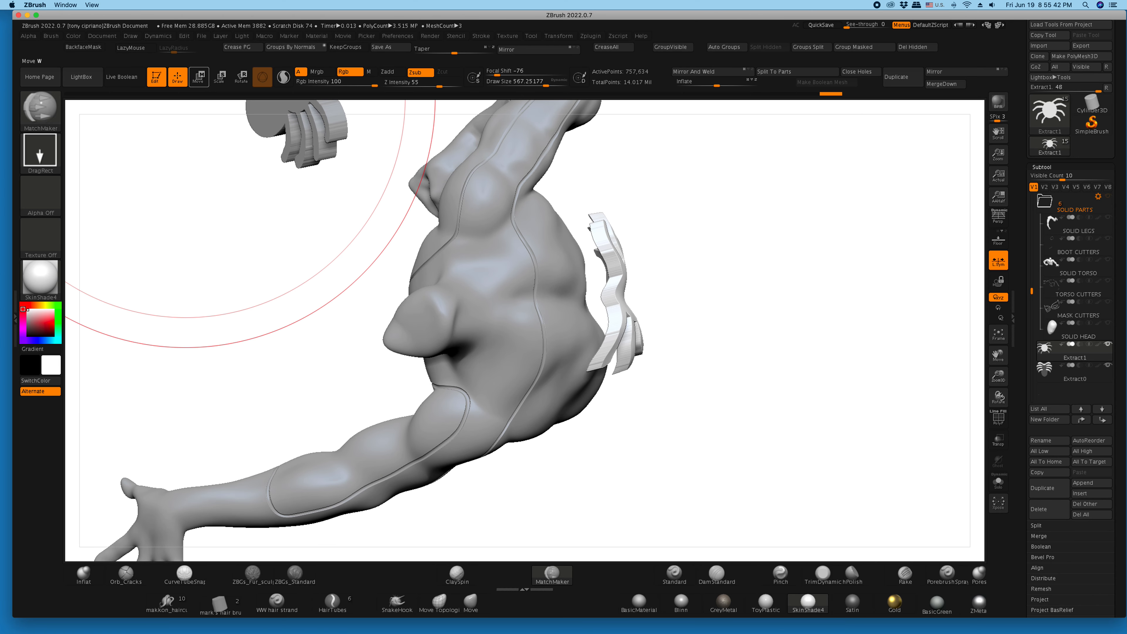
left_click(198, 77)
left_click_drag(692, 269, 654, 280)
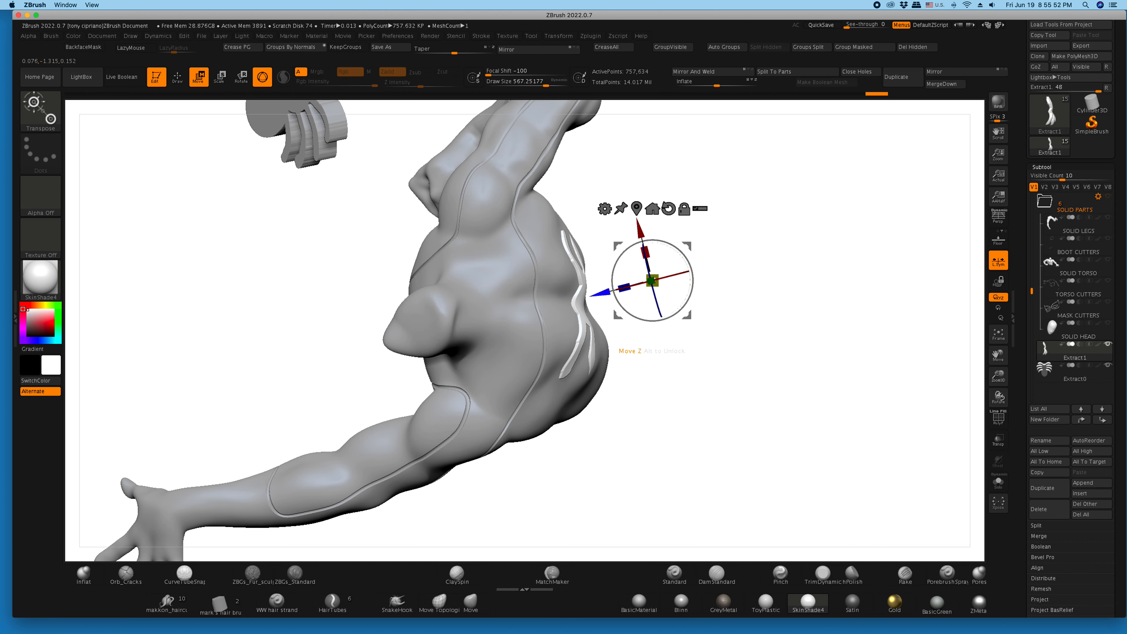
mouse_move(781, 377)
left_mouse_down()
mouse_move(710, 338)
mouse_move(741, 368)
mouse_move(661, 355)
mouse_move(812, 382)
mouse_move(772, 377)
left_mouse_up()
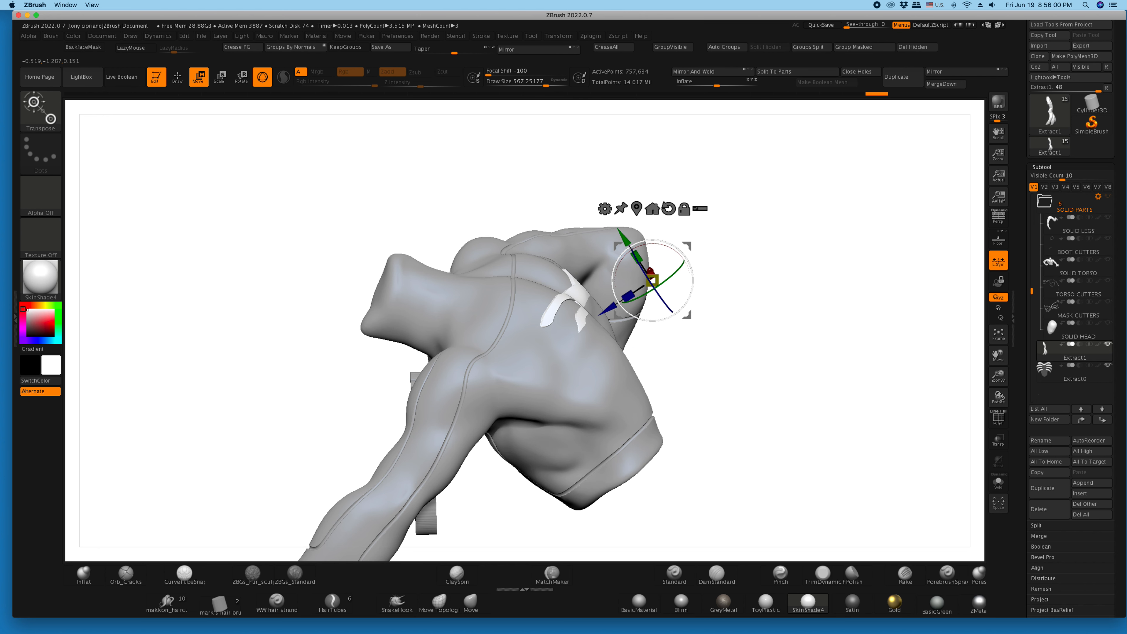
- Center the gizmo on the emblem and adjust the emblem's depth and angle relative to the back
left_click_drag(619, 262, 617, 267)
left_click_drag(586, 301, 609, 307)
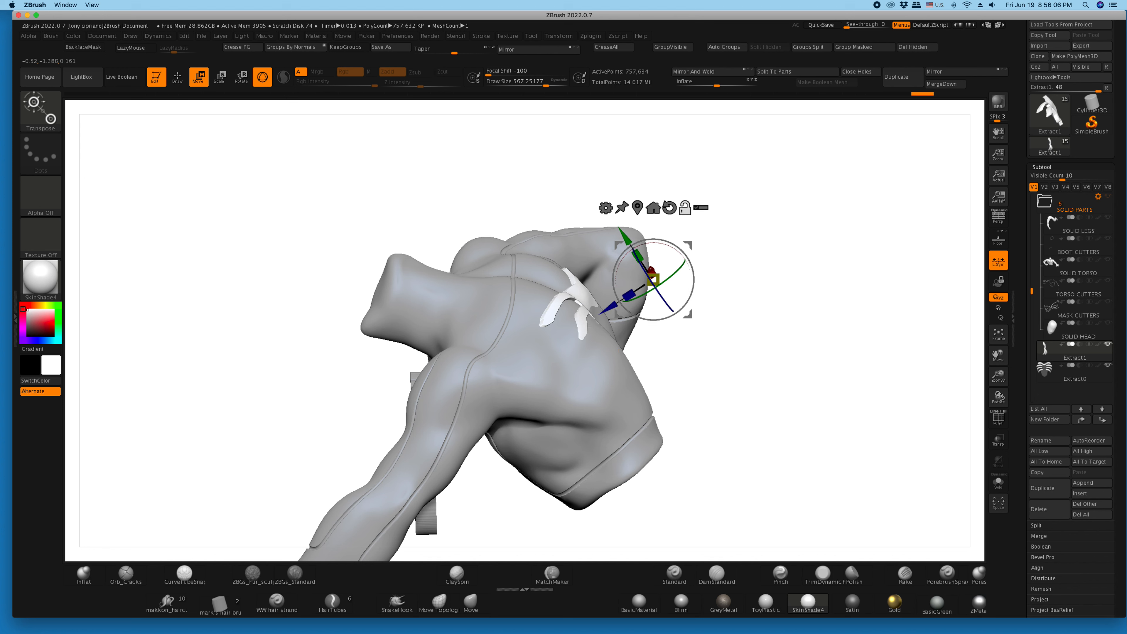
left_click(652, 207)
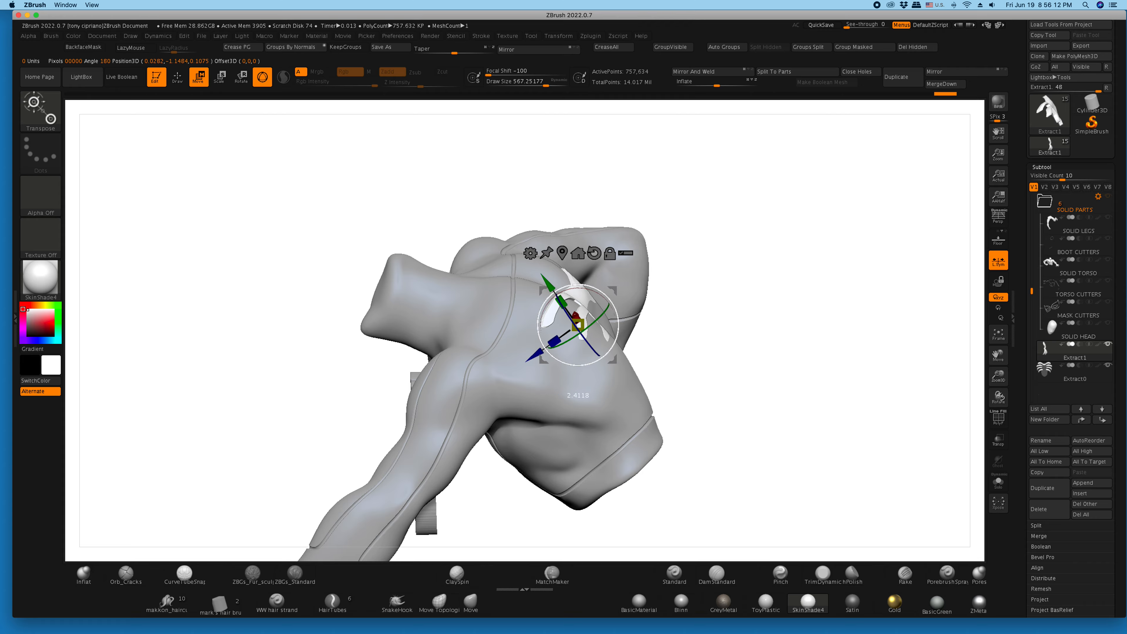
left_click_drag(536, 357, 539, 354)
left_click_drag(727, 399, 605, 391)
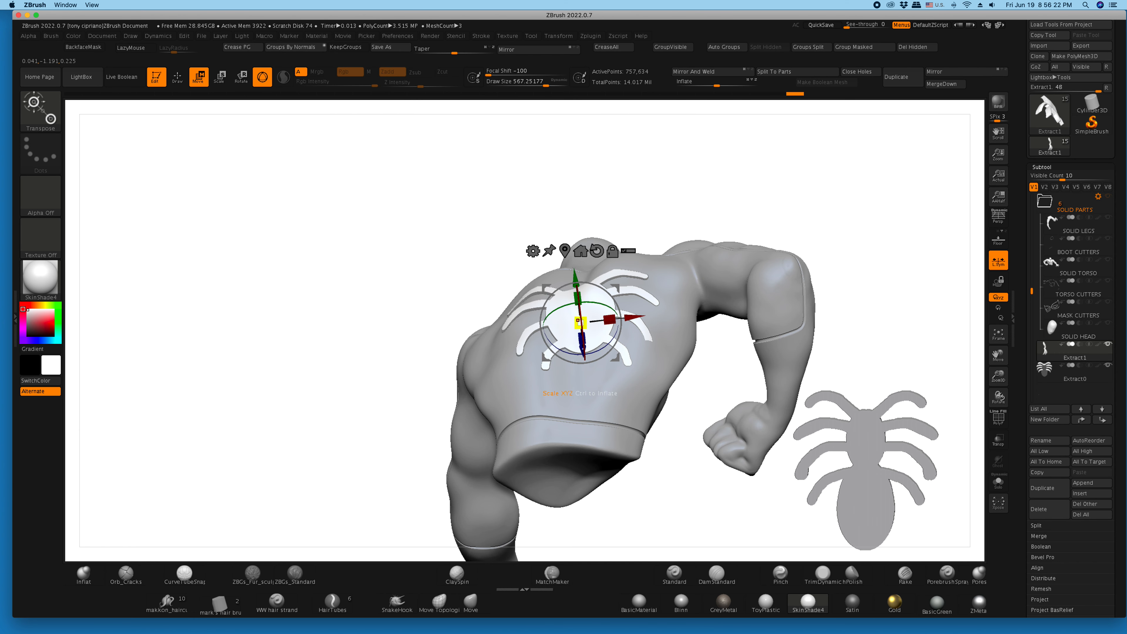
- Fine-tune the emblem's position and rotation between the shoulder blades with small gizmo adjustments
right_click_drag(643, 311, 650, 365, "ctrl")
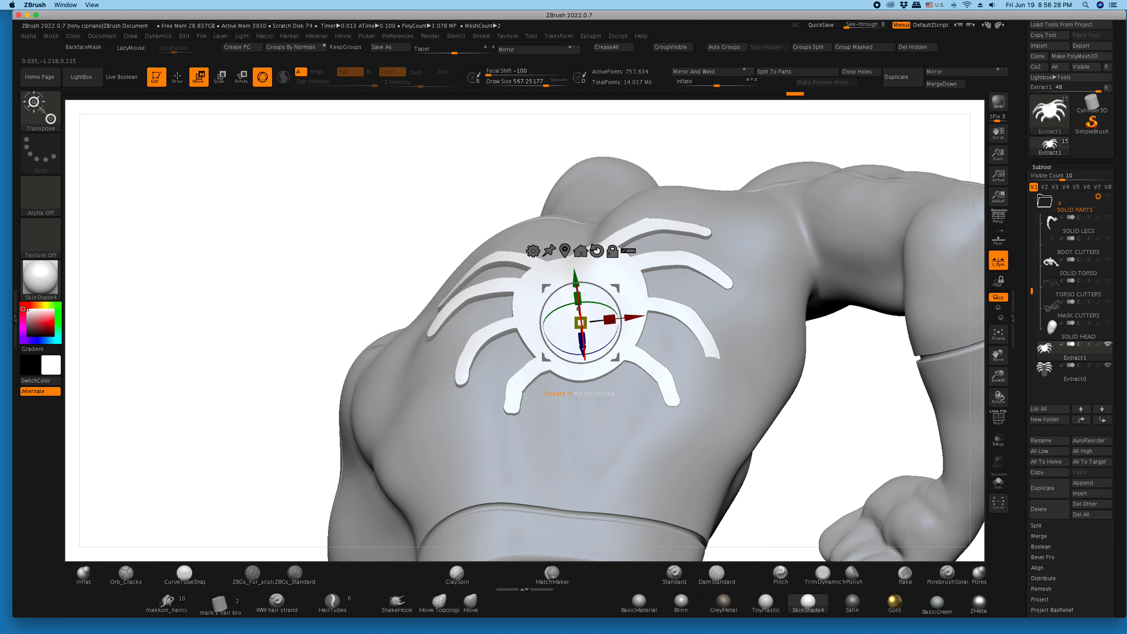
left_click_drag(579, 307, 580, 312)
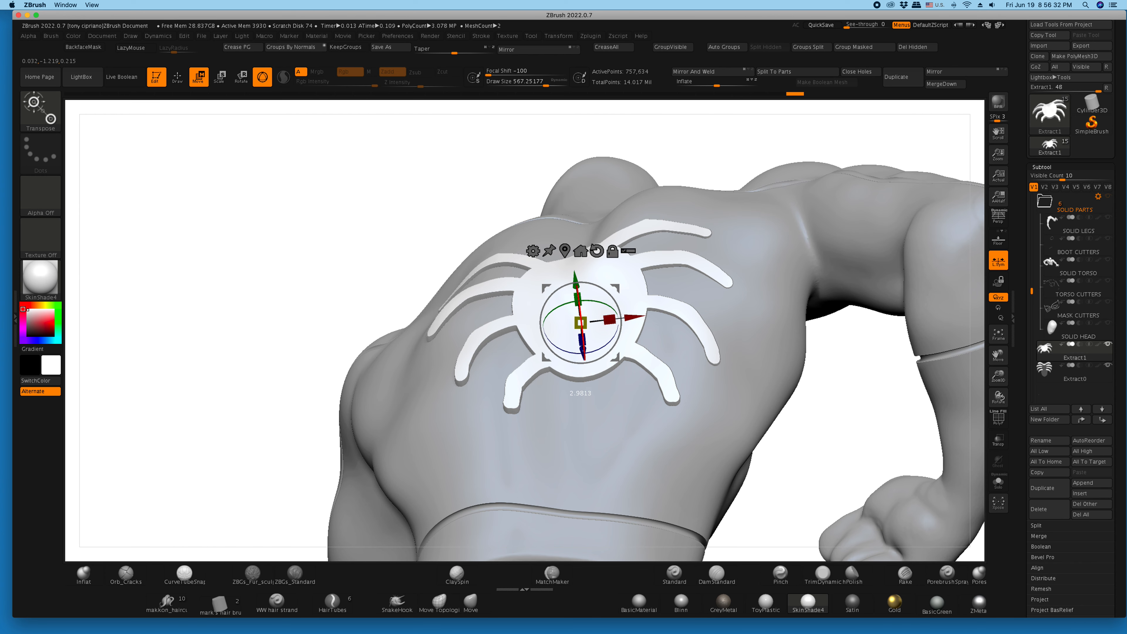
mouse_move(590, 317)
right_mouse_down()
mouse_move(609, 339)
mouse_move(584, 323)
right_mouse_up()
right_click_drag(439, 307, 458, 308)
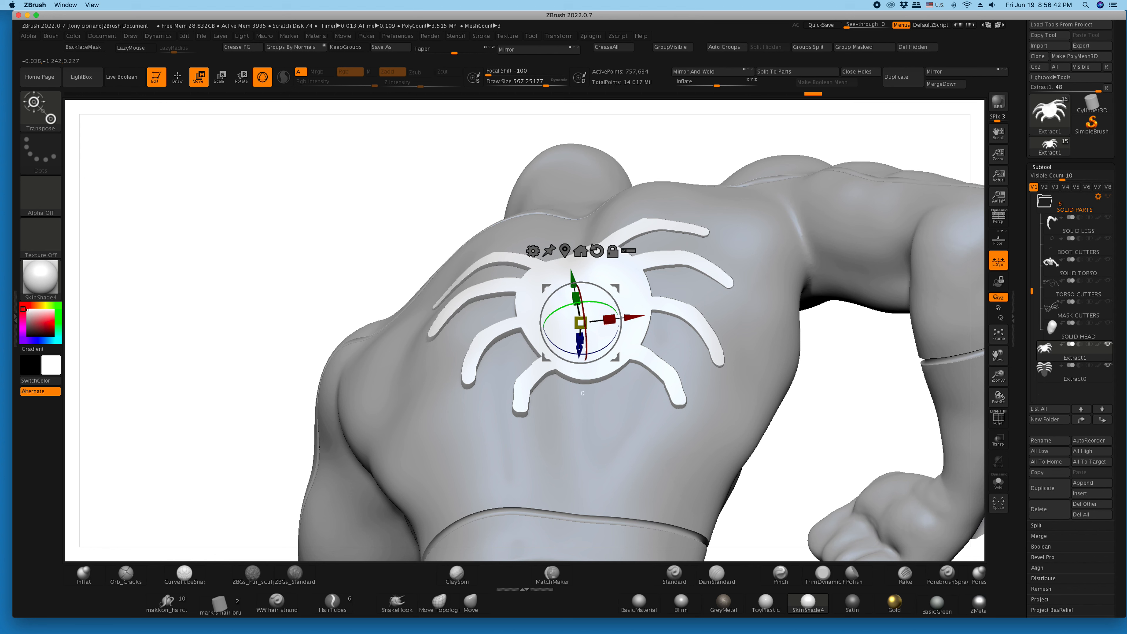
left_click_drag(586, 301, 587, 302)
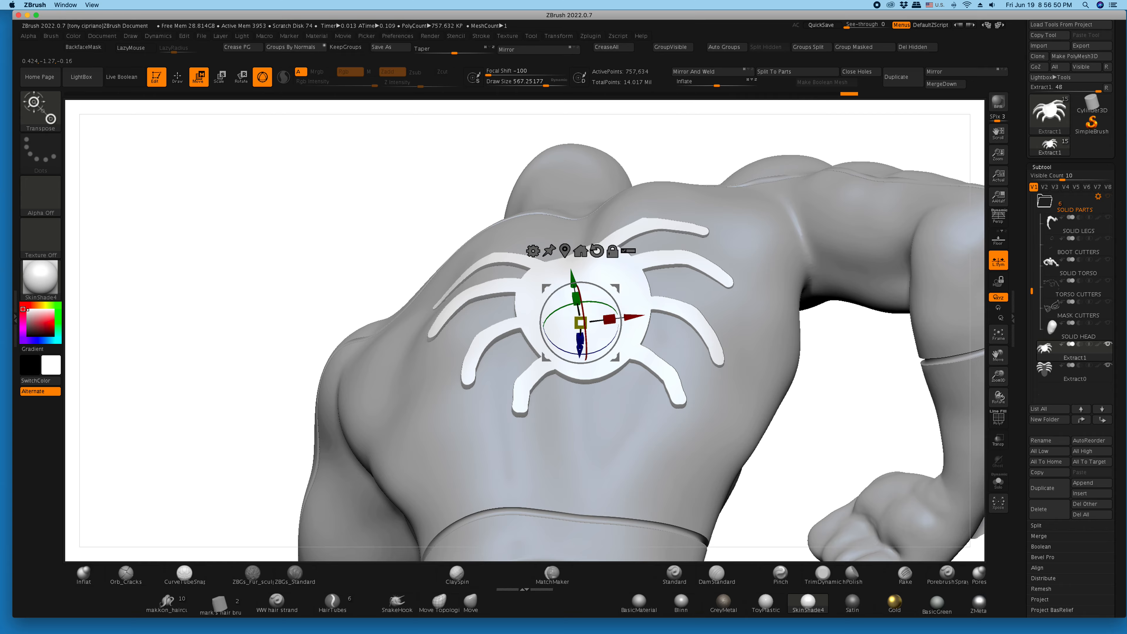
- Shape the emblem's legs against the back using the Move brush at a draw size of about 140
key("q")
left_click(552, 572)
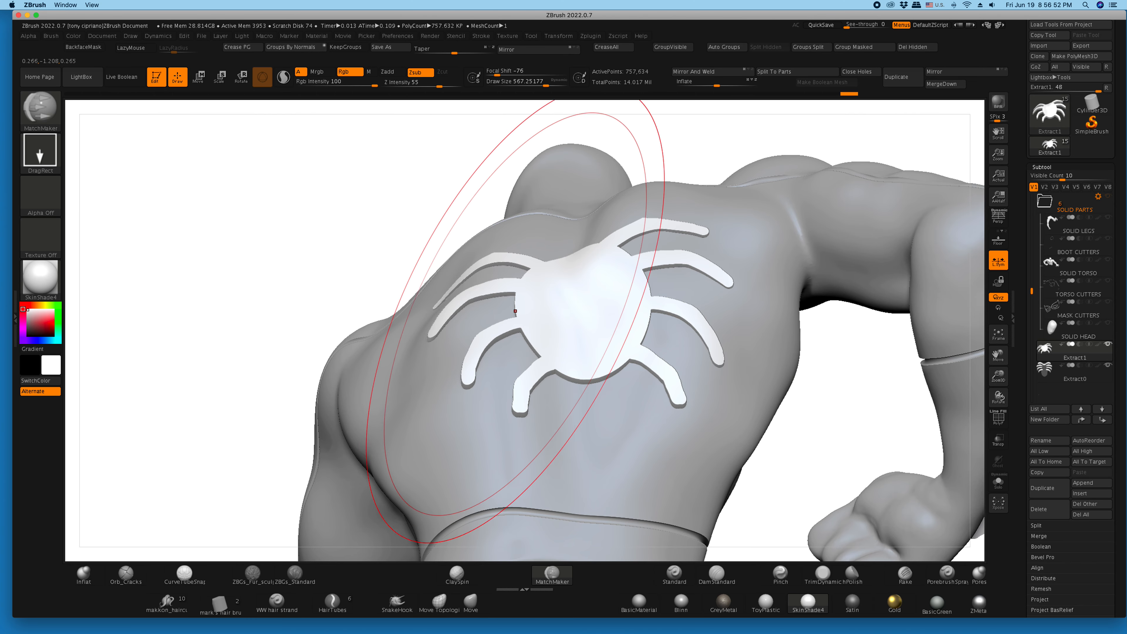
mouse_move(346, 264)
left_mouse_down()
mouse_move(351, 333)
mouse_move(404, 355)
mouse_move(546, 367)
mouse_move(363, 355)
mouse_move(341, 342)
mouse_move(350, 344)
left_mouse_up()
left_click(457, 573)
left_click(471, 601)
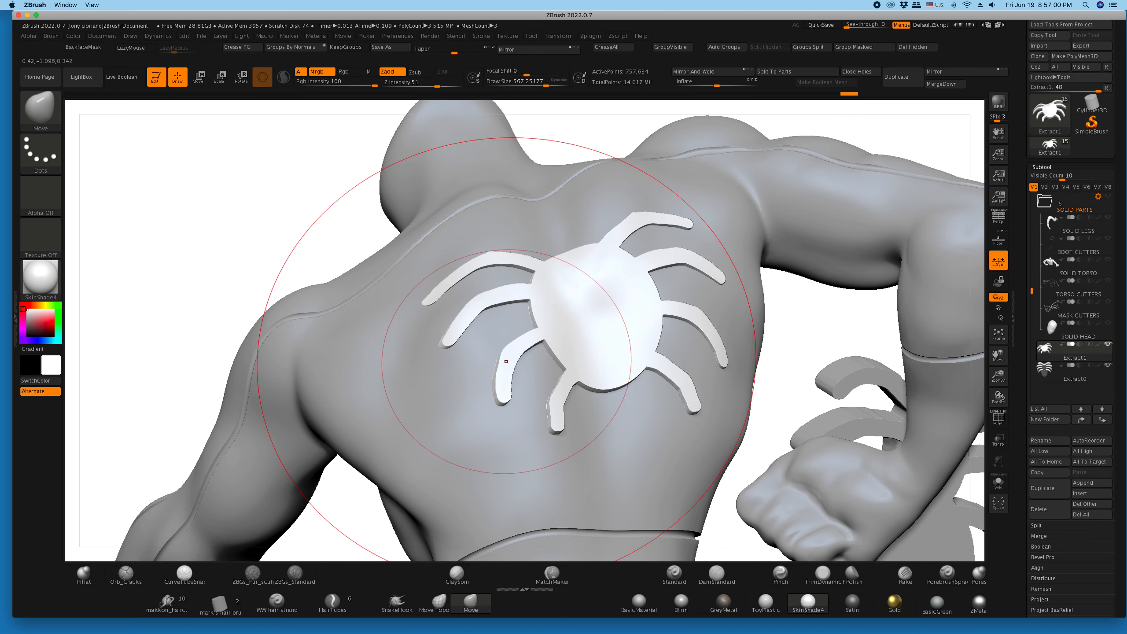
left_click_drag(546, 82, 517, 81)
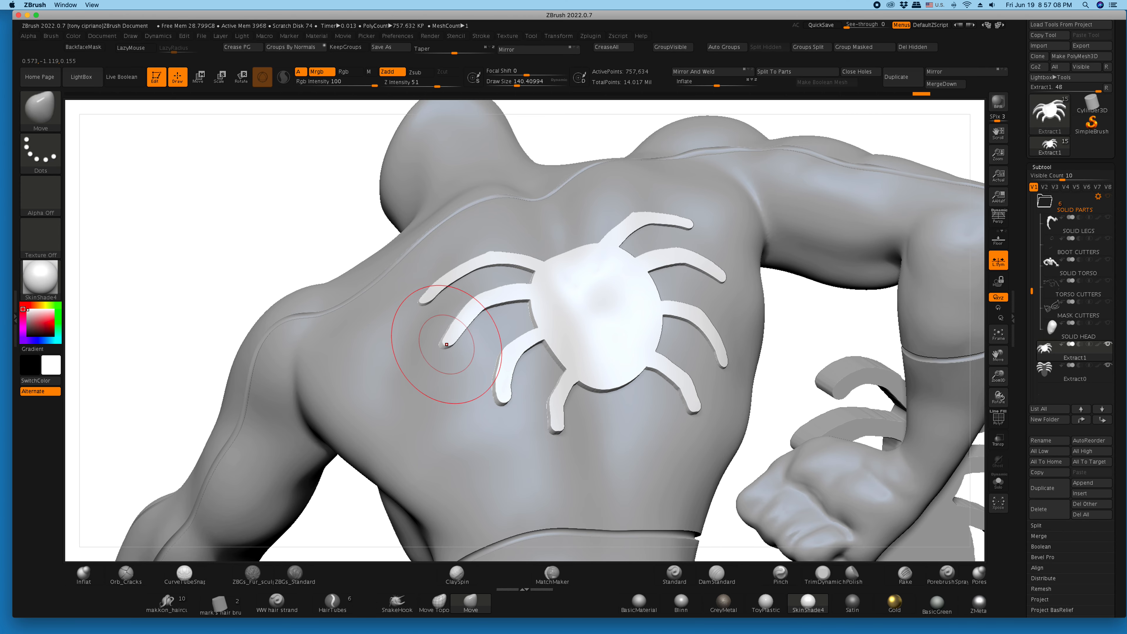
left_click_drag(555, 427, 551, 428)
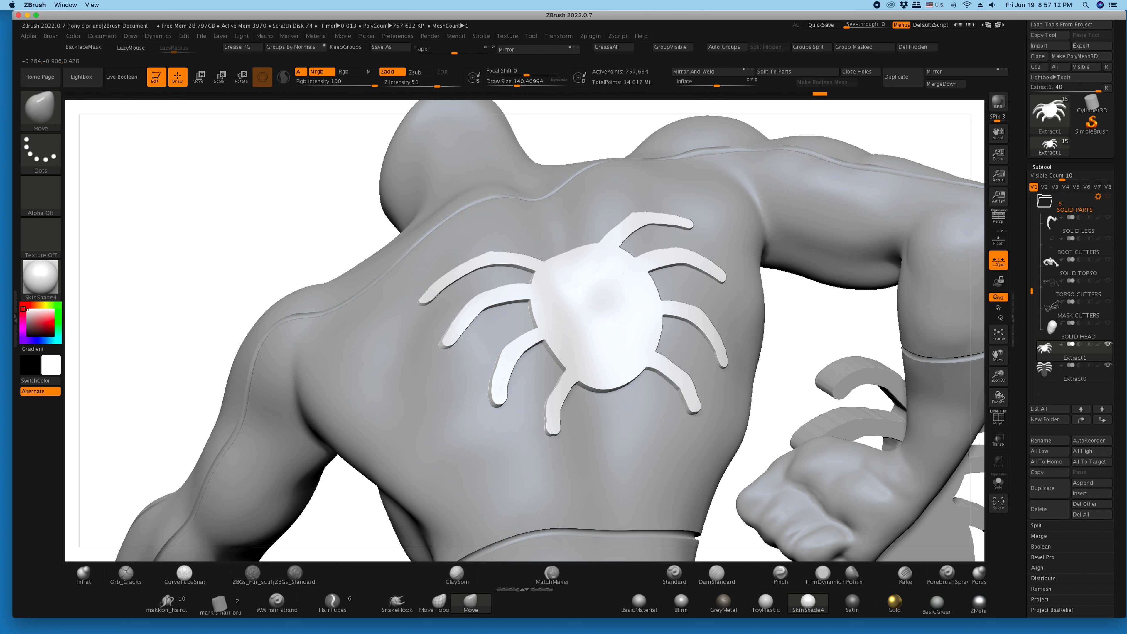
mouse_move(787, 348)
left_mouse_down()
mouse_move(719, 344)
mouse_move(703, 321)
left_mouse_up()
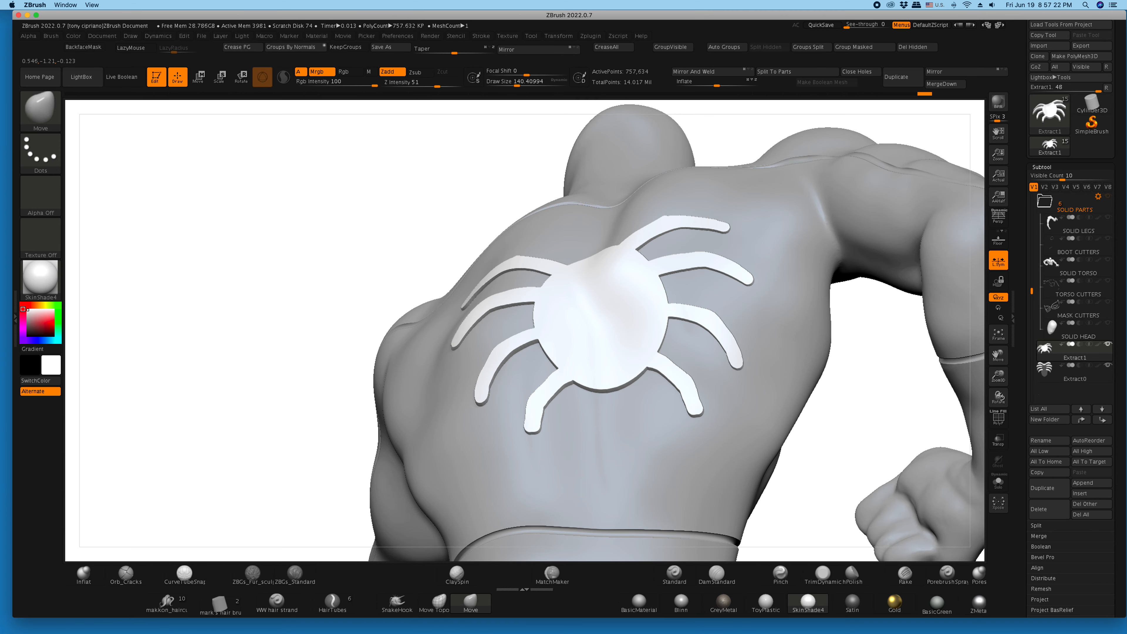
mouse_move(322, 228)
left_mouse_down()
mouse_move(341, 242)
mouse_move(355, 288)
mouse_move(315, 225)
left_mouse_up()
- Make the figure's body subtool, spidey24, the active subtool
key("ctrl")
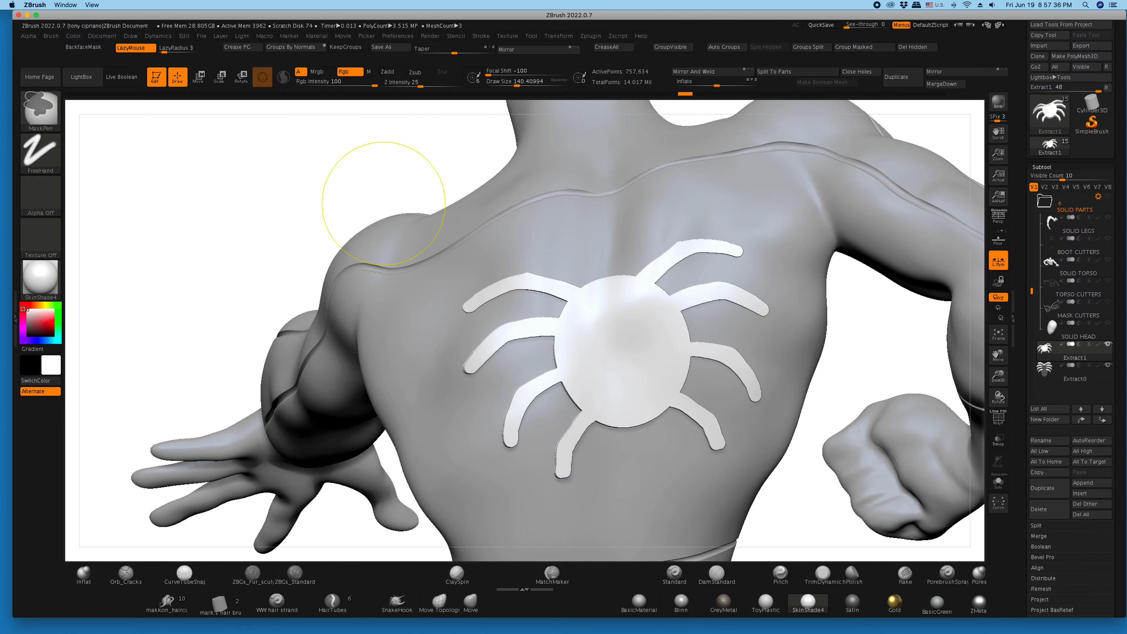
key("ctrl+shift")
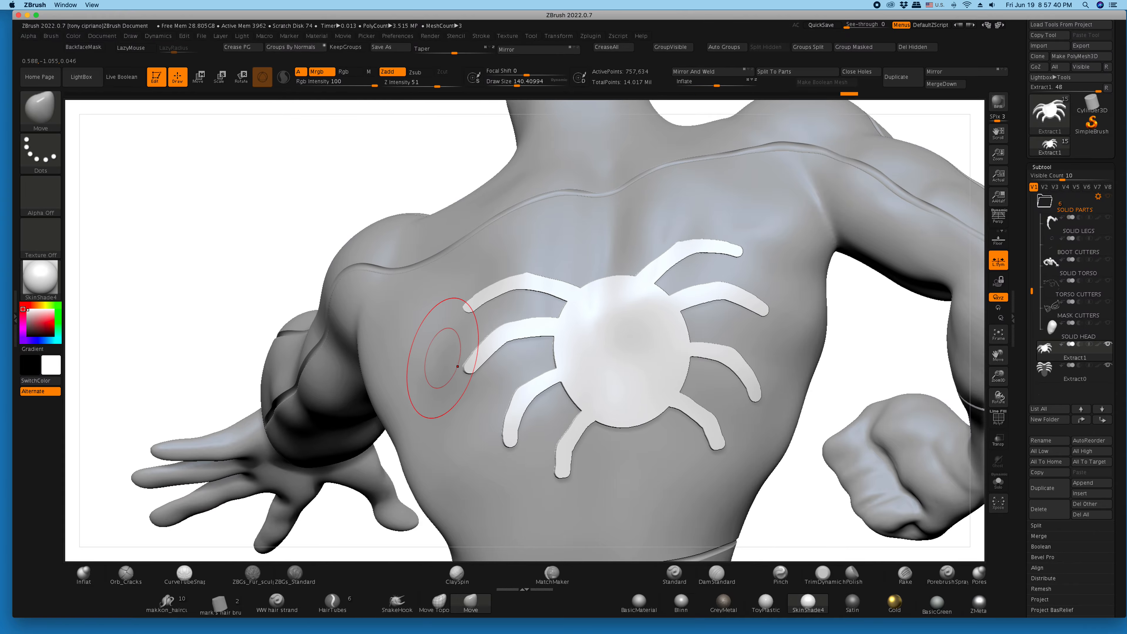
left_click(433, 327, "alt")
left_click_drag(320, 207, 403, 244)
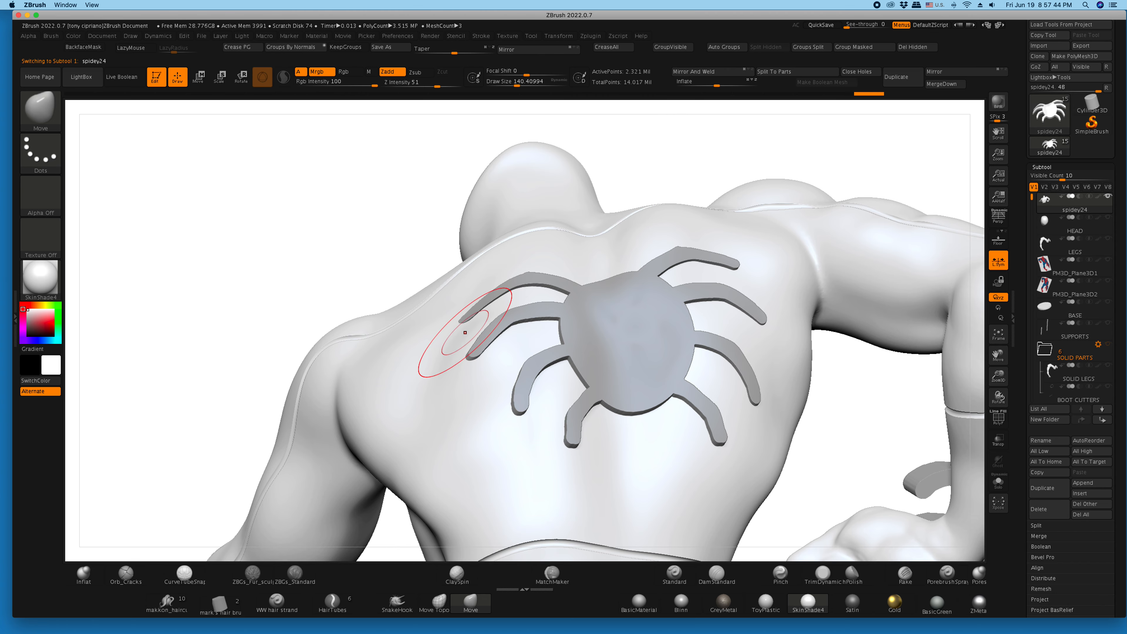
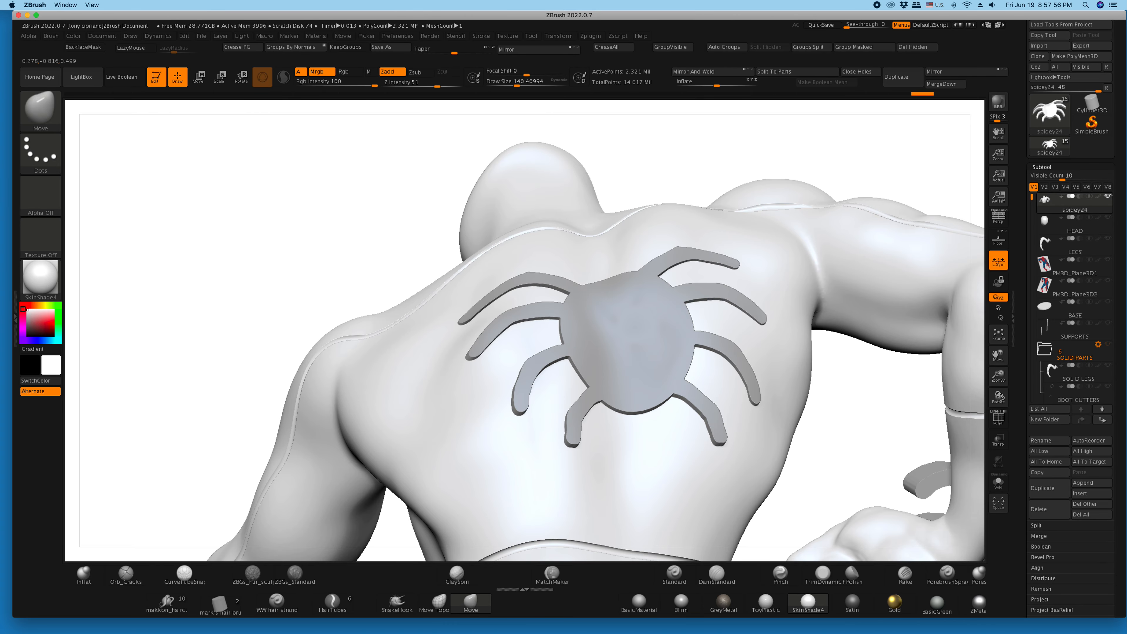
- Pull the upper back surface against the spider emblem with the Move brush and check the fit from several angles
left_click_drag(381, 266, 556, 441)
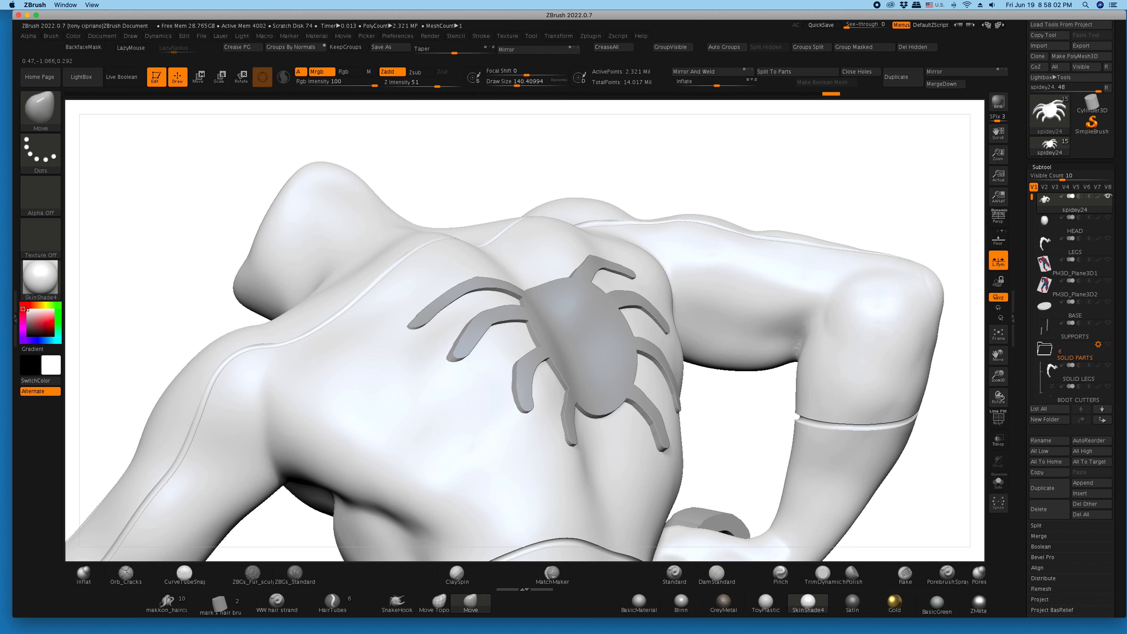
mouse_move(191, 231)
left_mouse_down()
mouse_move(337, 275)
mouse_move(463, 335)
left_mouse_up()
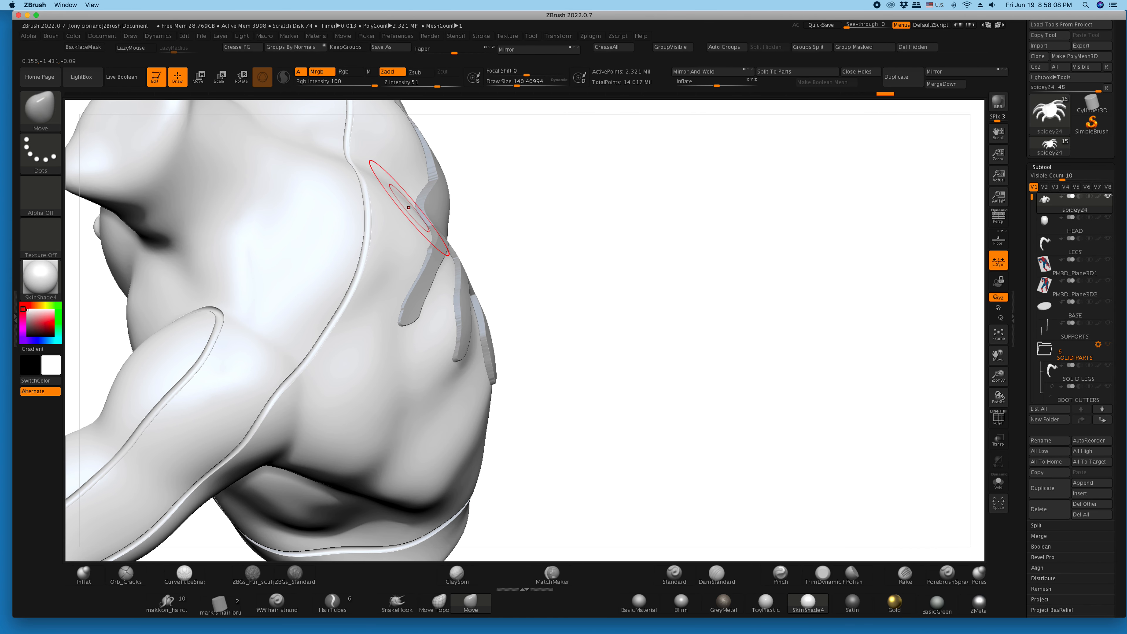
left_click_drag(417, 196, 429, 173)
left_click_drag(567, 300, 807, 226)
mouse_move(692, 377)
left_mouse_down()
mouse_move(648, 326)
mouse_move(634, 249)
mouse_move(645, 244)
left_mouse_up()
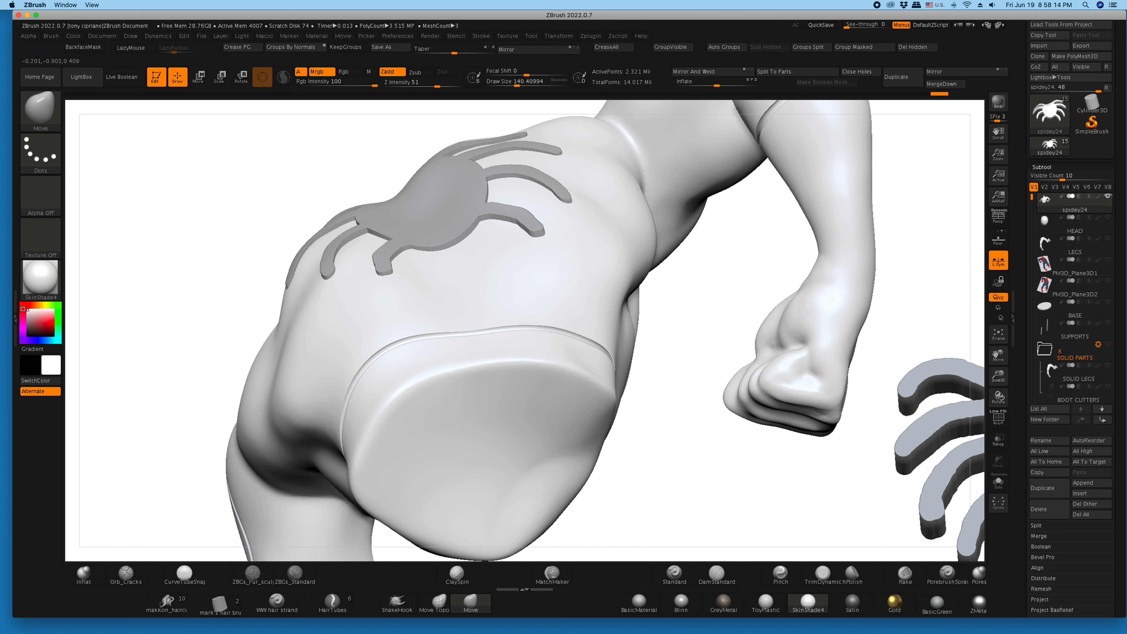
left_click_drag(479, 252, 442, 236)
mouse_move(286, 157)
left_mouse_down()
mouse_move(209, 178)
mouse_move(275, 222)
left_mouse_up()
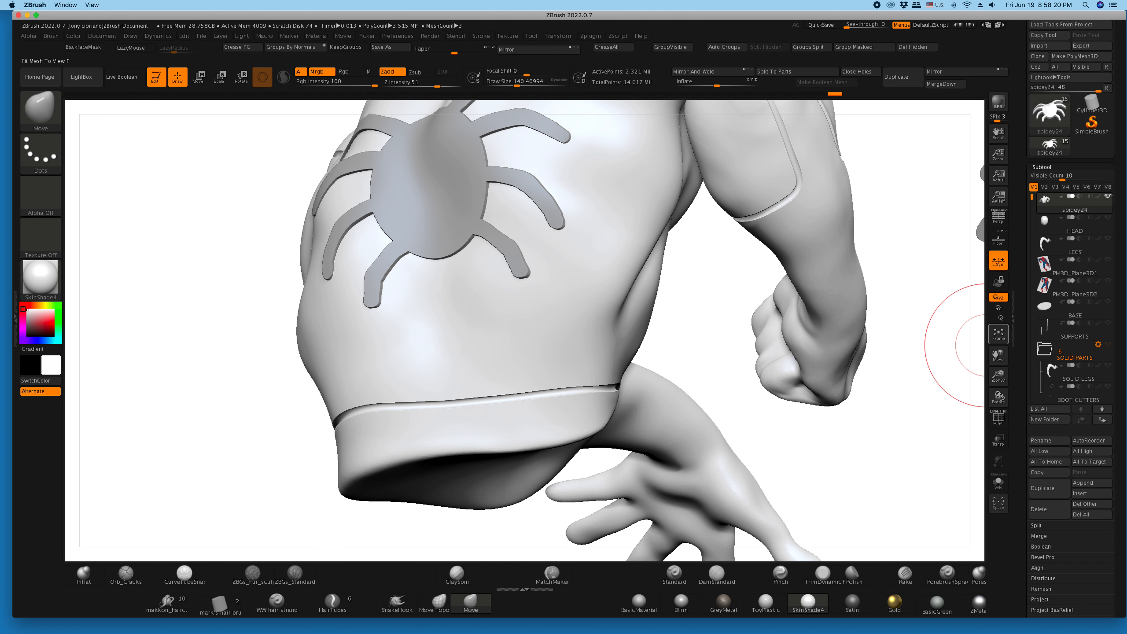
- Turn on the painted colors for the figure's body and back emblem, with both spider emblems in view
left_click(998, 333)
mouse_move(892, 356)
left_mouse_down()
mouse_move(883, 346)
mouse_move(900, 382)
left_mouse_up()
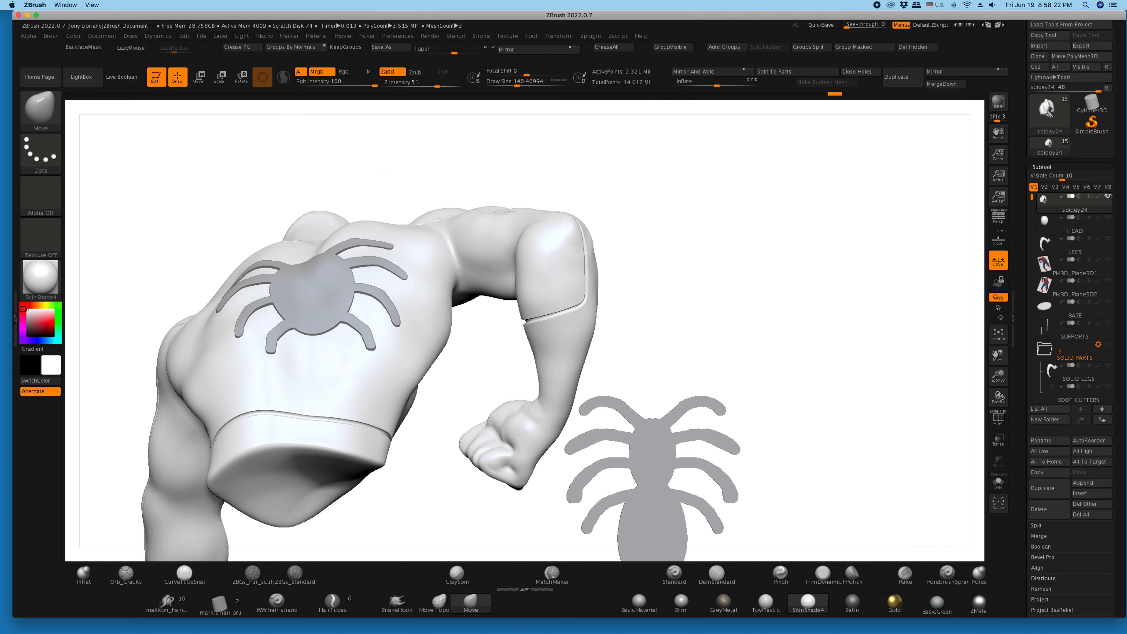
mouse_move(863, 311)
left_mouse_down()
mouse_move(843, 333)
mouse_move(843, 301)
left_mouse_up()
left_click(1098, 196, "shift")
left_click_drag(997, 376, 998, 335)
left_click_drag(998, 355, 1066, 392)
left_click_drag(878, 421, 832, 401)
- Make the separate spider emblem, Extract0, the active subtool and fill it with solid black
left_click_drag(1031, 196, 1031, 312)
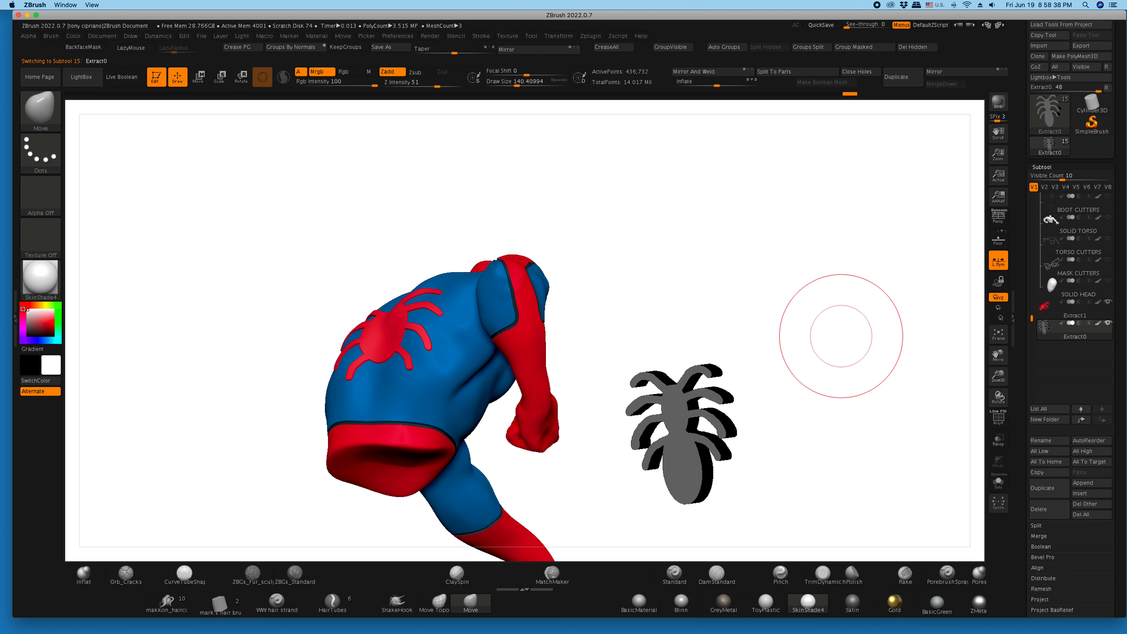
left_click(40, 324)
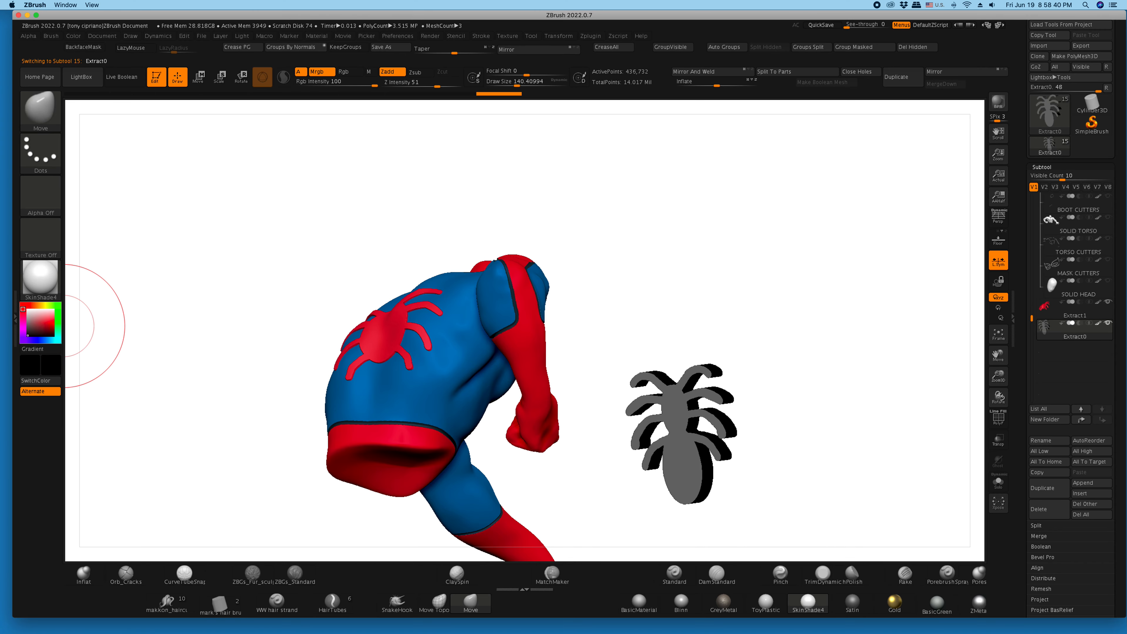
left_click_drag(674, 265, 668, 234, "ctrl")
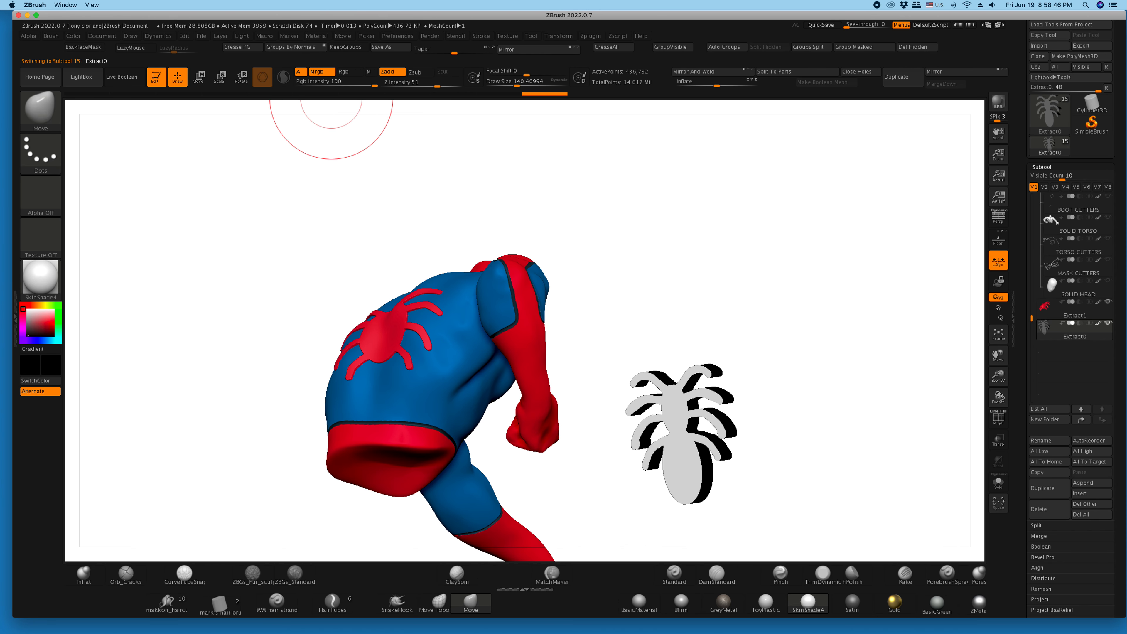
left_click(73, 36)
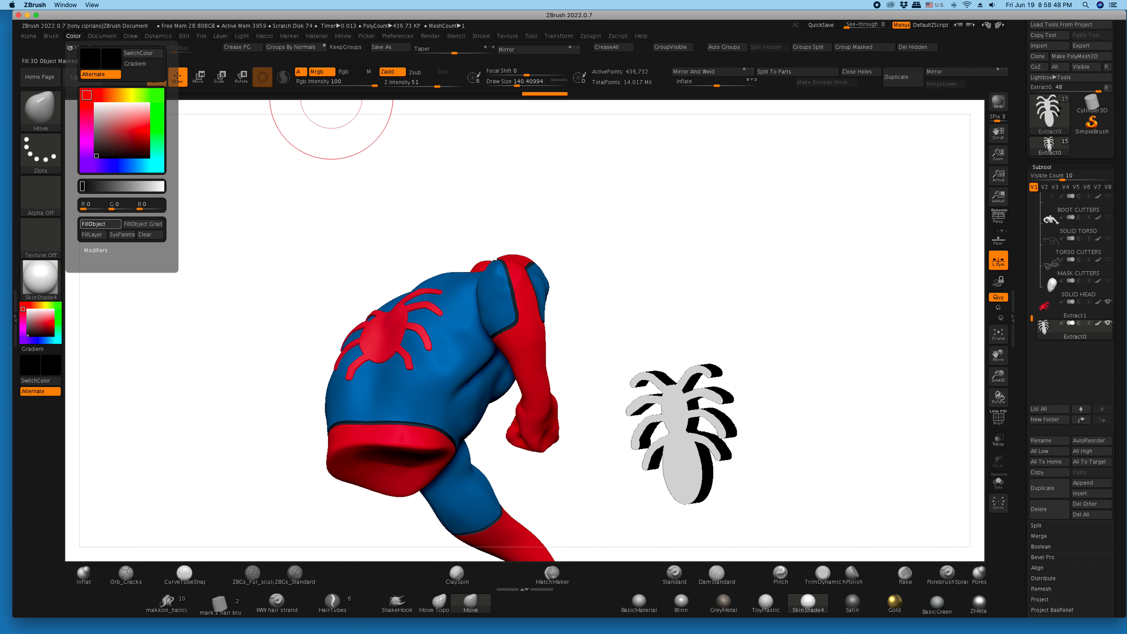
left_click(101, 223)
- Save the tool to the Desktop as spidey25.ztl
left_click_drag(601, 253, 346, 257)
left_click_drag(772, 300, 714, 304)
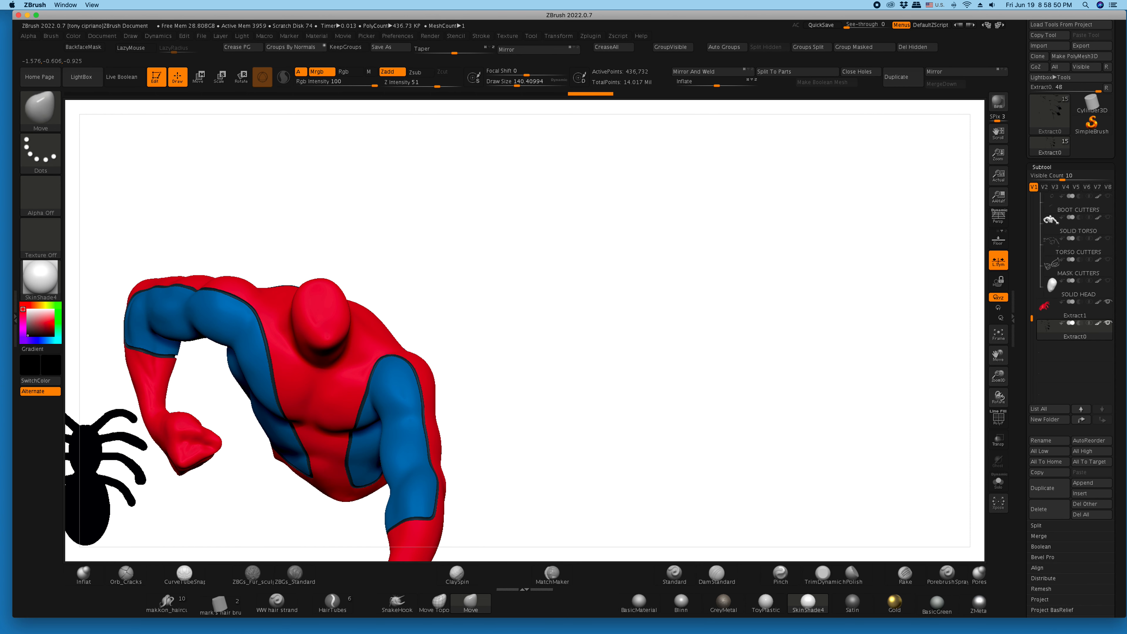
left_click_drag(998, 376, 998, 406)
mouse_move(737, 444)
left_mouse_down("alt")
mouse_move(745, 399)
mouse_move(998, 335)
left_mouse_up("alt")
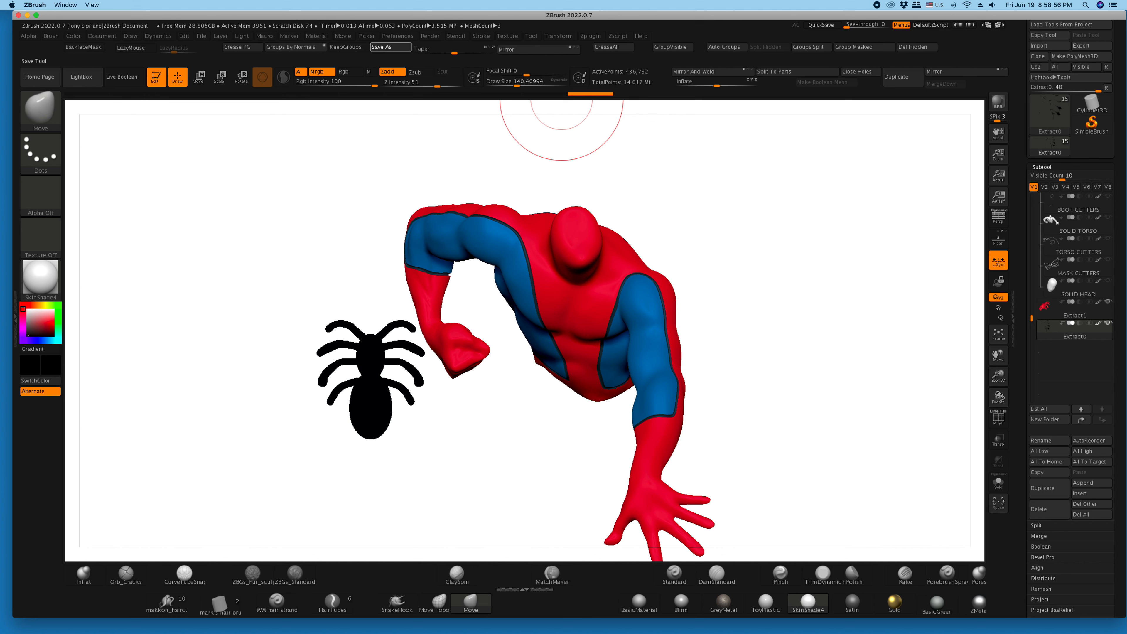
left_click(382, 47)
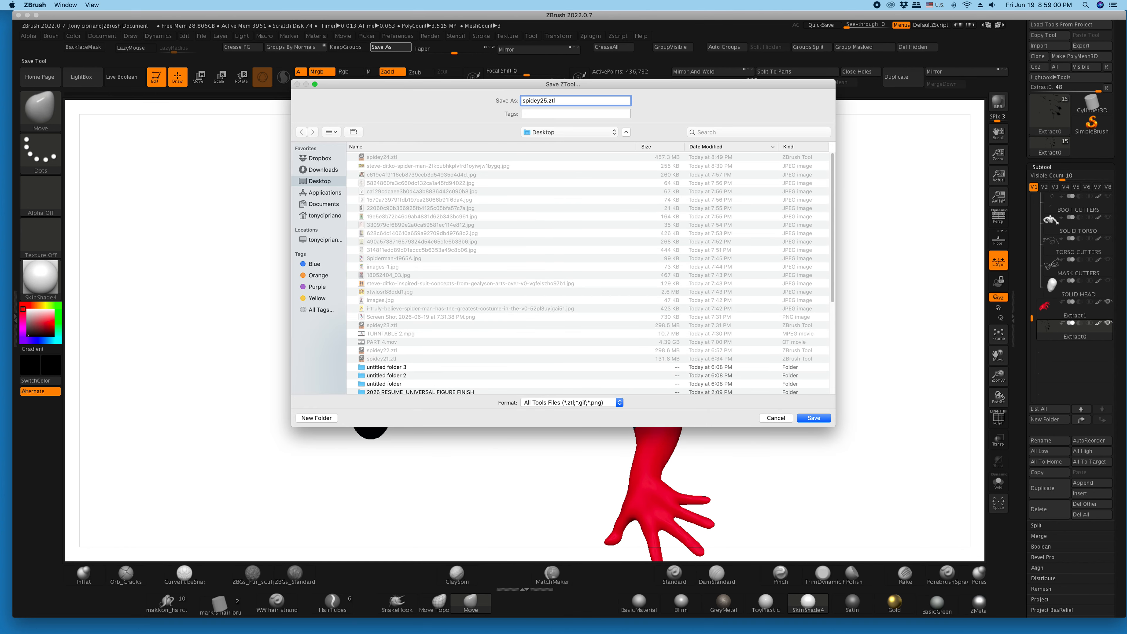
key("Return")
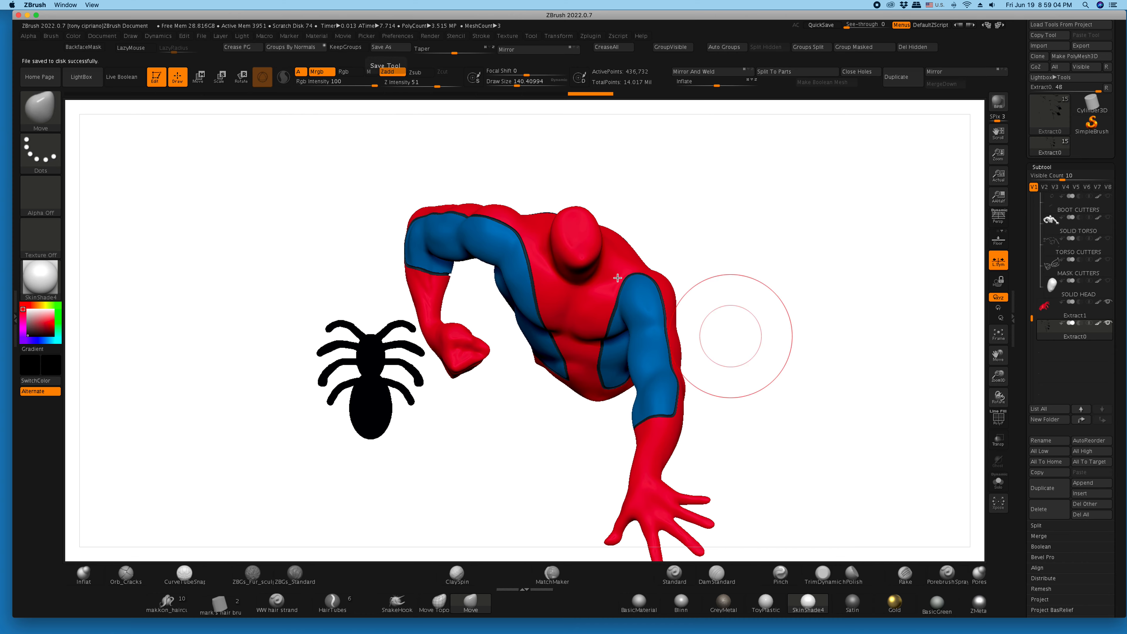
- Hide the painted colors on all visible subtools, set the current color to white and show the Extract0 emblem's polyframe
left_click(219, 76)
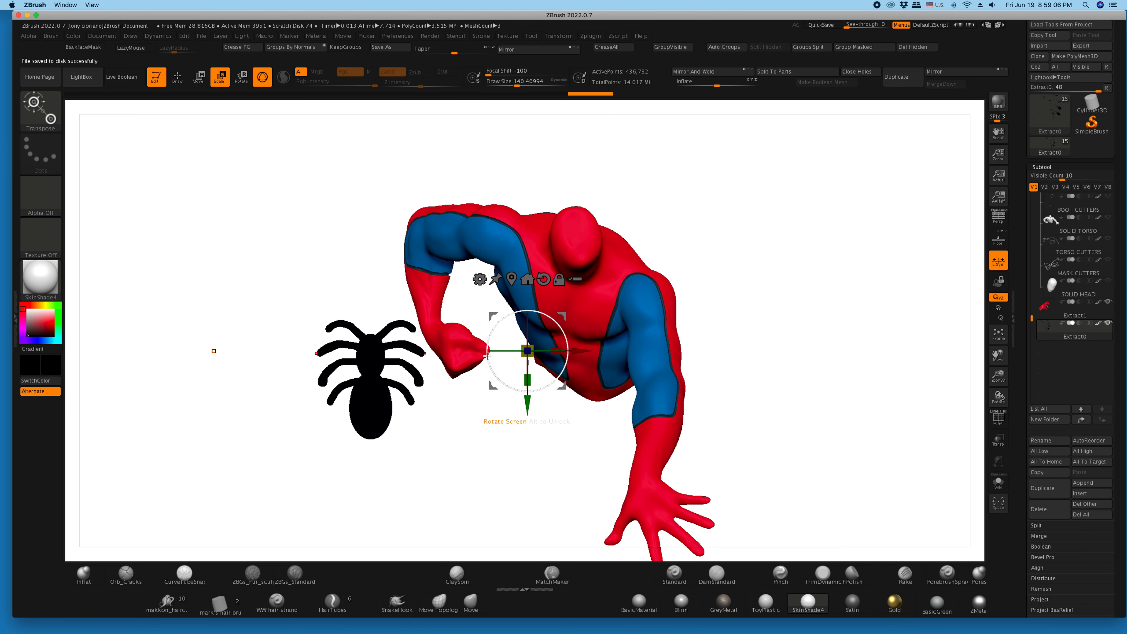
left_click(1102, 328)
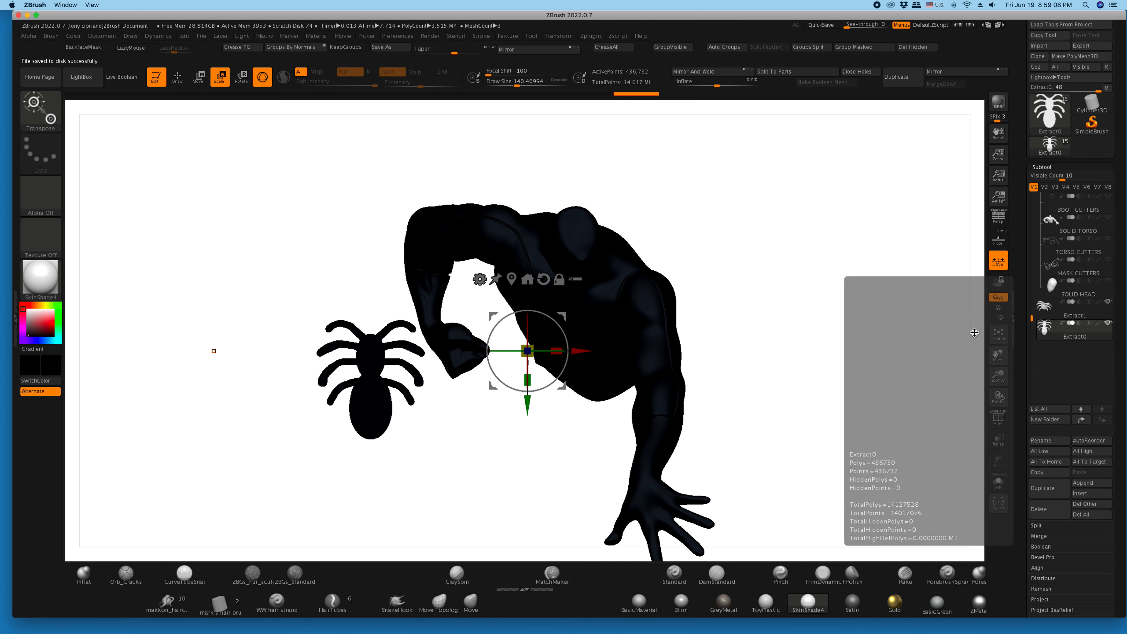
left_click(23, 308)
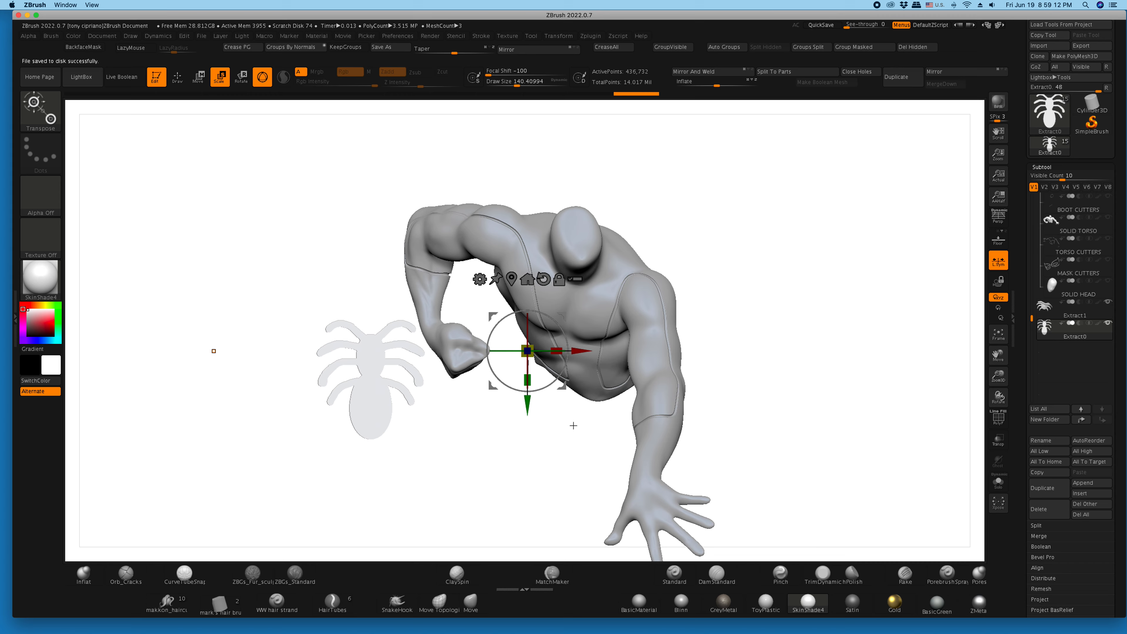
left_click(998, 419)
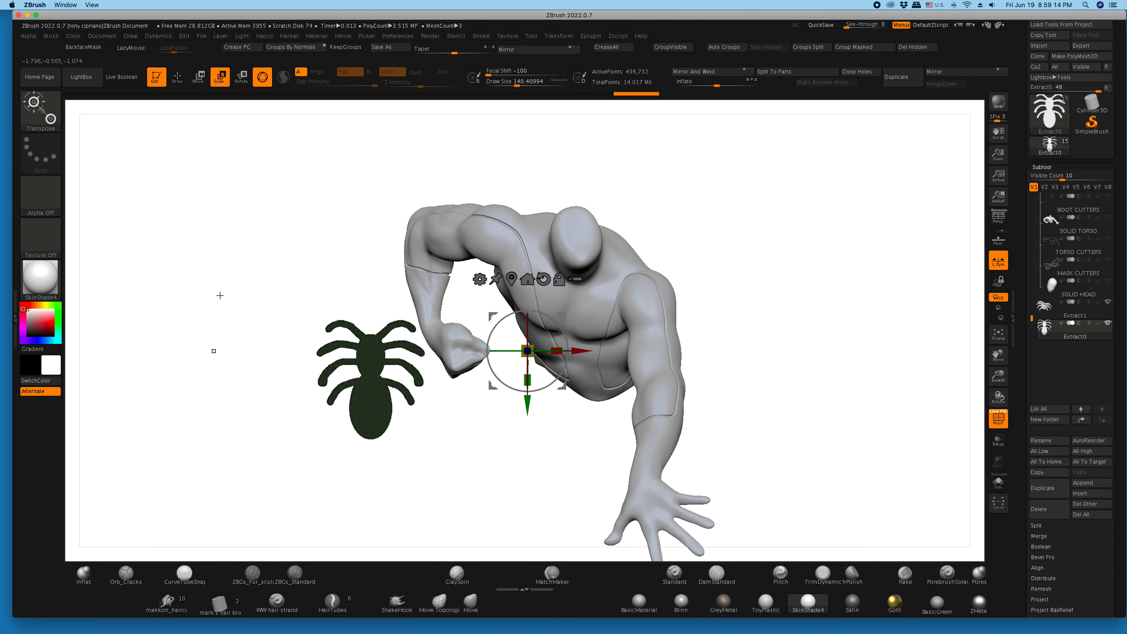
left_click(998, 416)
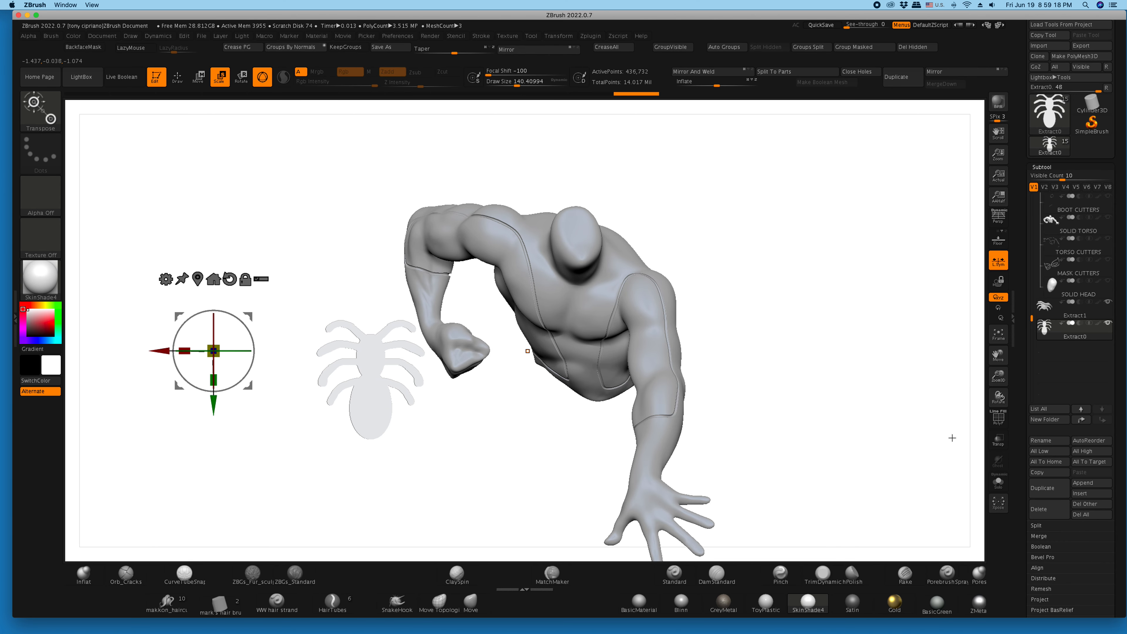
left_click(999, 422)
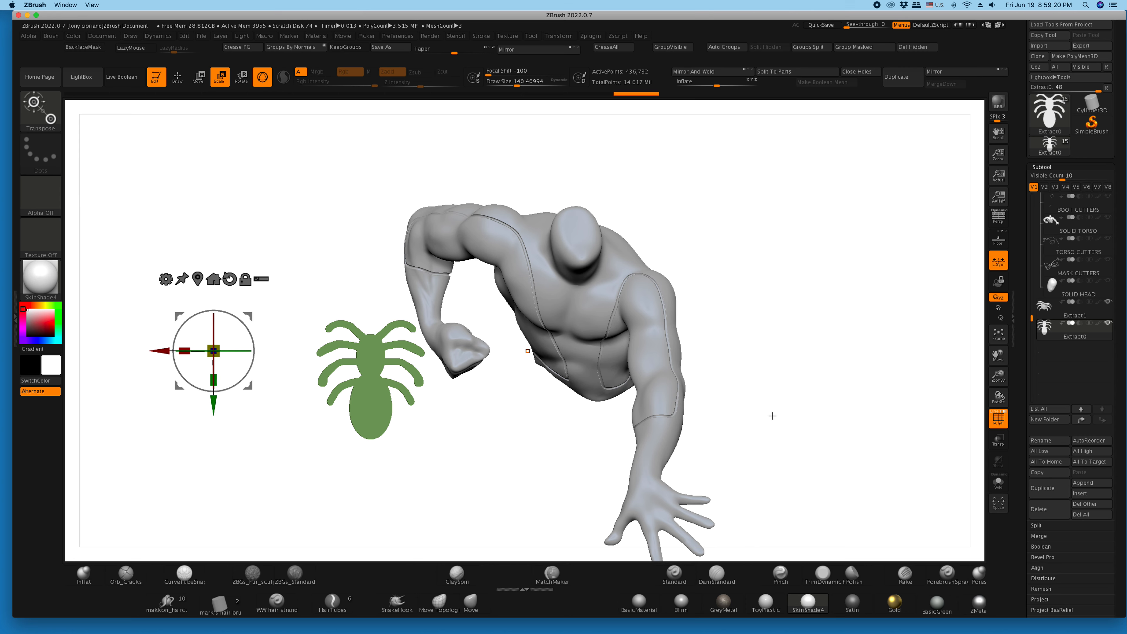
- Move the Extract0 spider emblem from beside the figure to the front of the torso using the gizmo
left_click_drag(161, 350, 327, 351)
key("ctrl+z")
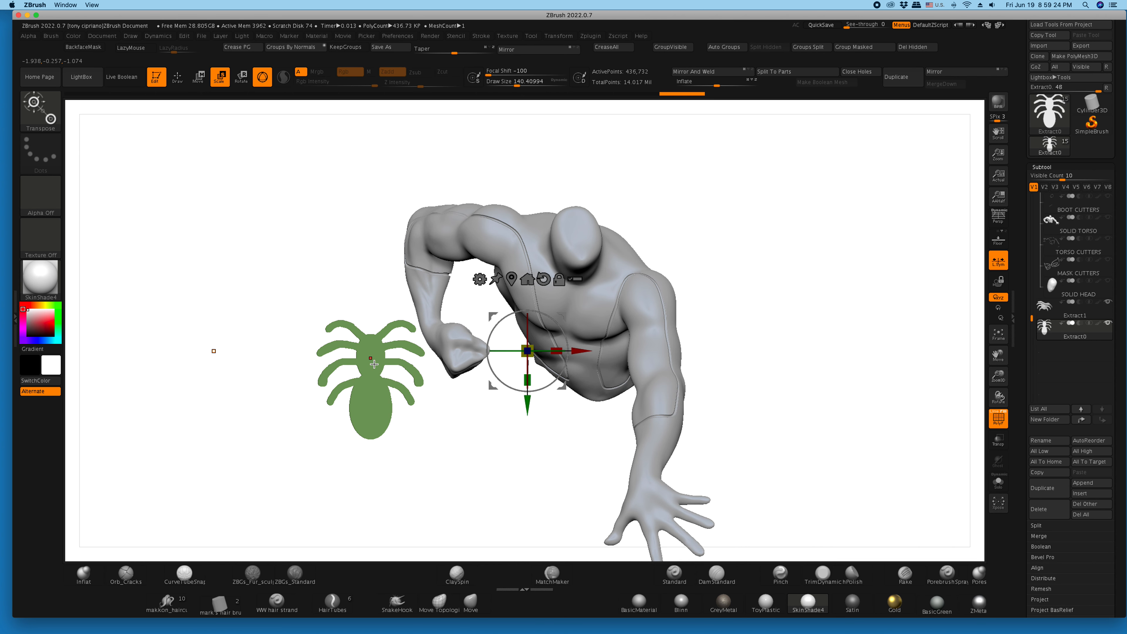
left_click_drag(576, 351, 720, 321)
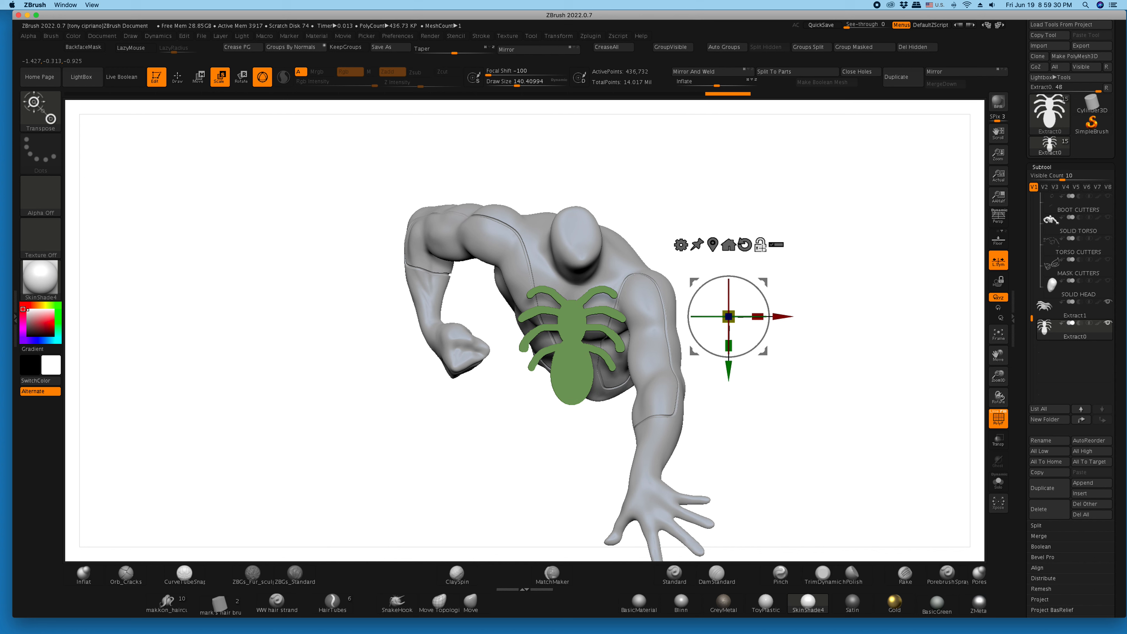
- Center the gizmo on the emblem with its orientation reset and scale the spider down to fit the chest
left_click(723, 244)
left_click(587, 274)
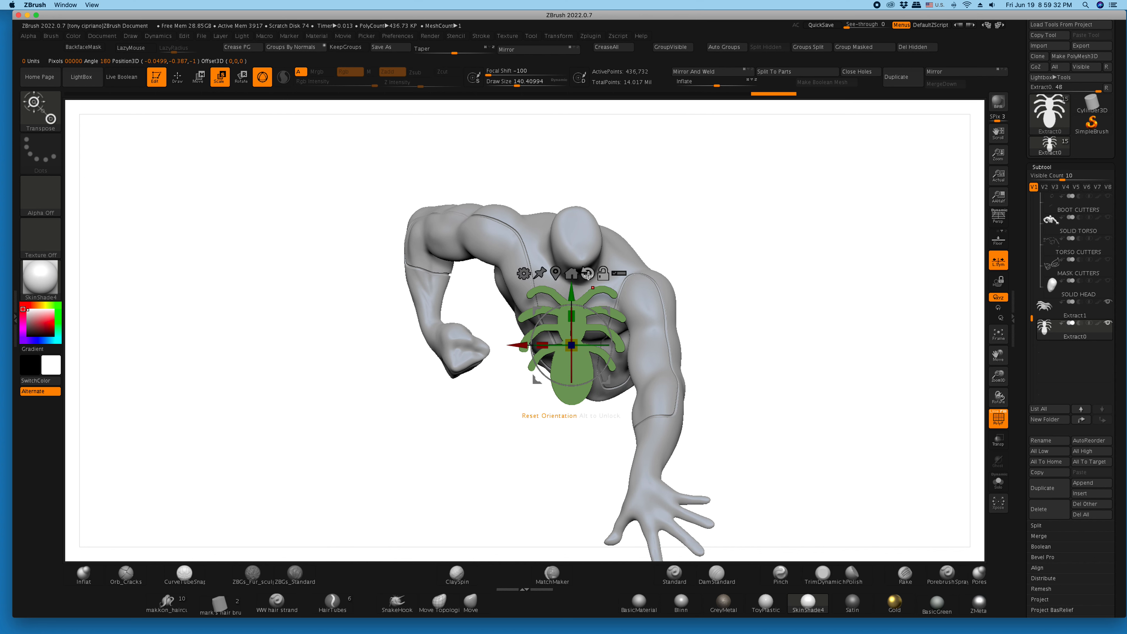
left_click(605, 277)
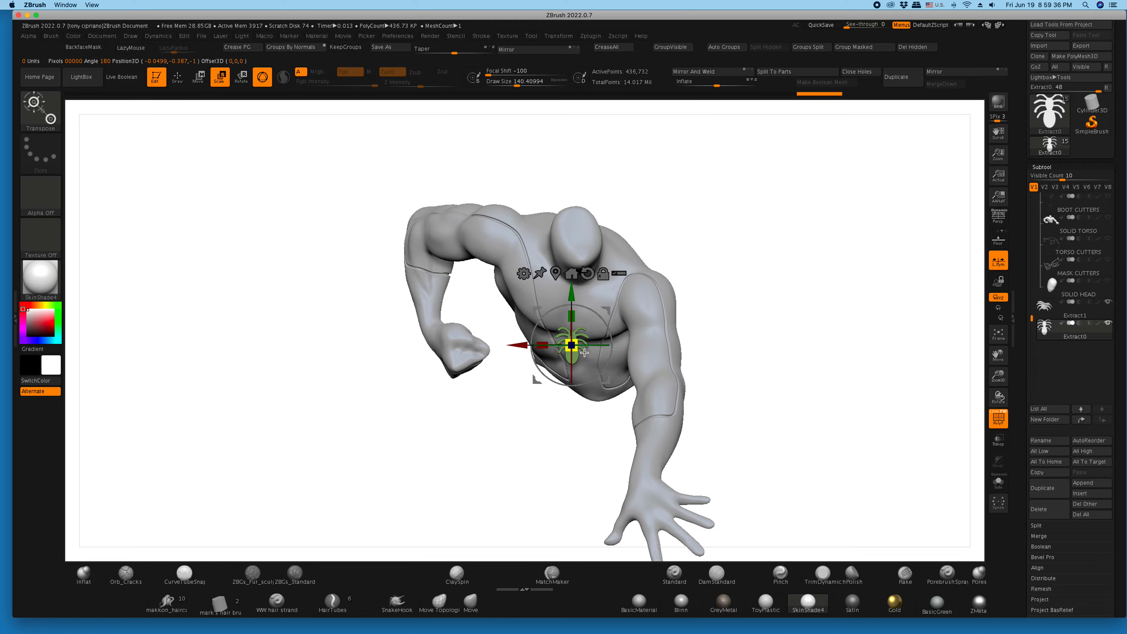
left_click_drag(584, 353, 584, 340)
- Adjust the emblem's depth, height and tilt with the gizmo so it sits close to the front of the chest
left_click_drag(601, 484, 412, 253)
left_click_drag(997, 375, 1018, 405)
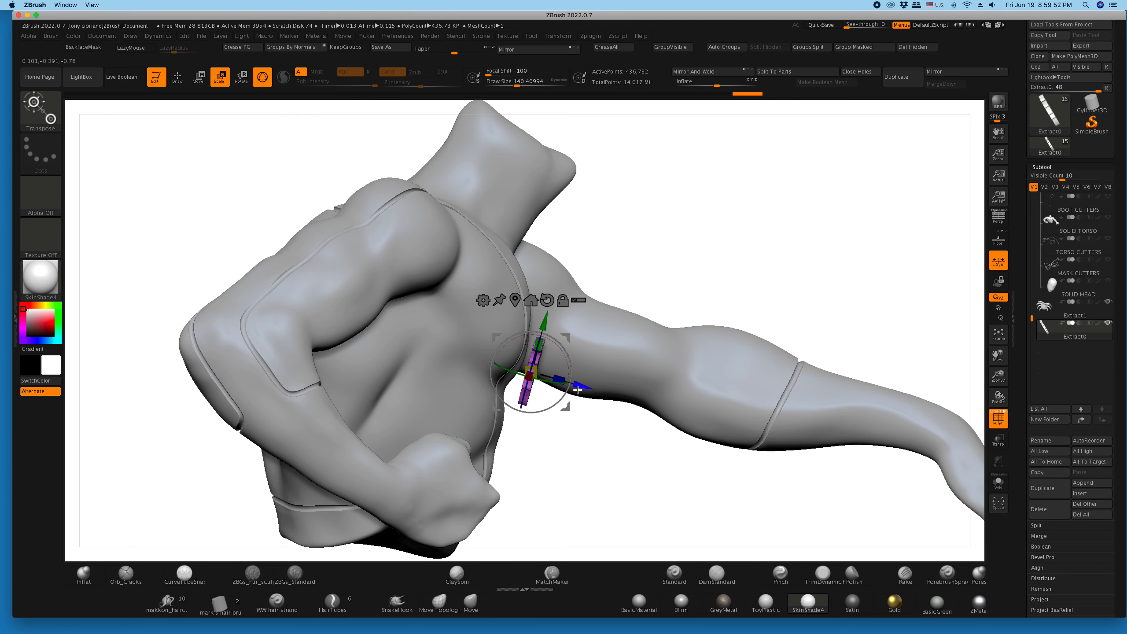
left_click_drag(586, 470, 546, 469)
left_click_drag(191, 171, 193, 177)
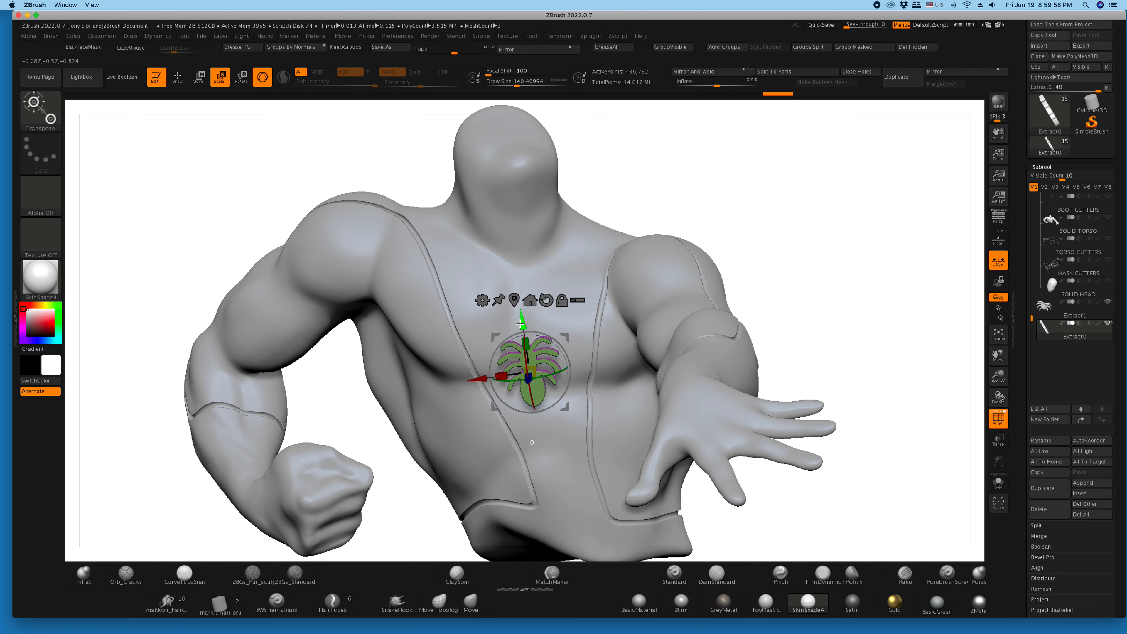
left_click_drag(344, 397, 474, 416)
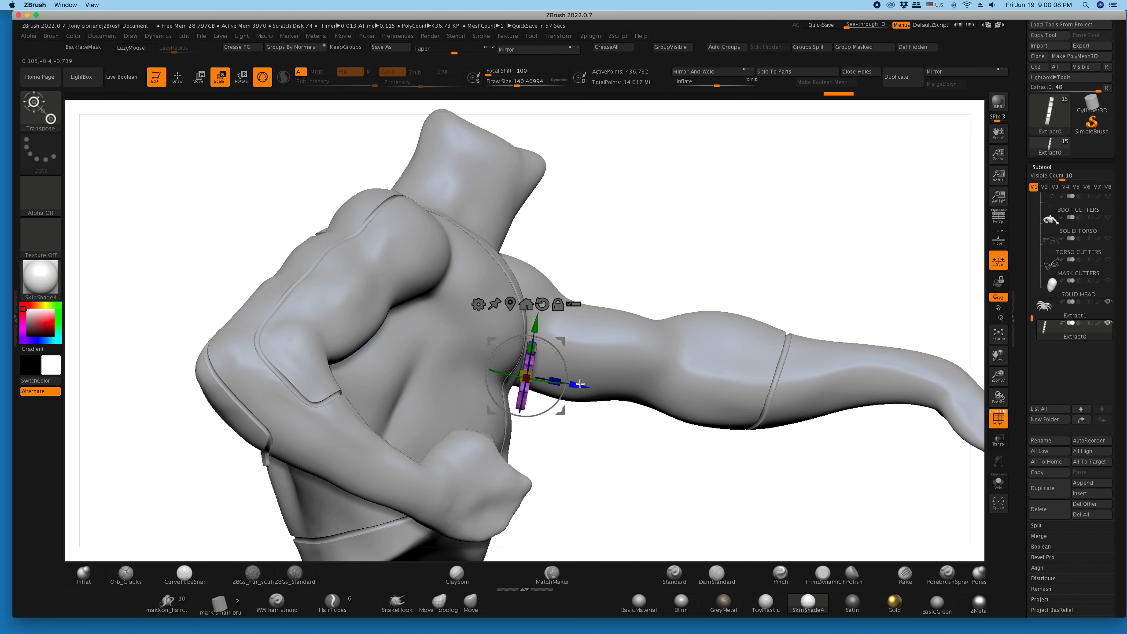
mouse_move(608, 494)
left_mouse_down()
mouse_move(576, 454)
mouse_move(587, 498)
left_mouse_up()
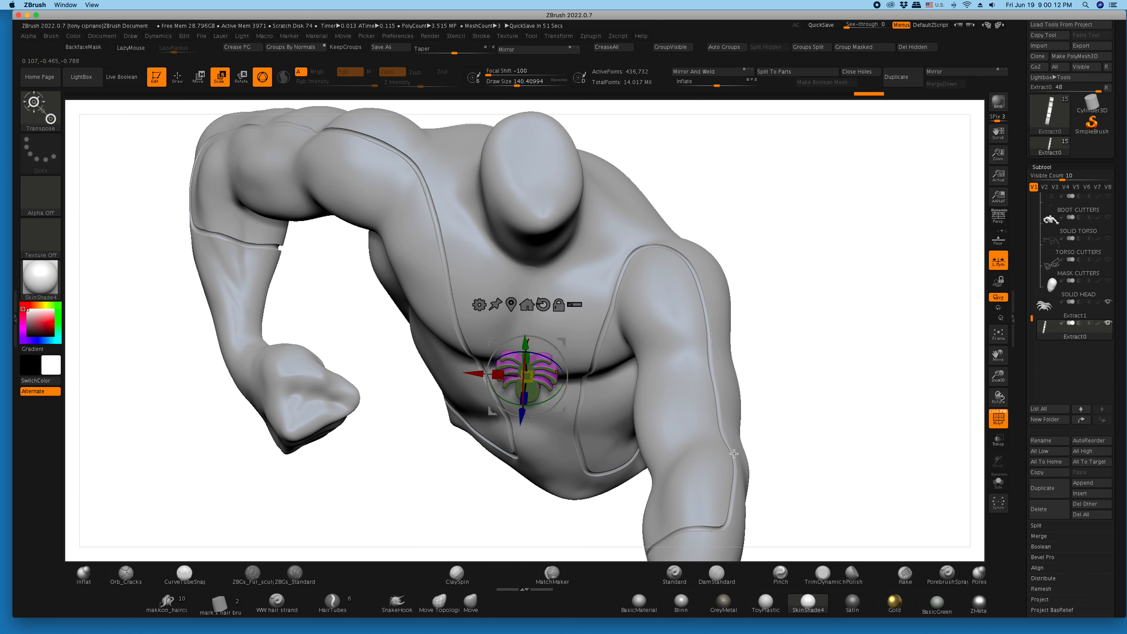
left_click_drag(523, 385, 486, 363)
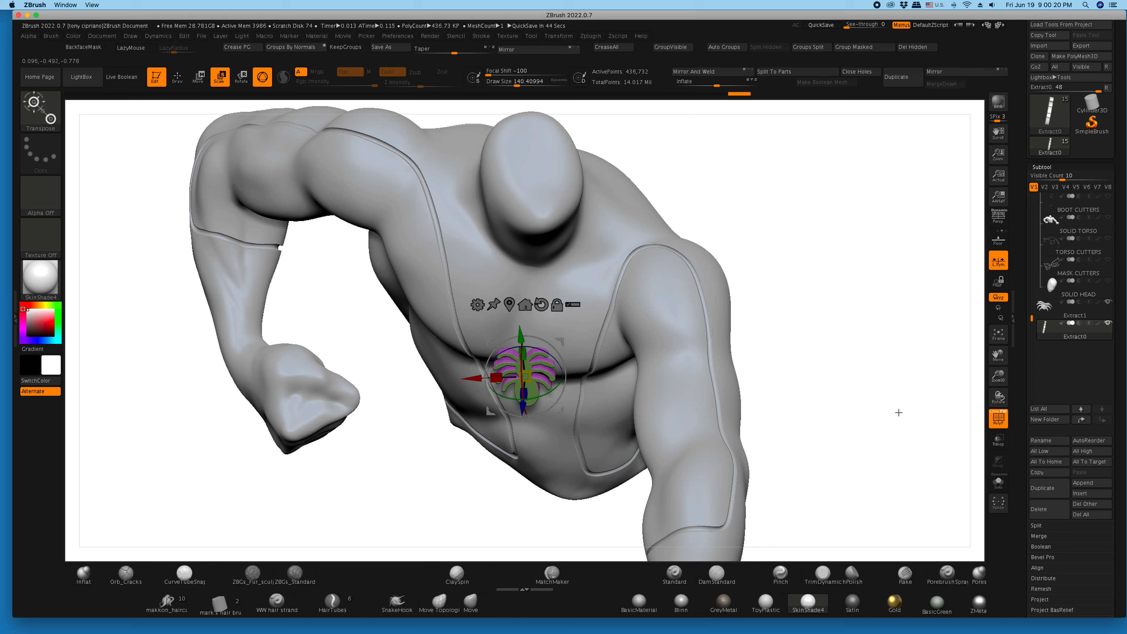
- Show the PM3D_Plane3D2 reference drawing beside the figure and frame both for comparison
left_click_drag(997, 377, 945, 368)
left_click_drag(1021, 261, 1017, 384)
left_click_drag(1033, 341, 1032, 250)
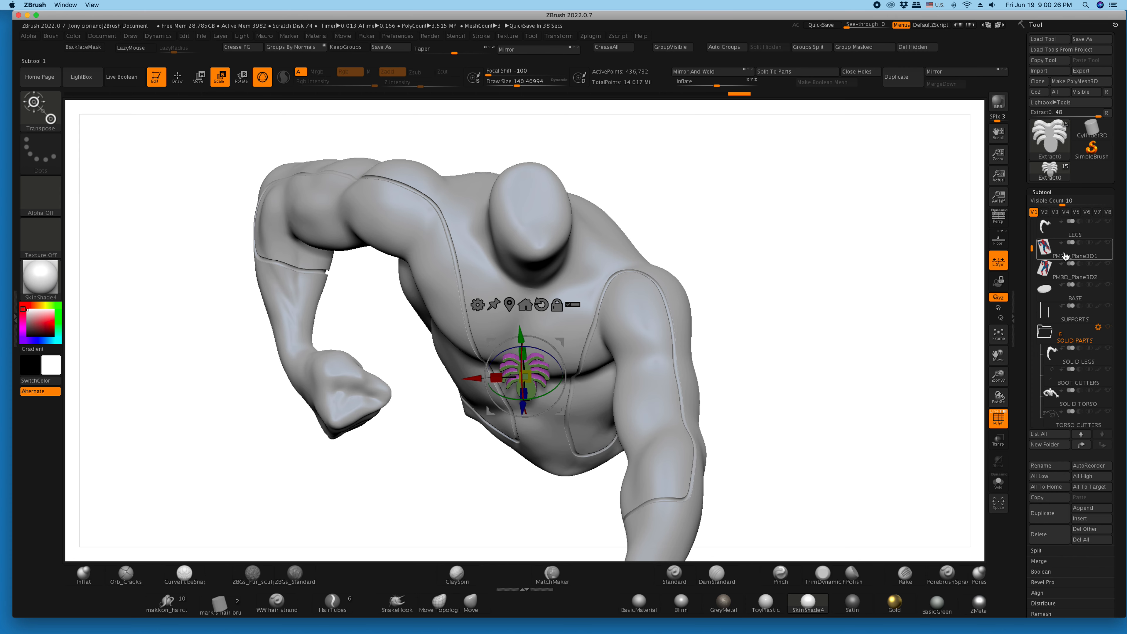
left_click(1109, 265)
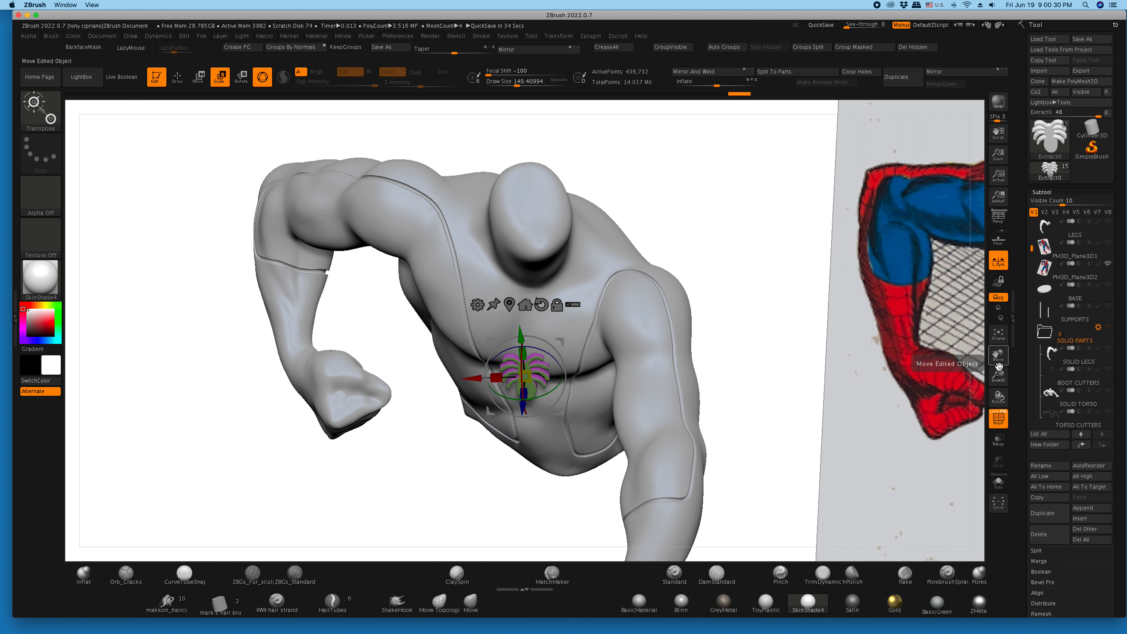
left_click_drag(996, 373, 938, 332)
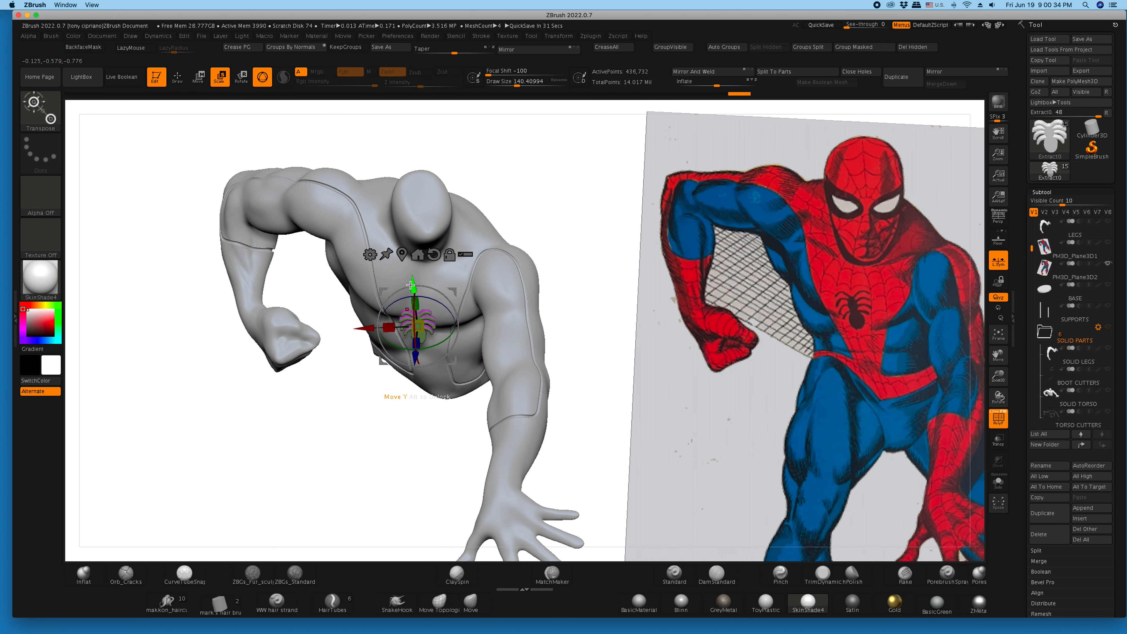
- Raise the emblem on the chest to match the reference drawing, and show the PM3D_Plane3D1 reference behind the figure
left_click_drag(408, 280, 402, 280)
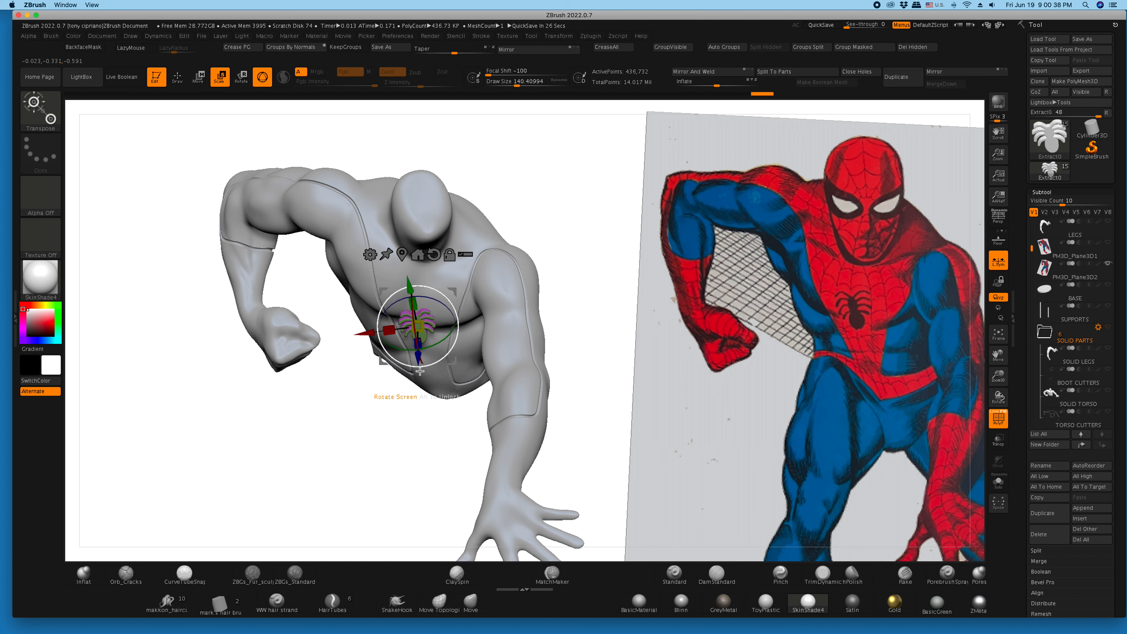
left_click_drag(412, 291, 405, 279)
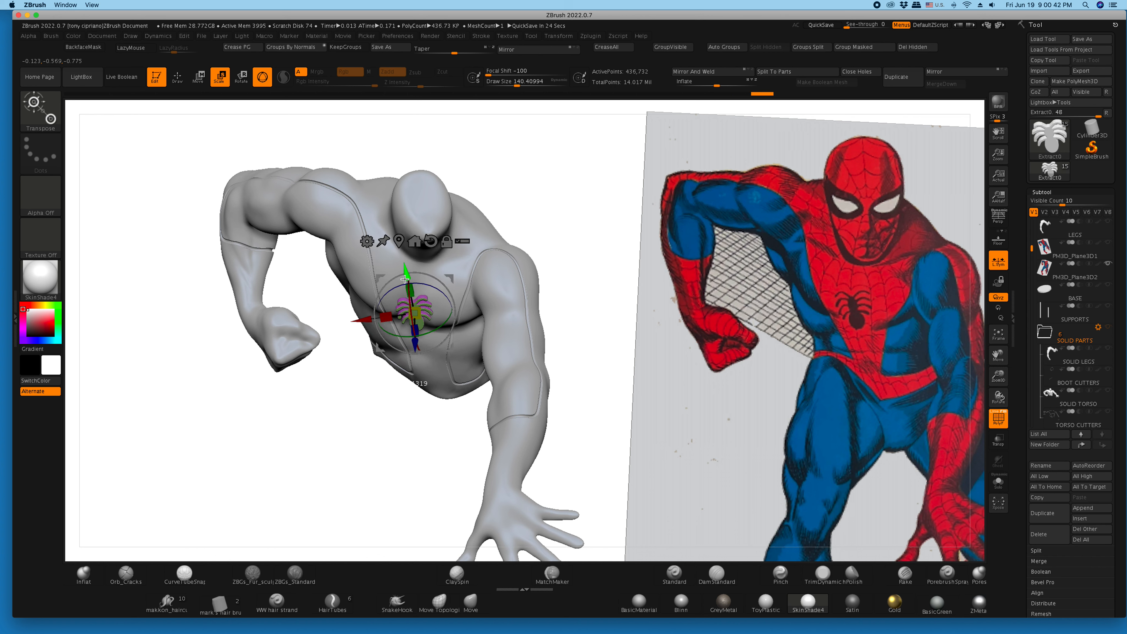
left_click_drag(404, 279, 404, 276)
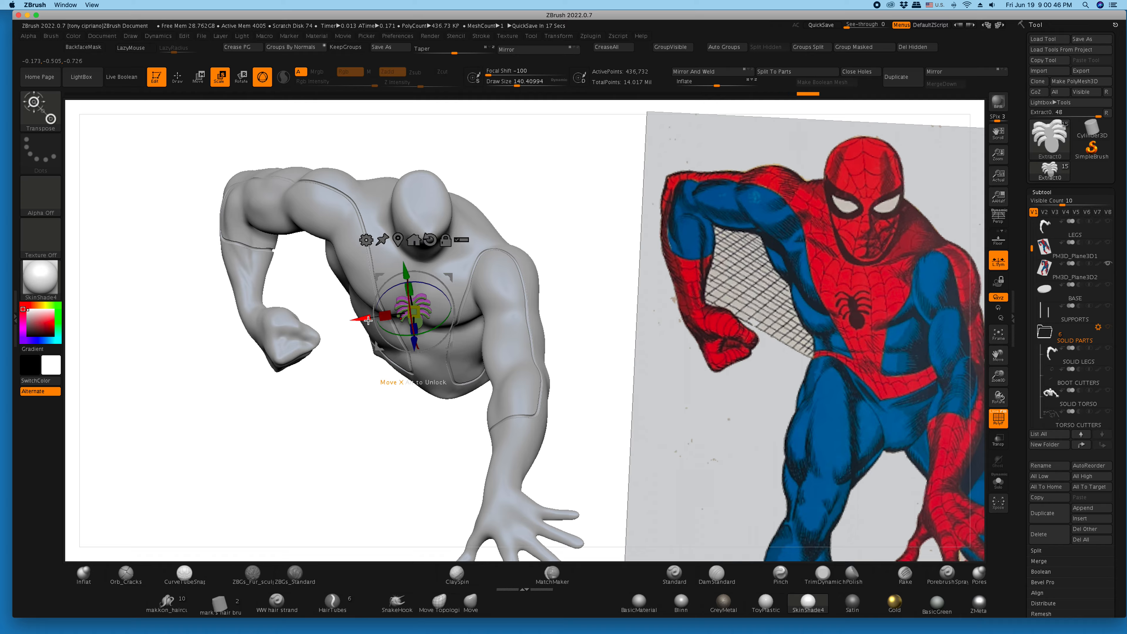
left_click(1107, 244)
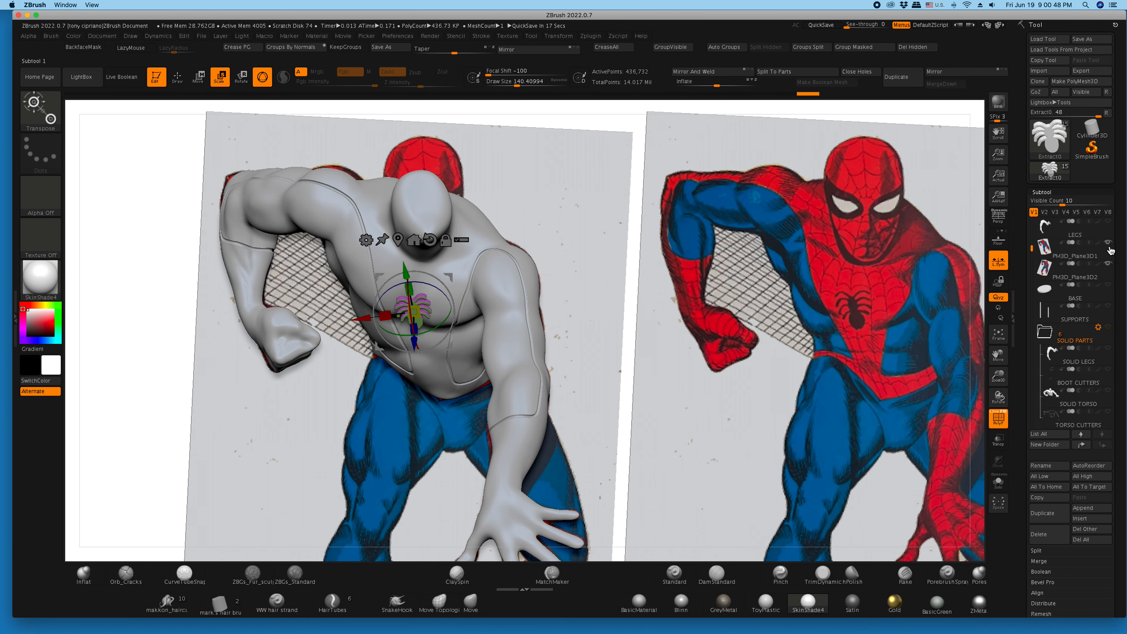
- Hide the spidey25 body and the Extract1 spider so the chest emblem shows alone against the reference drawing
left_click_drag(1032, 249, 1032, 218)
left_click(1107, 222)
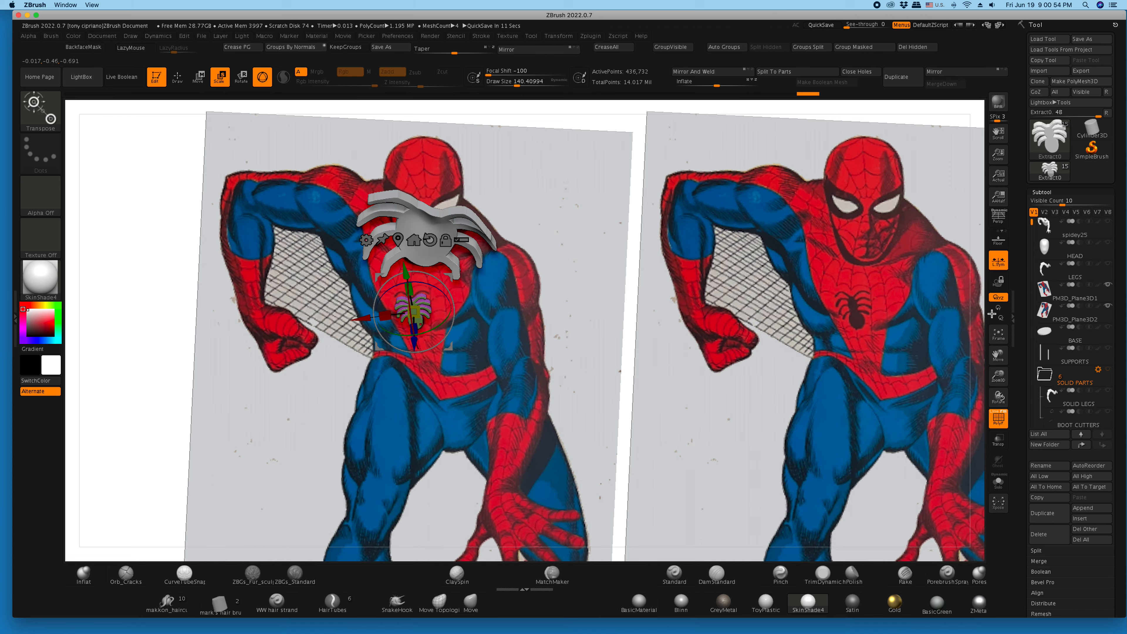
left_click_drag(1036, 221, 1029, 316)
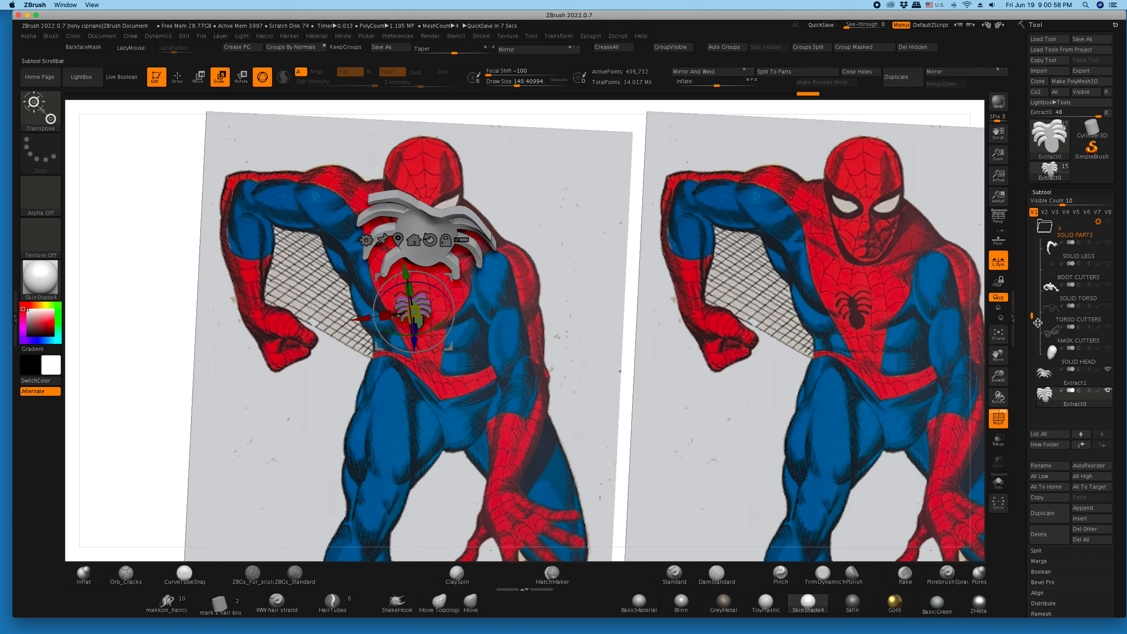
left_click(1108, 370)
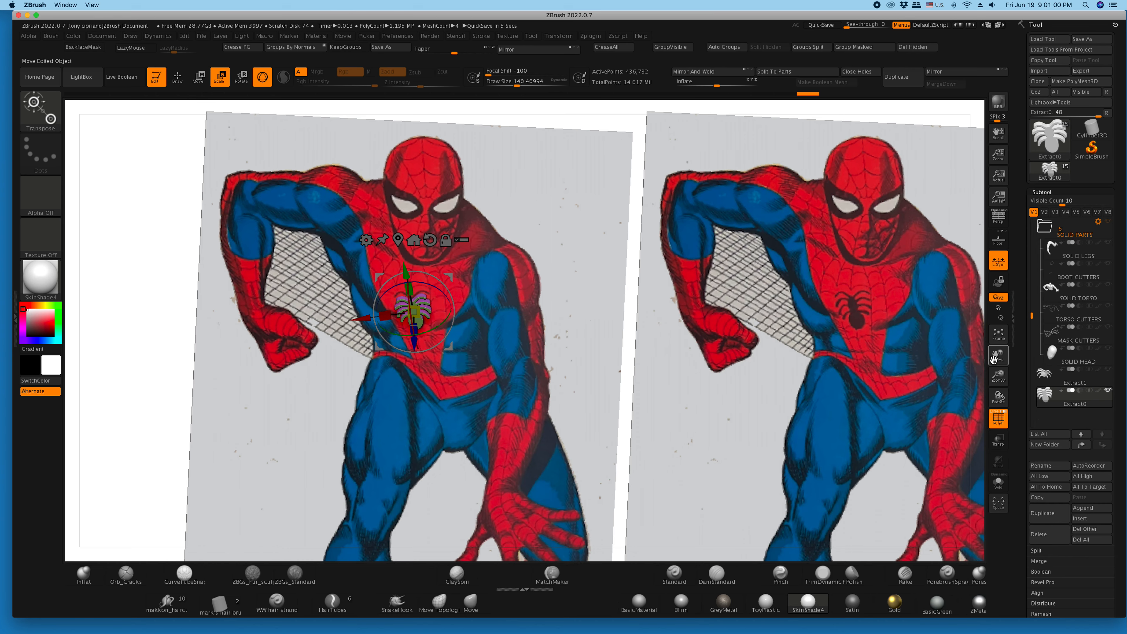
- Scale the chest emblem up slightly to fit the spider in the reference drawing, and turn off the polyframe display
left_click_drag(997, 377, 543, 325)
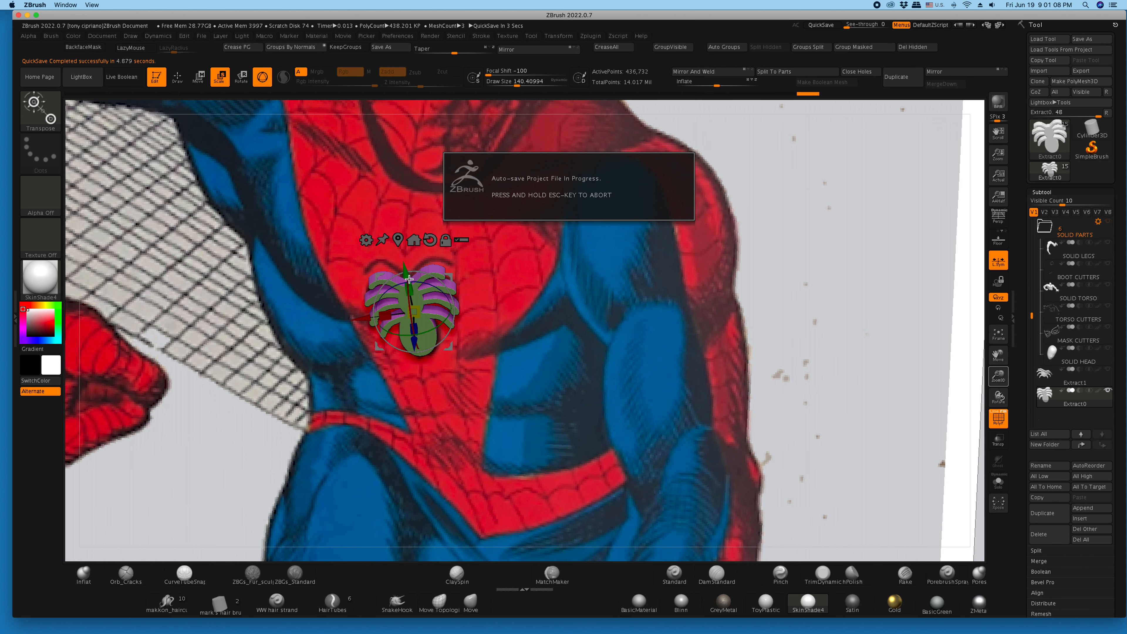
left_click_drag(409, 278, 419, 301)
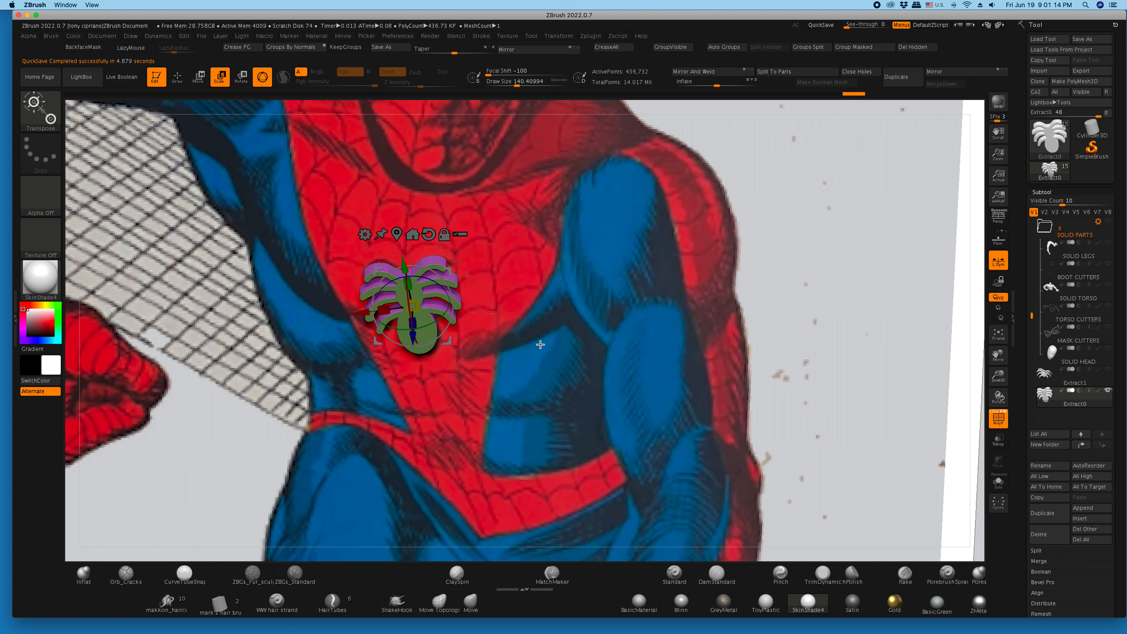
left_click(1003, 429)
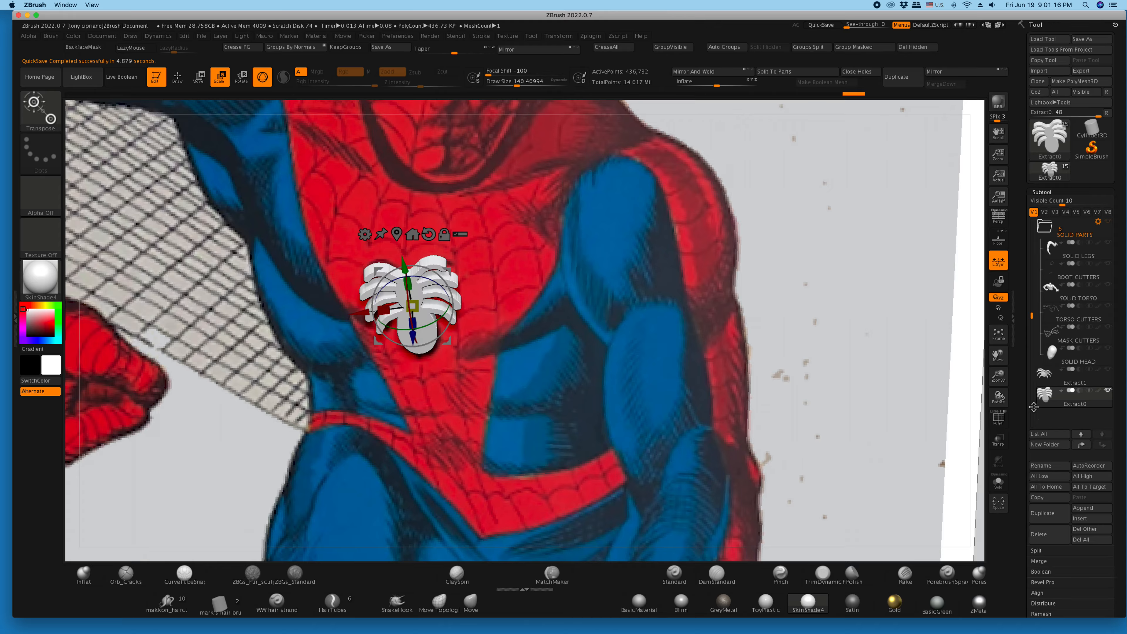
- Show the spidey25 body again and hide the PM3D_Plane3D1 and PM3D_Plane3D2 reference planes
left_click_drag(1033, 309, 1039, 216)
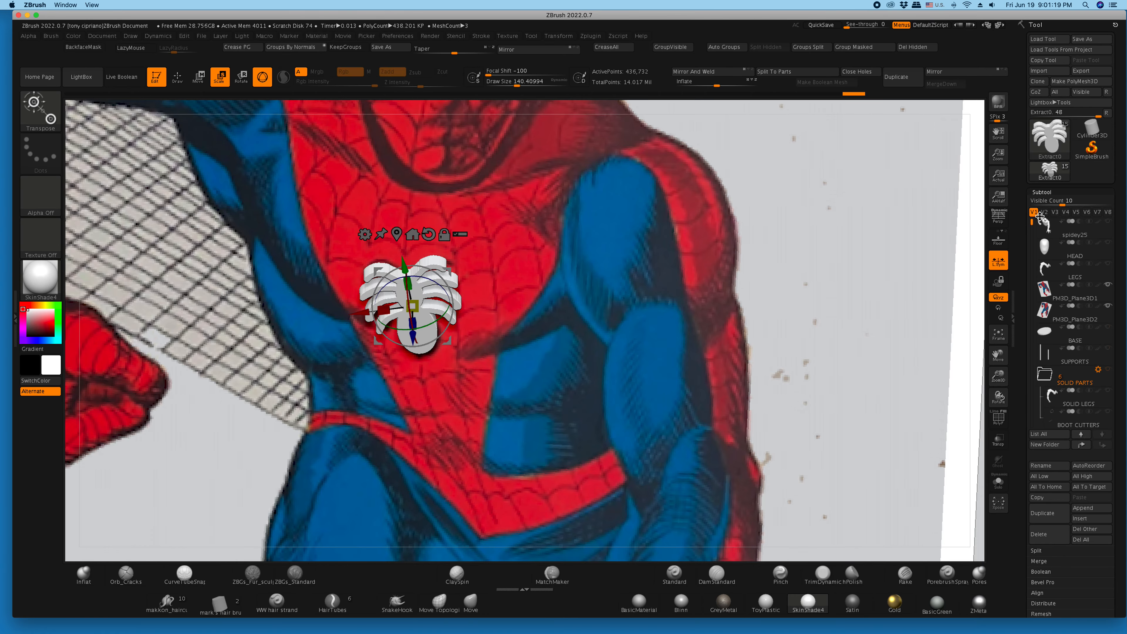
left_click(1108, 221)
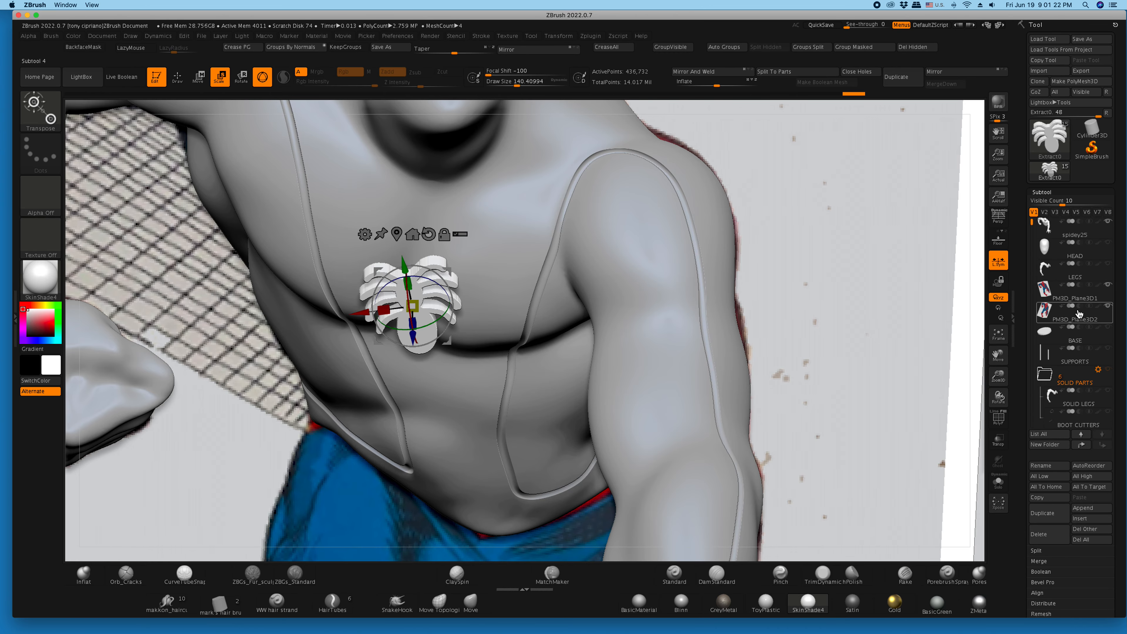
left_click(1107, 291)
left_click(1102, 336)
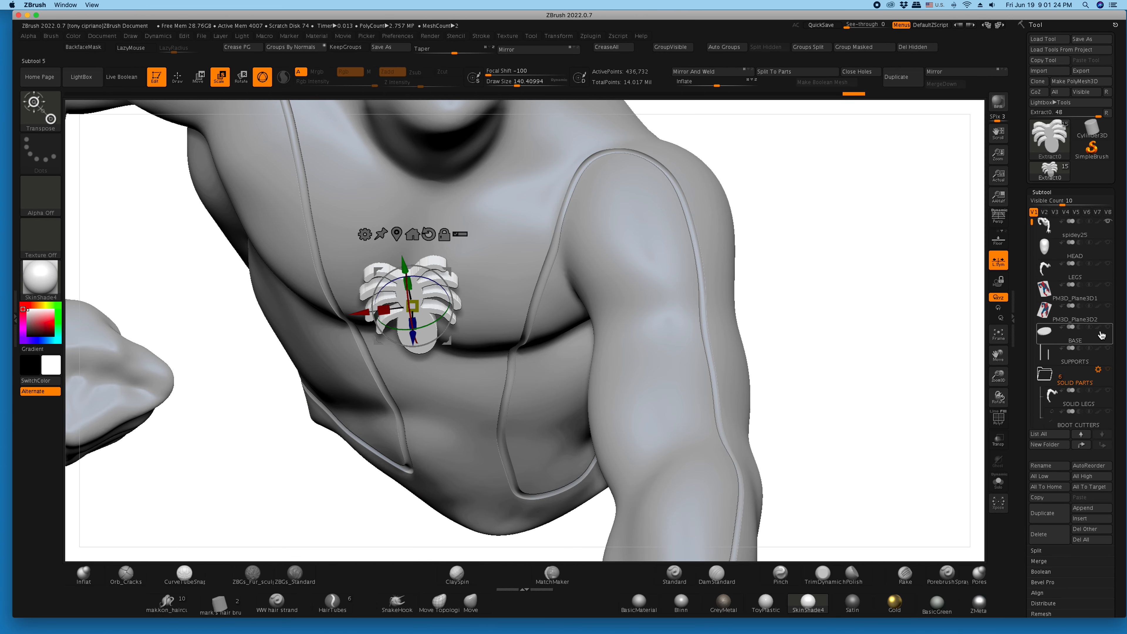
- Shift the spider emblem sideways toward the middle of the chest and fine-tune its placement with the gizmo
left_click_drag(1034, 231, 1044, 341)
left_click_drag(856, 351, 855, 320)
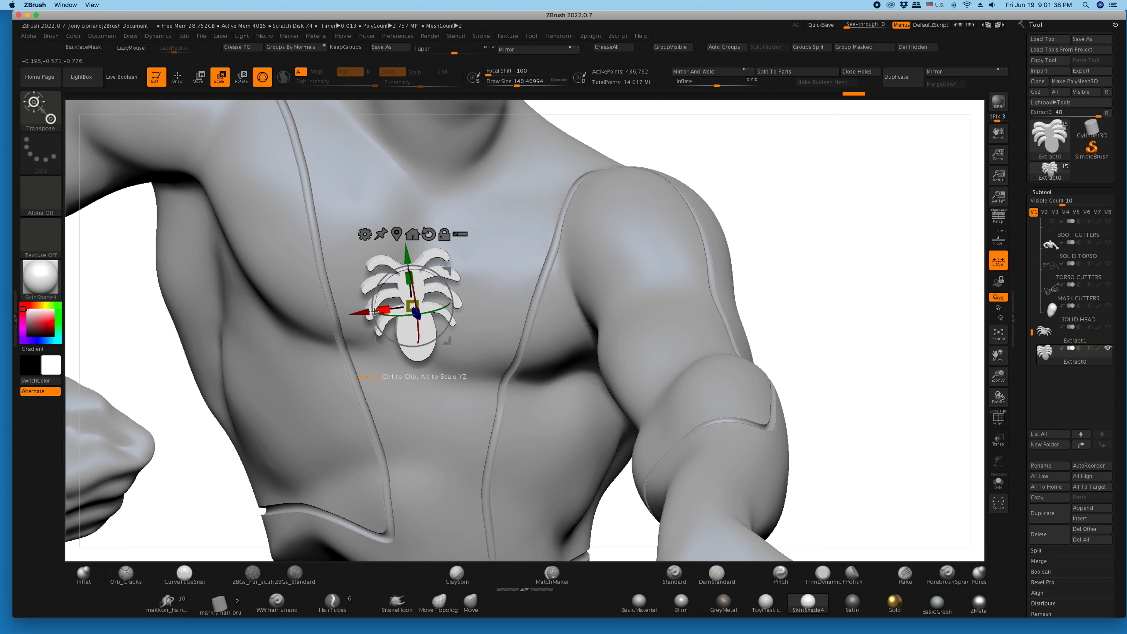
left_click_drag(360, 314, 368, 312)
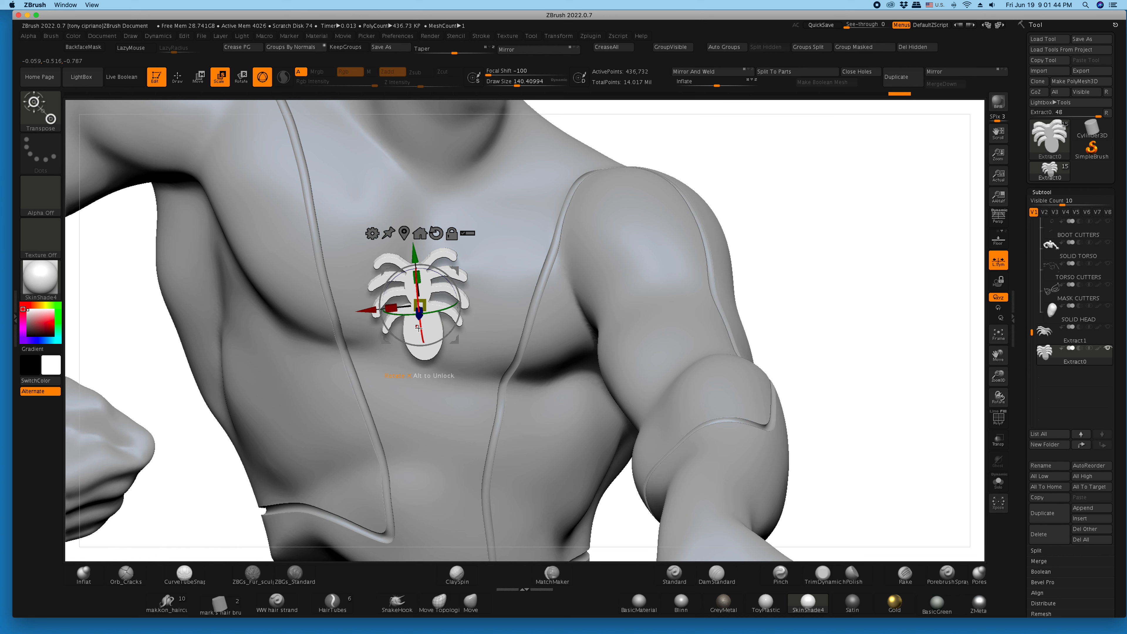
left_click_drag(418, 327, 418, 324)
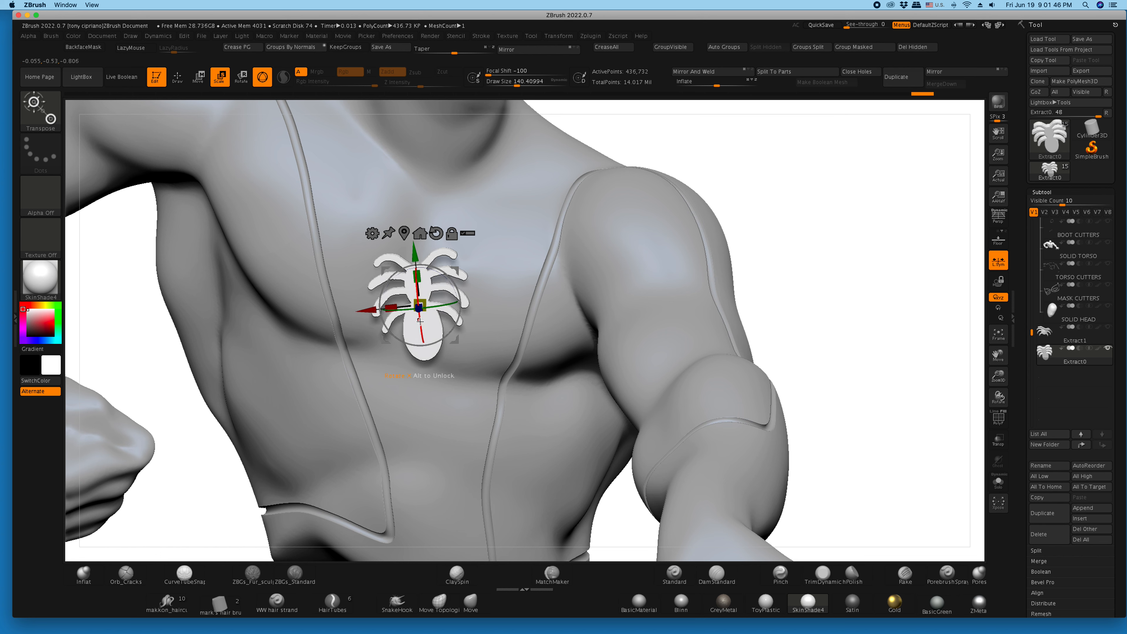
- Choose the MatchMaker brush with a draw size of about 233, try conforming the emblem to the chest, and undo the attempt
left_click(177, 76)
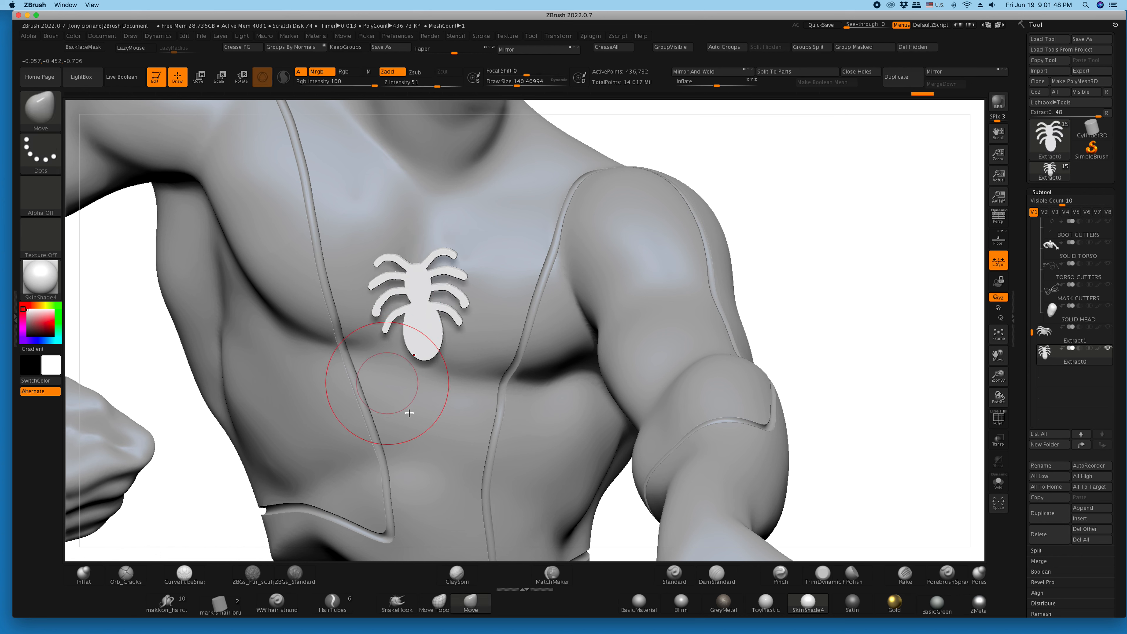
left_click(553, 574)
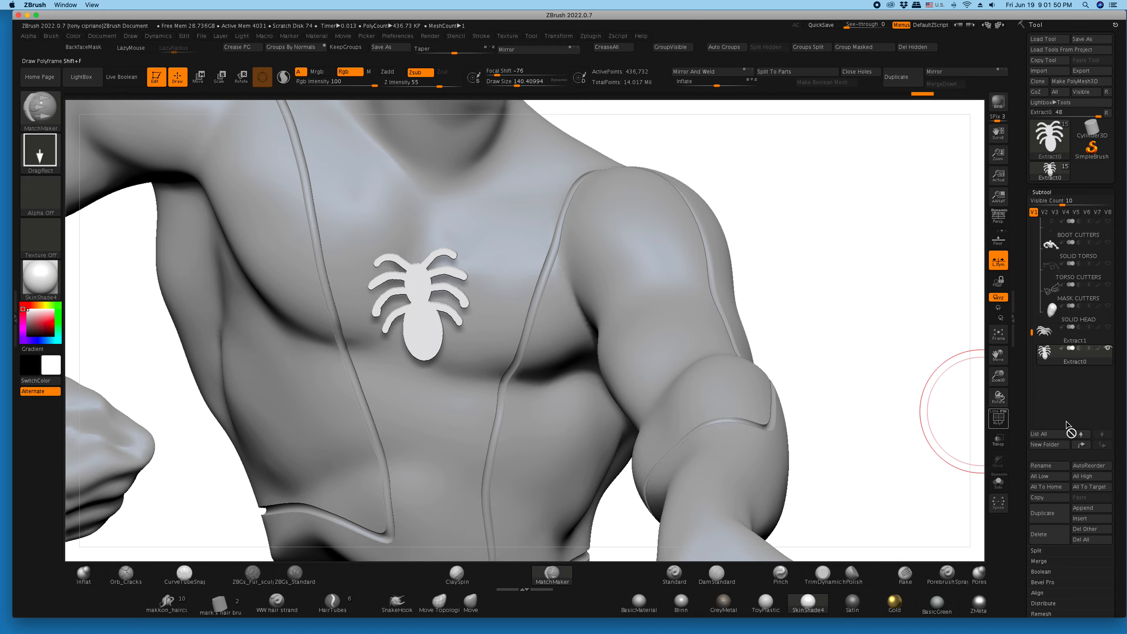
left_click_drag(997, 374, 978, 338)
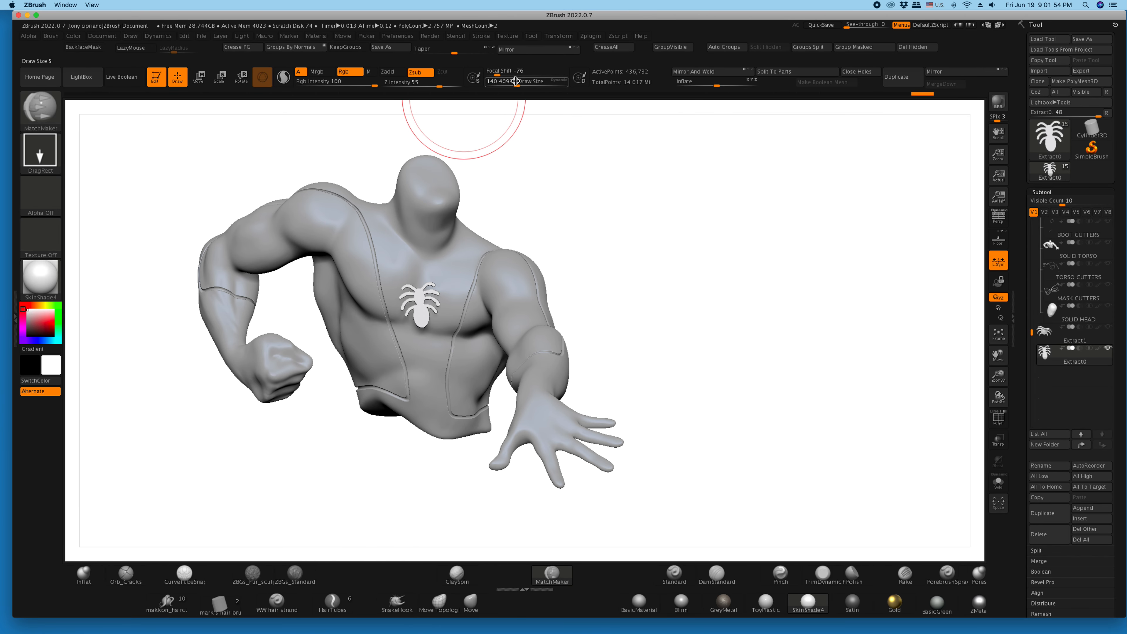
left_click_drag(517, 86, 527, 88)
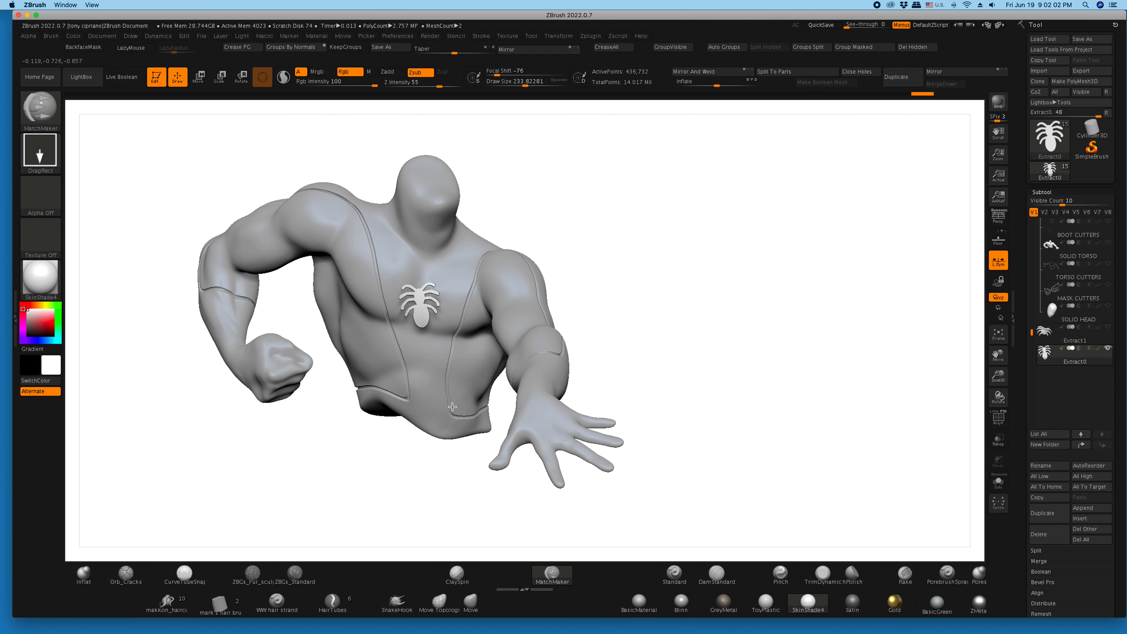
mouse_move(410, 495)
left_mouse_down()
mouse_move(443, 505)
mouse_move(427, 557)
mouse_move(440, 534)
left_mouse_up()
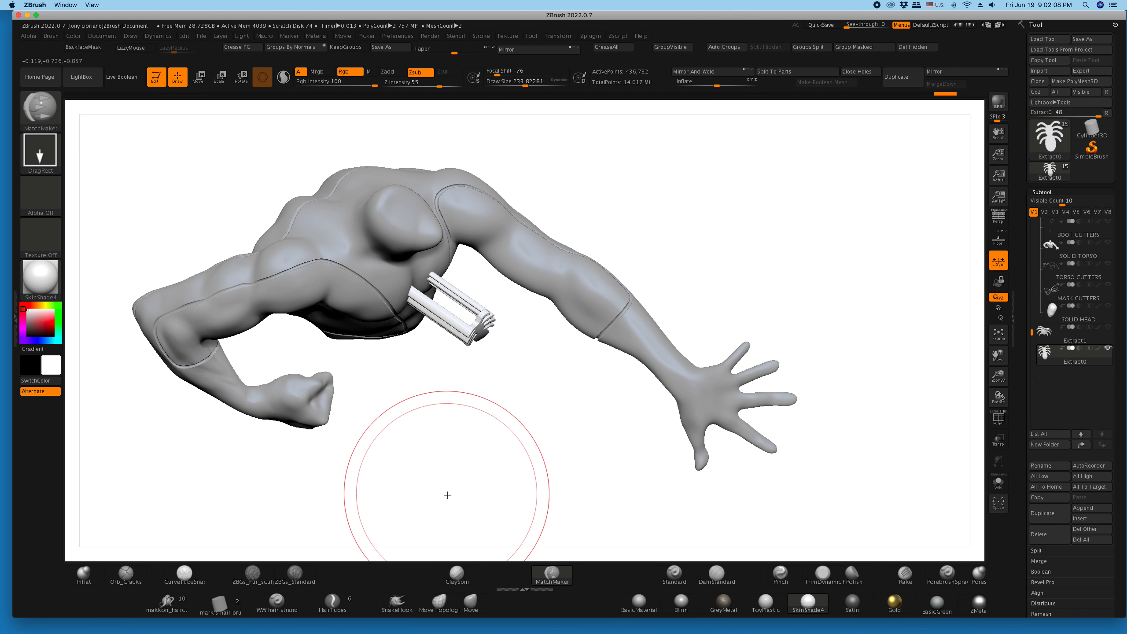
key("ctrl+z")
- Move the emblem slightly outward from the chest along its depth axis and face the emblem straight on
left_click_drag(489, 462, 492, 499)
left_click(199, 77)
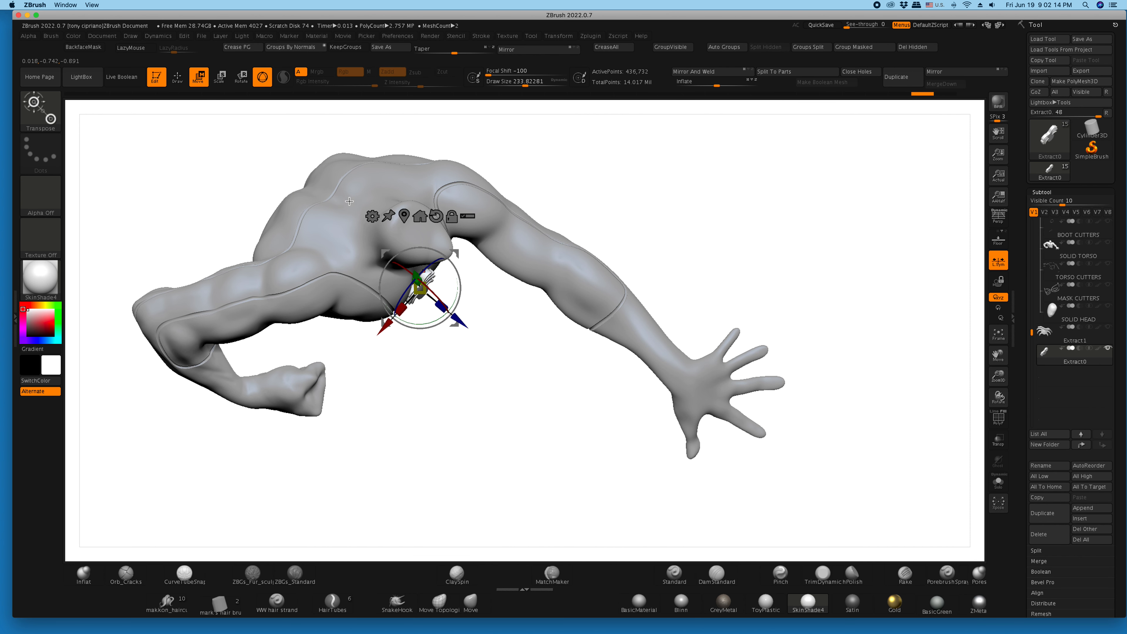
left_click_drag(460, 324, 465, 327)
mouse_move(463, 283)
left_mouse_down()
mouse_move(488, 371)
mouse_move(408, 242)
left_mouse_up()
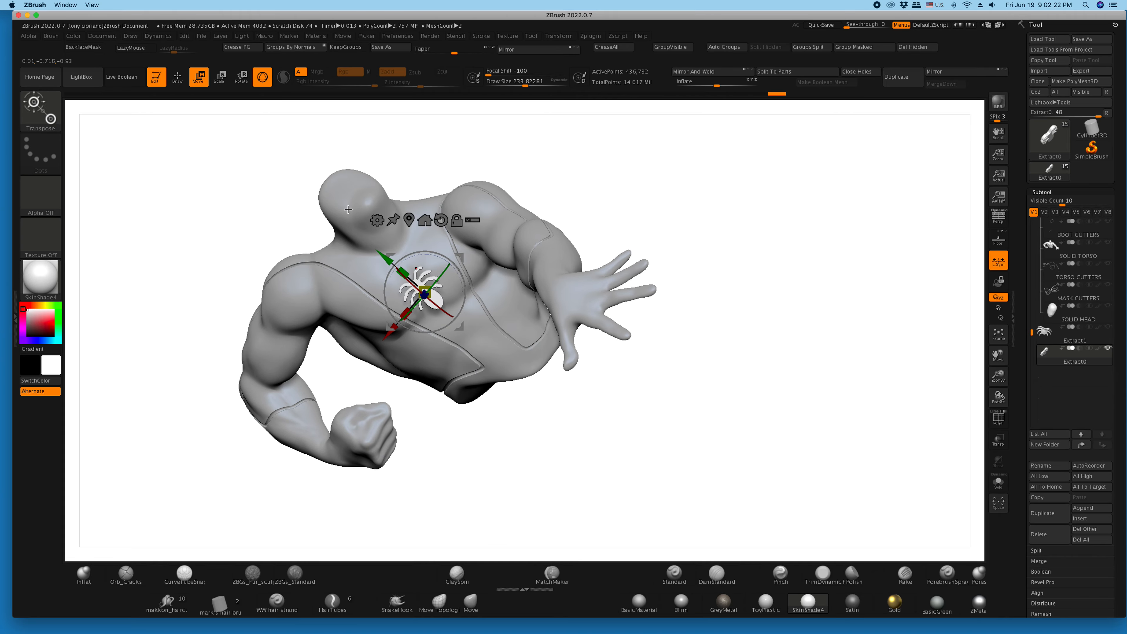
- Conform the spider emblem to the curvature of the chest with the MatchMaker brush and inspect it from below
left_click(187, 82)
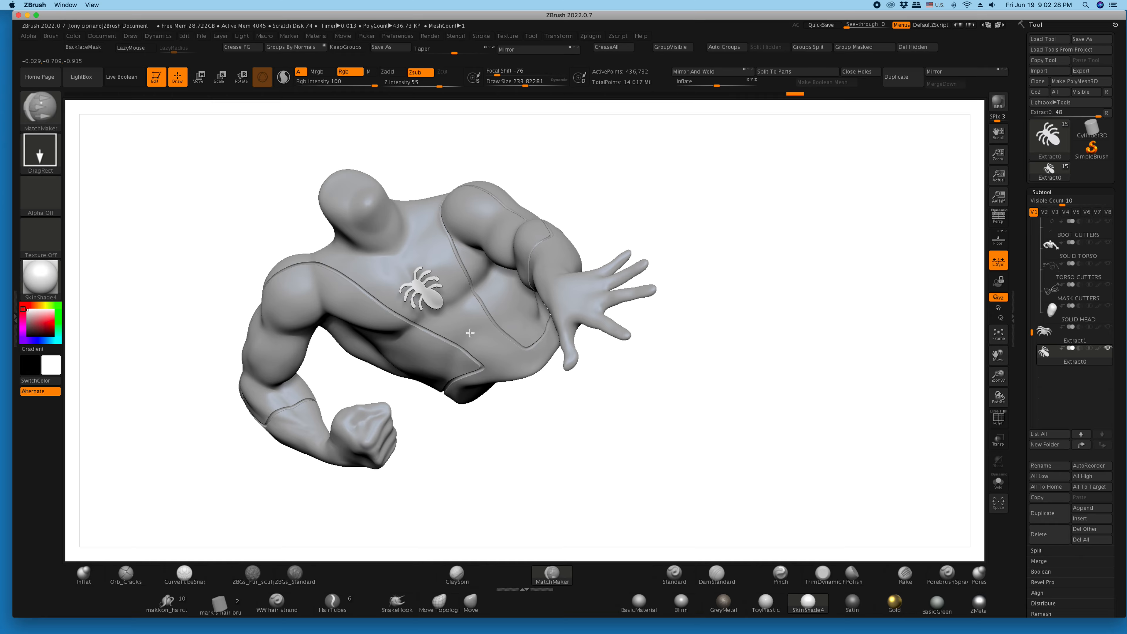
left_click_drag(683, 455, 704, 455)
mouse_move(656, 482)
left_mouse_down()
mouse_move(643, 490)
mouse_move(609, 427)
mouse_move(641, 390)
mouse_move(698, 394)
left_mouse_up()
left_click_drag(998, 378, 1043, 400)
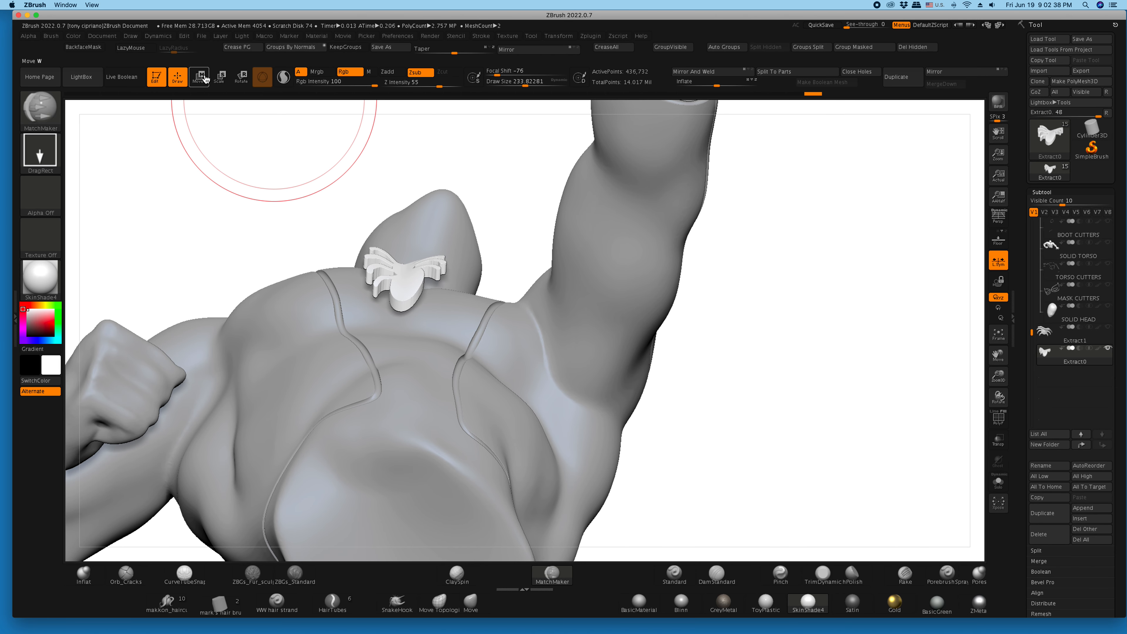
- Push the conformed emblem back into the chest surface, rotate it slightly, and check the fit from the front
key("w")
left_click_drag(408, 225, 408, 236)
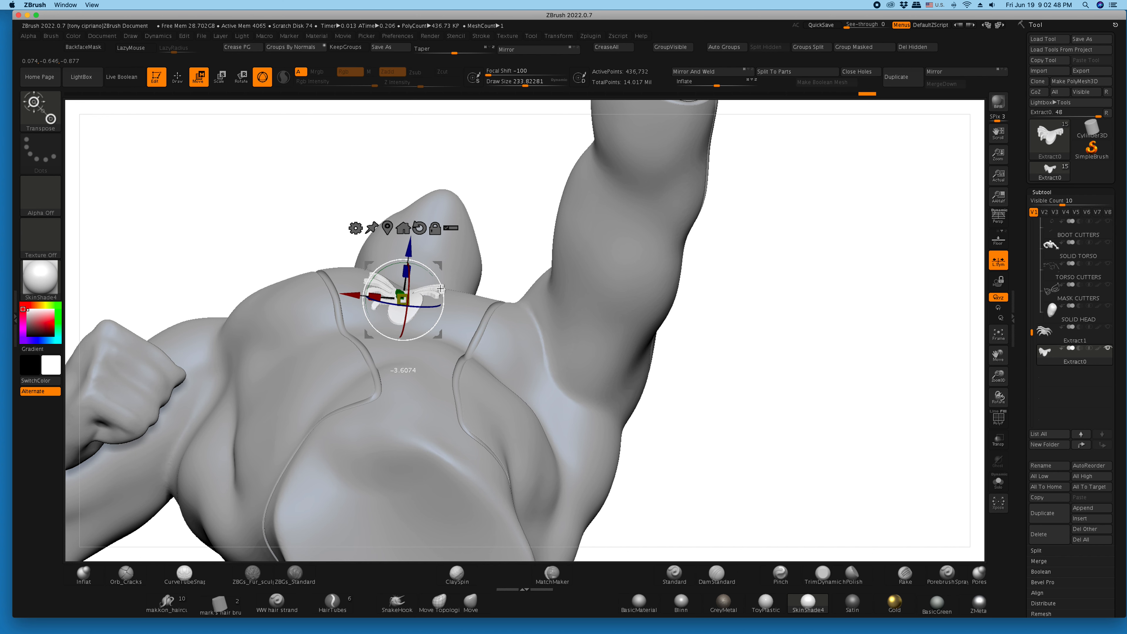
left_click_drag(288, 226, 294, 321)
left_click_drag(605, 463, 634, 448)
left_click_drag(751, 369, 566, 322)
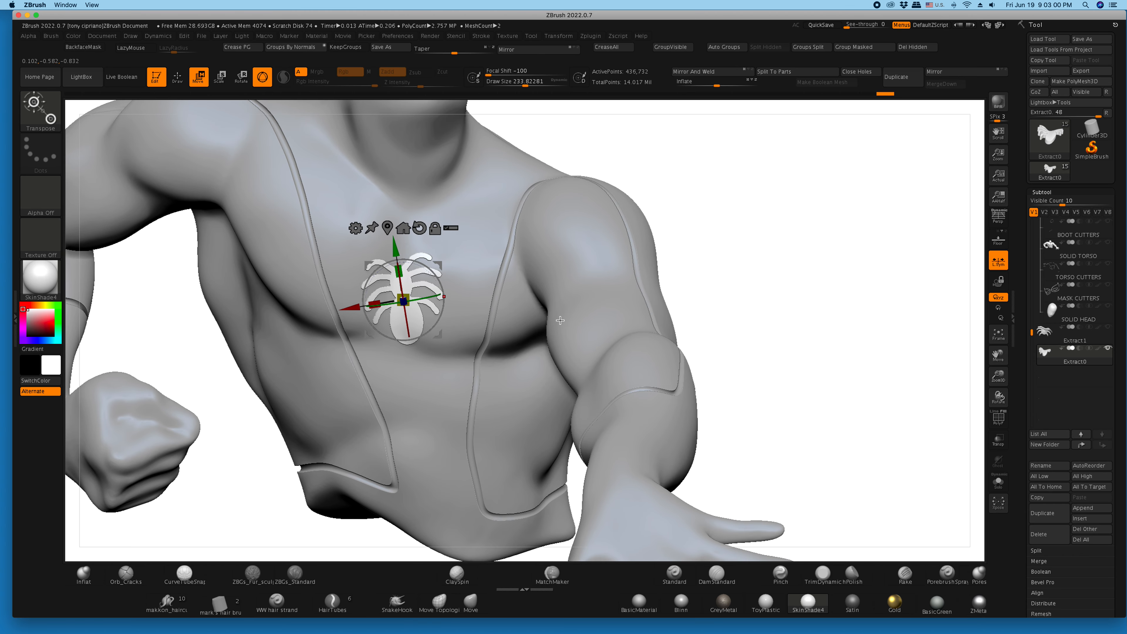
left_click_drag(998, 377, 968, 389)
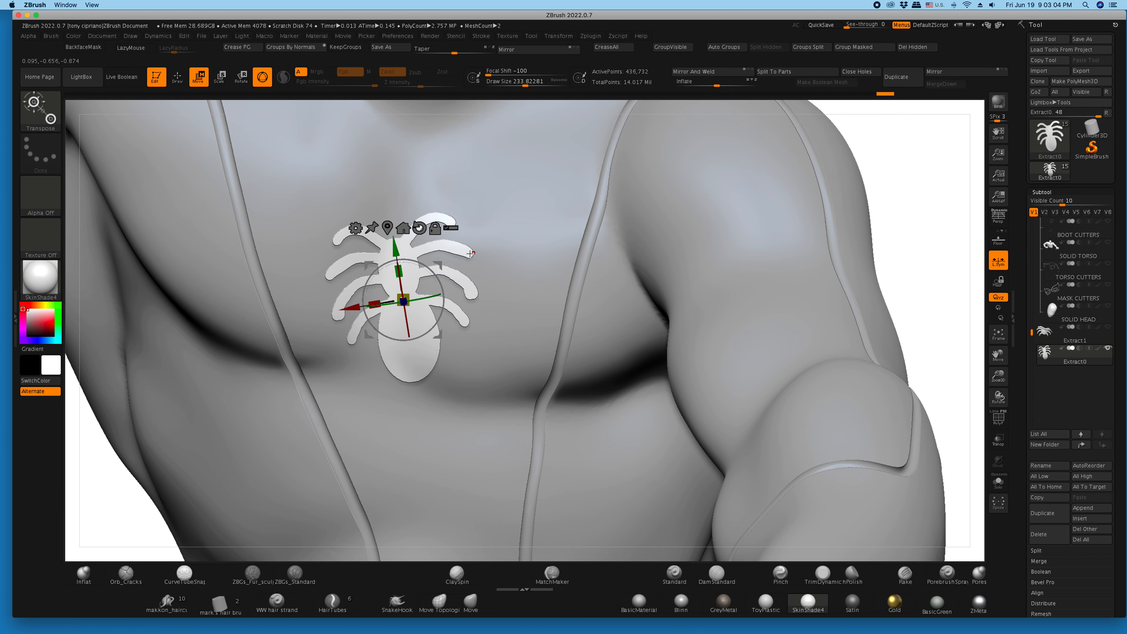
- Turn on polypaint color for all subtools and frame the black chest emblem against the colored suit
left_click(178, 78)
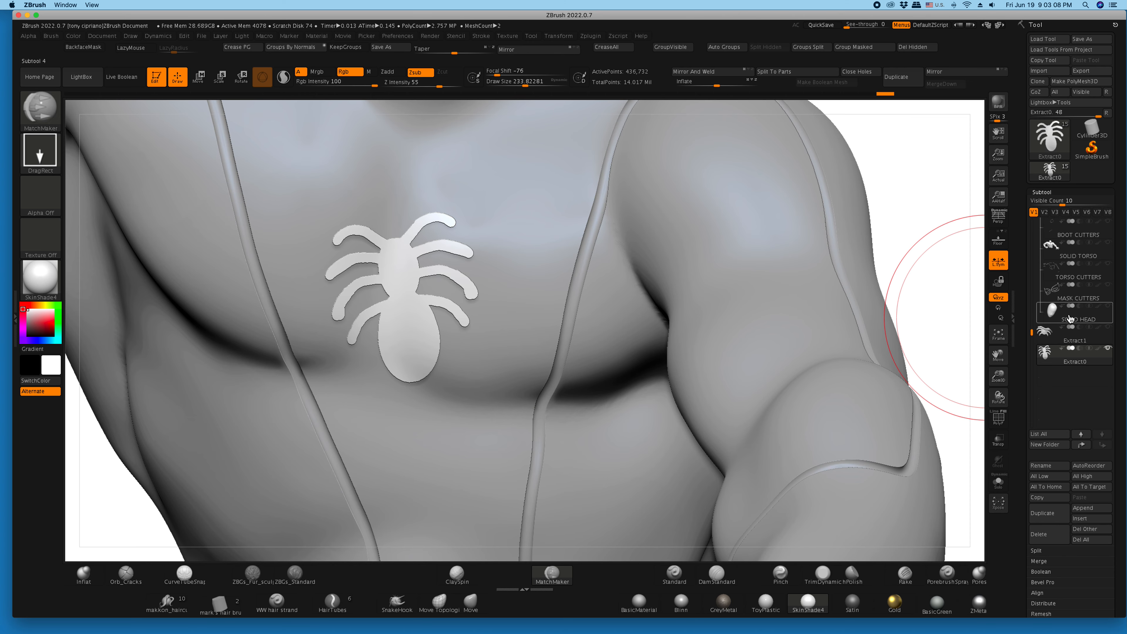
left_click(1098, 348, "shift")
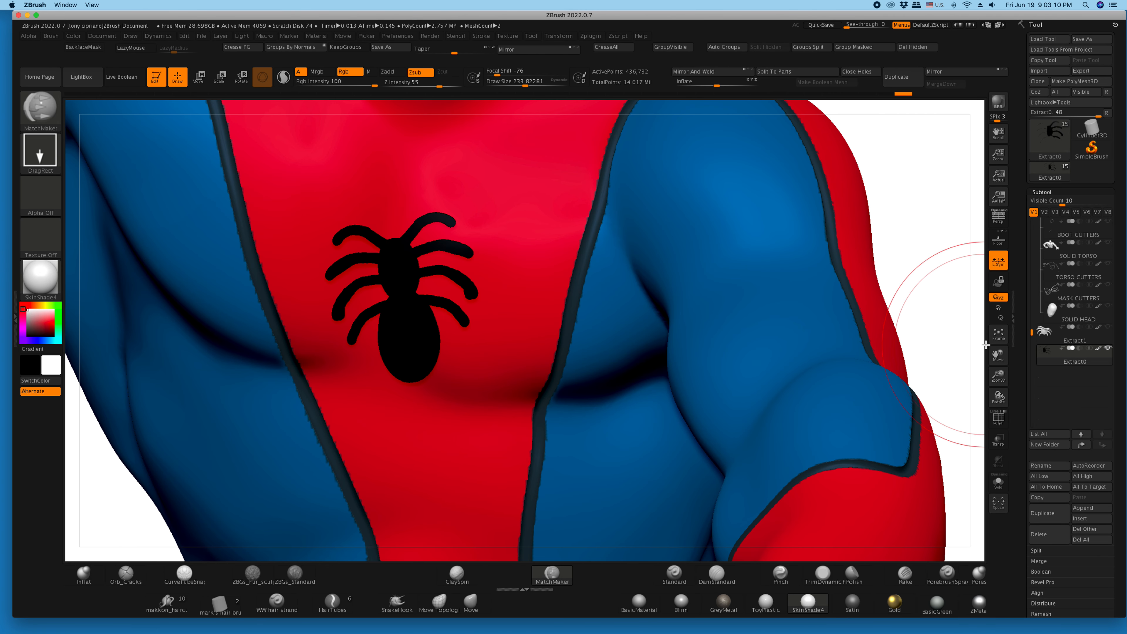
left_click(998, 337)
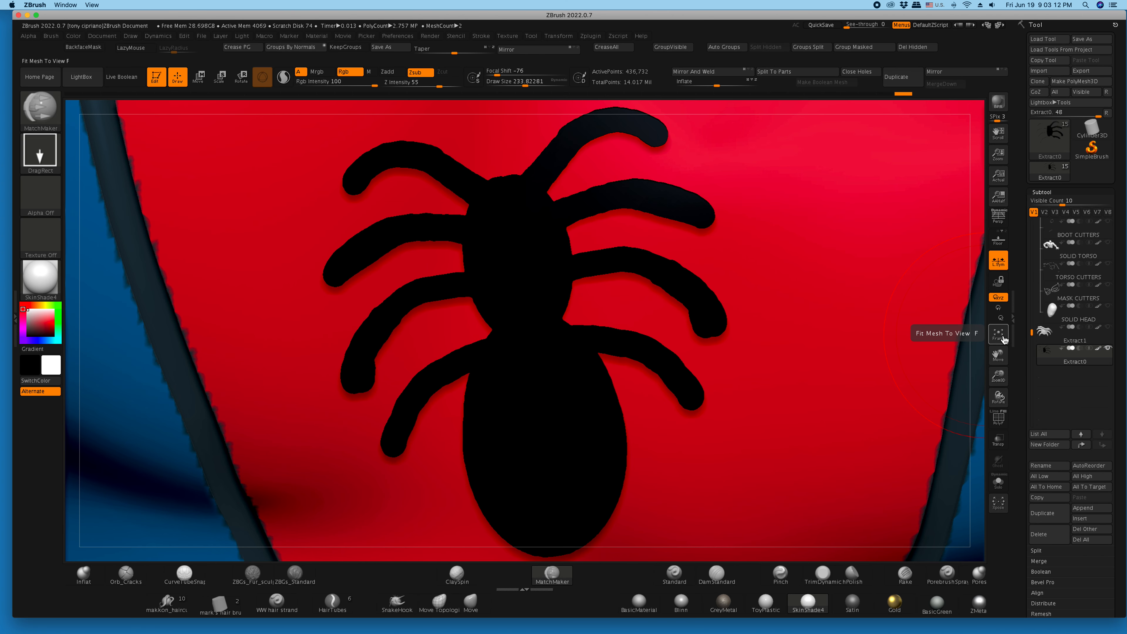
left_click_drag(1001, 375, 384, 269)
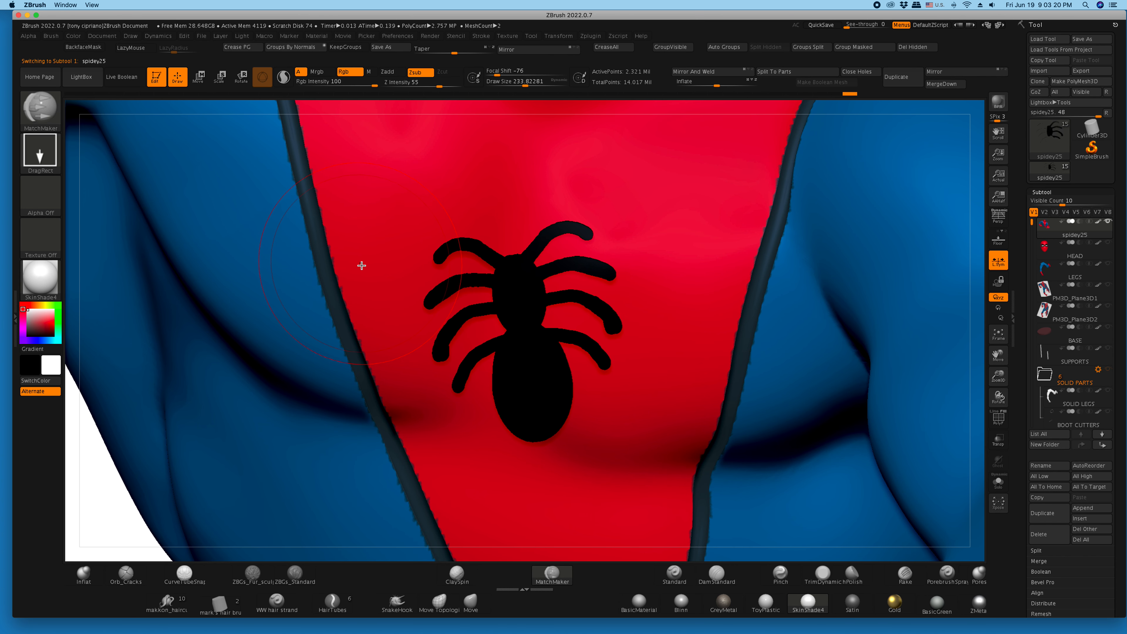
- Isolate the red suit section of the spidey25 subtool, sample its red color, and enable Mrgb
left_click(361, 263, "ctrl+shift")
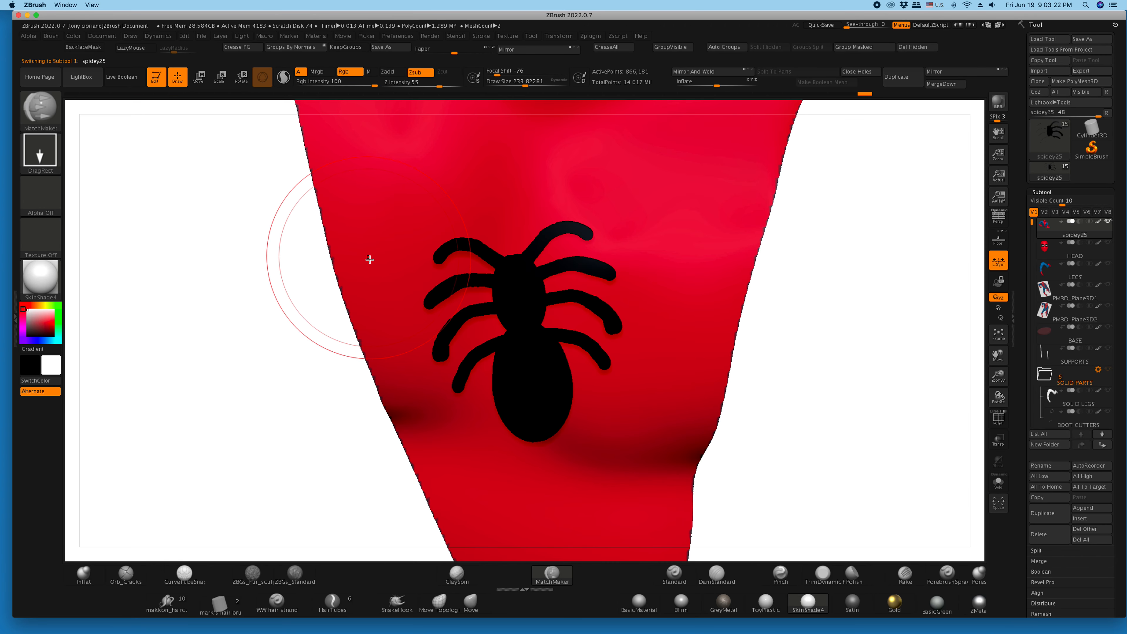
key("c")
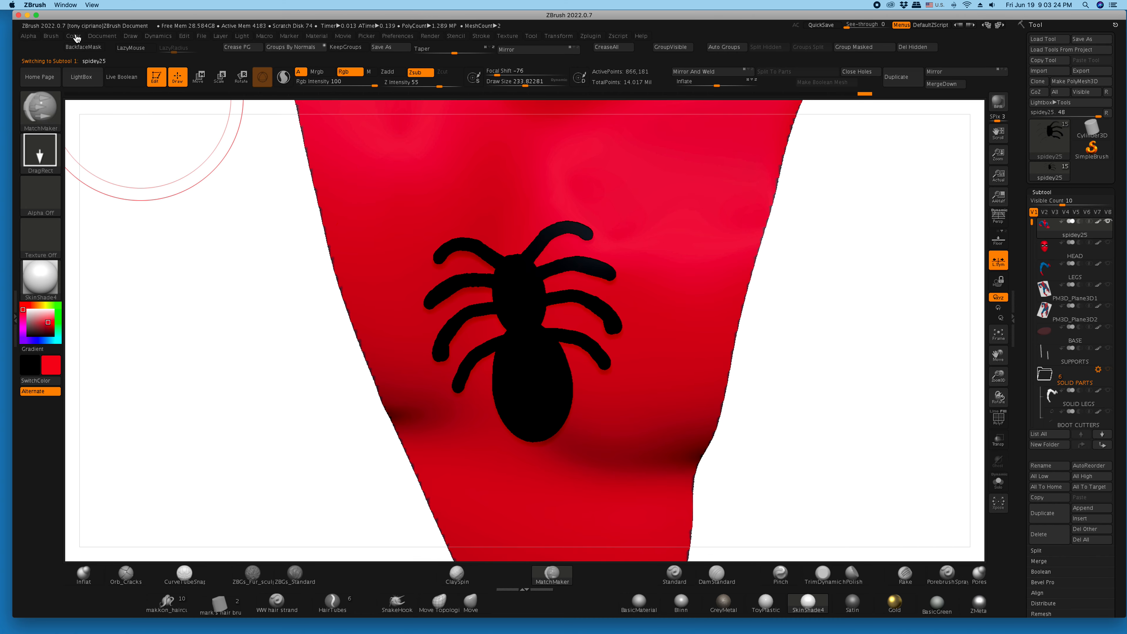
left_click(323, 74)
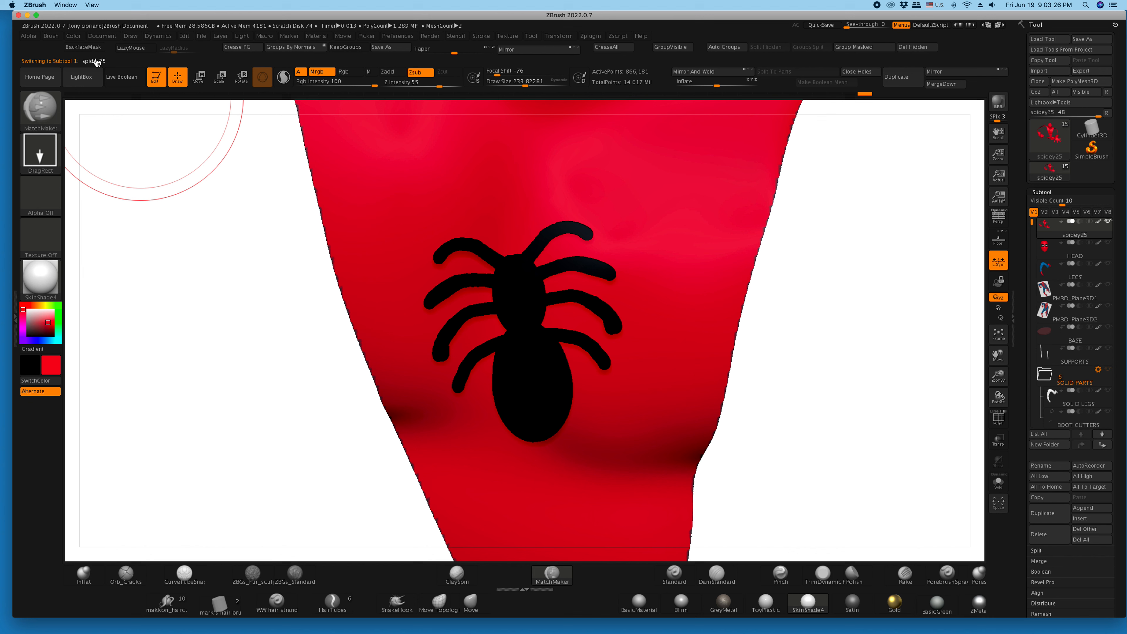
- Resample the suit's red and lower its R value to make a darker red the active color
left_click(73, 37)
left_click(94, 205)
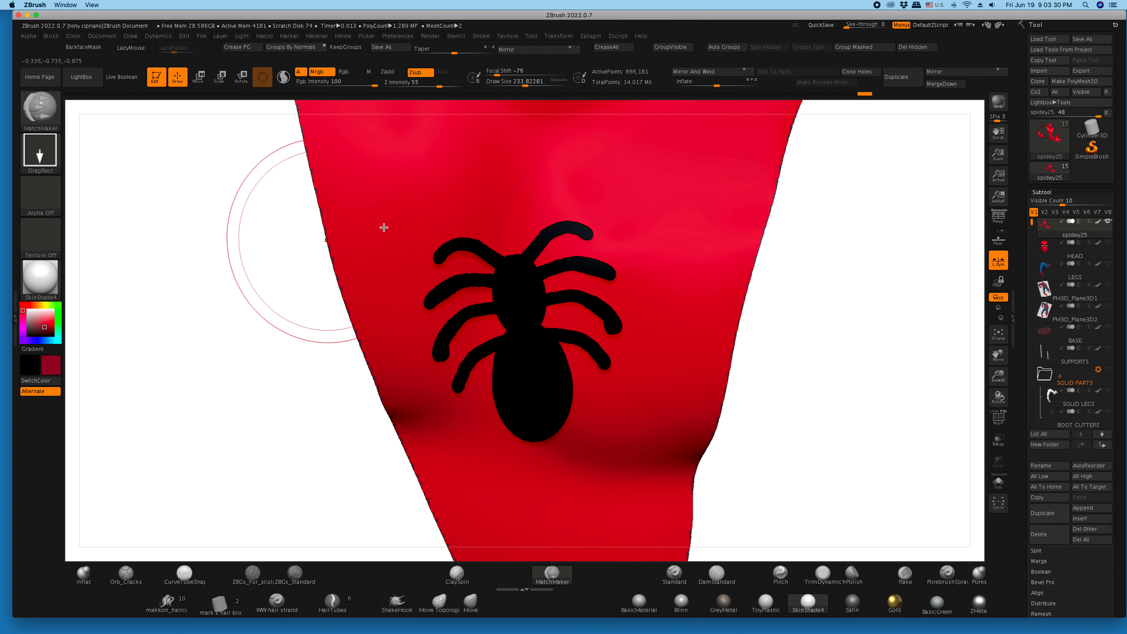
key("c")
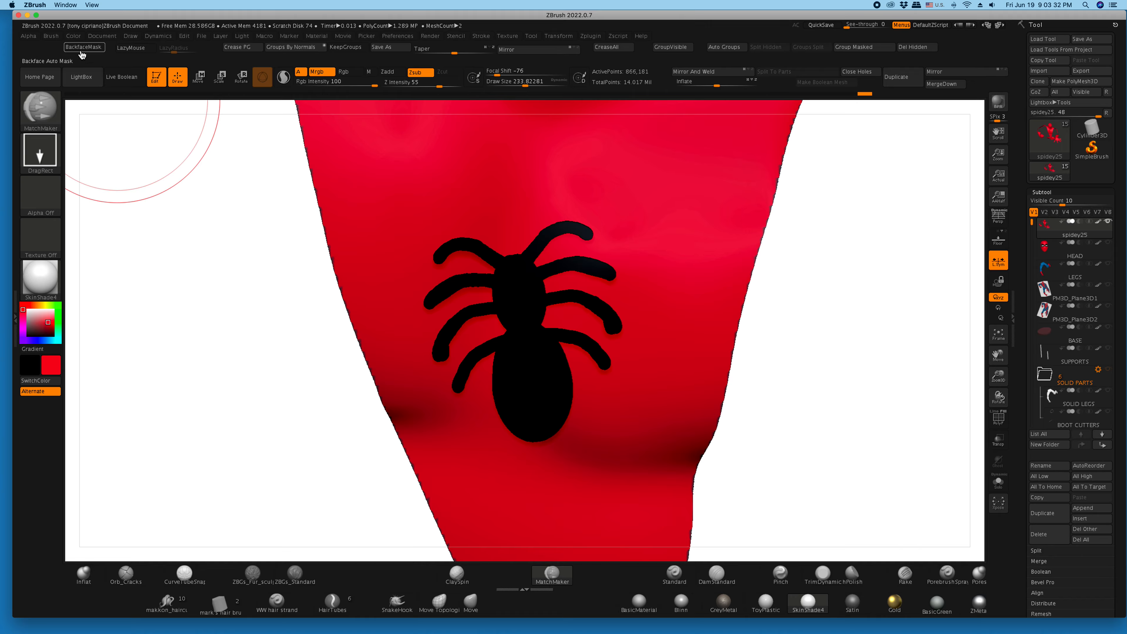
left_click(75, 37)
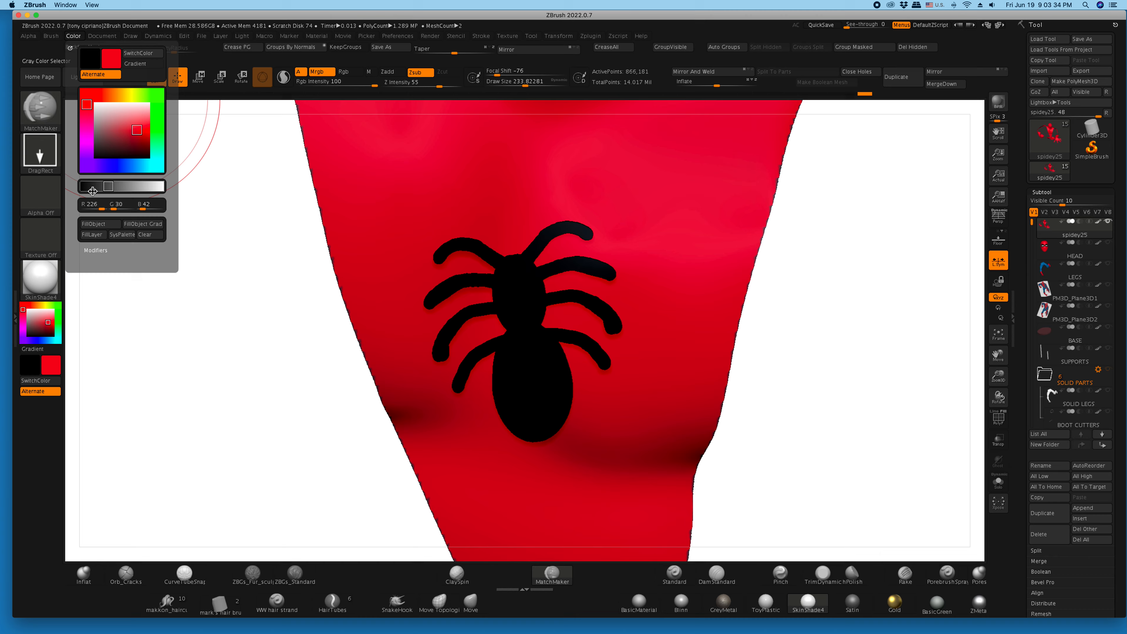
left_click(91, 207)
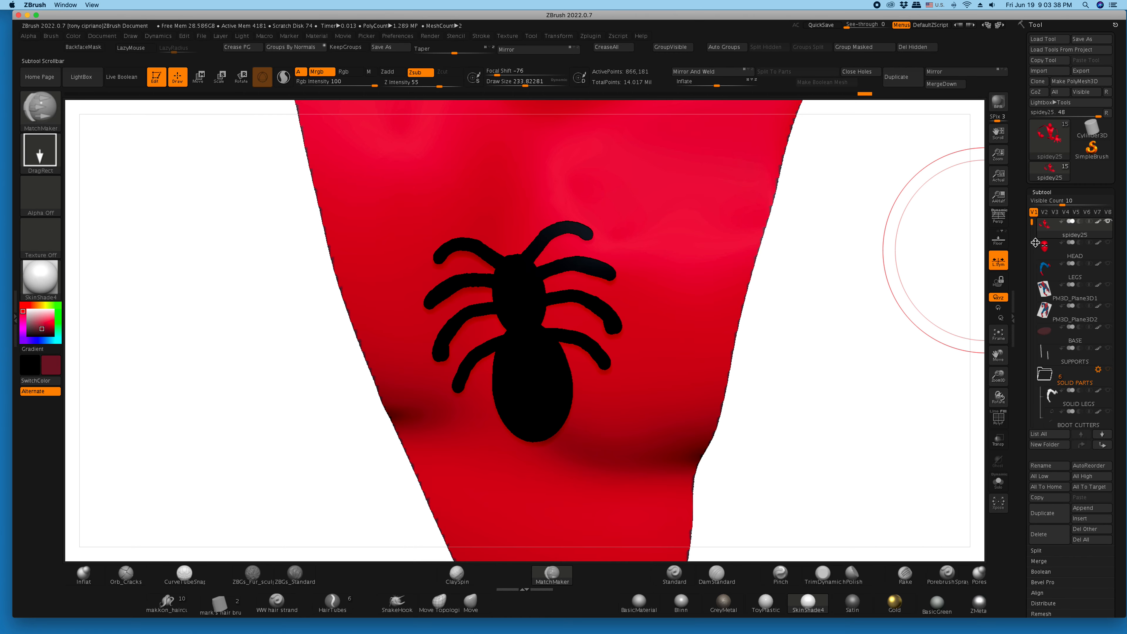
- Sample the suit's bright red and fill the isolated red suit section with it
left_click_drag(784, 327, 759, 329)
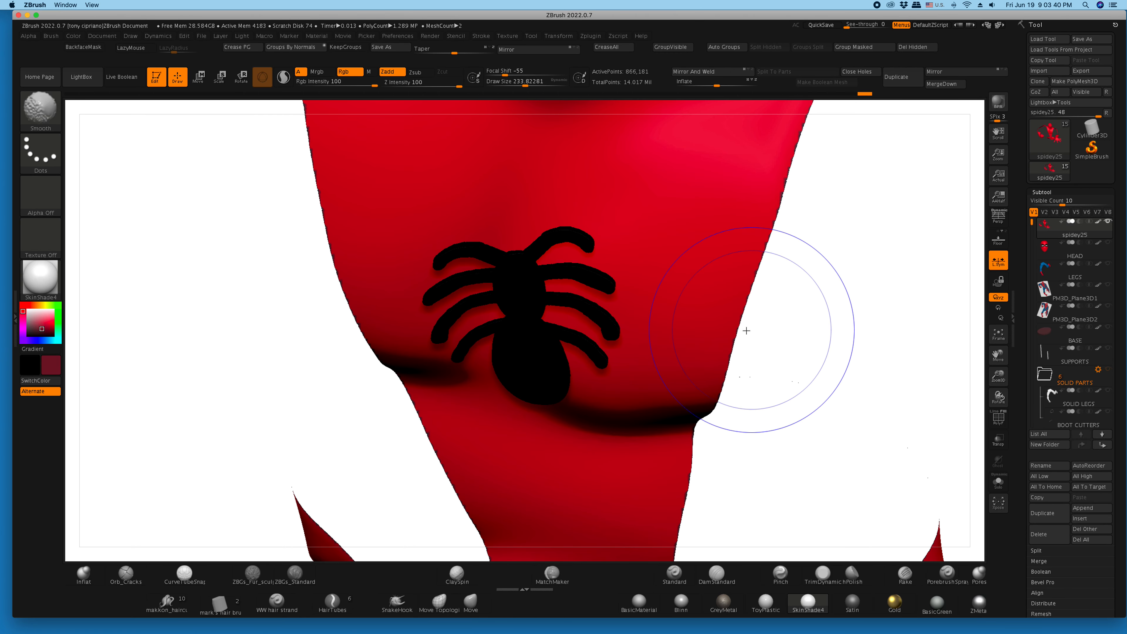
left_click_drag(846, 414, 848, 377)
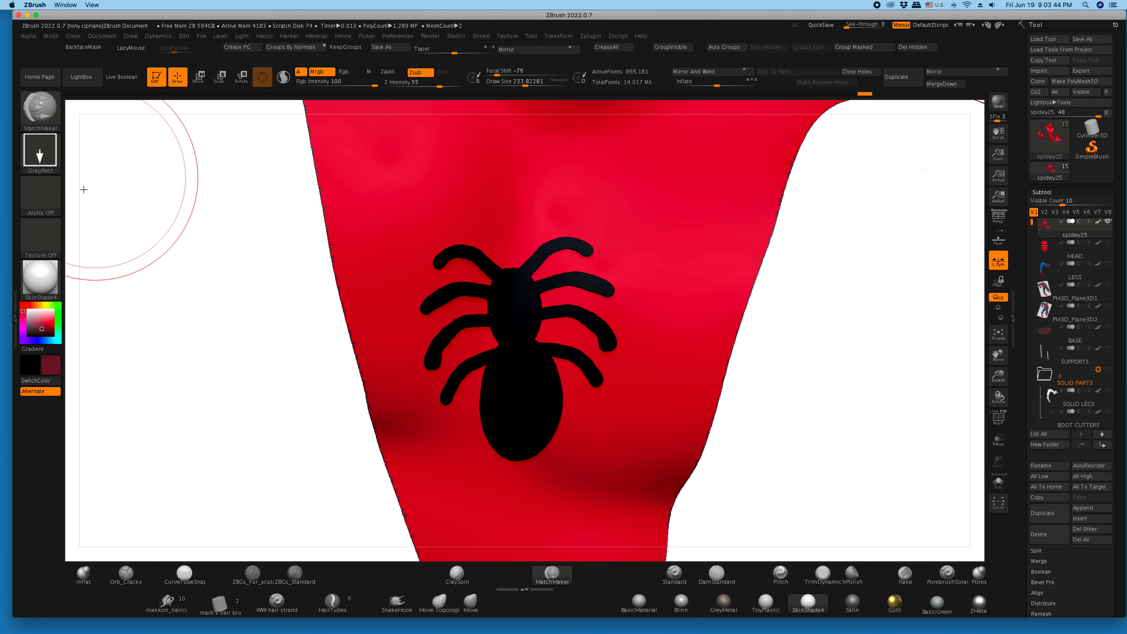
key("c")
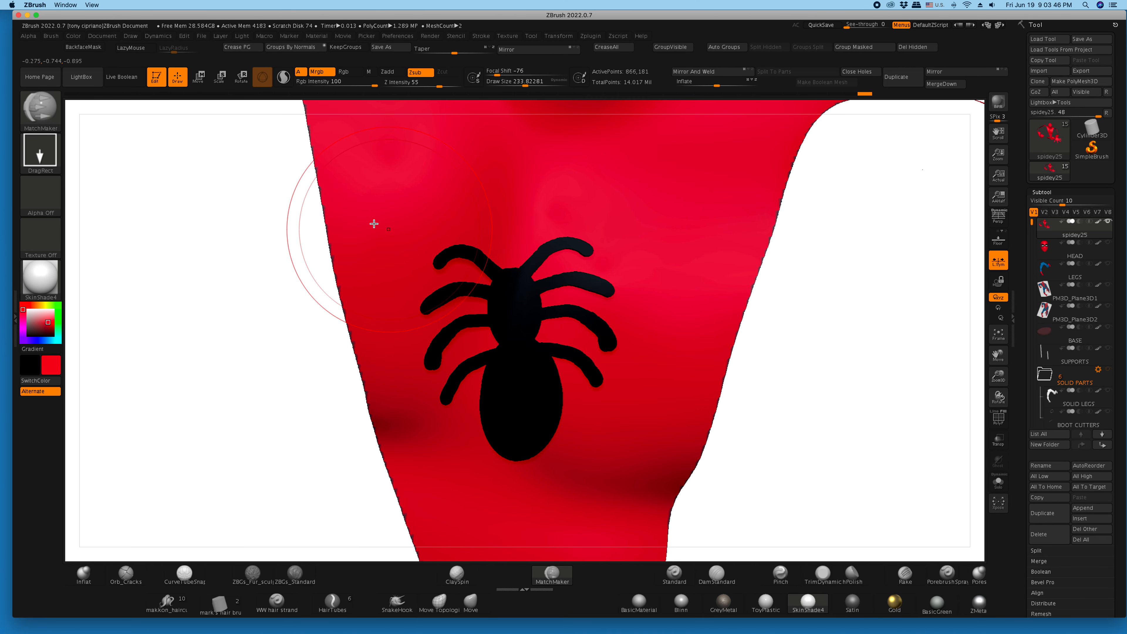
left_click(74, 37)
left_click(100, 225)
- Hide the red and blue suit sections to isolate the outline trim and spider emblem, with black as the active color
left_click_drag(242, 301, 217, 268, "ctrl+shift")
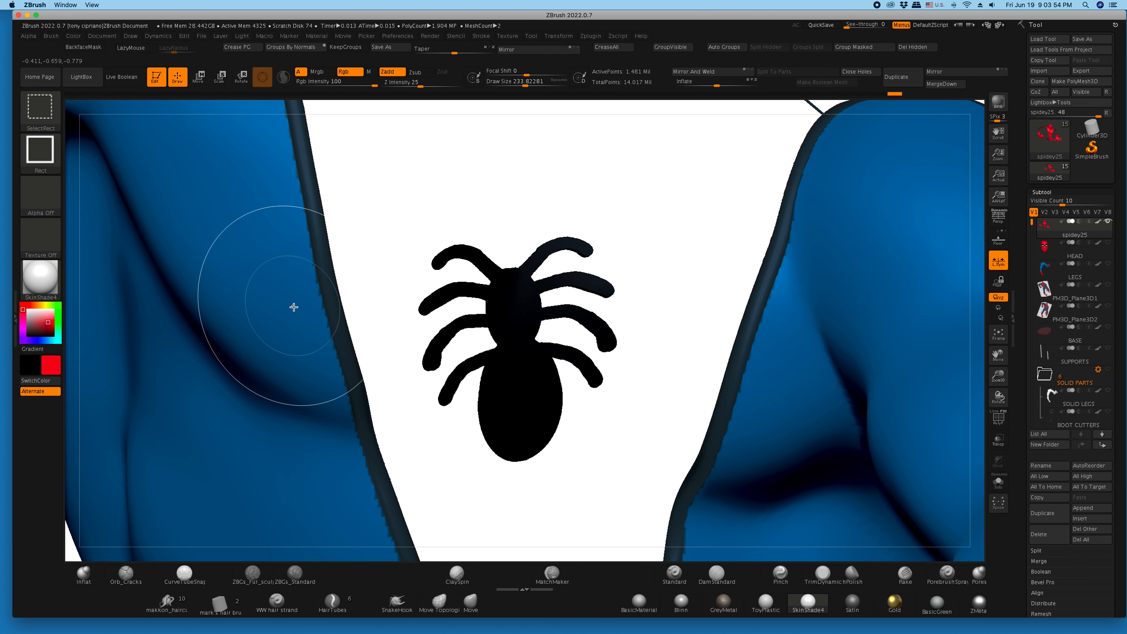
key("c")
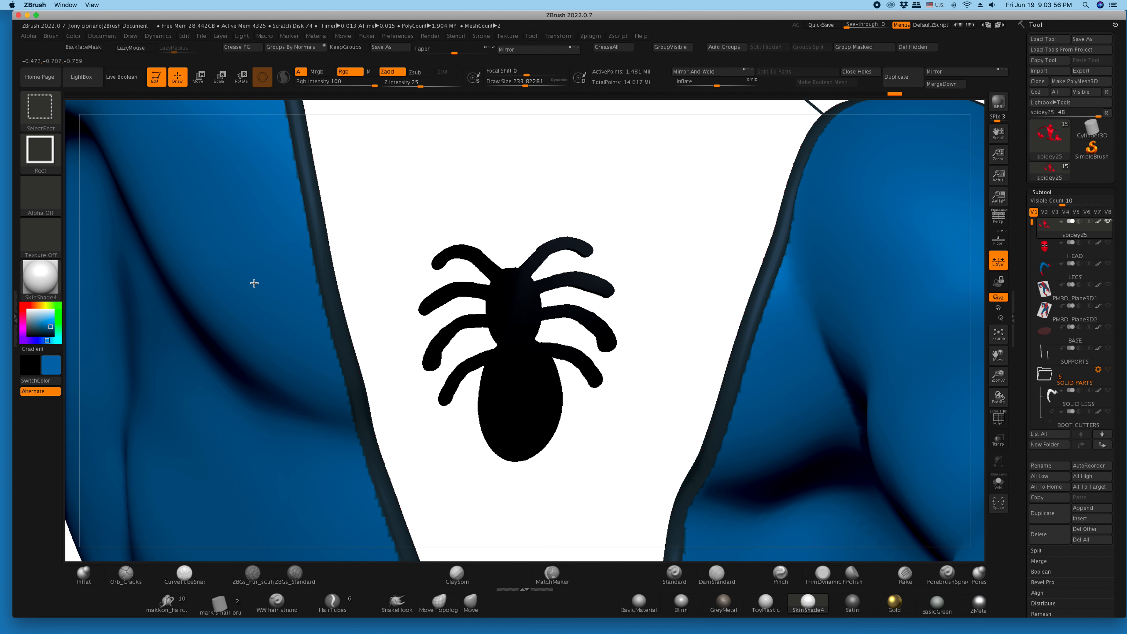
left_click(254, 283, "ctrl+shift")
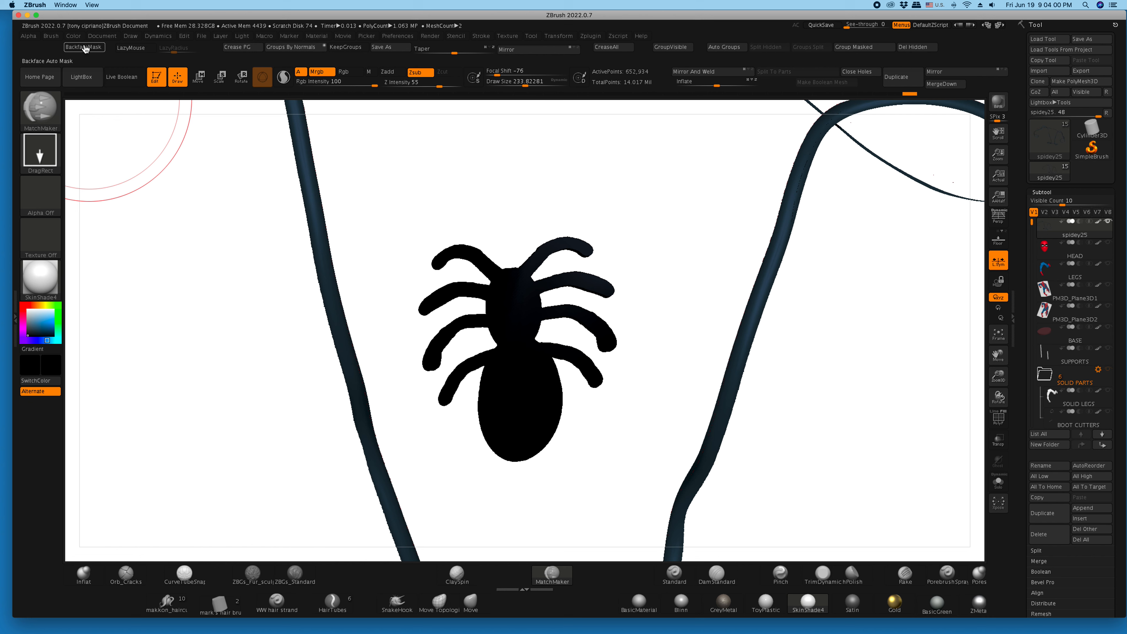
- Try to fill the isolated trim and emblem with black using FillLayer, and undo the layer fill
left_click(73, 37)
left_click(90, 235)
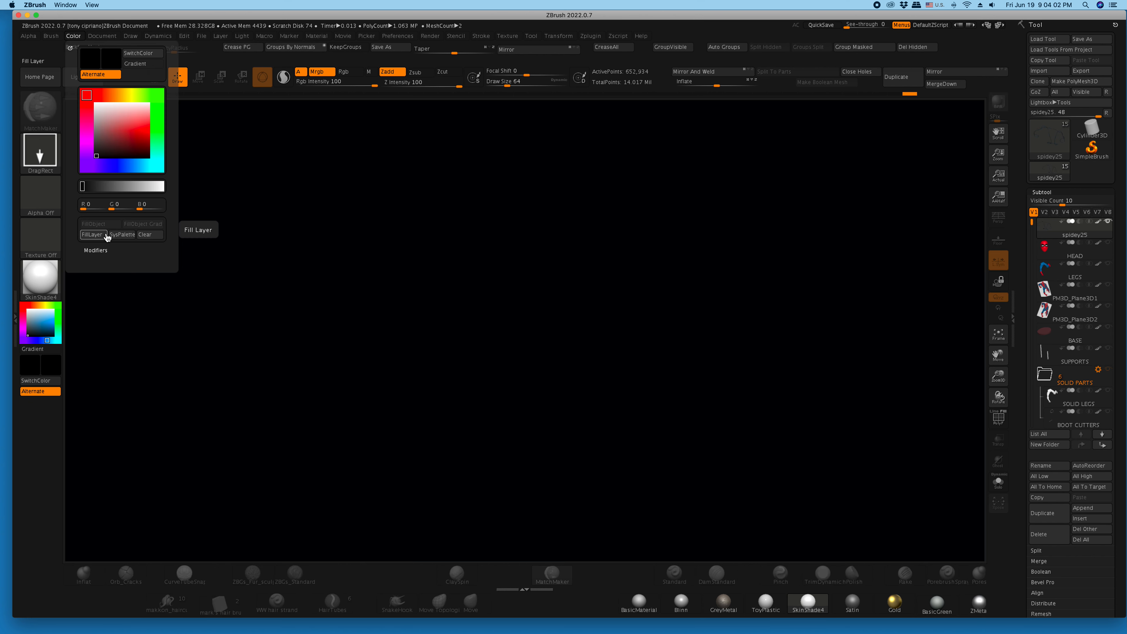
key("ctrl+z")
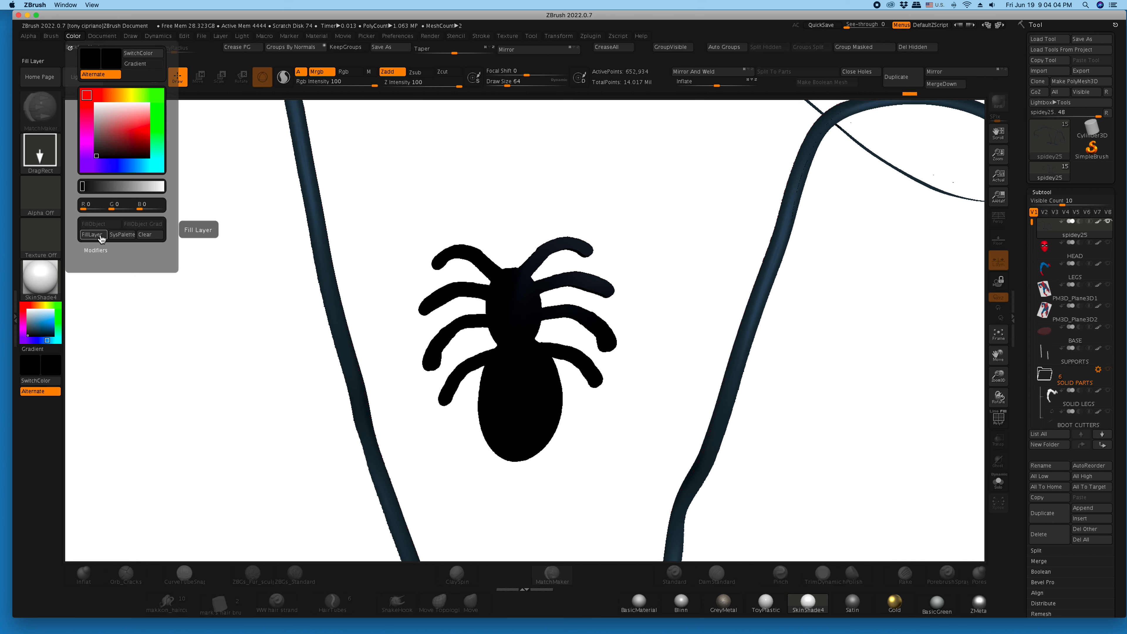
- Try to clear the canvas and redraw the isolated trim and spider emblem on it
left_click(74, 40)
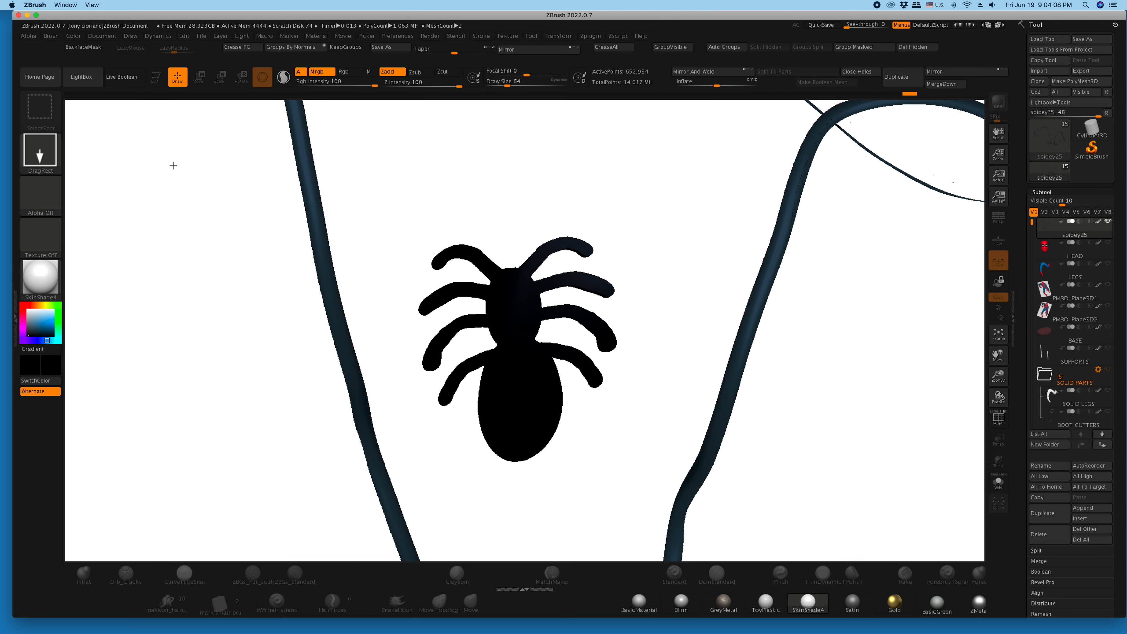
left_click(75, 37)
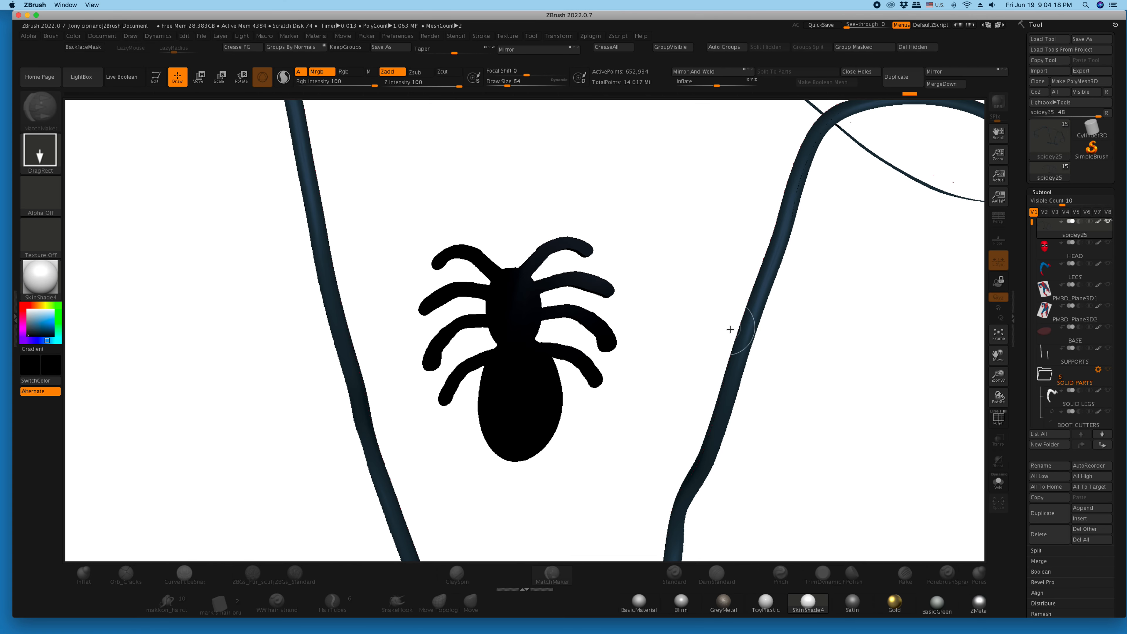
key("ctrl+n")
left_click_drag(495, 284, 497, 347)
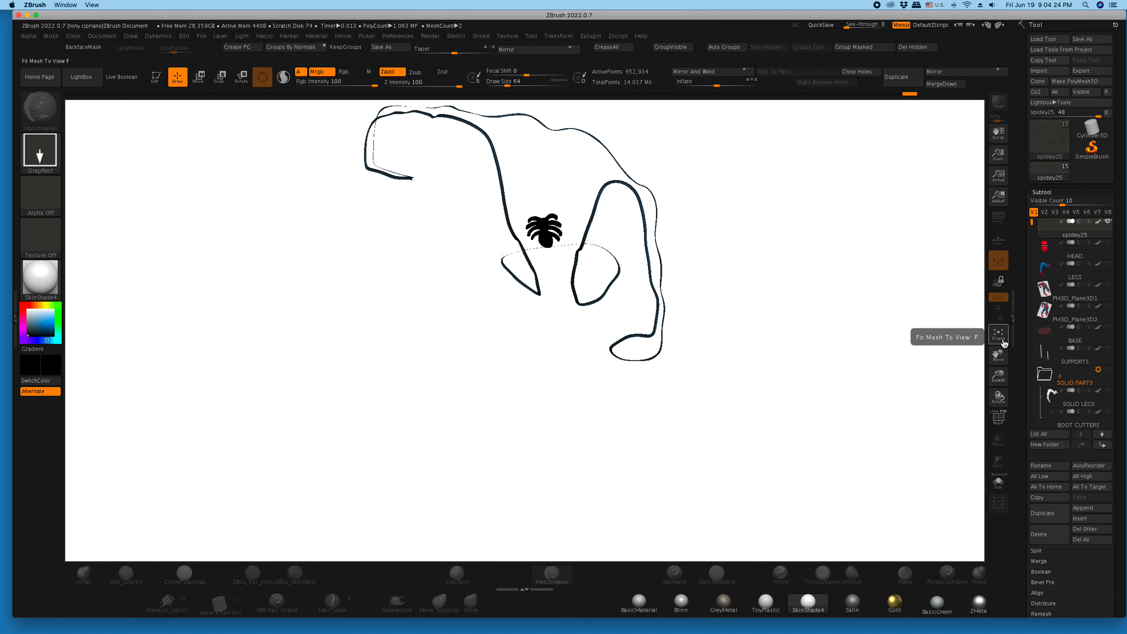
left_click(72, 36)
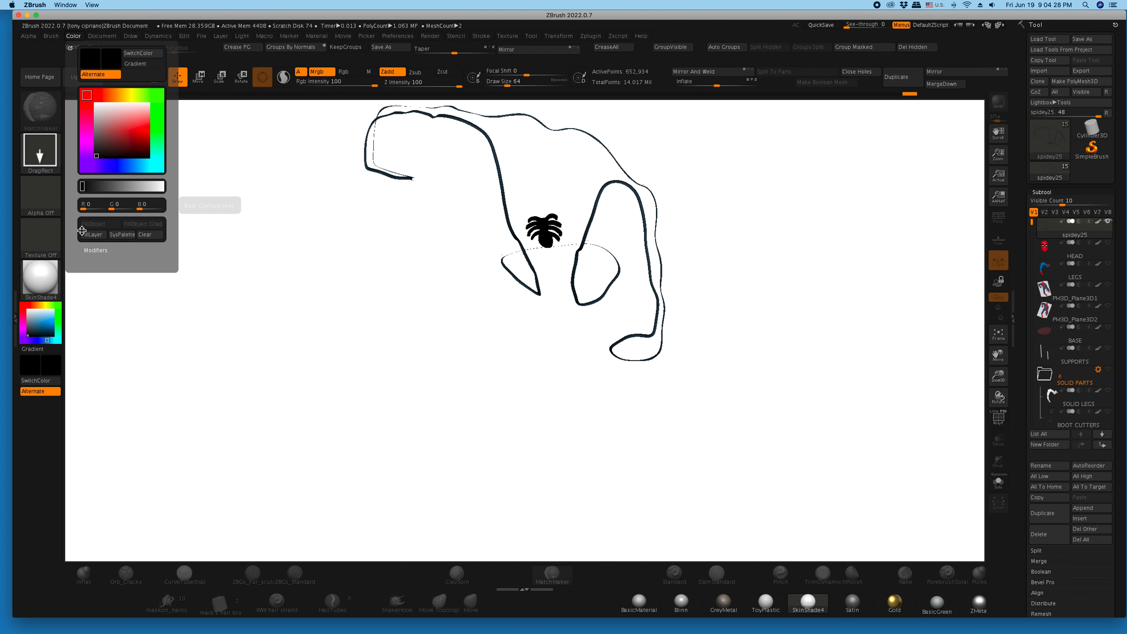
left_click(150, 235)
left_click_drag(481, 305, 465, 419)
left_click(74, 36)
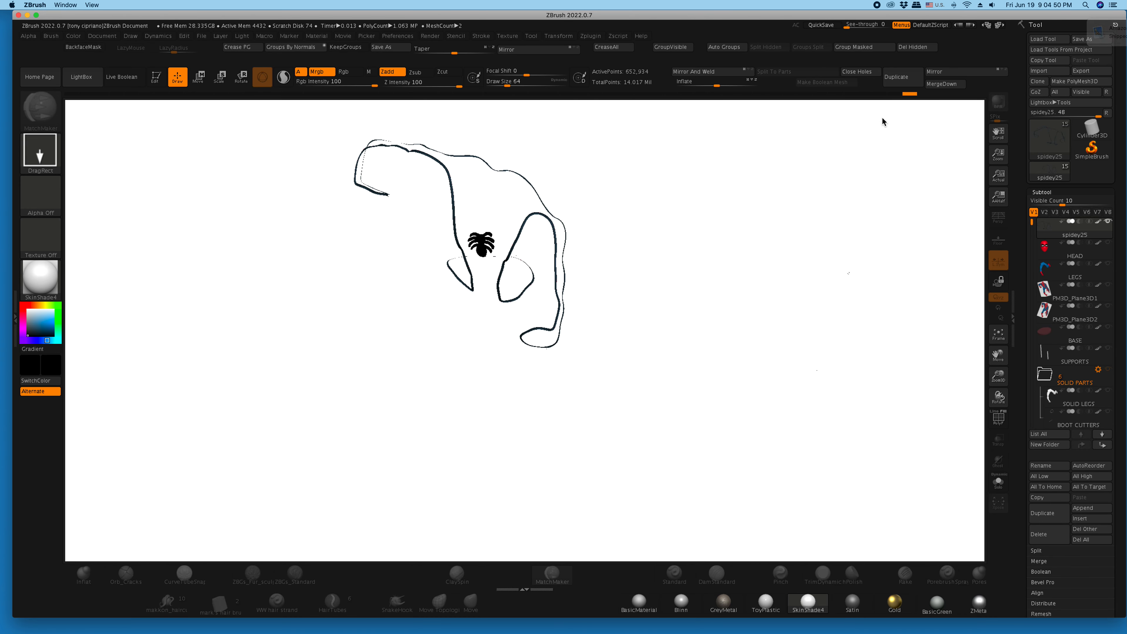
- Draw the spidey25 model on the canvas again and return to Edit mode
left_click_drag(818, 15, 825, 28)
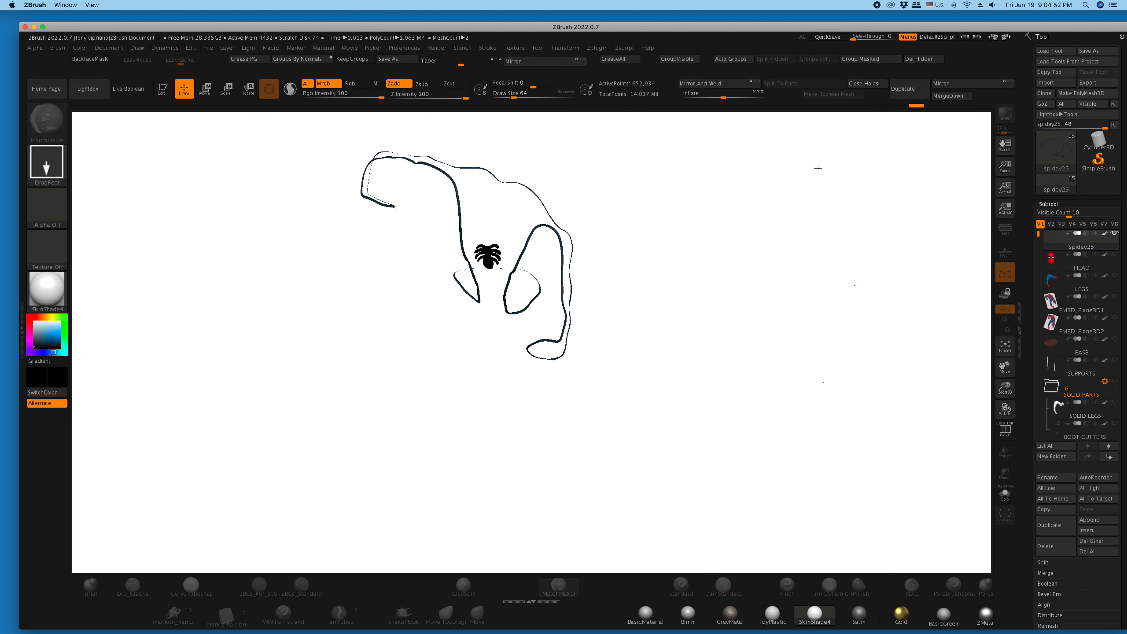
key("ctrl")
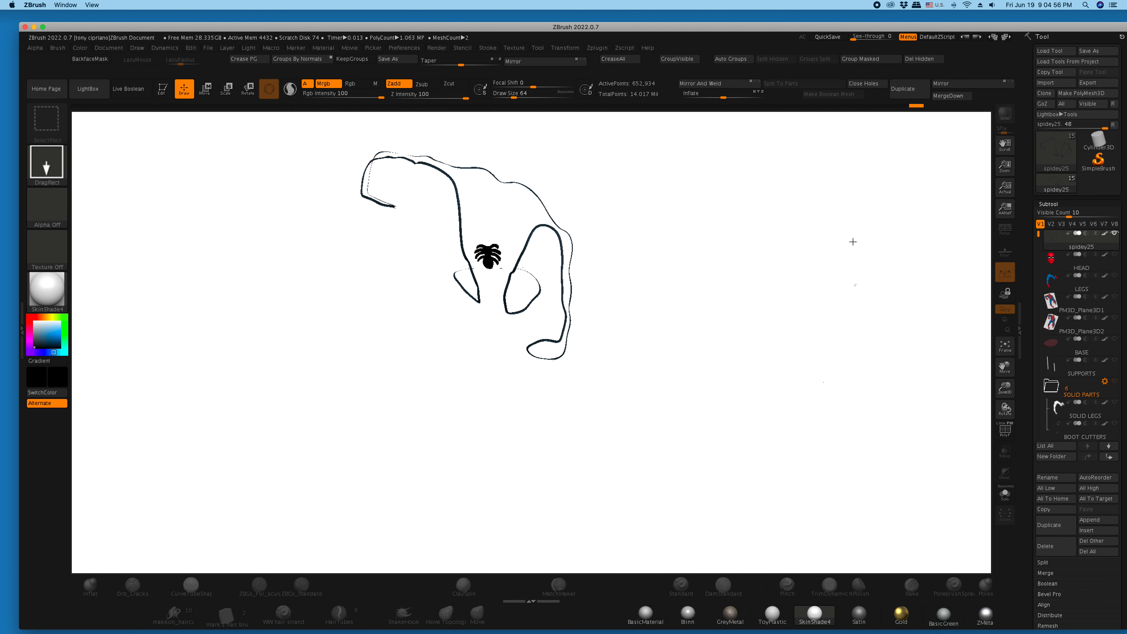
left_click(168, 96)
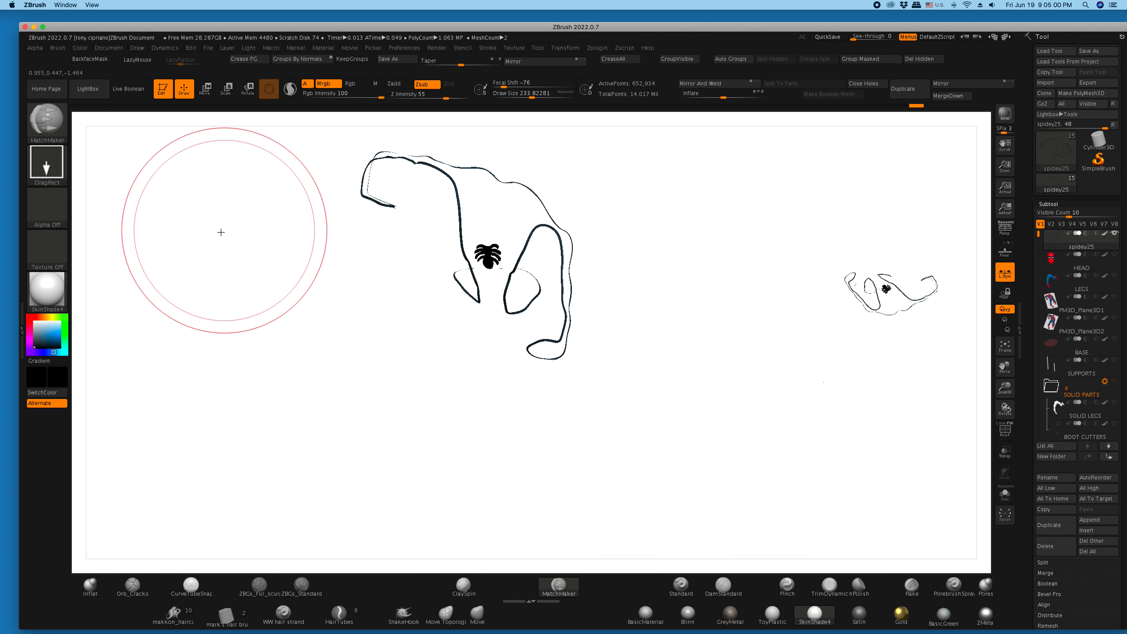
- Fill the isolated outline trim and spider emblem with black and unhide the rest of the upper body
left_click(80, 49)
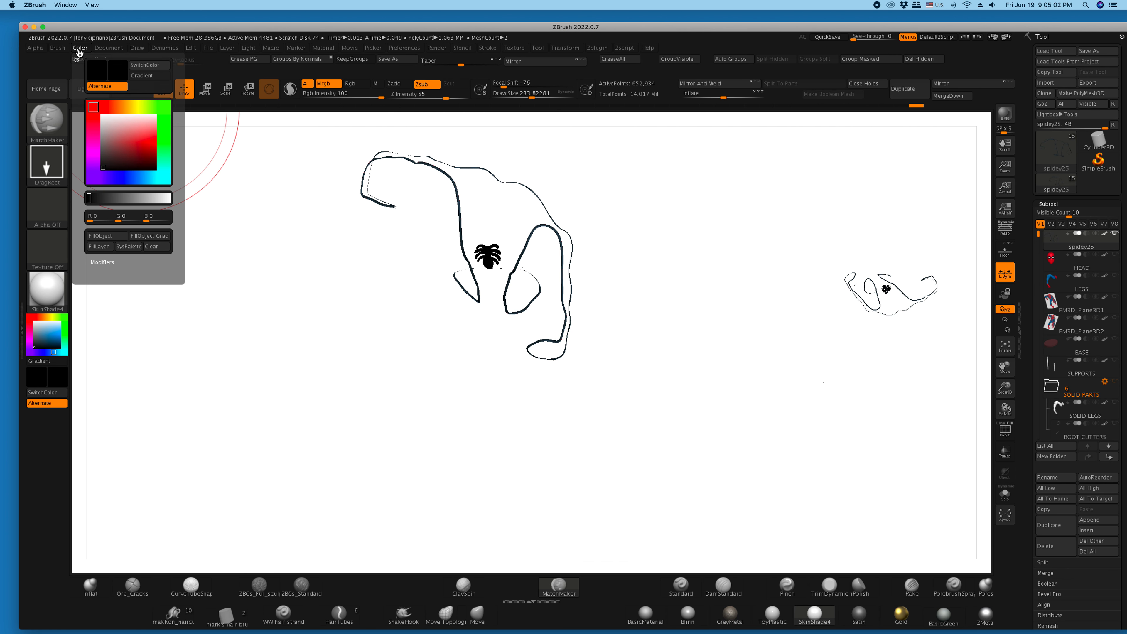
left_click(108, 236)
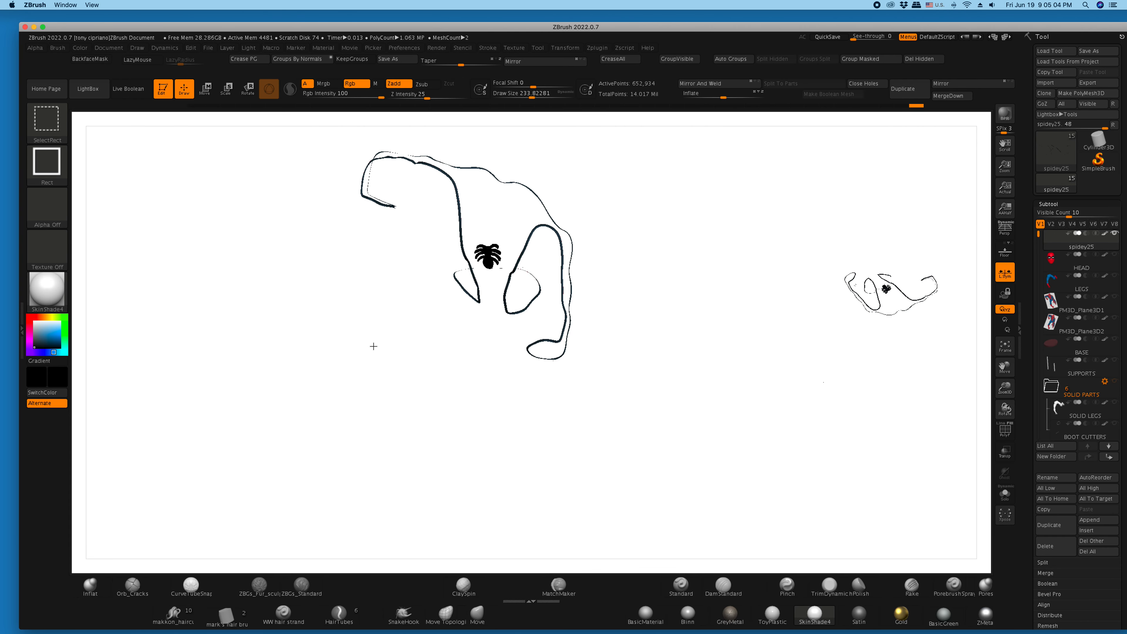
mouse_move(684, 380)
left_mouse_down()
mouse_move(742, 410)
mouse_move(662, 413)
mouse_move(657, 466)
mouse_move(664, 433)
left_mouse_up()
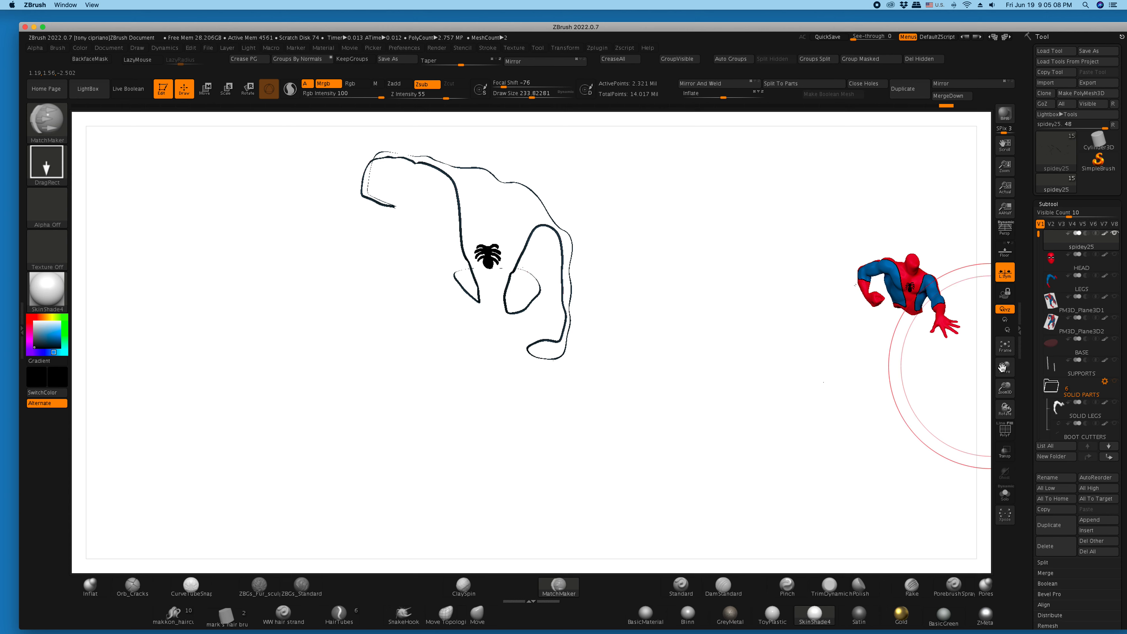
- Clear the leftover outline copy from the canvas and frame the upper body
key("ctrl")
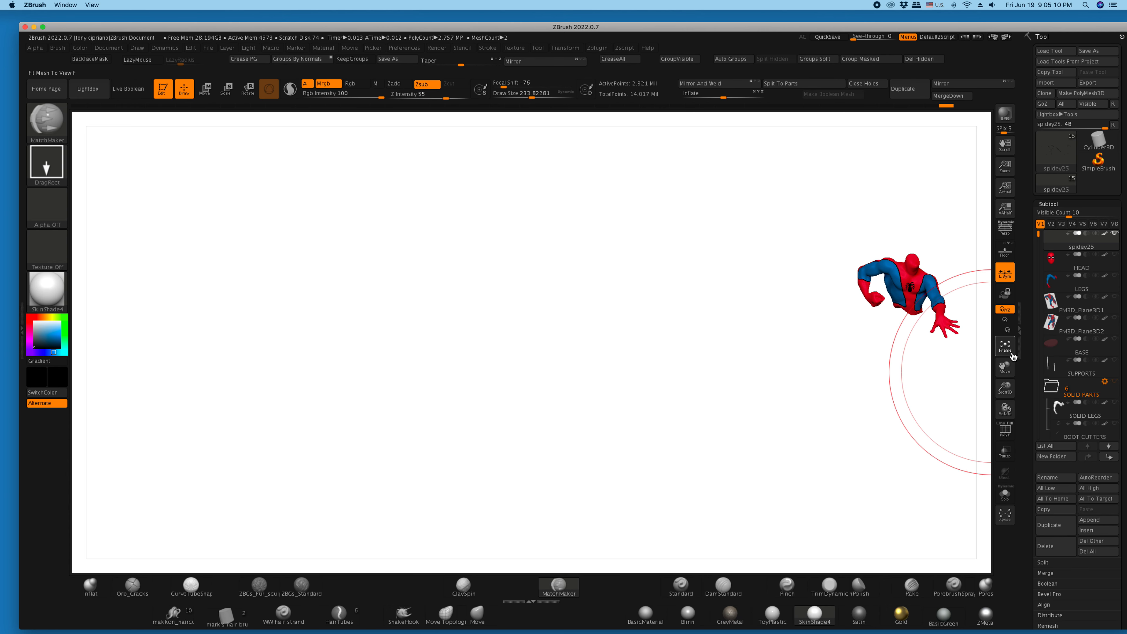
left_click(1005, 348)
left_click_drag(893, 348, 908, 345)
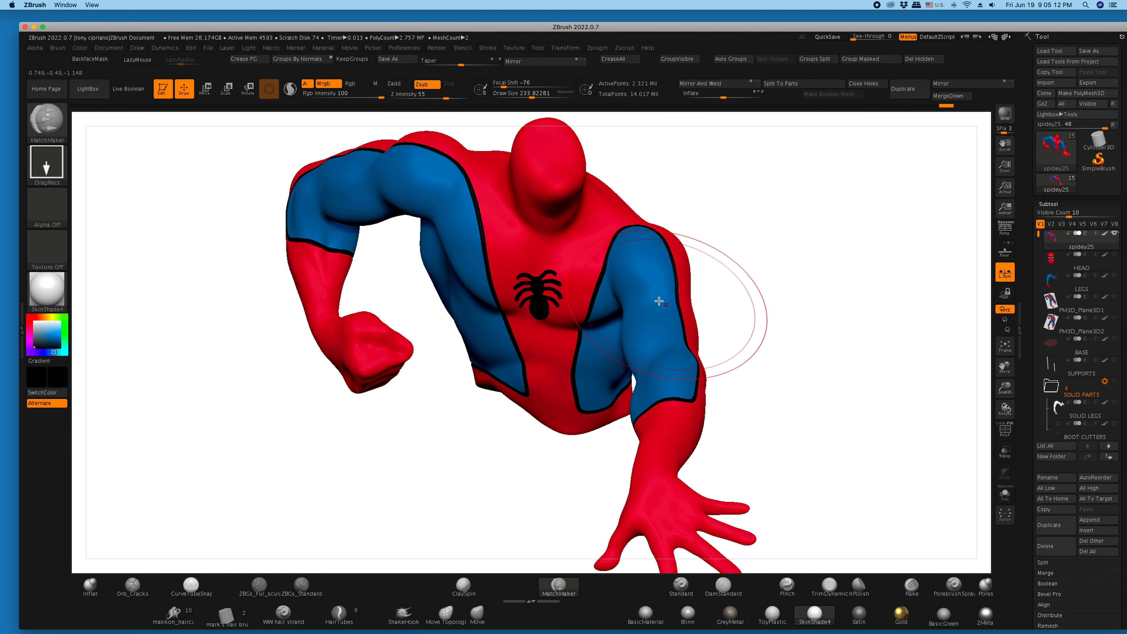
- Isolate the blue suit sections, fill them with the sampled blue, and unhide the rest of the upper body
left_click(613, 263, "ctrl+shift")
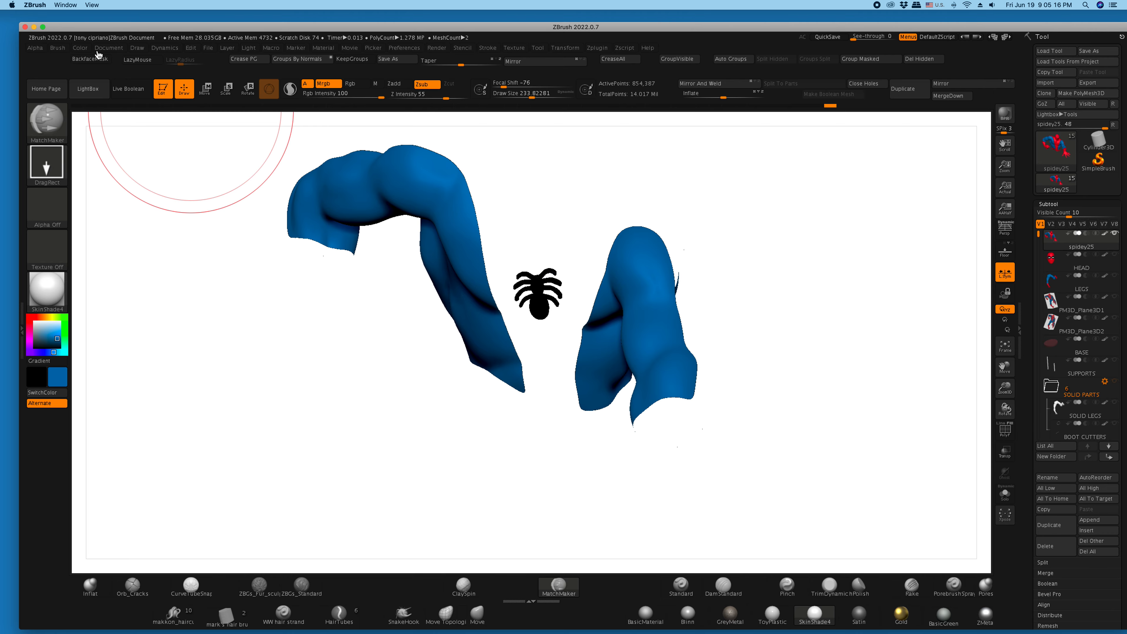
left_click(80, 48)
left_click(106, 238)
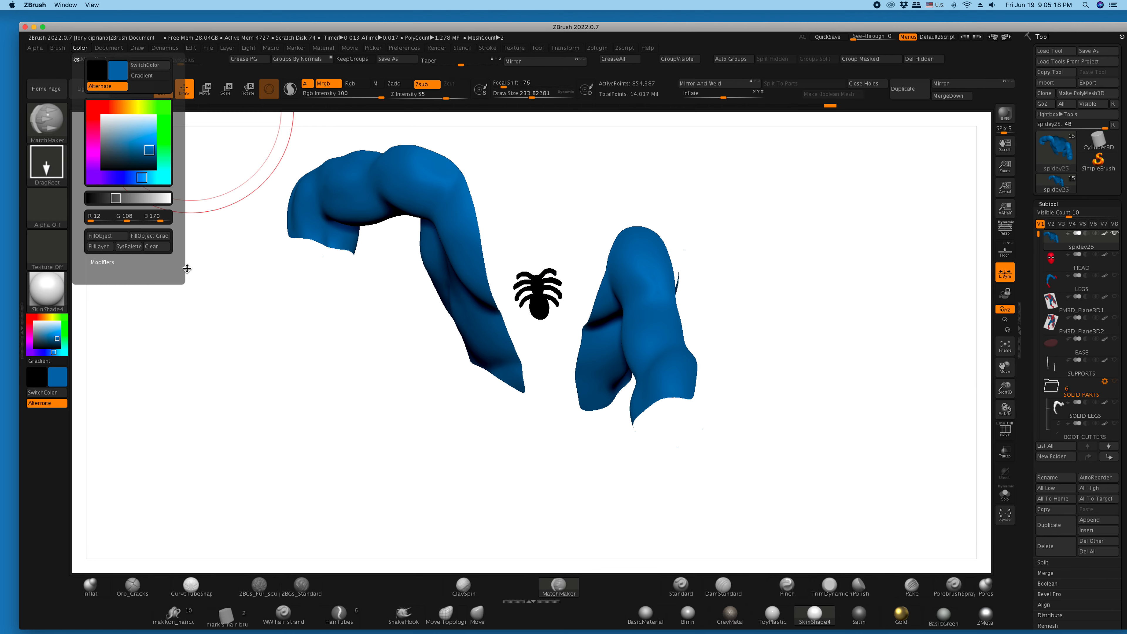
left_click(806, 388, "ctrl+shift")
left_click_drag(816, 380, 893, 365)
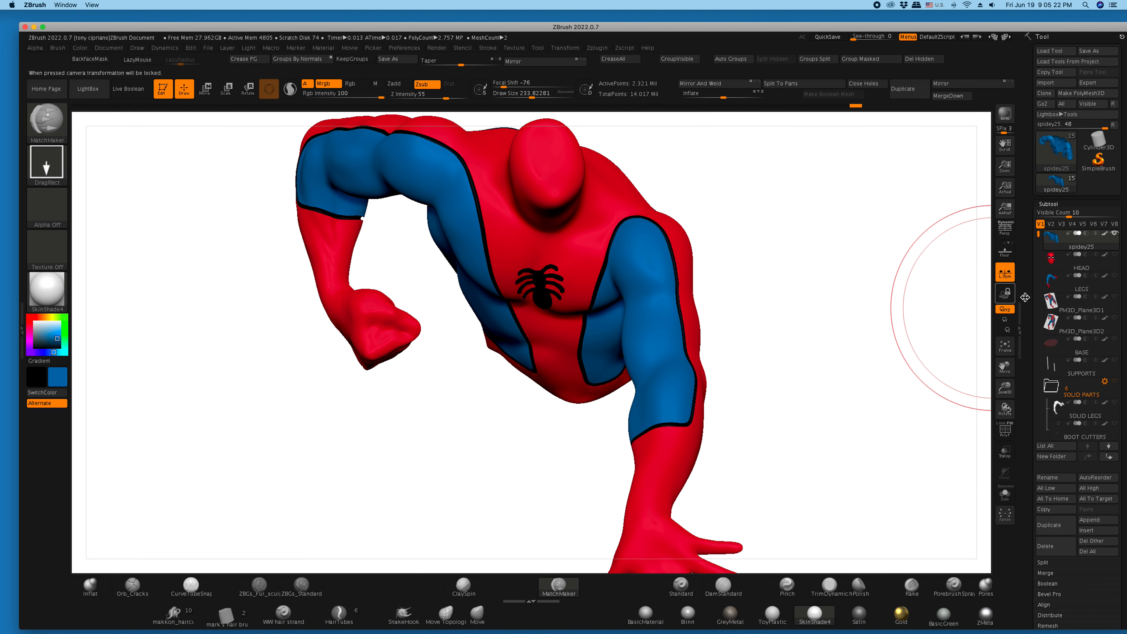
- Show all subtools, frame the whole figure, and compare it with the reference drawing from the front and below
left_click(1115, 257, "shift")
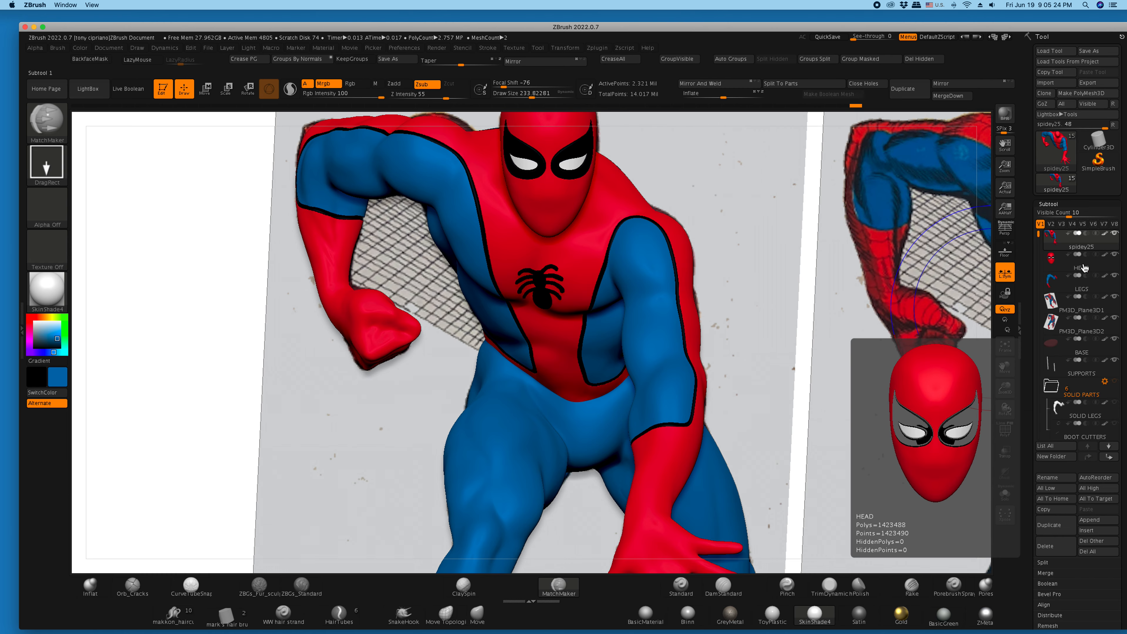
left_click(1005, 348)
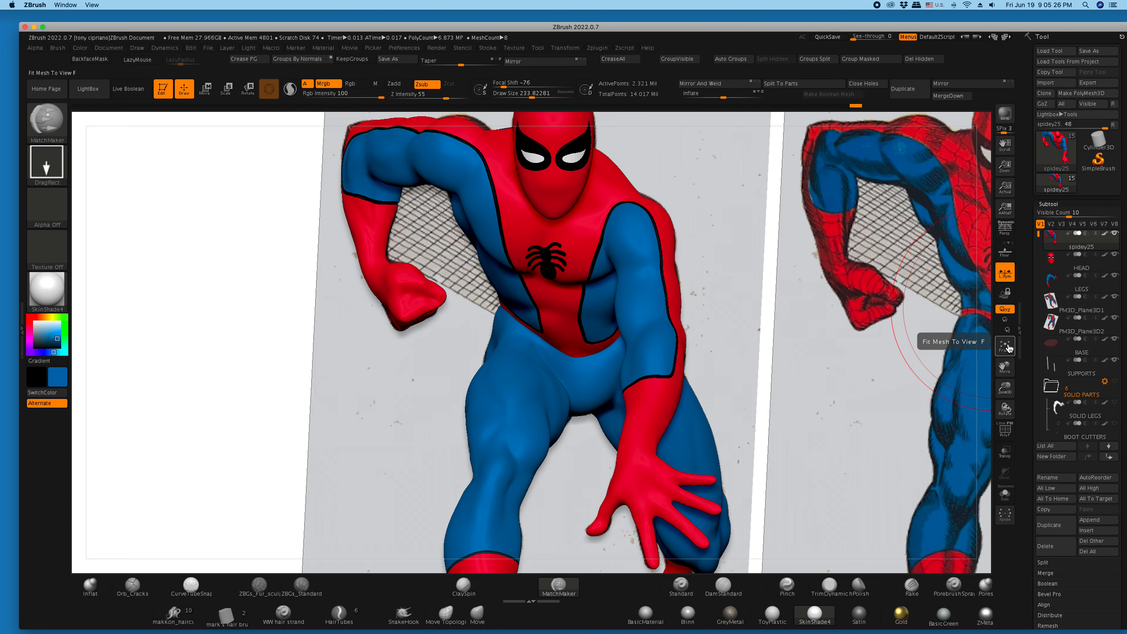
left_click(1005, 348)
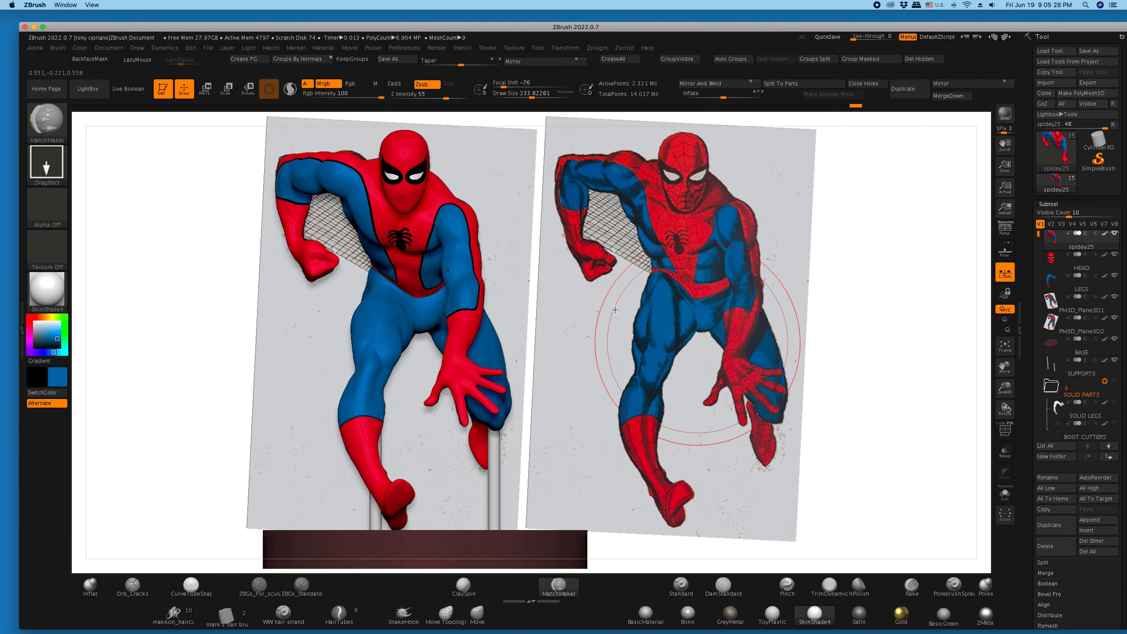
mouse_move(234, 194)
left_mouse_down()
mouse_move(216, 156)
mouse_move(227, 146)
left_mouse_up()
left_click_drag(339, 162, 350, 157)
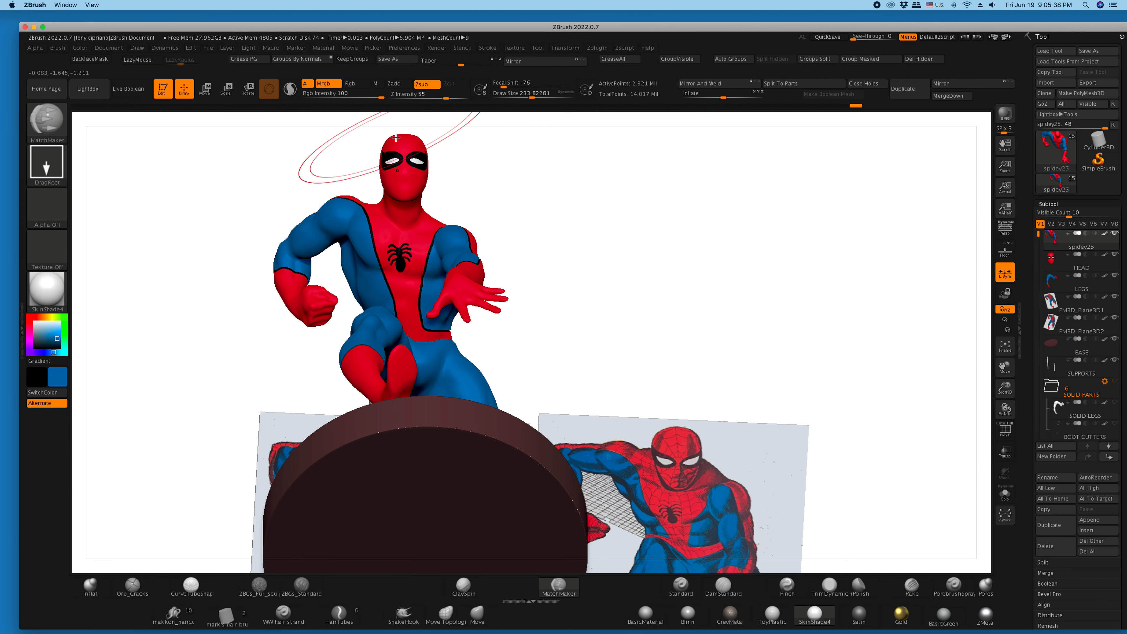
left_click_drag(251, 171, 244, 201)
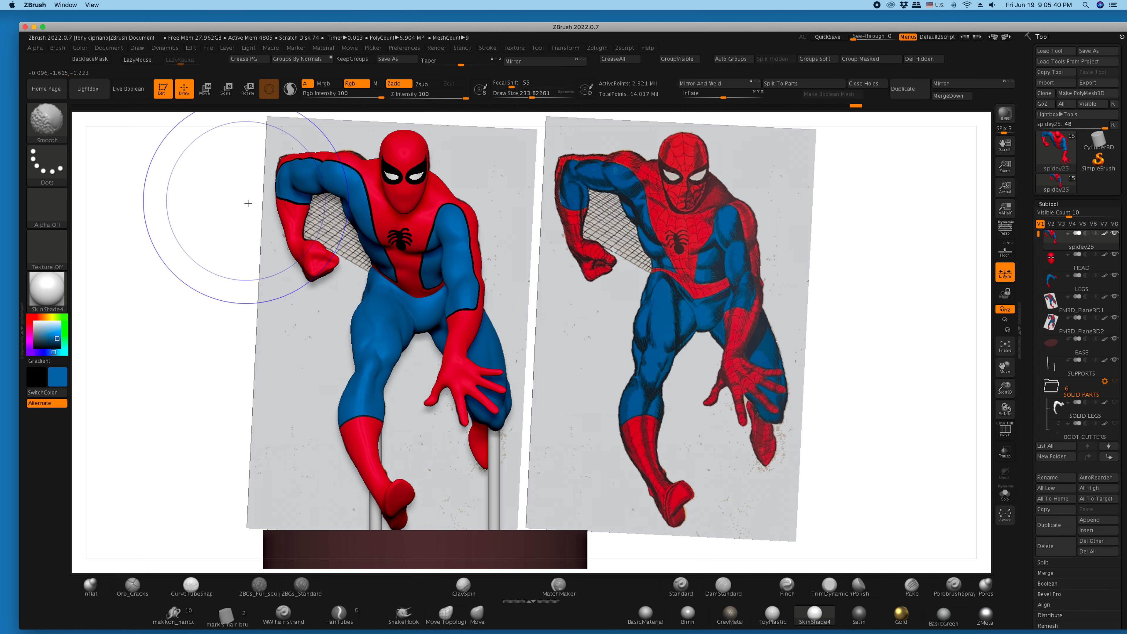
mouse_move(198, 242)
left_mouse_down()
mouse_move(114, 239)
mouse_move(159, 255)
mouse_move(163, 277)
mouse_move(260, 234)
mouse_move(239, 233)
left_mouse_up()
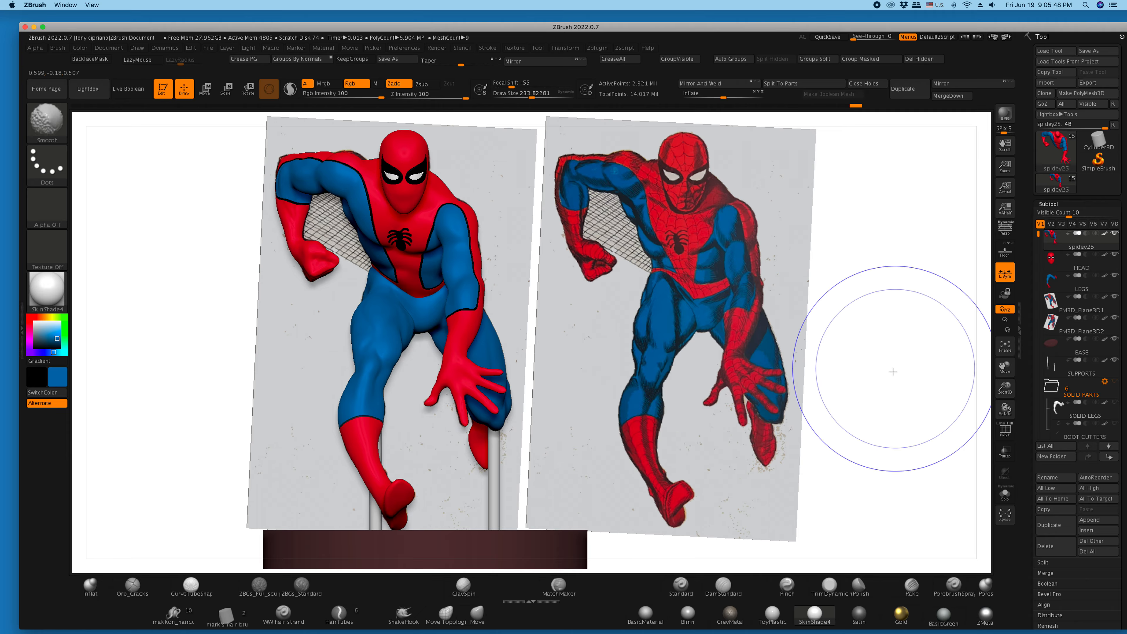
mouse_move(1005, 387)
left_mouse_down()
mouse_move(1010, 396)
mouse_move(1006, 378)
left_mouse_up()
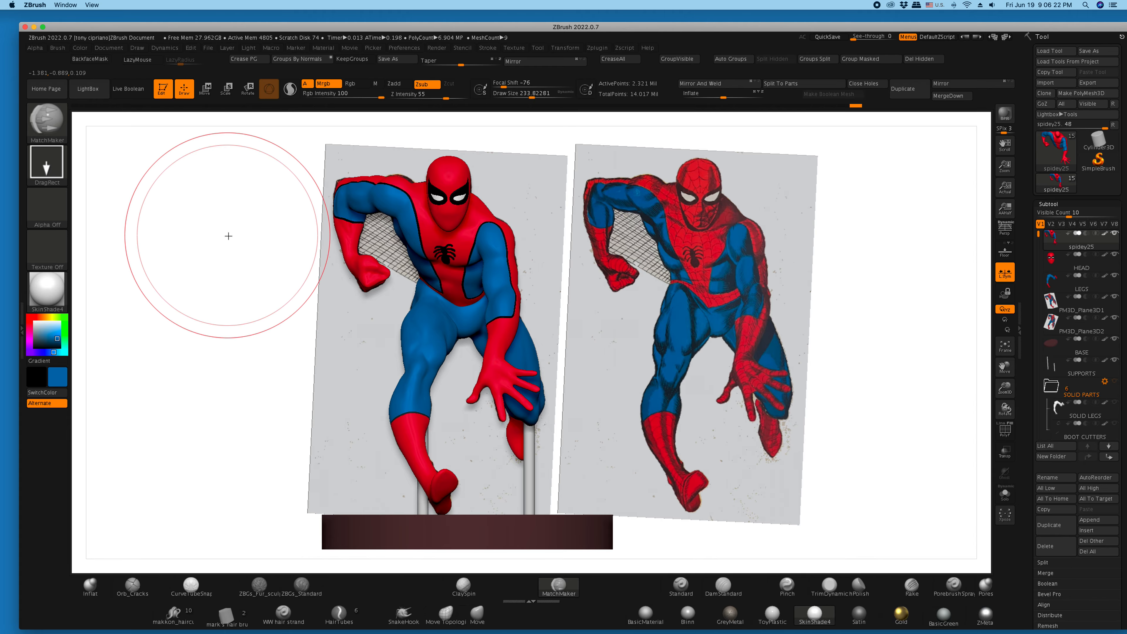
mouse_move(193, 240)
left_mouse_down()
mouse_move(146, 245)
mouse_move(178, 252)
mouse_move(183, 241)
left_mouse_up()
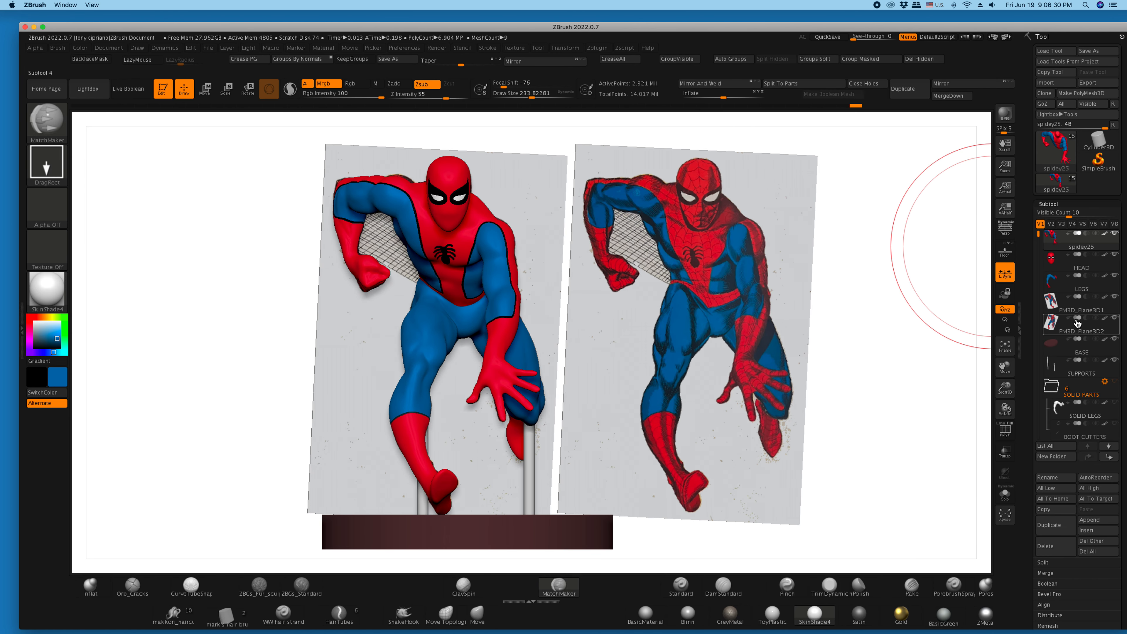
- Hide the reference planes PM3D_Plane3D2 and PM3D_Plane3D1 and render the figure on its base with BPR
left_click(1114, 318)
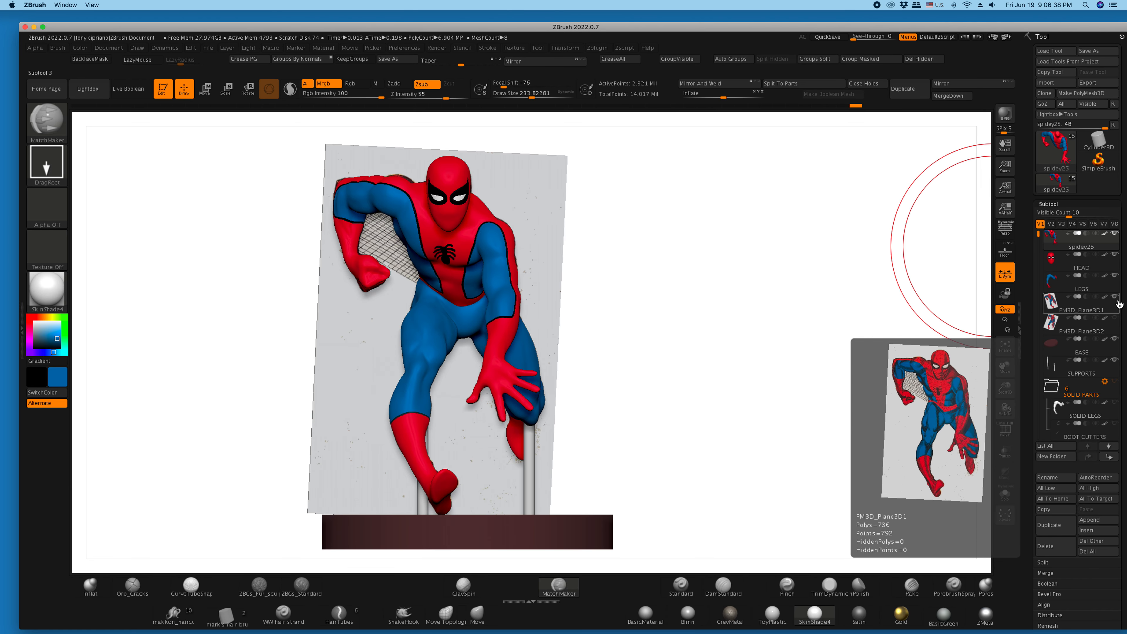
mouse_move(834, 307)
left_mouse_down()
mouse_move(728, 307)
mouse_move(833, 306)
left_mouse_up()
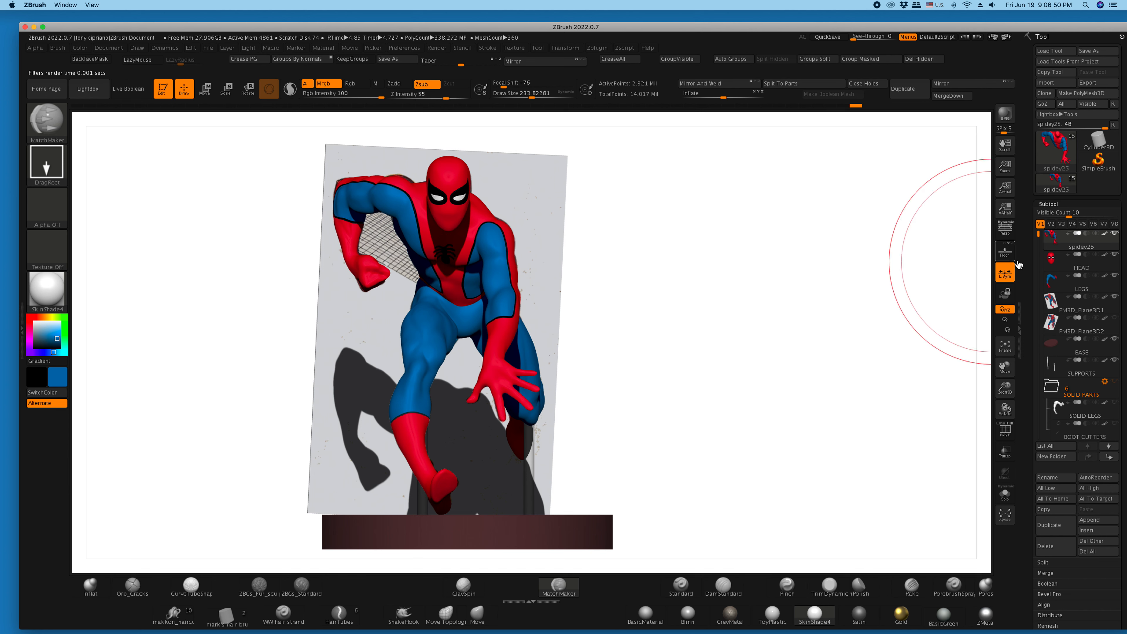
left_click(1114, 298)
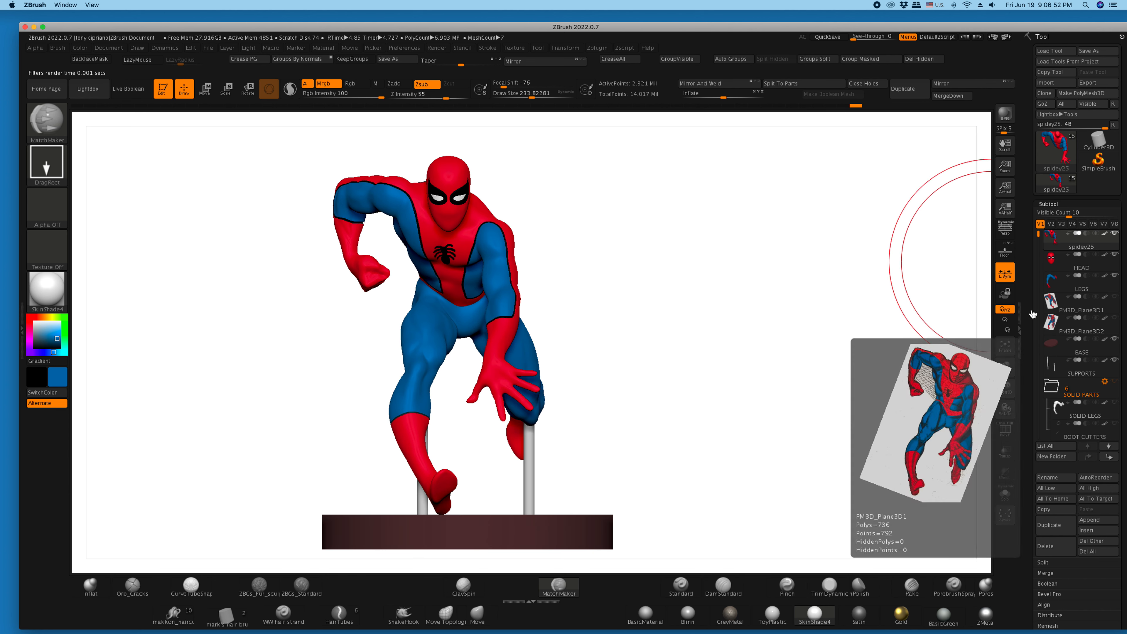
left_click(1005, 113)
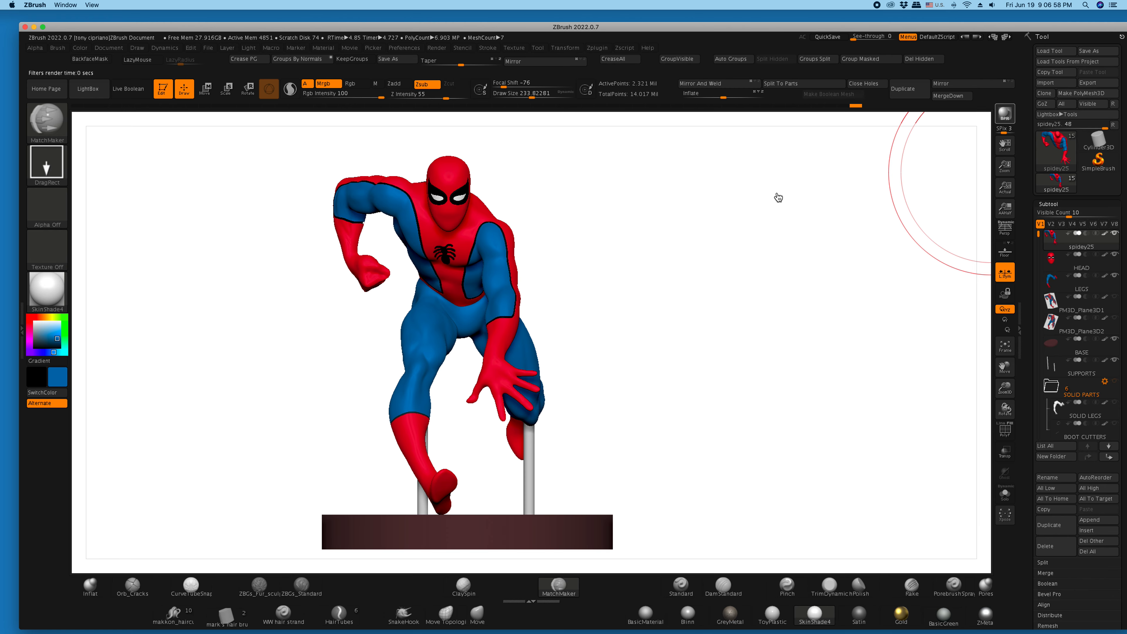
mouse_move(778, 304)
left_mouse_down()
mouse_move(807, 305)
mouse_move(604, 295)
mouse_move(771, 305)
left_mouse_up()
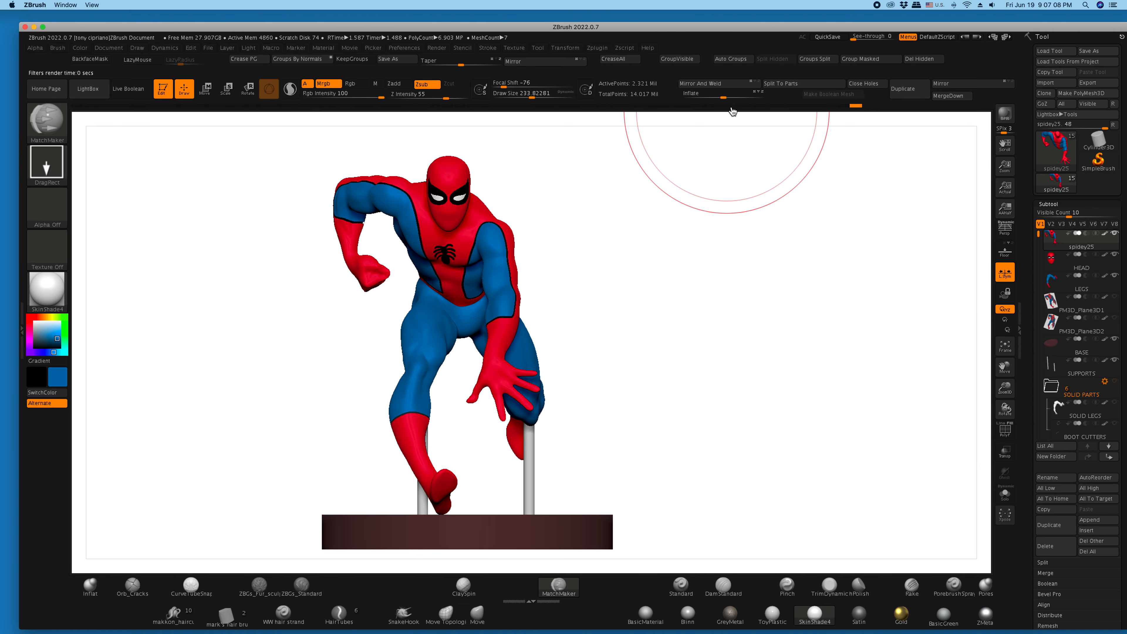